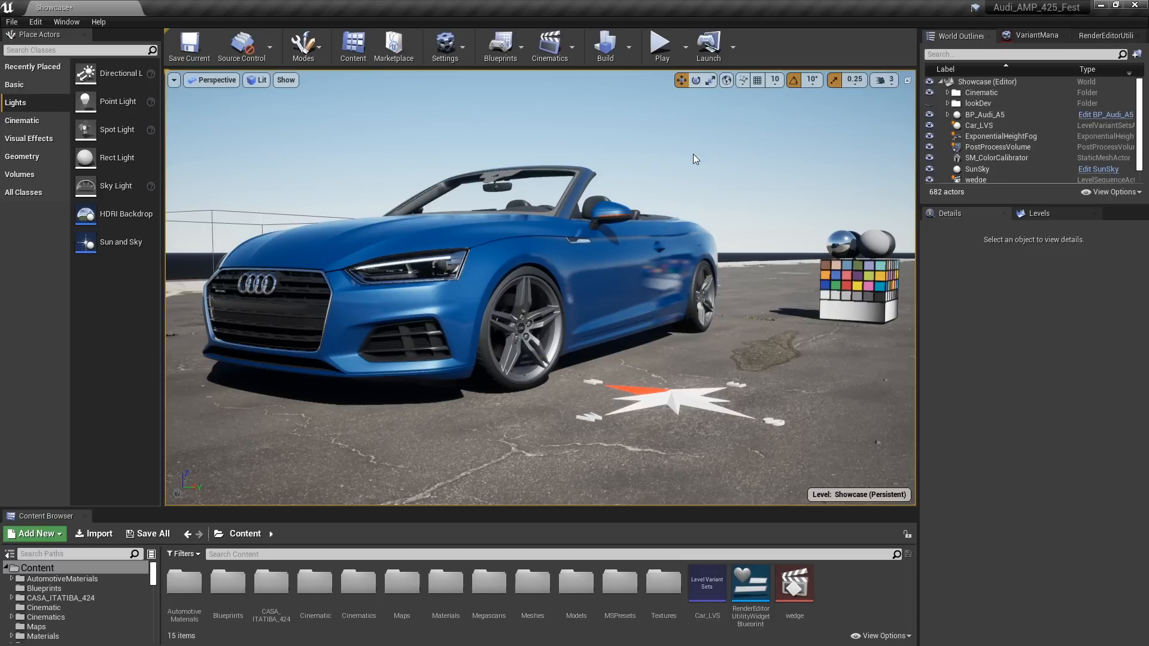
# Open the plugin manager, search it for "sun" to check the Sun Position Calculator plugin, and select the SunSky actor in the level
pyautogui.click(462, 58)
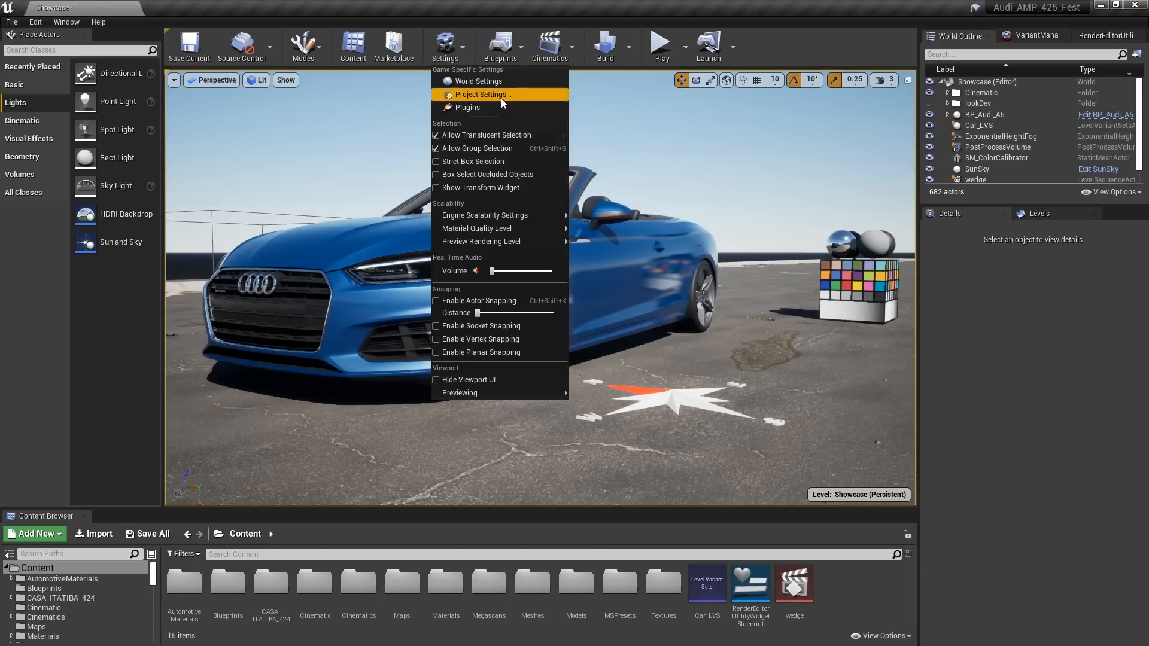
pyautogui.click(512, 109)
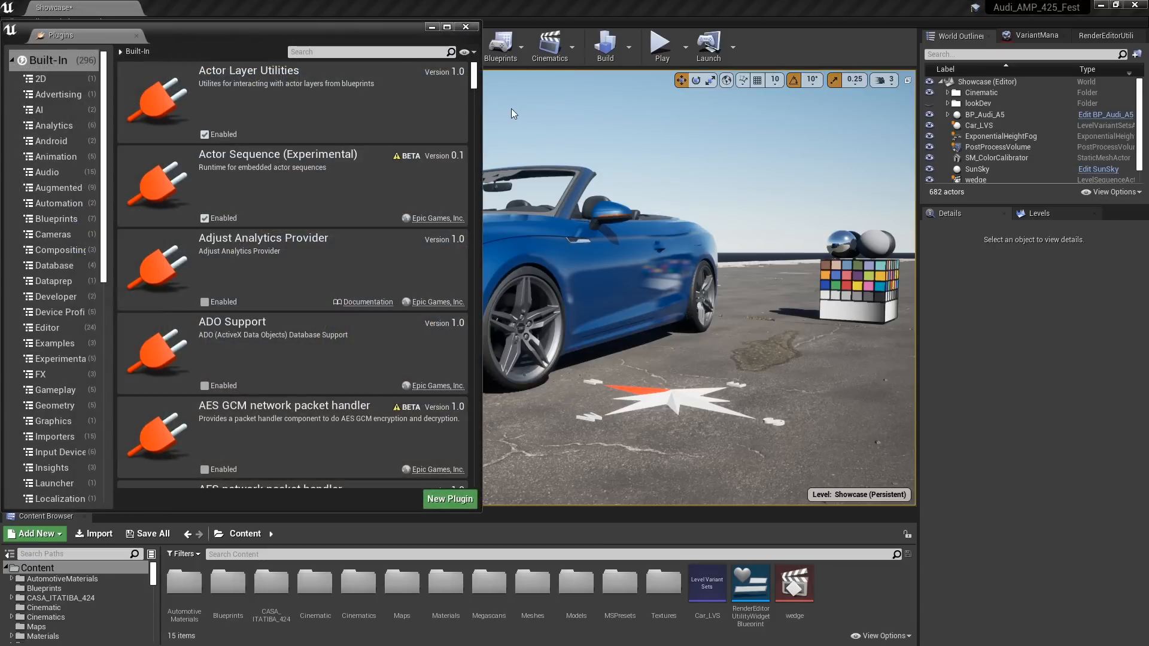
pyautogui.click(350, 47)
pyautogui.write('sun')
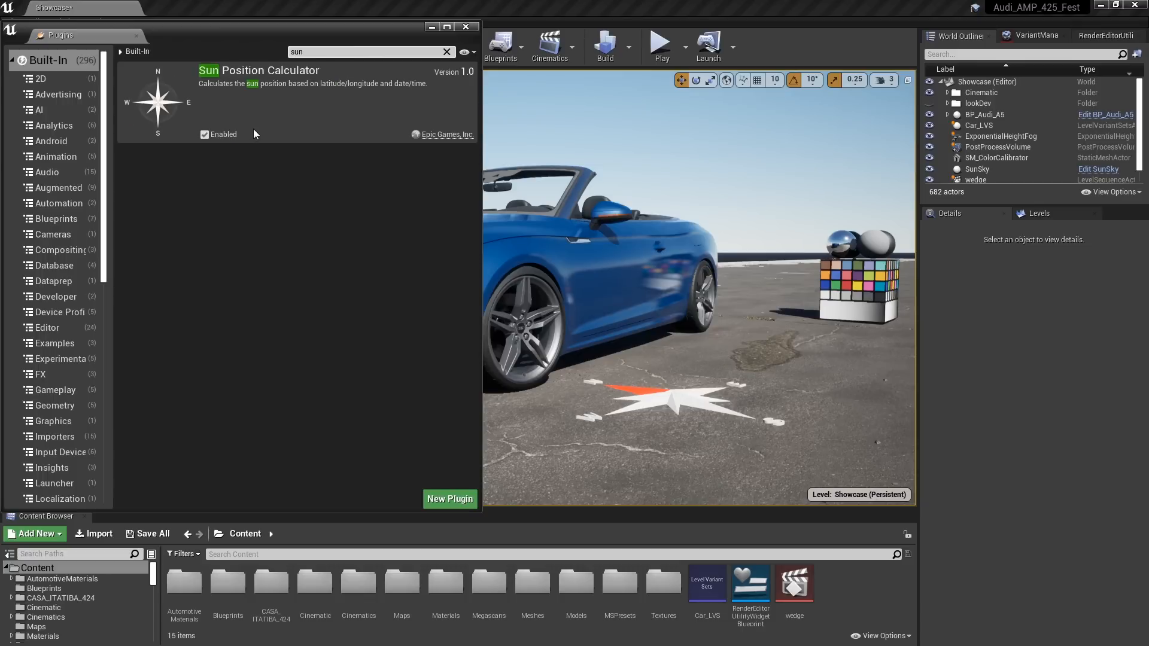
pyautogui.click(991, 170)
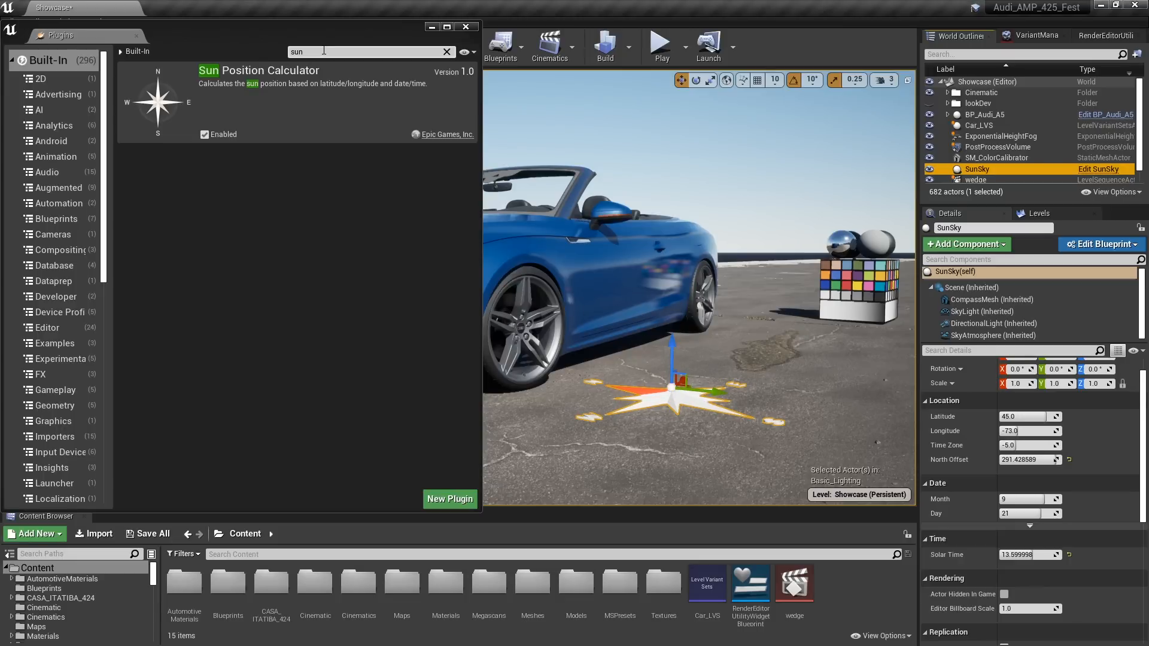
# Search the plugins for "hdri" and "vir" to check the HDRIBackdrop and Virtual Production Utilities plugins, and close the plugin manager
pyautogui.click(289, 52)
pyautogui.write('hdri')
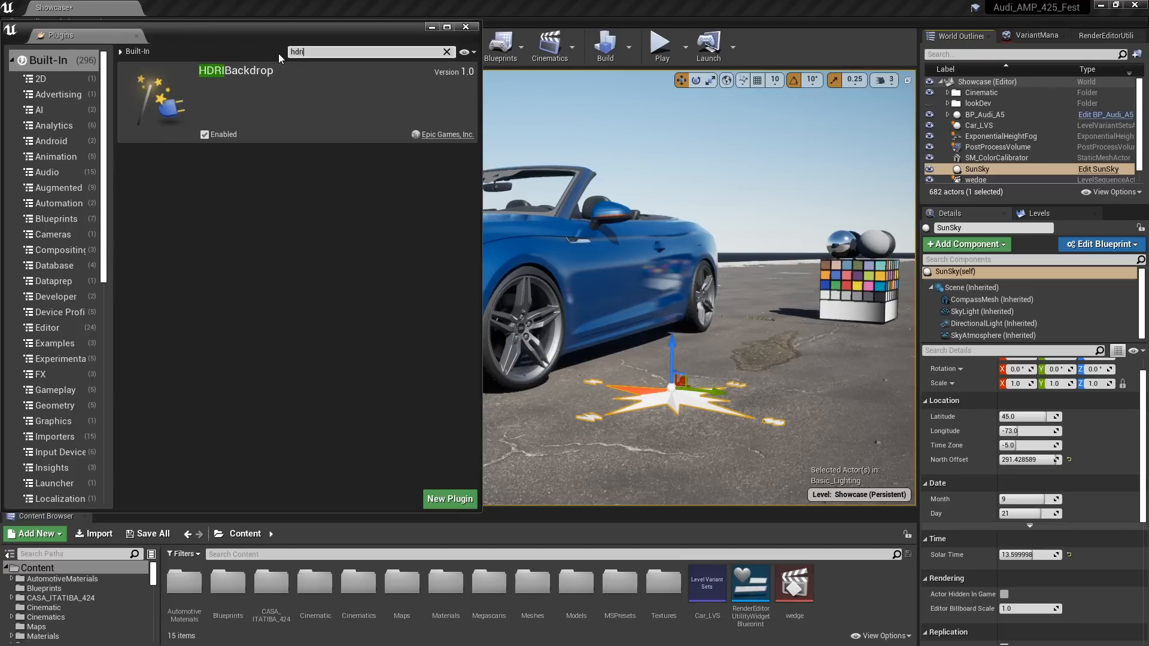
pyautogui.hotkey('ctrl', 'a')
pyautogui.write('vir')
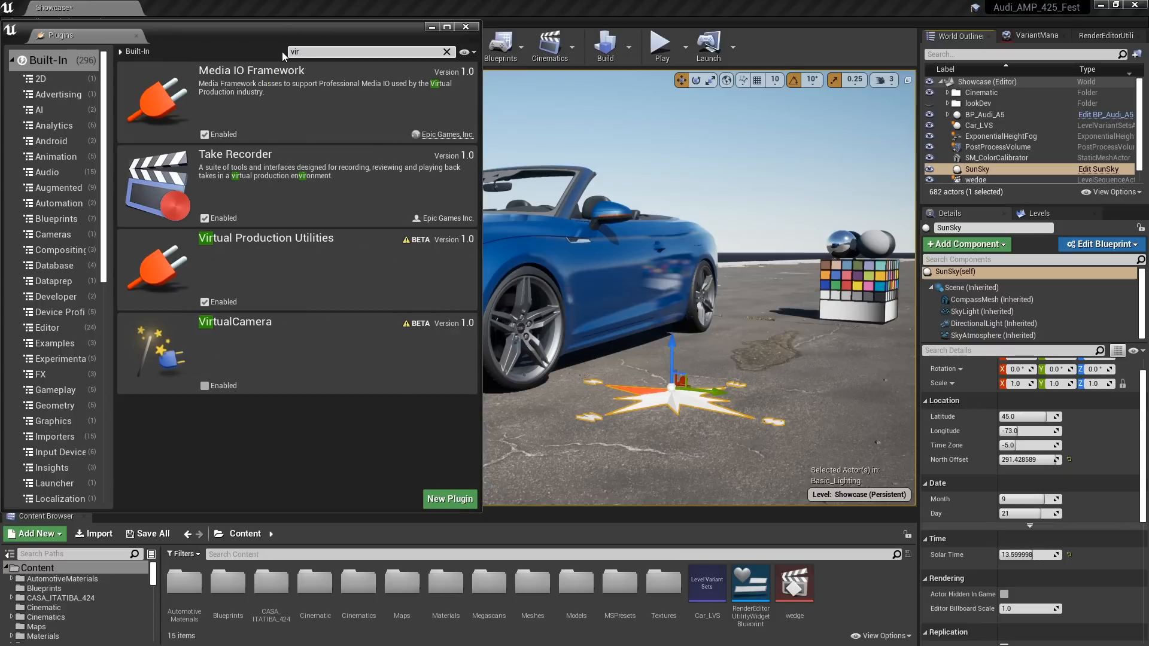
pyautogui.press('ctrl')
pyautogui.press('ctrl')
pyautogui.click(466, 27)
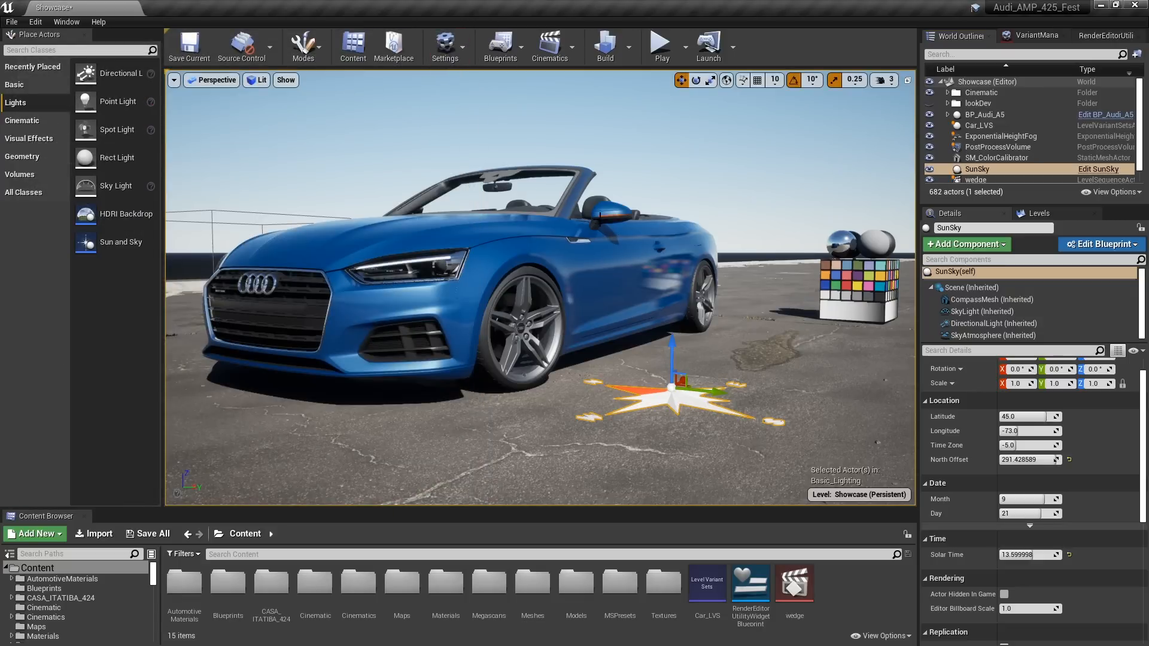
# Open the project settings and search for "ray" to check the Ray Tracing option in the Rendering settings
pyautogui.click(460, 52)
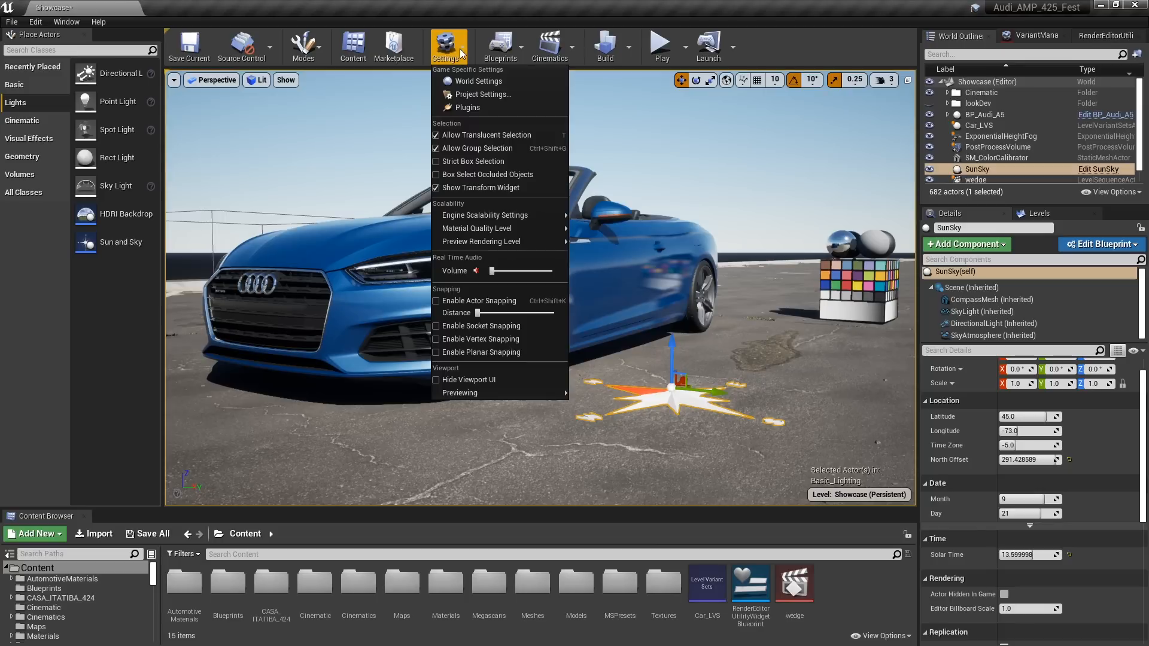
pyautogui.click(526, 95)
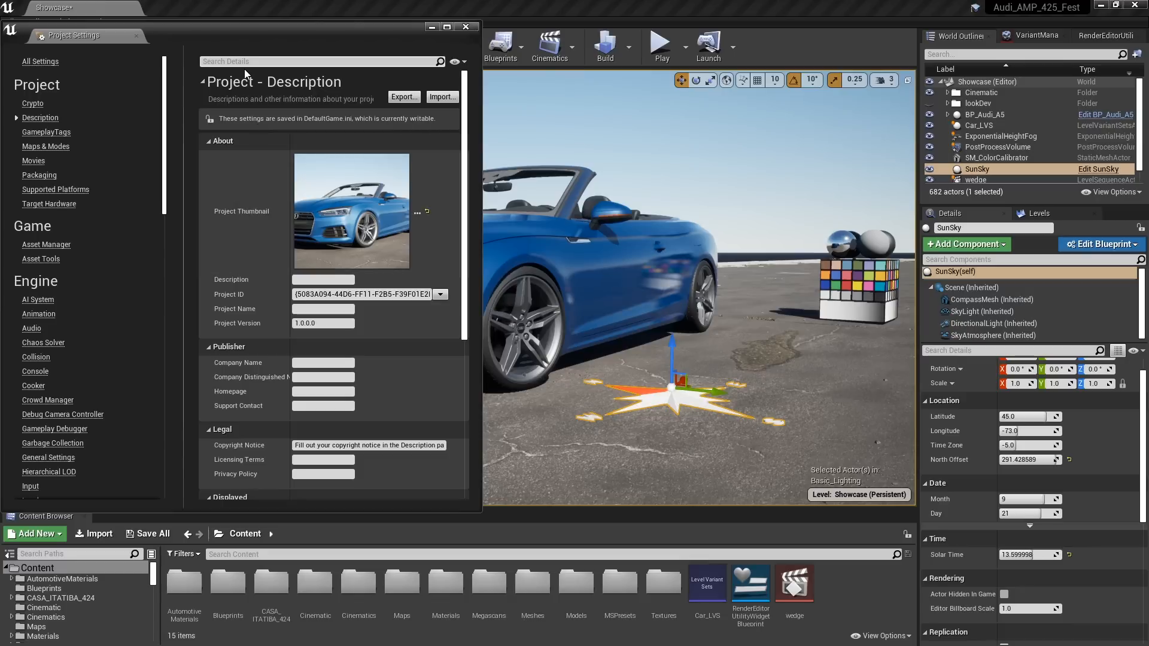
pyautogui.click(243, 61)
pyautogui.write('ray')
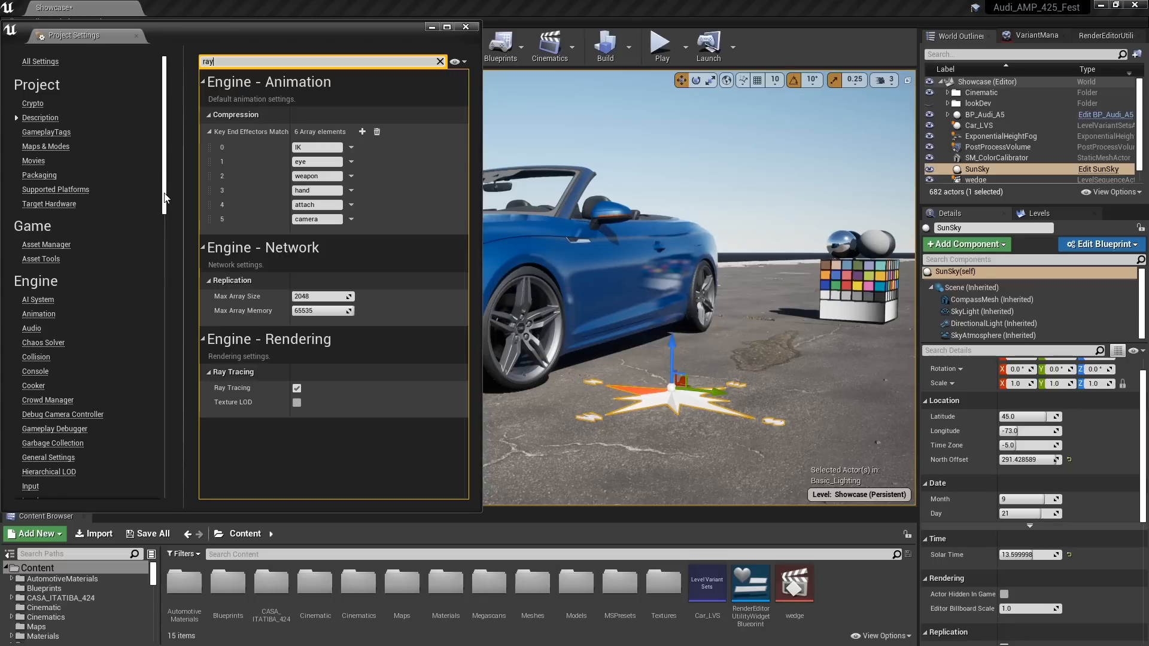
# Set the Default RHI to DirectX 12 in the Windows platform settings
pyautogui.moveTo(165, 198); pyautogui.dragTo(144, 412)
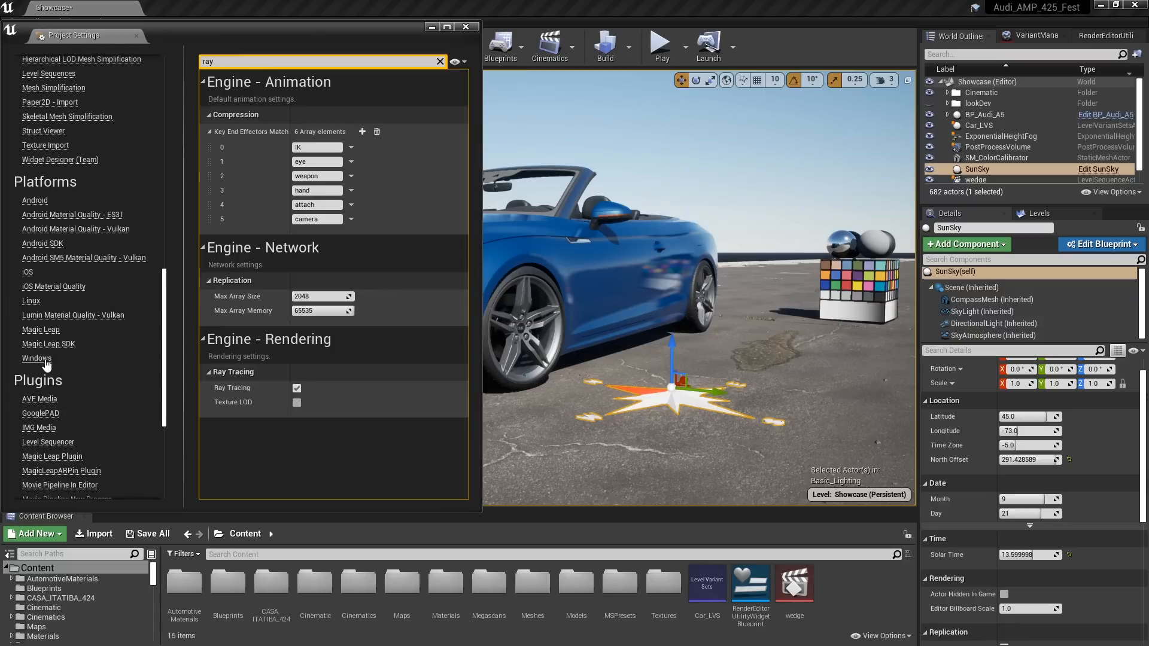
pyautogui.click(36, 358)
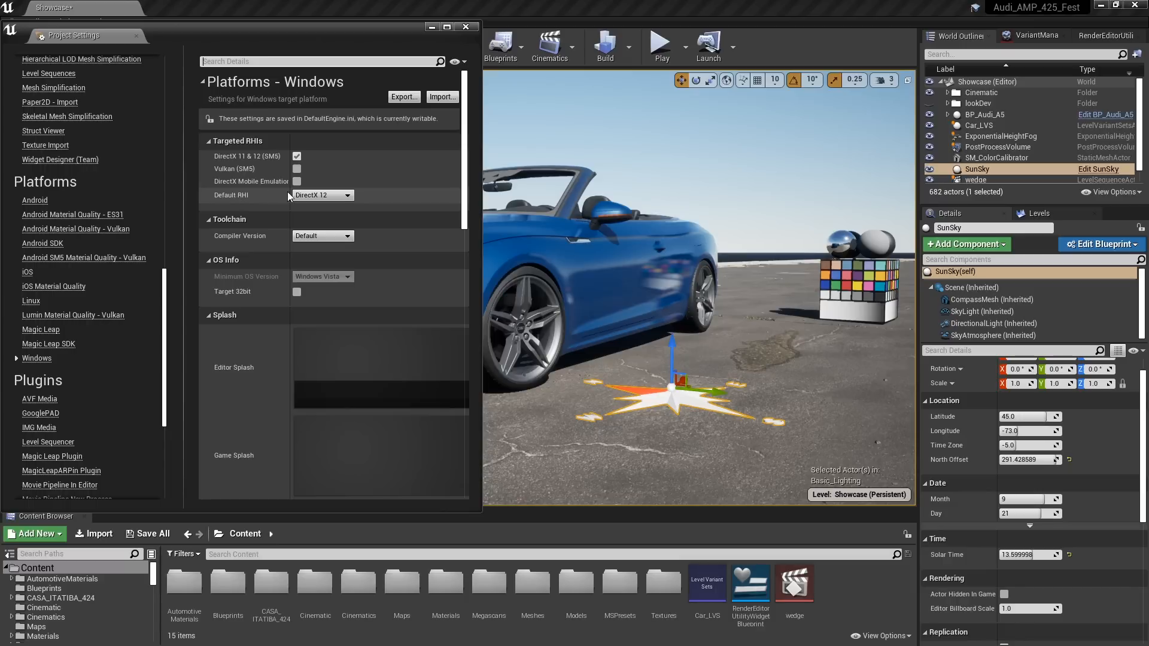
pyautogui.click(330, 197)
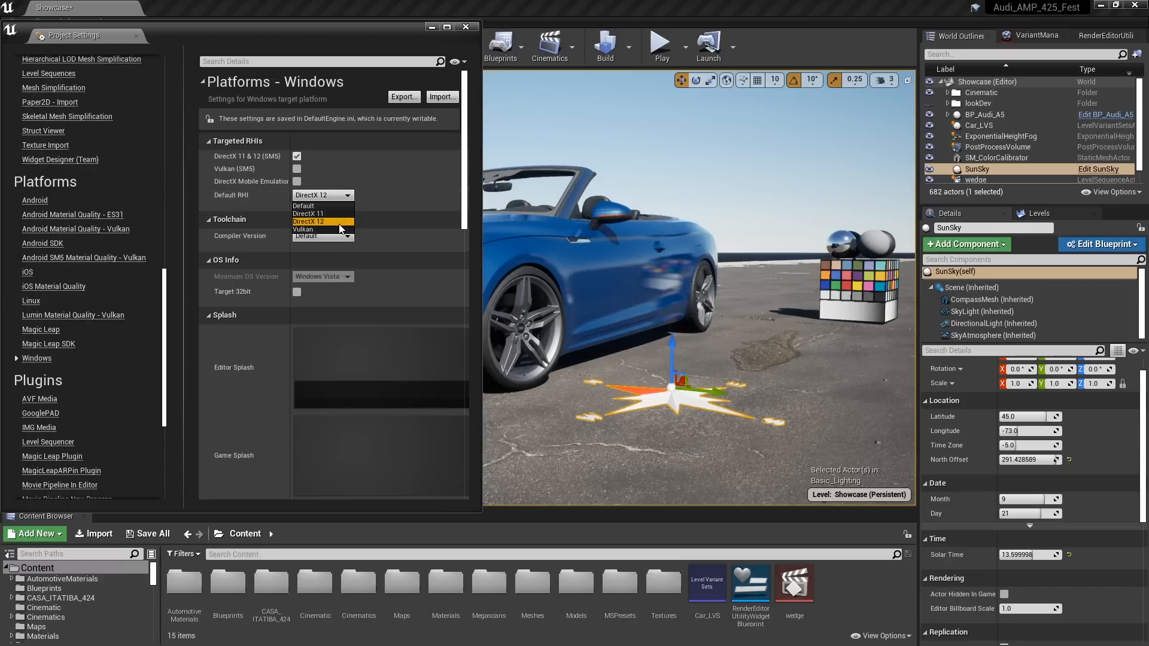
pyautogui.click(338, 223)
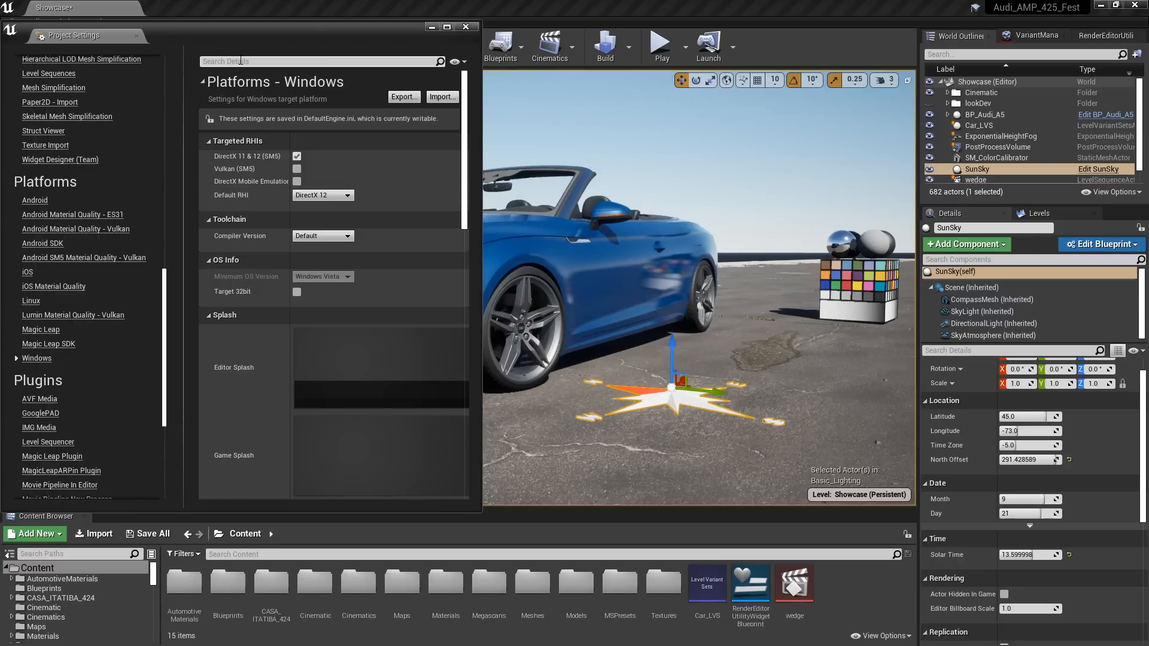
# Search the project settings for "expos" and widen the setting-name column, then search for "refle" to review the exposure and reflection options
pyautogui.click(240, 60)
pyautogui.write('exp')
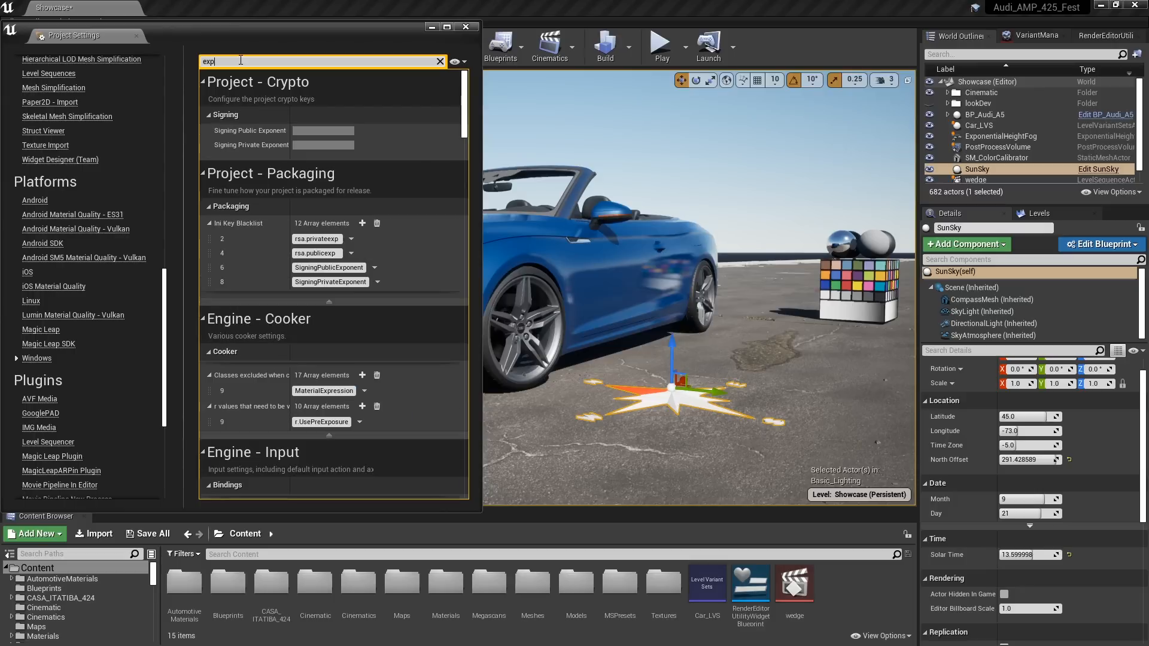
pyautogui.write('os')
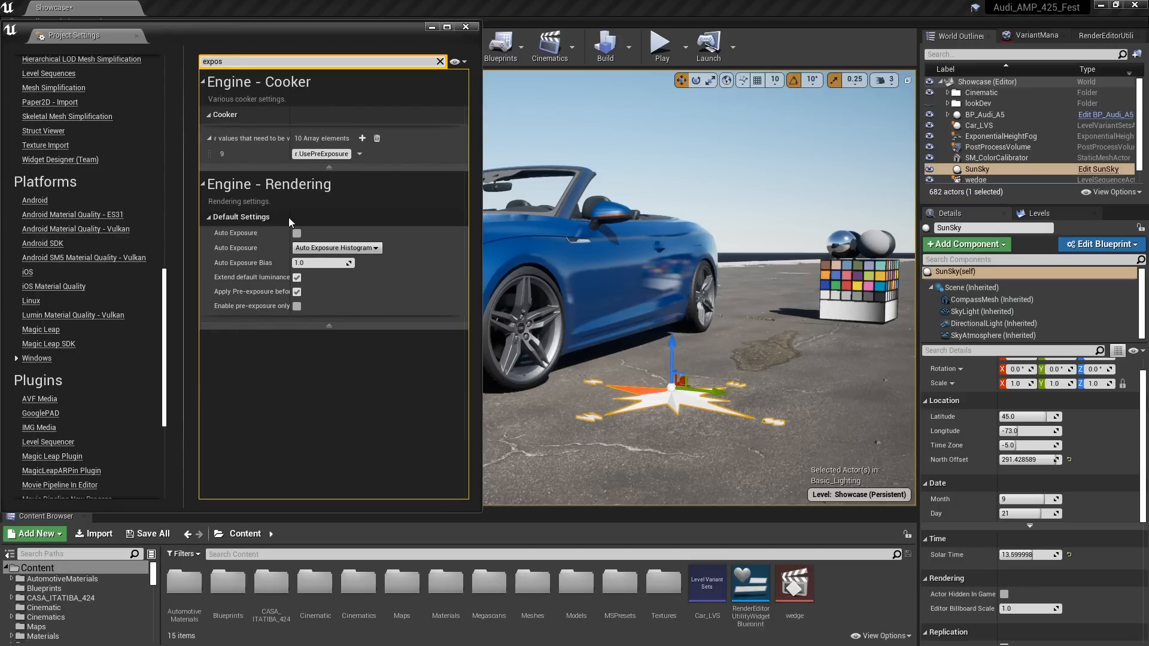
pyautogui.moveTo(290, 217); pyautogui.dragTo(398, 221)
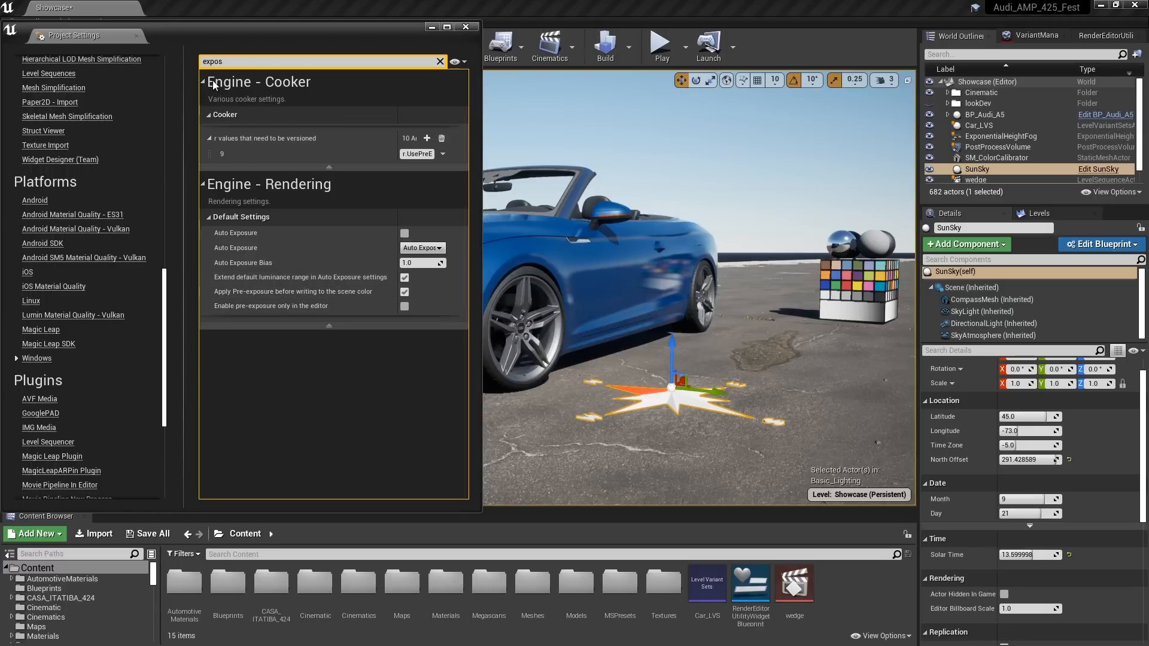
pyautogui.click(248, 65)
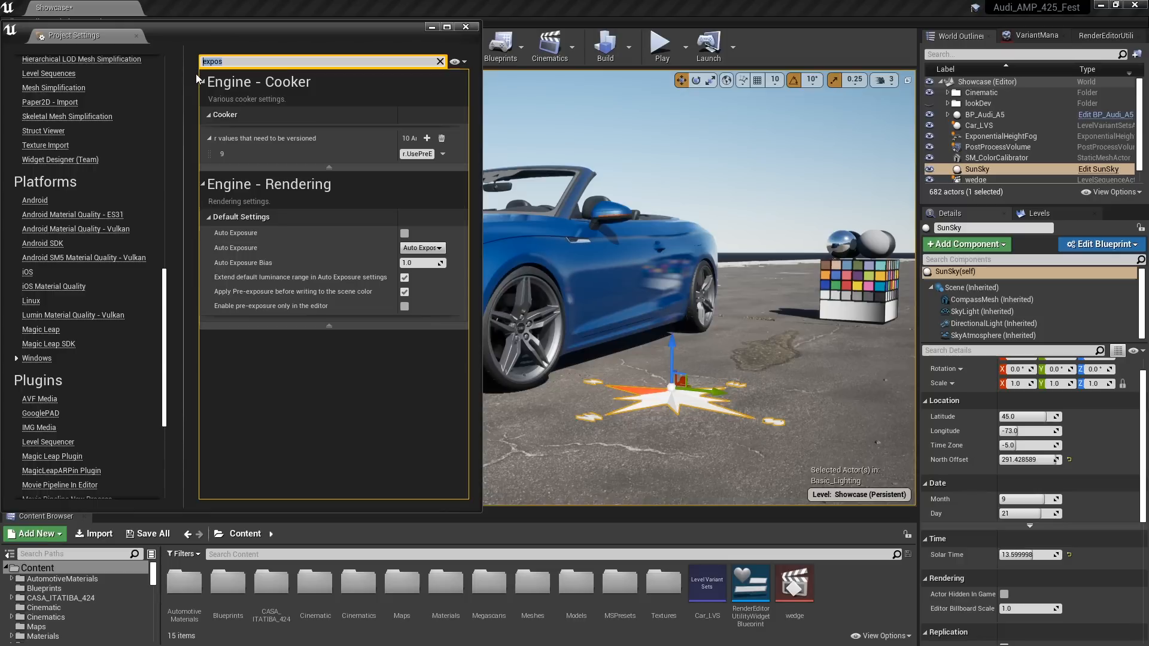
pyautogui.write('refle')
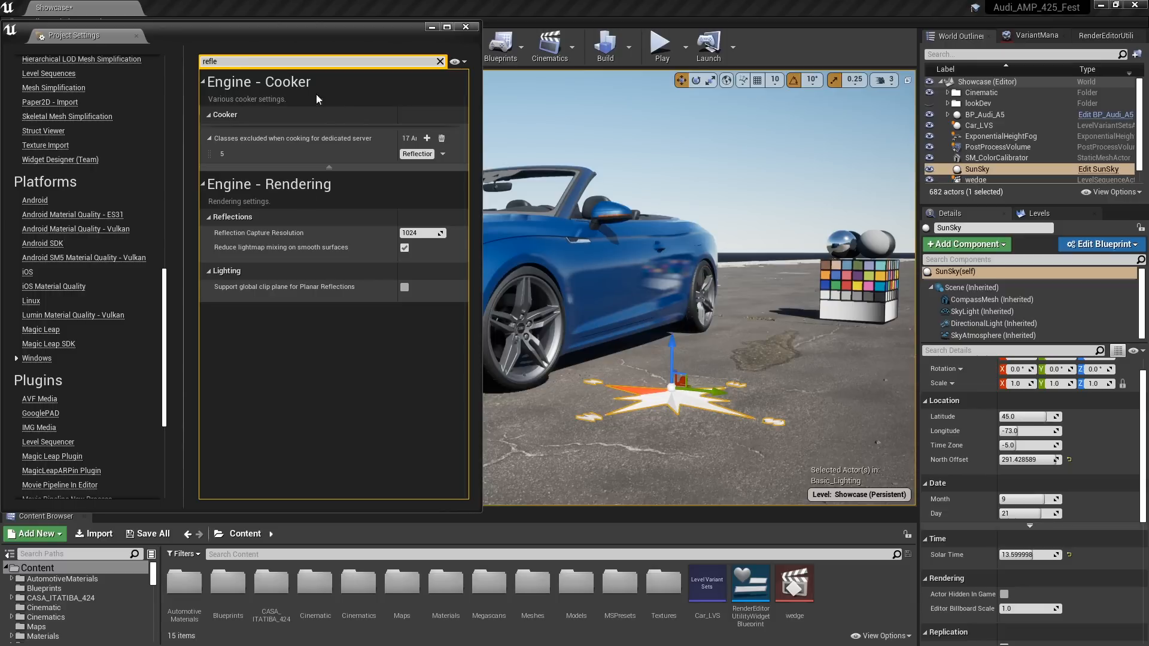
# Search the project settings for "clear" to check Clear Coat Enable Second Normal, and compare HighresScreenshot00004.png with HighresScreenshot00005.png in Photoshop
pyautogui.moveTo(236, 62); pyautogui.dragTo(169, 54)
pyautogui.write('clear')
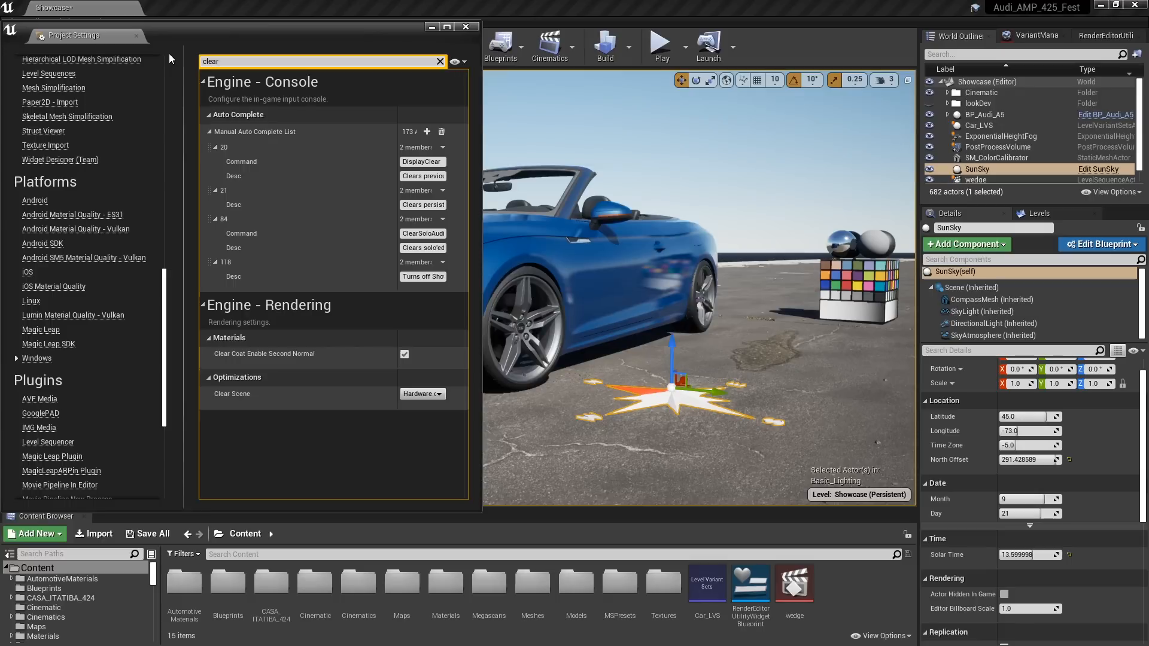
pyautogui.click(322, 354)
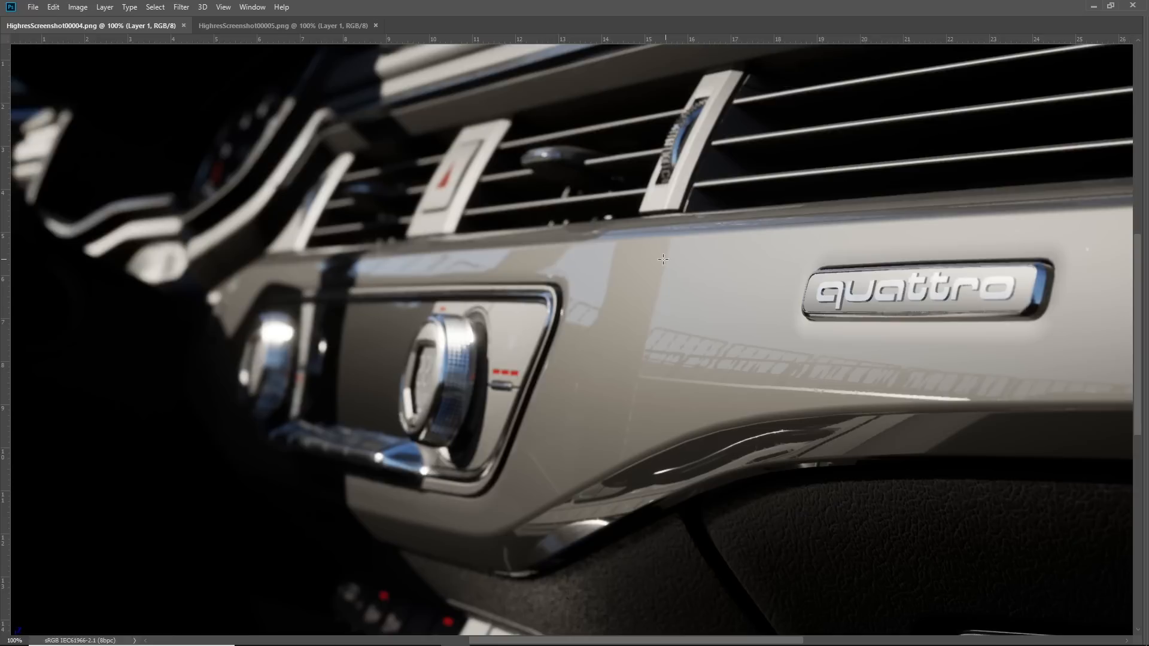
pyautogui.click(271, 27)
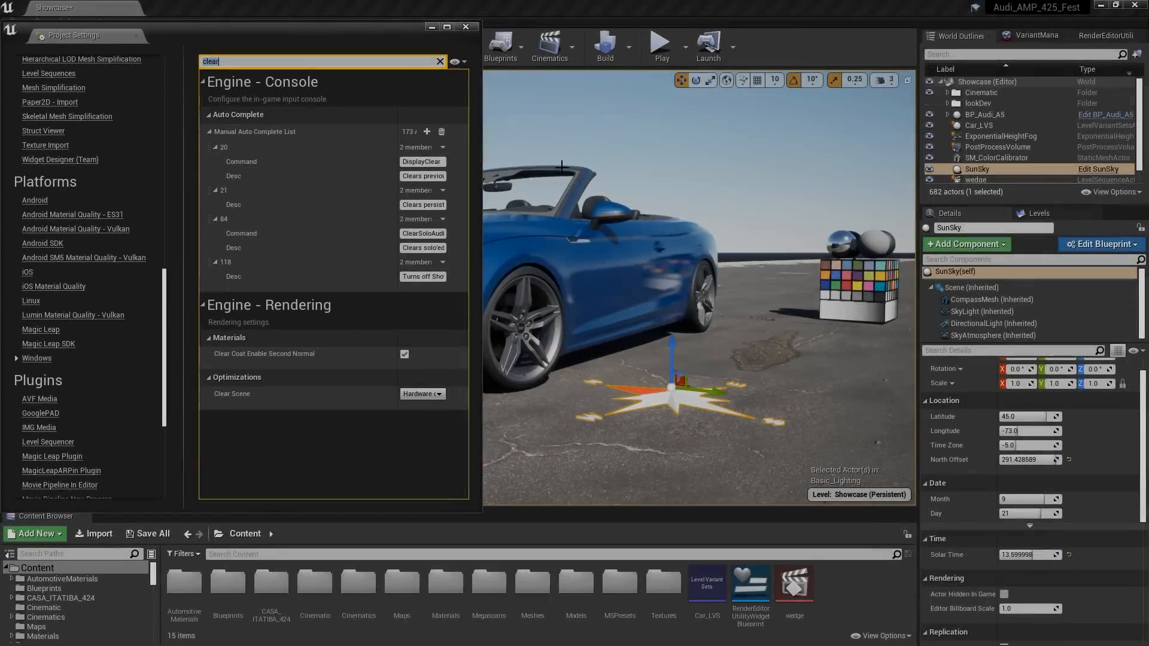
# Search the project settings for "atmos" to check the sky atmosphere support options, and close the project settings
pyautogui.write('atmos')
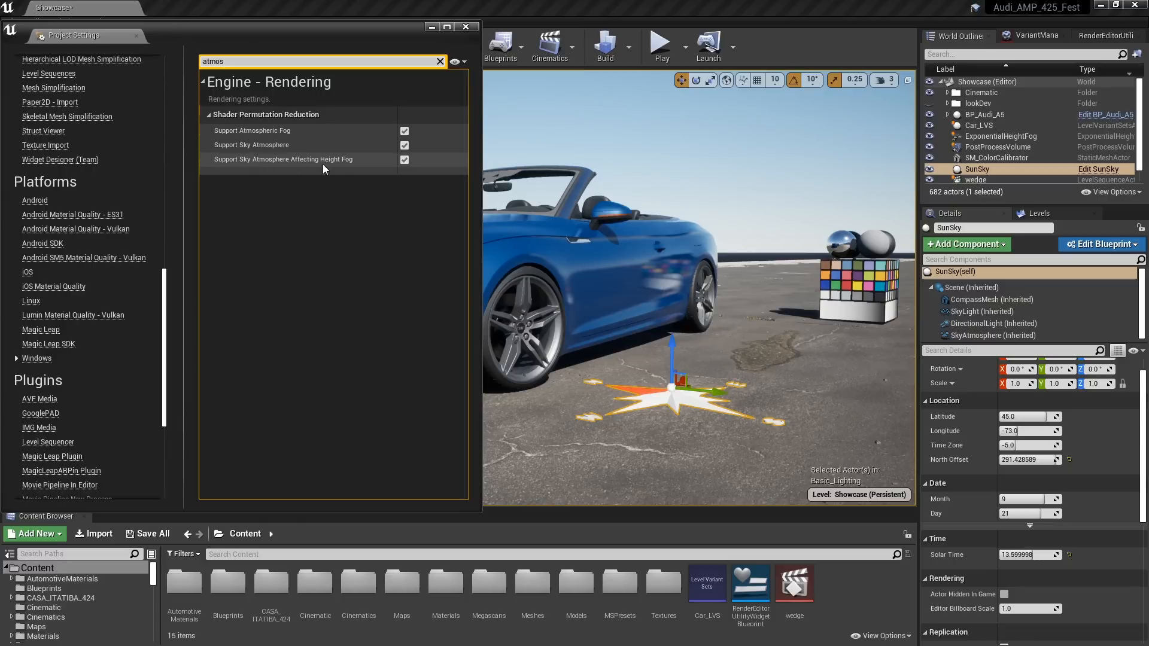
pyautogui.click(466, 26)
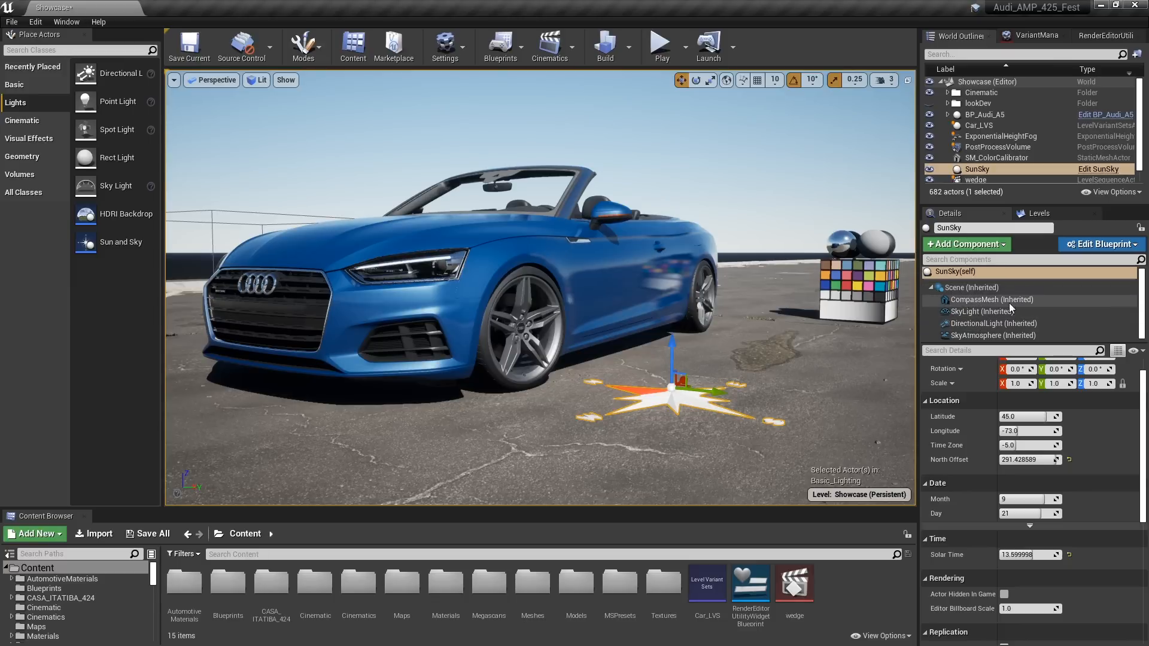
# Inspect the properties of SunSky's SkyAtmosphere component, the PostProcessVolume and the ExponentialHeightFog actor
pyautogui.click(968, 335)
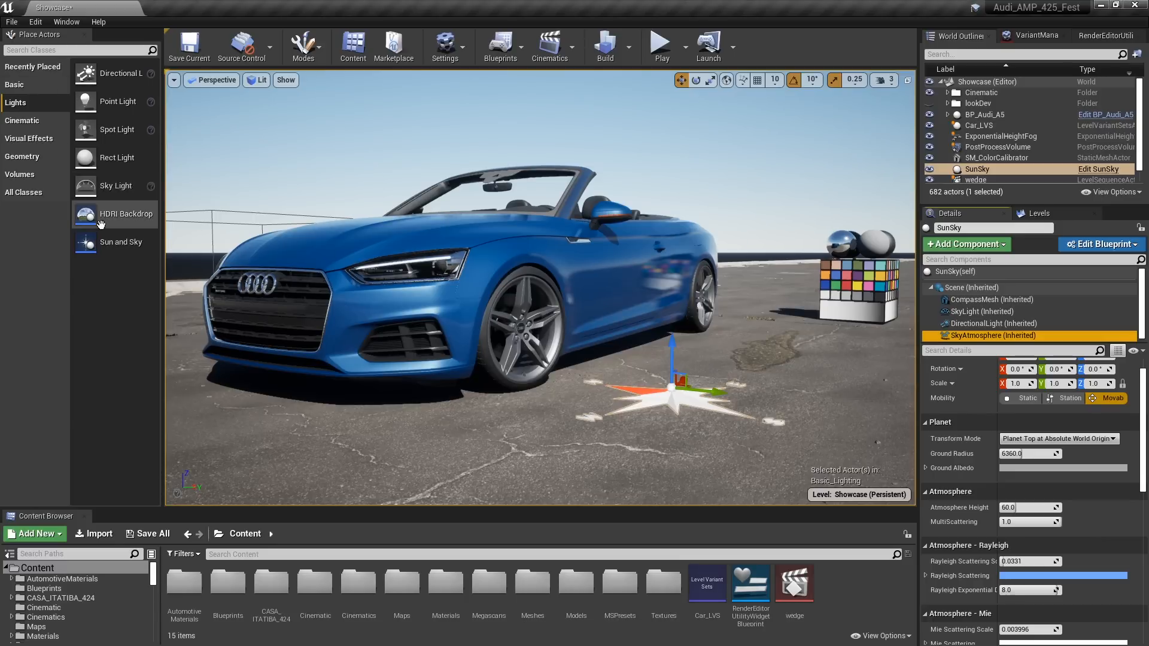
pyautogui.click(999, 147)
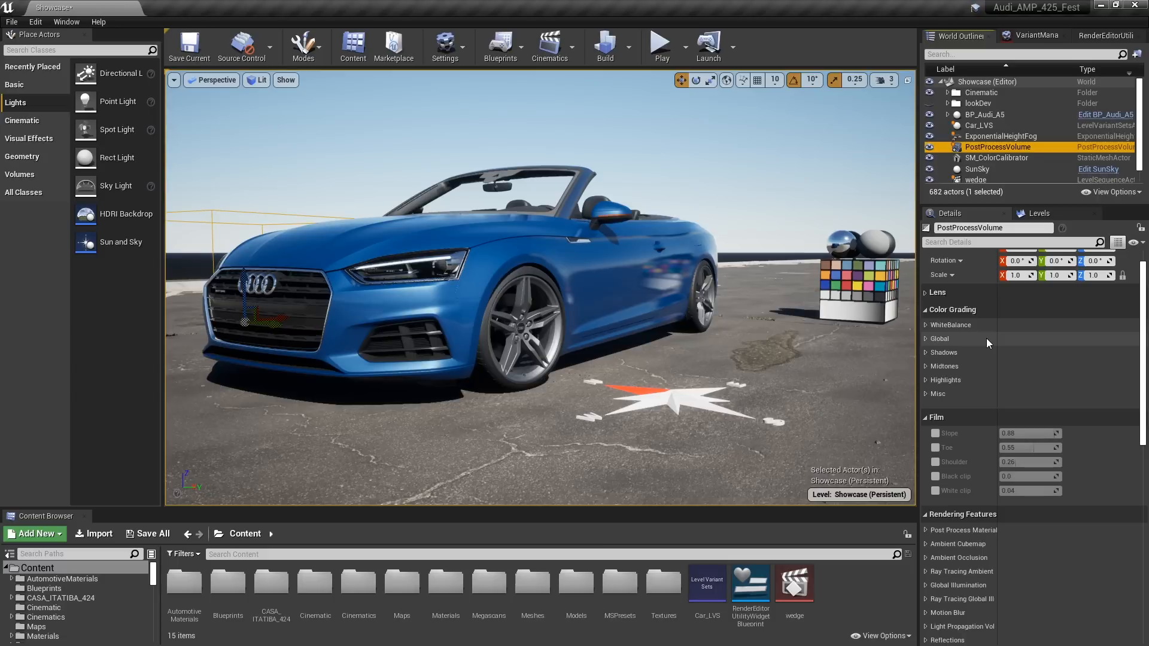
pyautogui.click(997, 137)
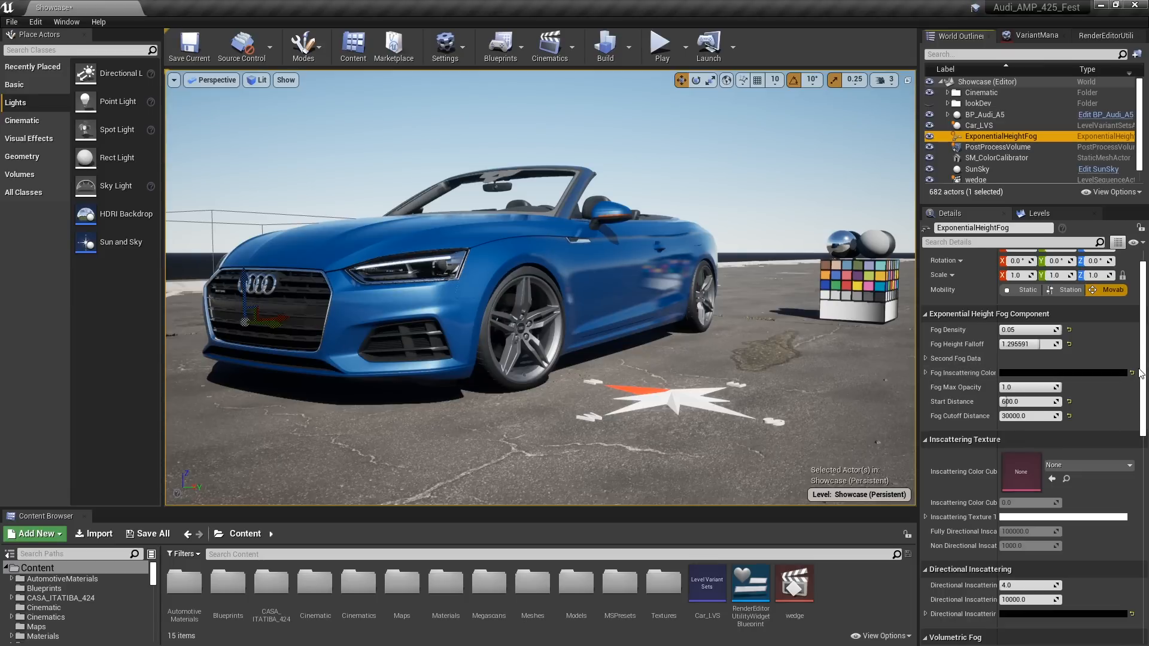
pyautogui.scroll(-1, 1142, 380)
pyautogui.scroll(-3, 1142, 379)
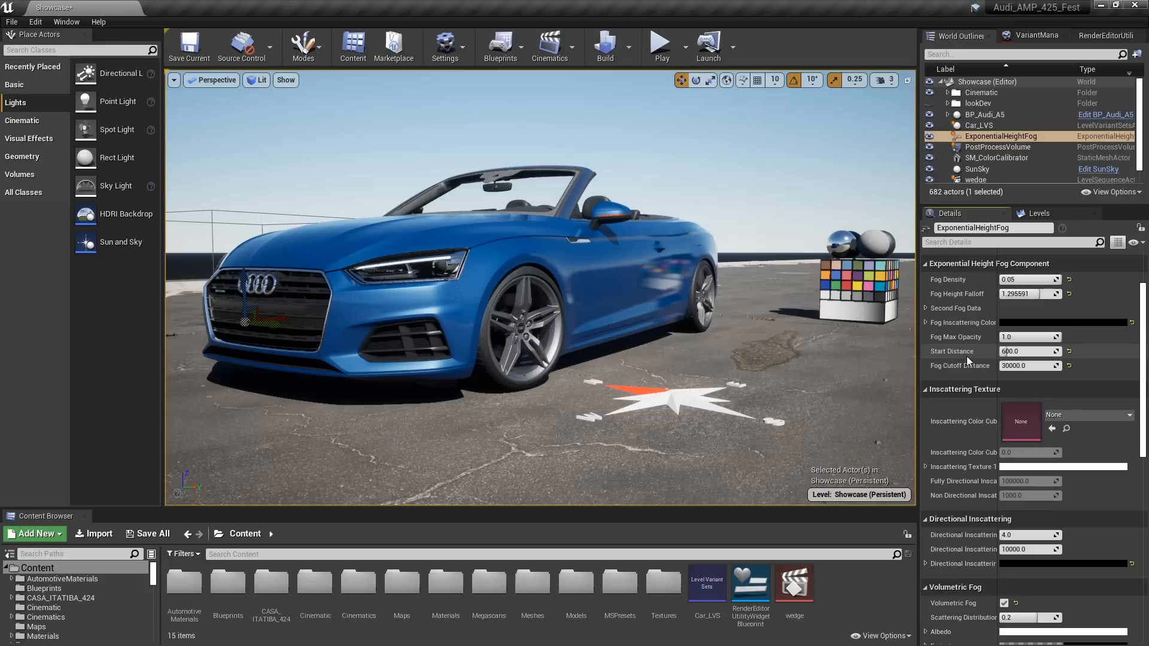
# Set the SunSky actor's Solar Time to about 13.94 and deselect the actor
pyautogui.click(984, 168)
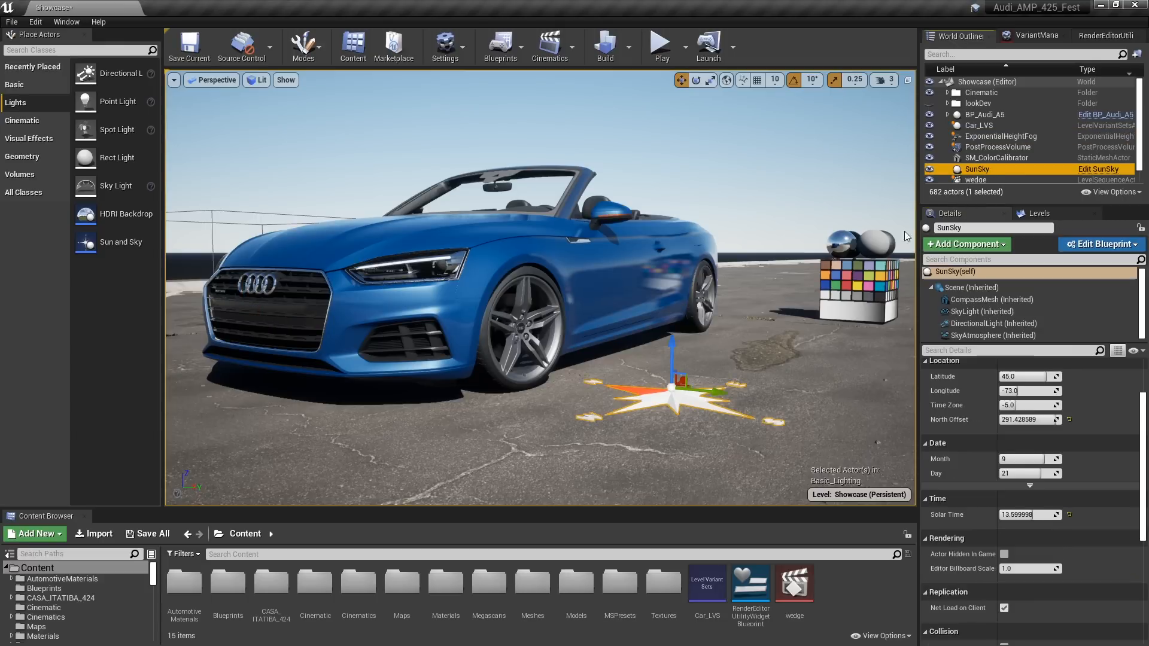
pyautogui.moveTo(1027, 515)
pyautogui.mouseDown()
pyautogui.moveTo(1123, 515)
pyautogui.moveTo(1023, 515)
pyautogui.moveTo(1033, 515)
pyautogui.mouseUp()
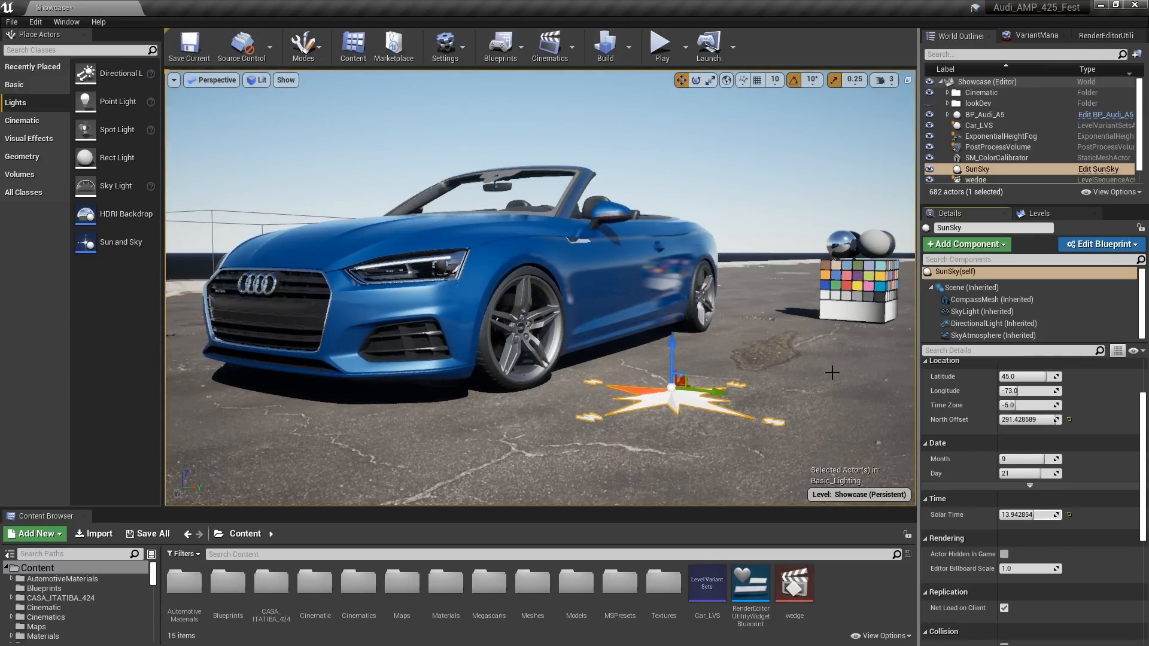
pyautogui.click(679, 156)
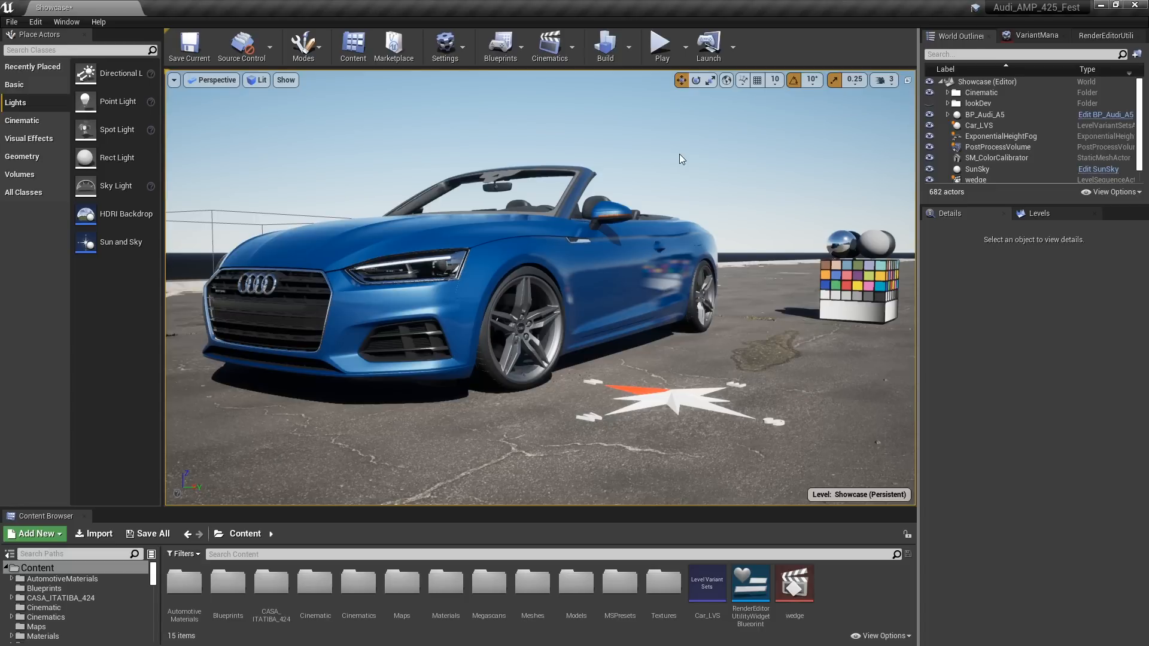
# Set the console variable r.Reflections.Denoiser to 0
pyautogui.press('`')
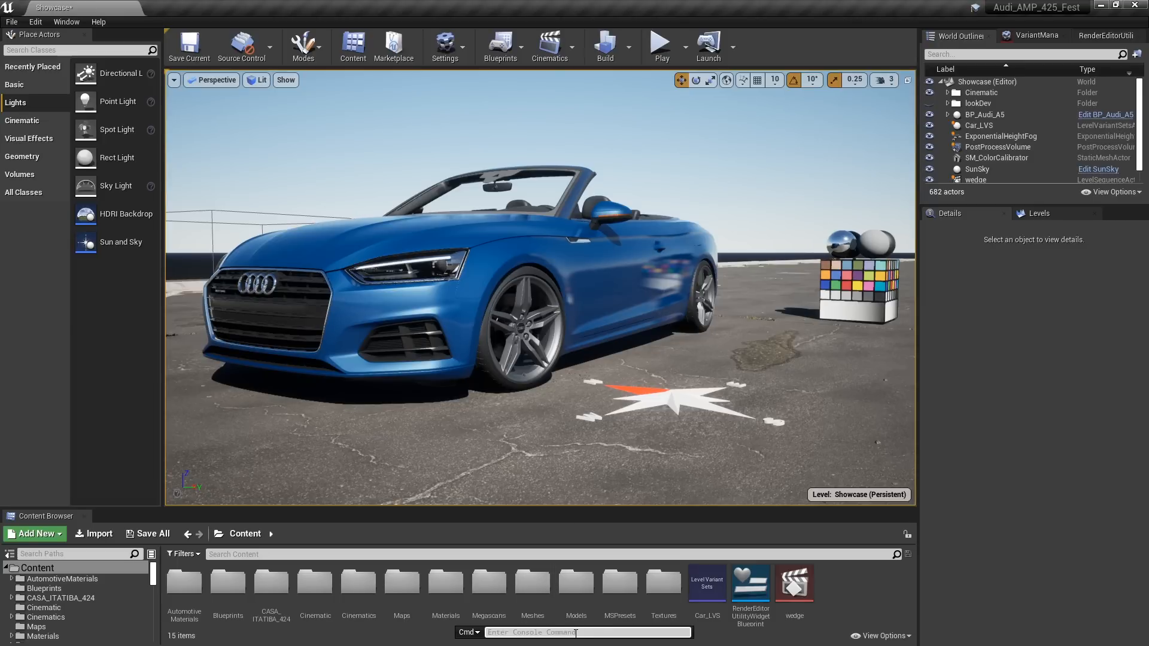
pyautogui.write('denoi')
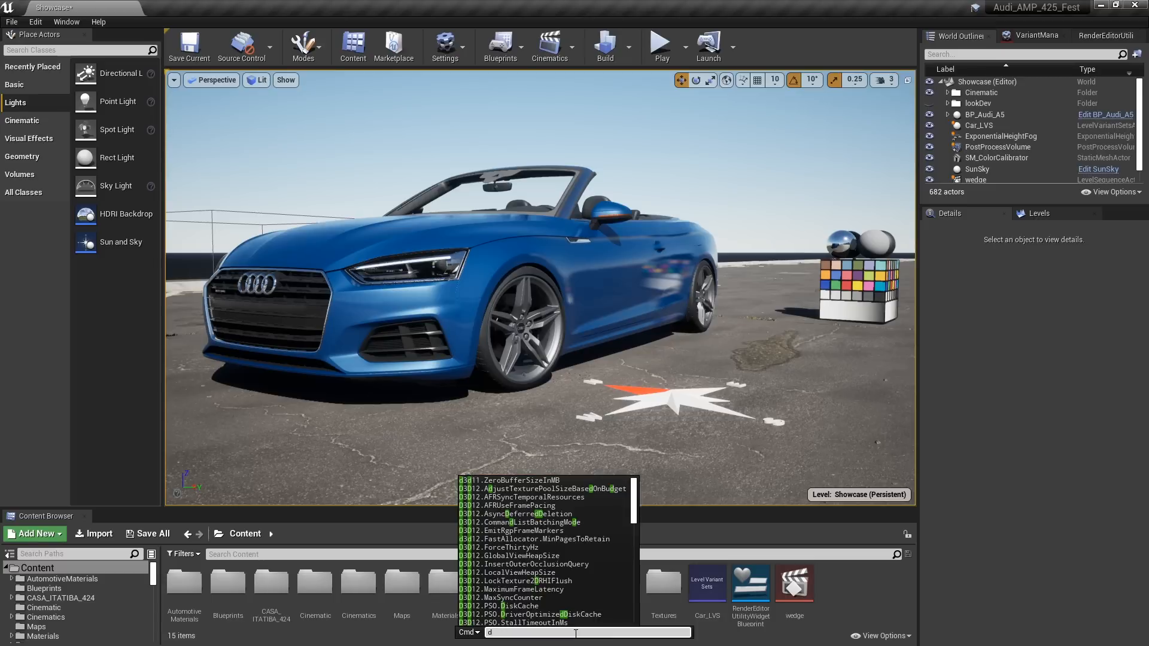
pyautogui.press('Up')
pyautogui.press('Up')
pyautogui.press('Up')
pyautogui.press('Up')
pyautogui.press('Up')
pyautogui.press('Up')
pyautogui.press('Up')
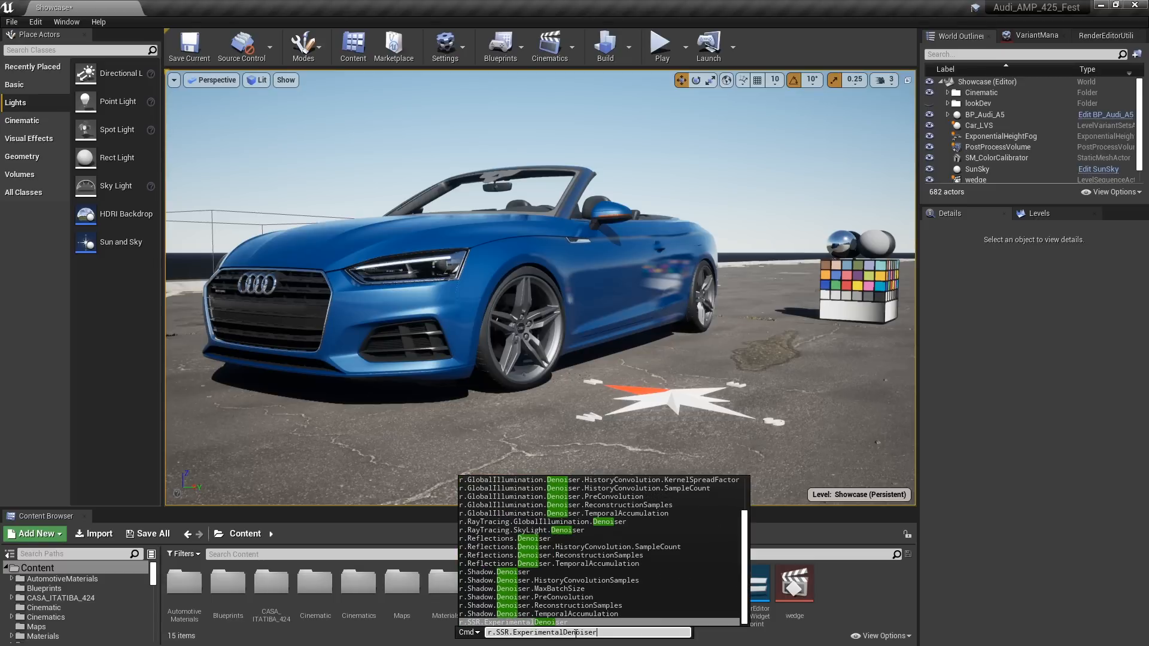
pyautogui.press('Up')
pyautogui.press('Up')
pyautogui.press('Up')
pyautogui.press('Up')
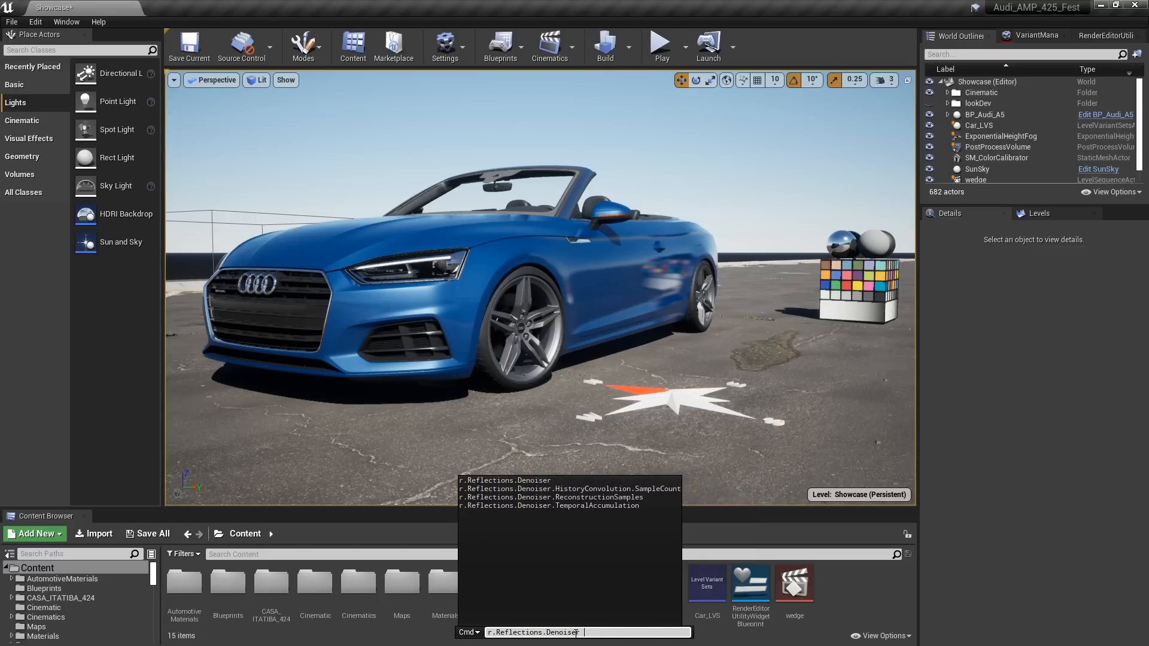
pyautogui.write('0')
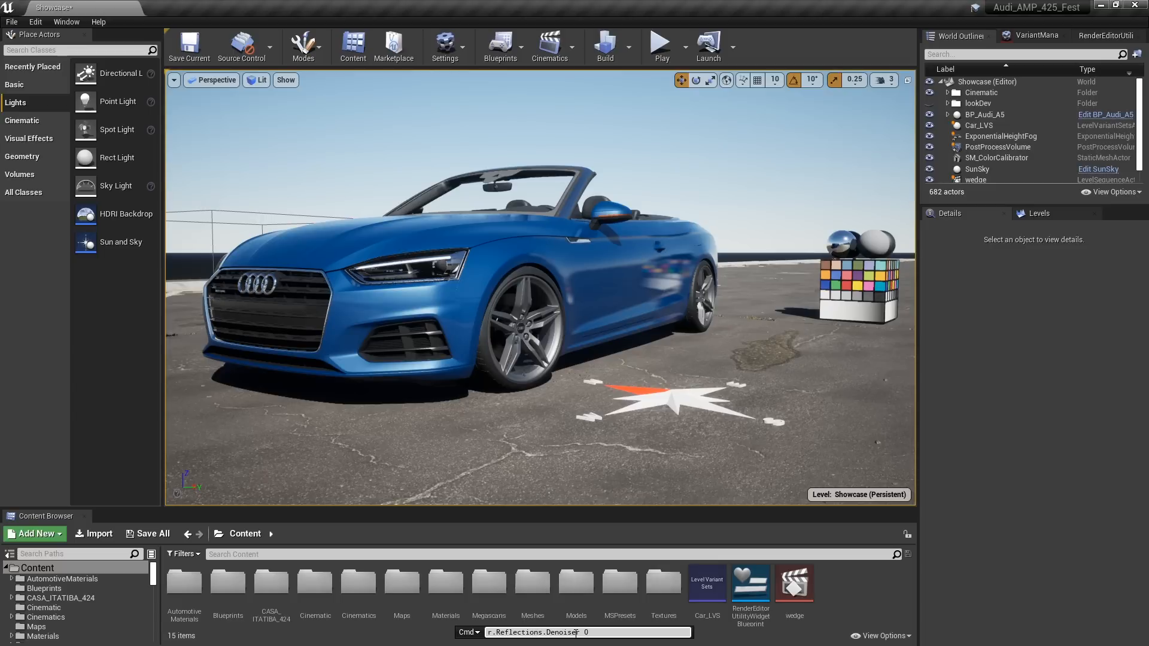
pyautogui.press('Return')
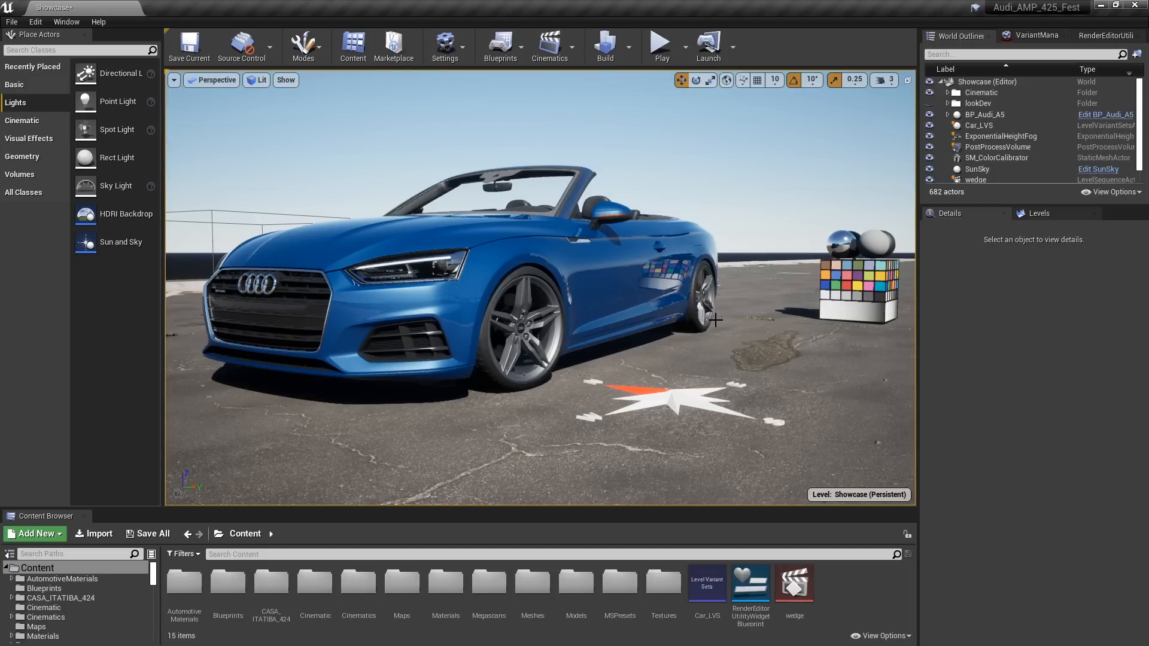
# Recall the previously used console commands and set r.Reflections.Denoiser to 1 for comparison
pyautogui.press('`')
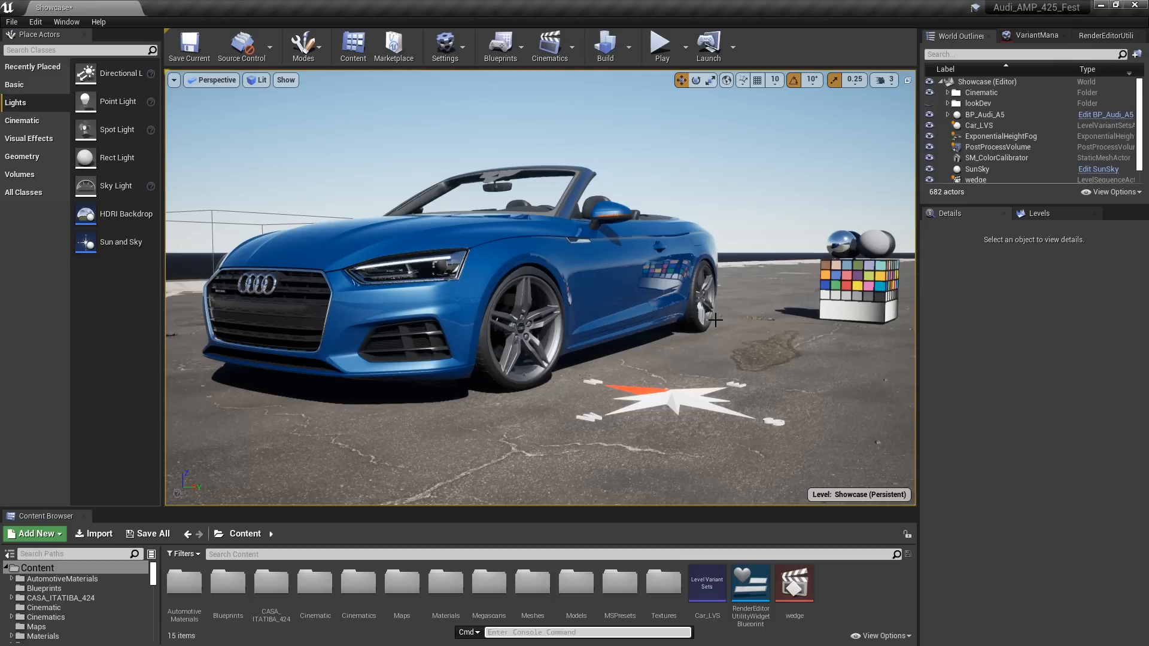
pyautogui.press('Up')
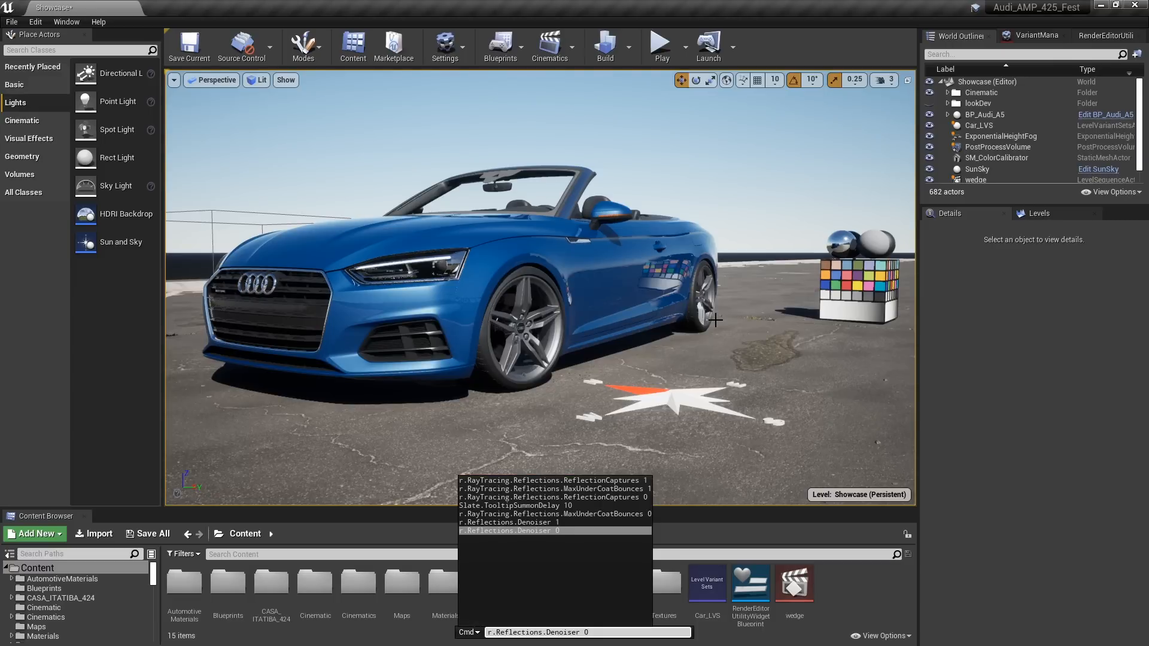
pyautogui.press('Up')
pyautogui.press('Up')
pyautogui.press('Down')
pyautogui.press('Down')
pyautogui.press('Up')
pyautogui.press('Up')
pyautogui.press('Up')
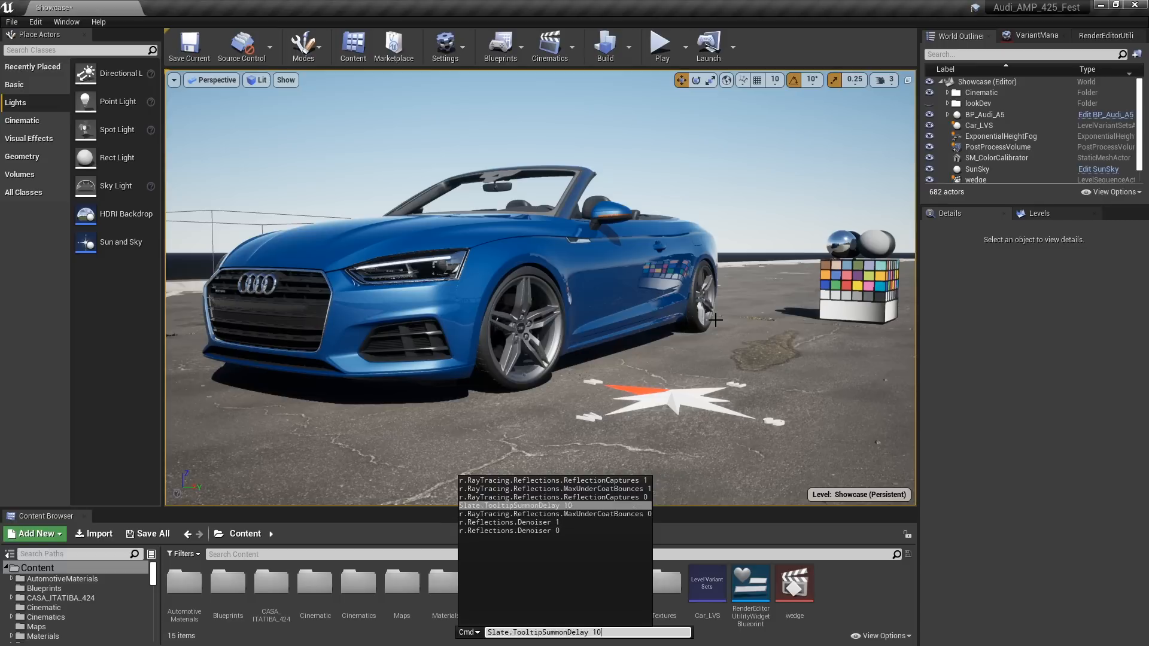
pyautogui.press('Up')
pyautogui.press('Up')
pyautogui.press('Down')
pyautogui.press('Down')
pyautogui.press('Down')
pyautogui.press('Up')
pyautogui.press('Up')
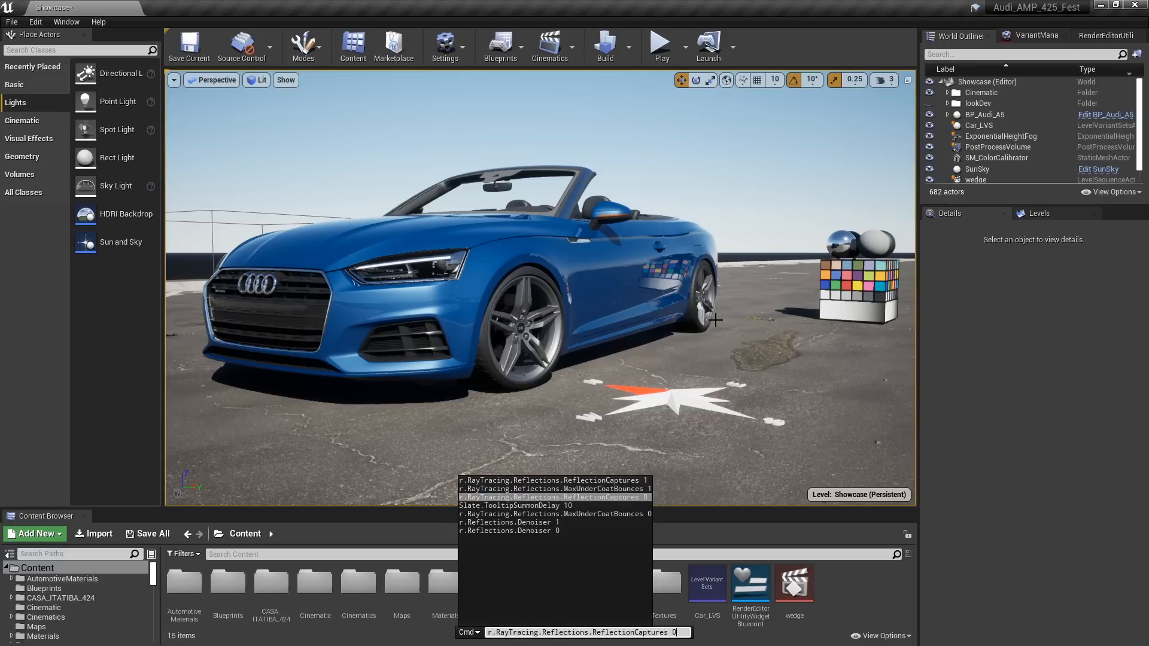
pyautogui.press('Up')
pyautogui.press('Down')
pyautogui.press('Down')
pyautogui.press('Down')
pyautogui.press('Down')
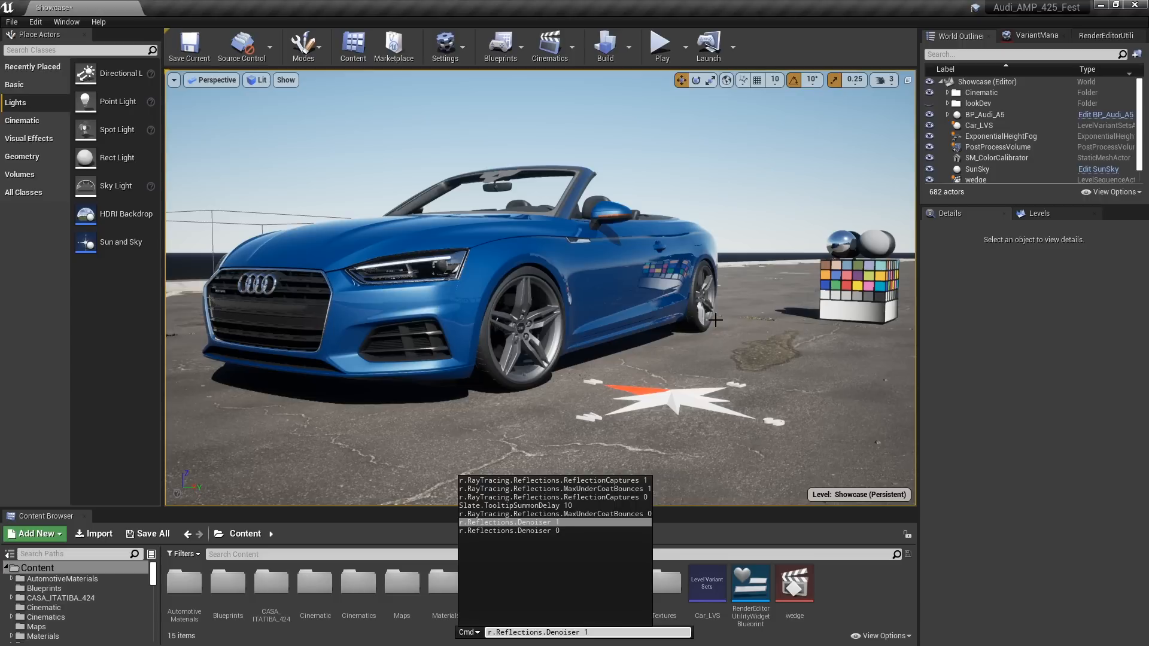
pyautogui.press('Return')
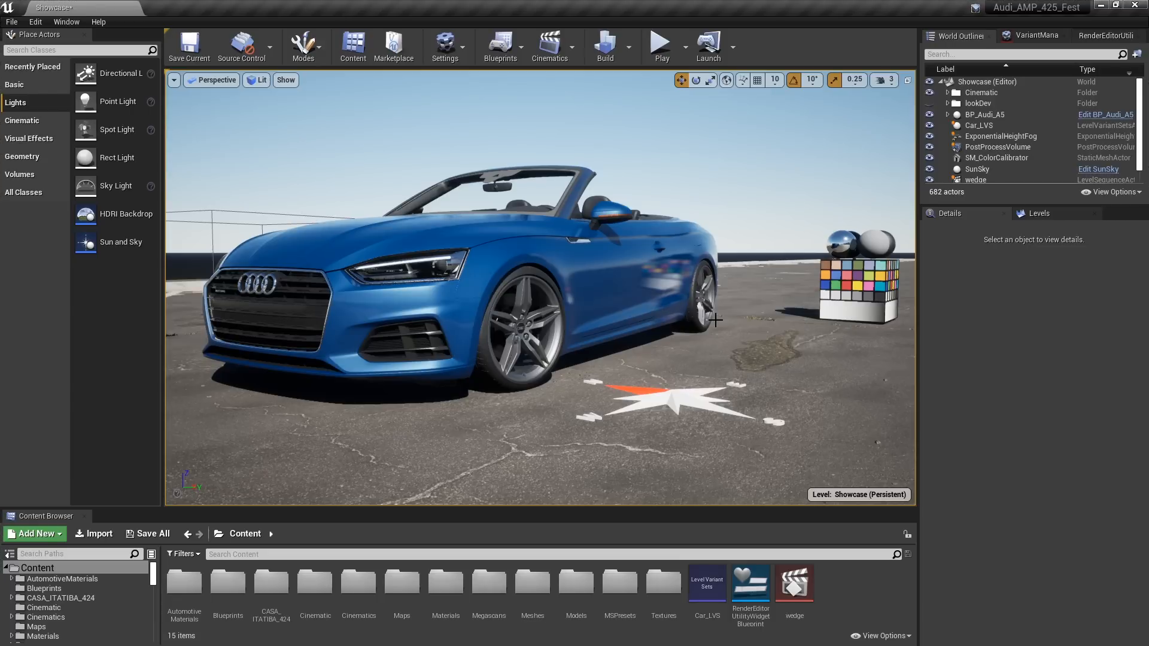
# Switch r.Reflections.Denoiser back to 0 by reusing the earlier console command
pyautogui.press('`')
pyautogui.press('Up')
pyautogui.press('Up')
pyautogui.press('Return')
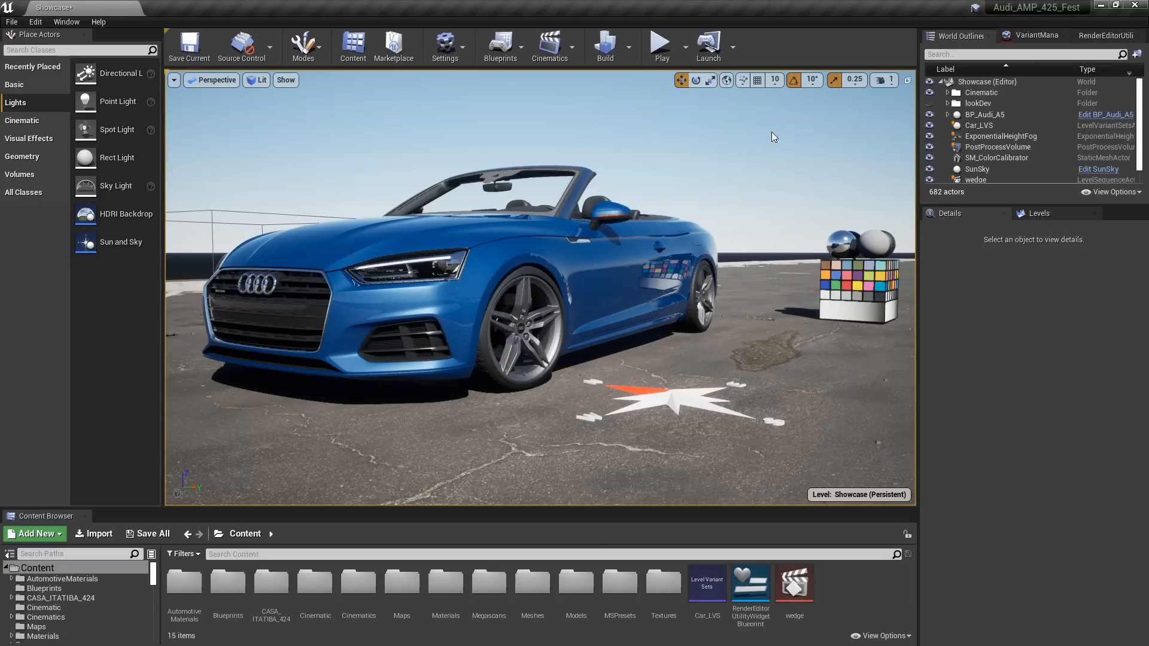
# Examine the color calibrator's reflection on the car's side from several angles and in close-up on the door panel
pyautogui.press('a')
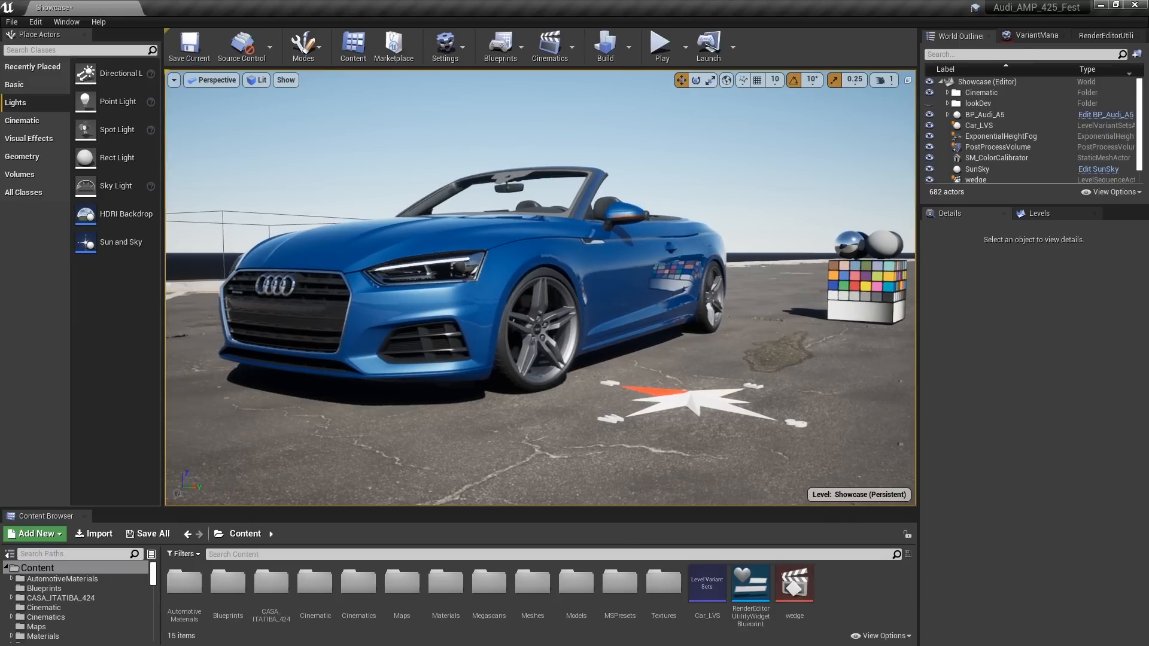
pyautogui.press('a')
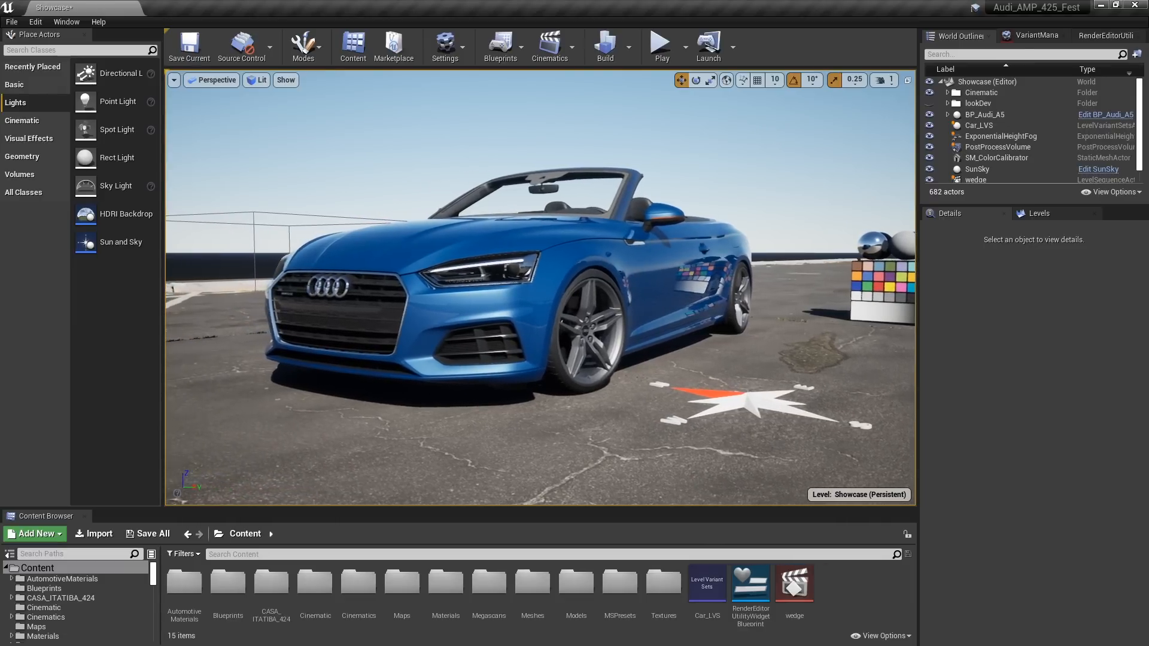
pyautogui.press('a')
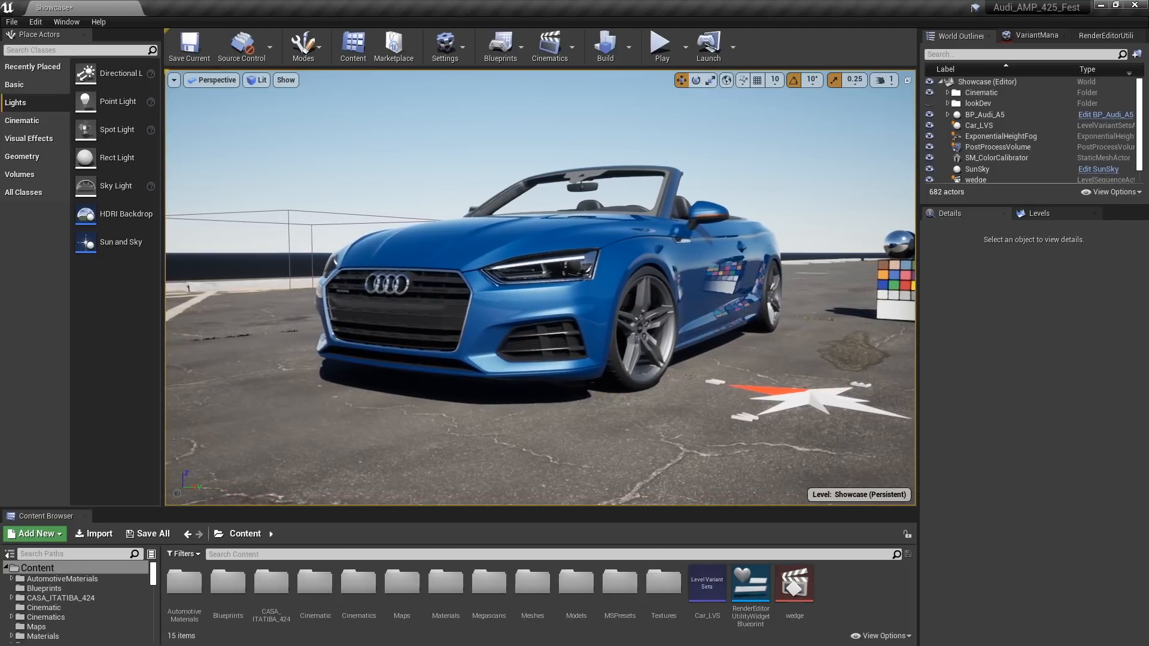
pyautogui.press('q')
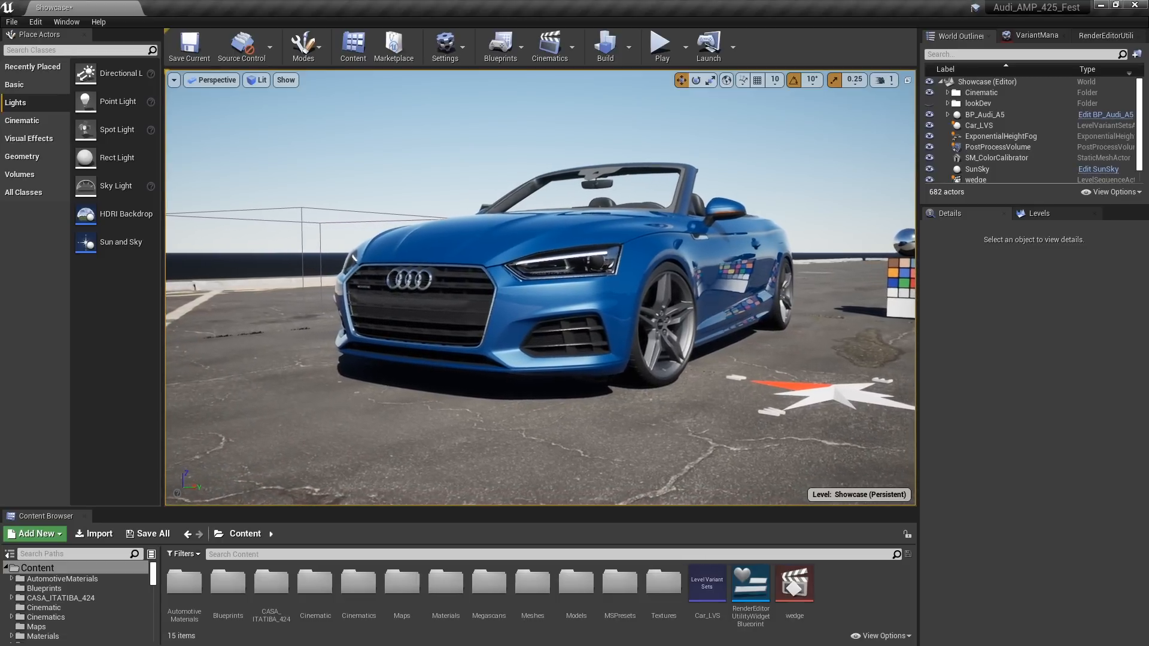
pyautogui.press('d')
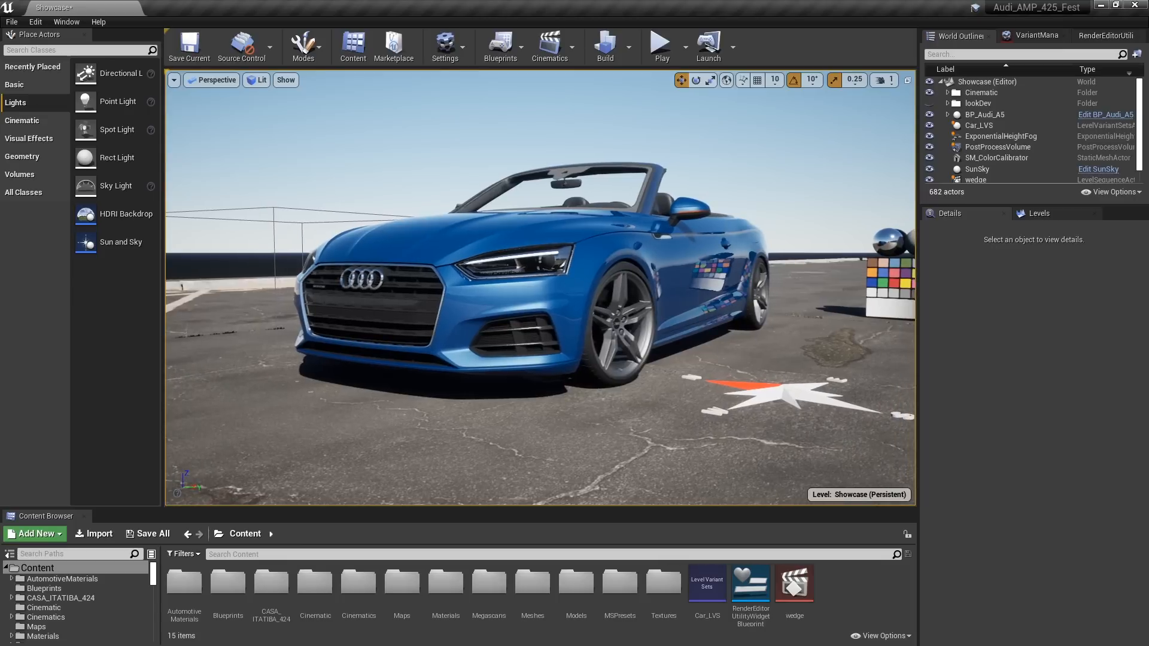
pyautogui.press('1')
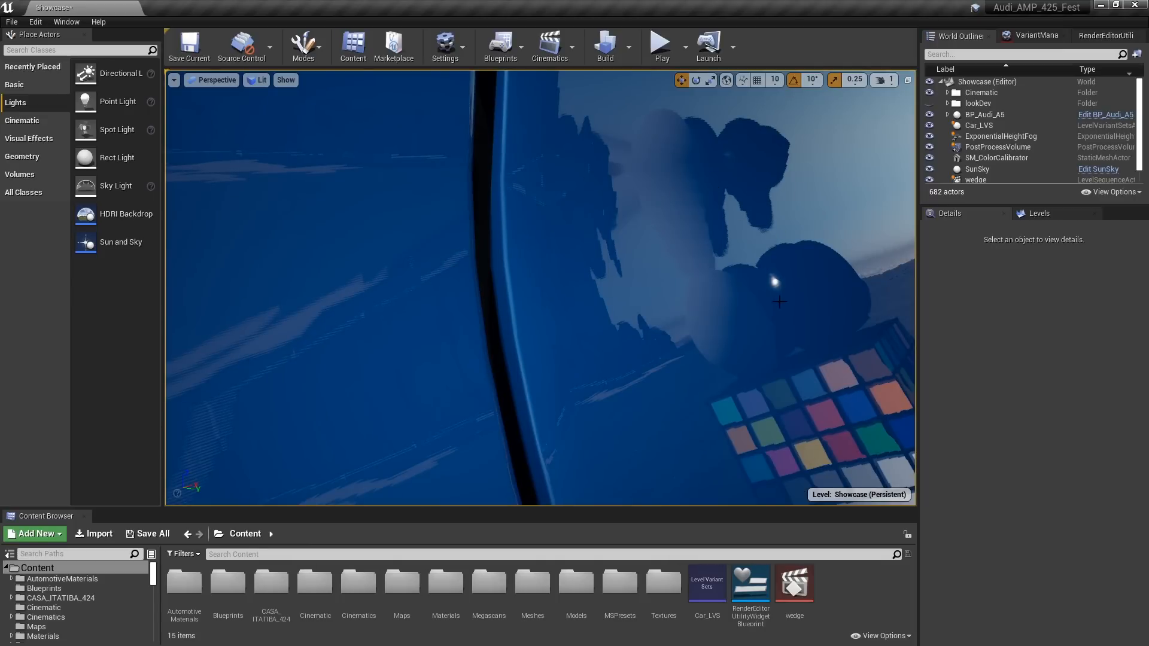
pyautogui.moveTo(541, 287); pyautogui.dragTo(574, 287, button='right')
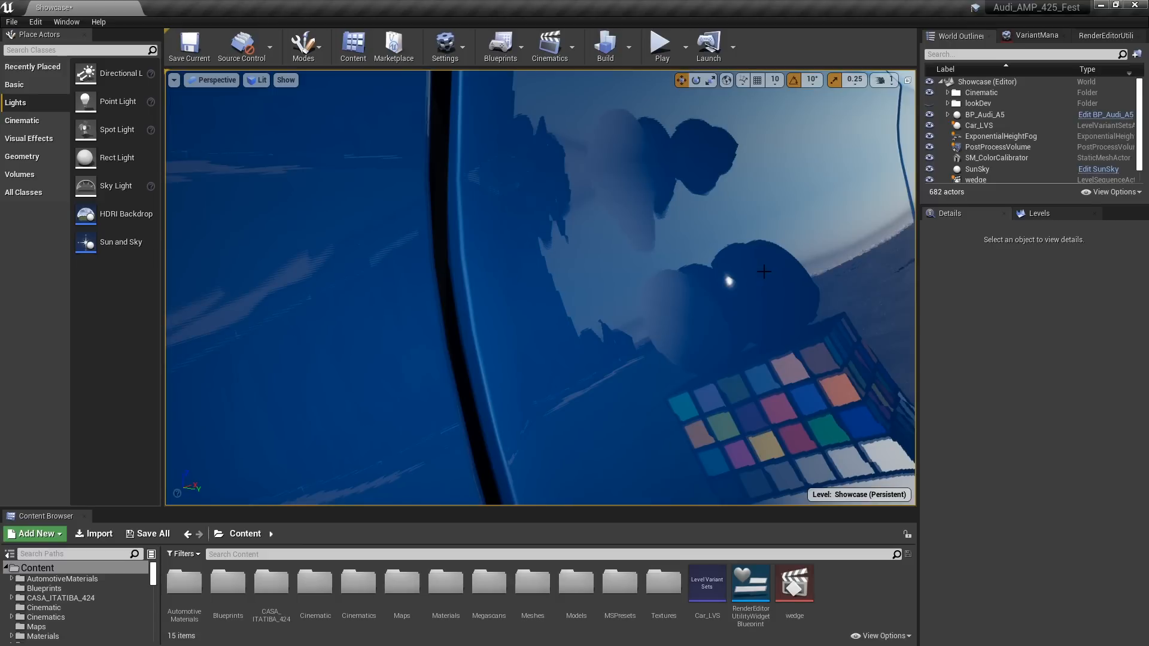
# Search the project settings for "buff" and set the rendering GBuffer Format to High Precision Normals
pyautogui.click(460, 50)
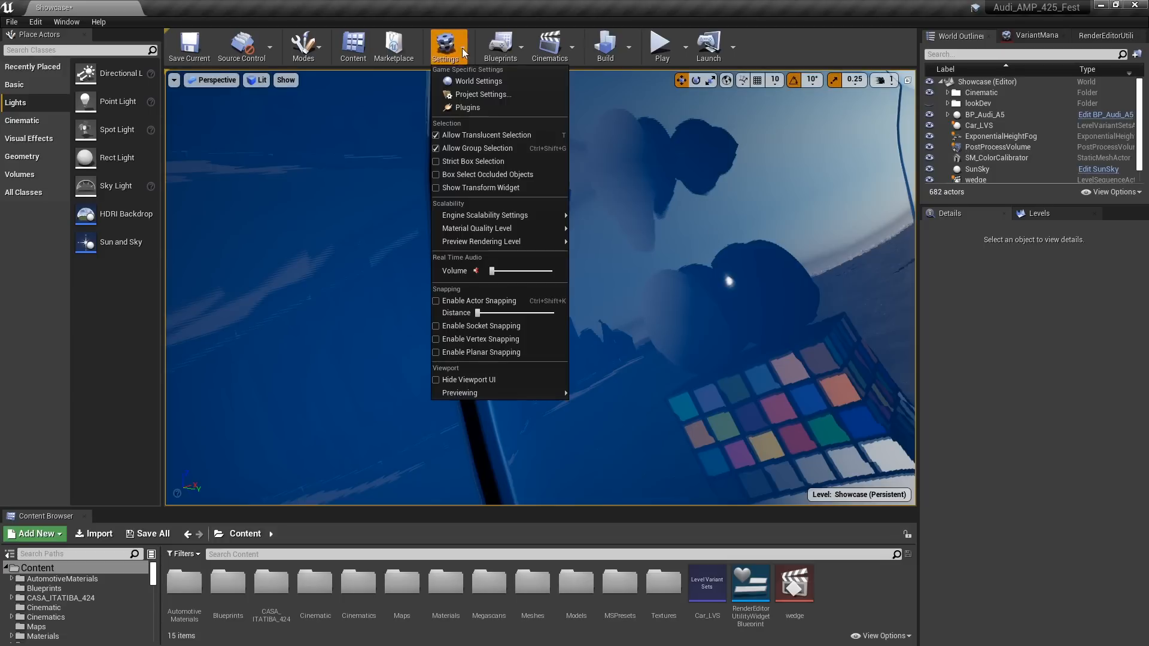
pyautogui.click(470, 94)
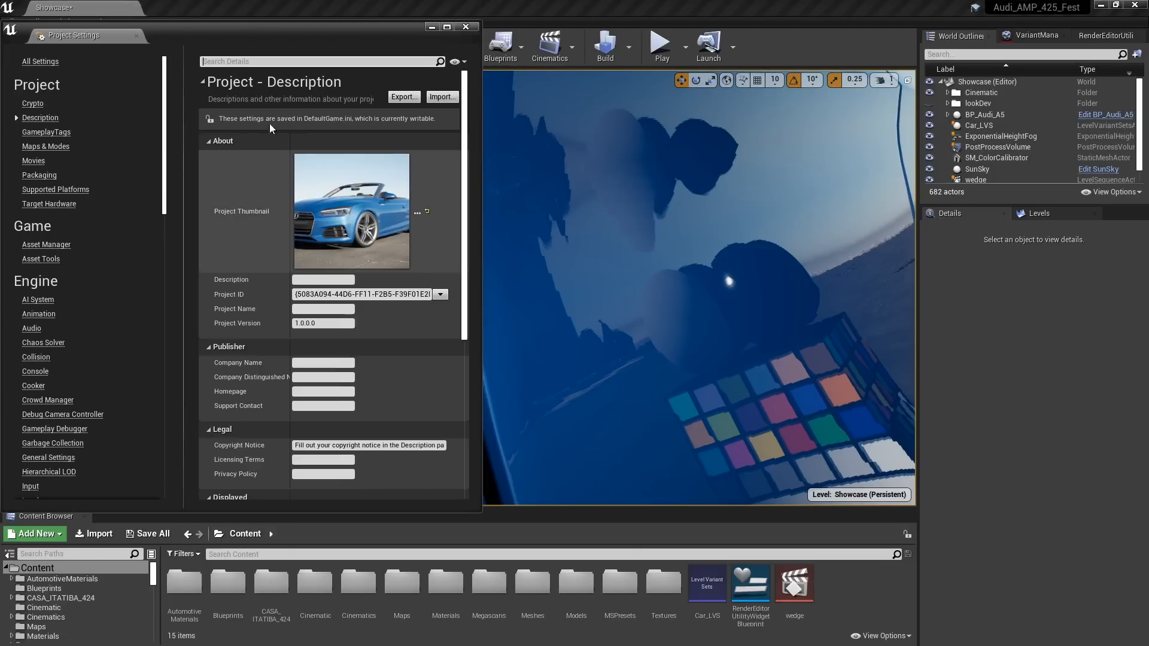
pyautogui.click(231, 61)
pyautogui.write('buff')
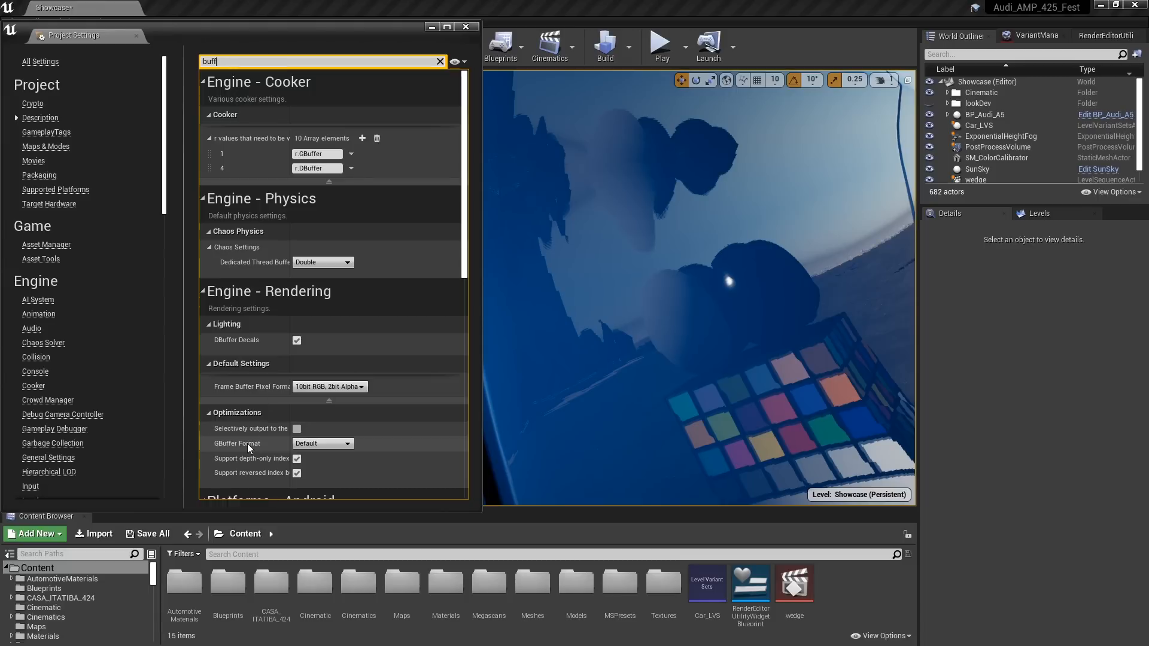
pyautogui.click(320, 443)
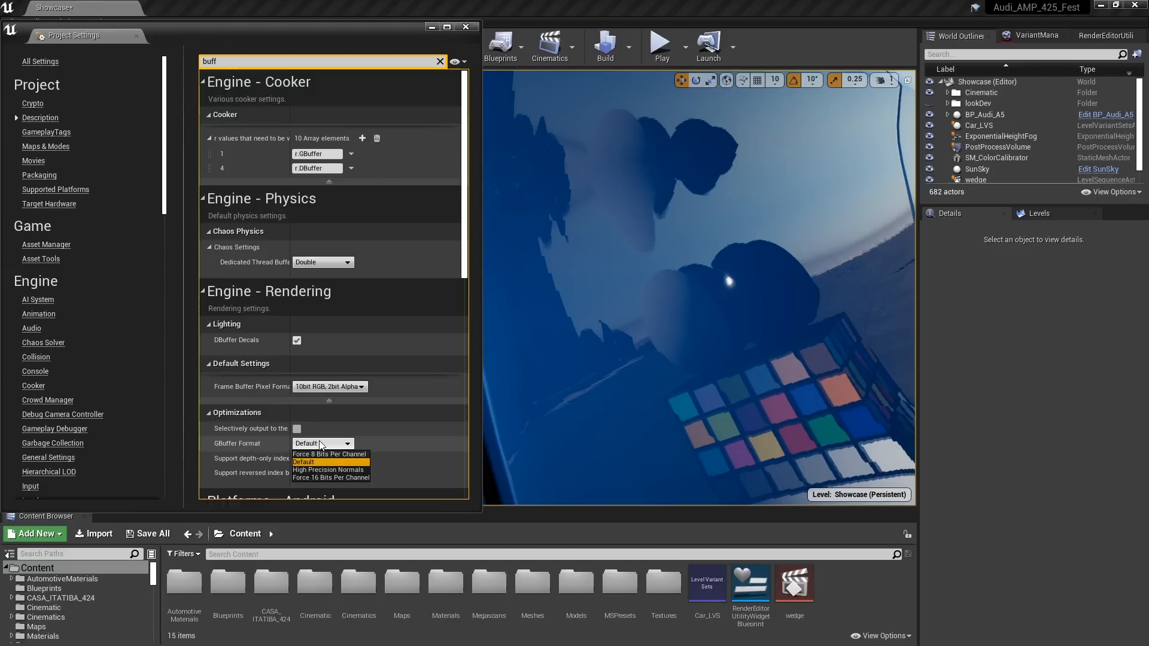
pyautogui.click(349, 470)
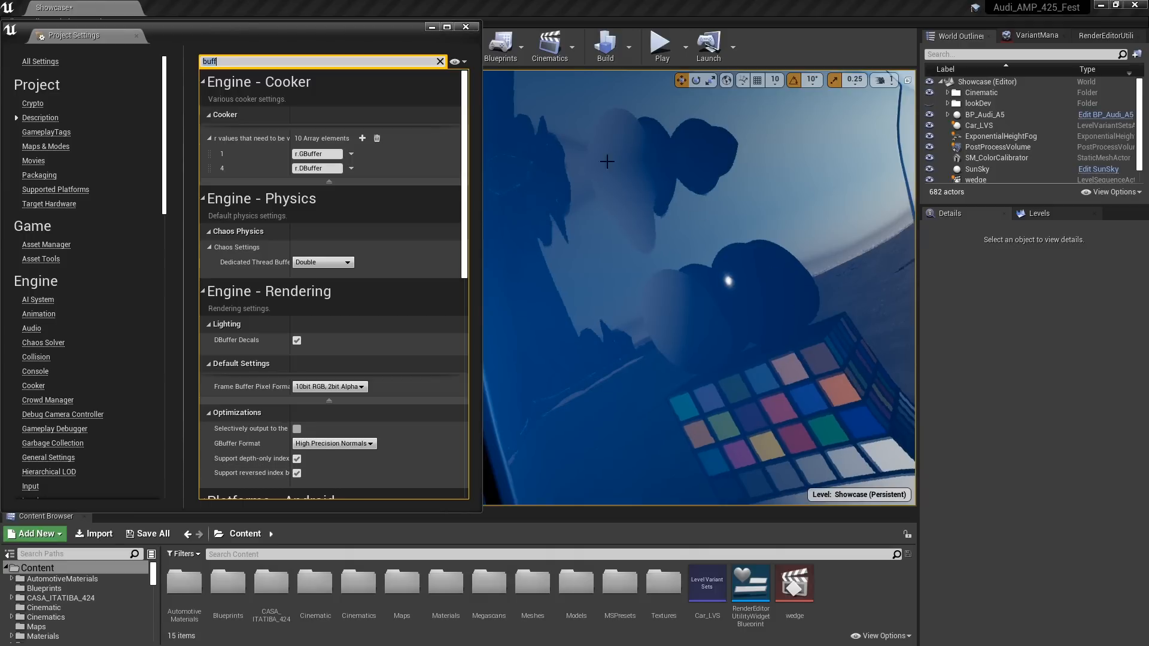
# Compare the door reflections by toggling GBuffer Format to Default and back to High Precision Normals, and close the project settings
pyautogui.moveTo(760, 305); pyautogui.dragTo(758, 307, button='right')
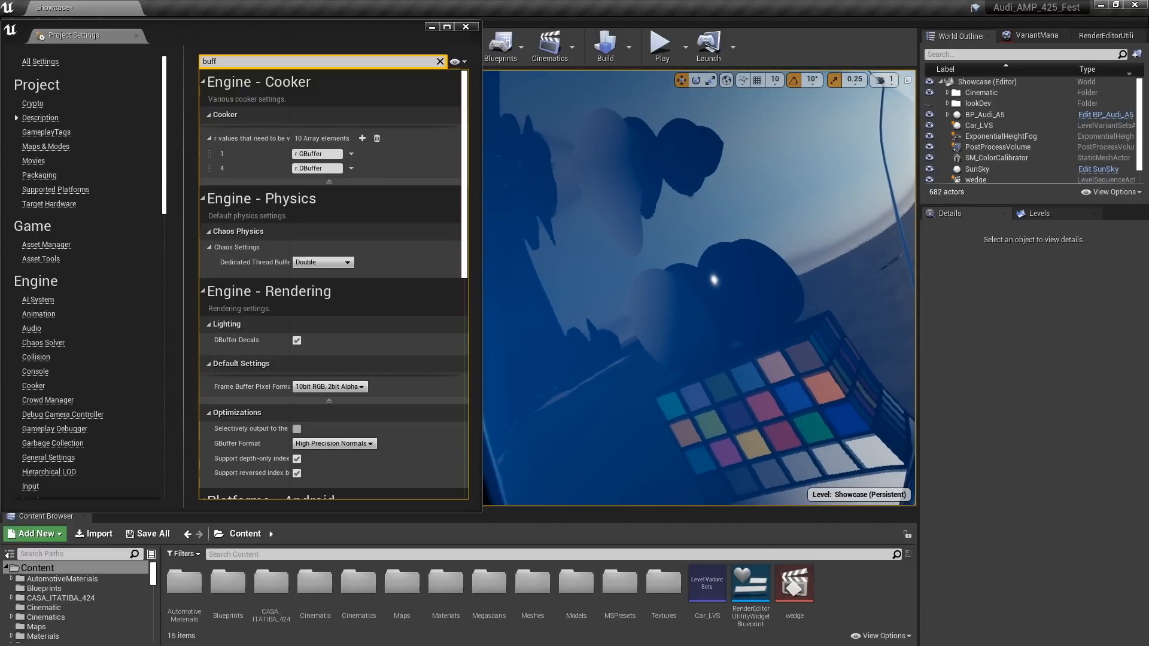
pyautogui.click(329, 442)
pyautogui.click(317, 462)
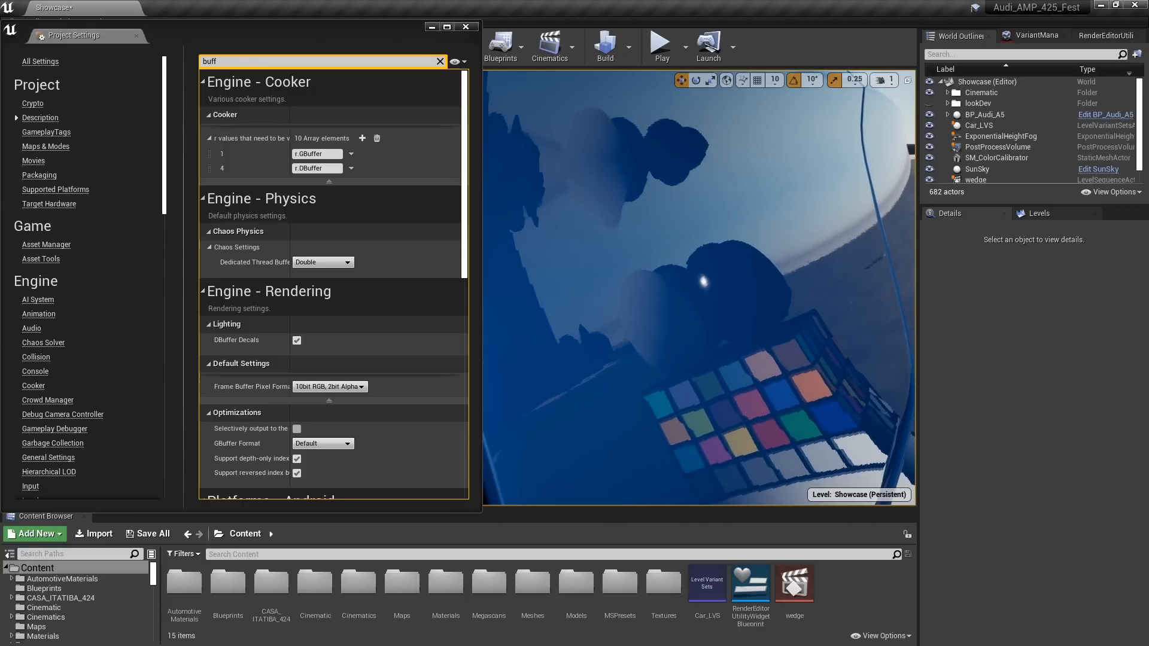
pyautogui.click(320, 445)
pyautogui.click(324, 470)
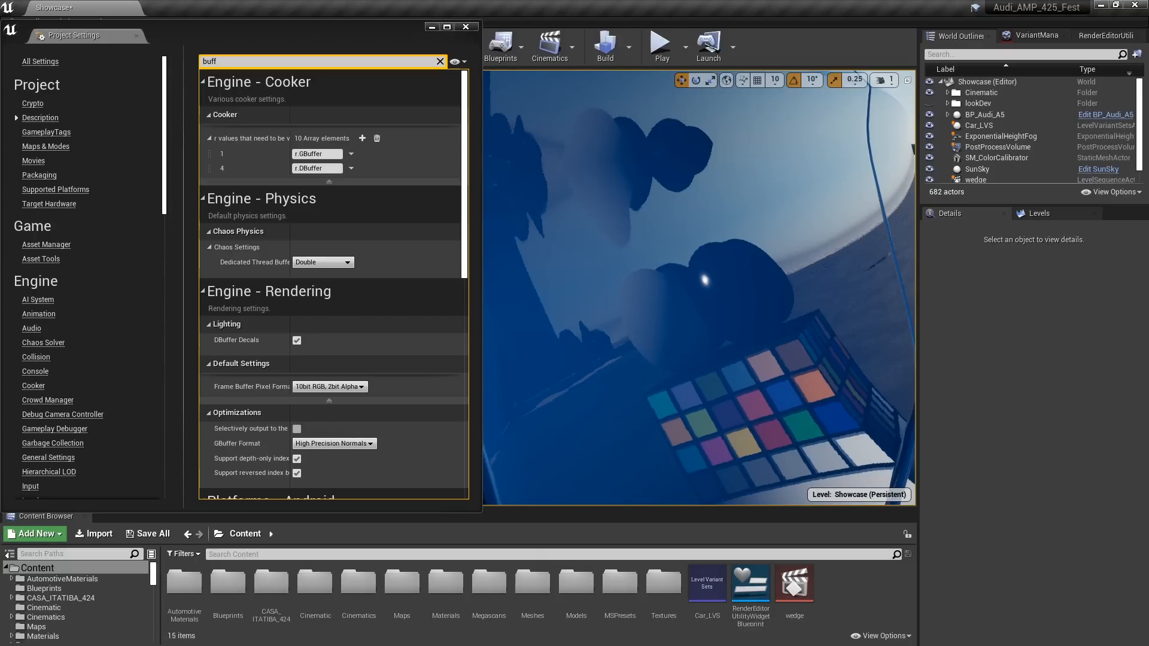
pyautogui.click(466, 27)
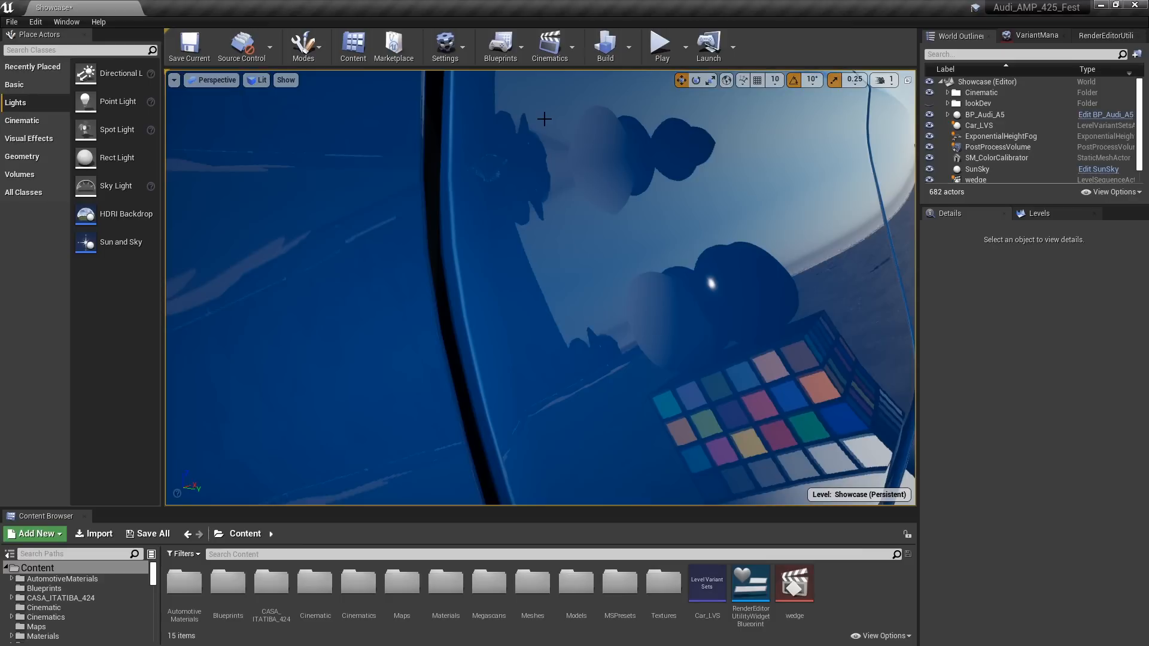
# Open the SM_ExternalDoor1 static mesh from BP_Audi_A5 and enable Use High Precision Tangent Basis in its LOD 0 build settings
pyautogui.press('1')
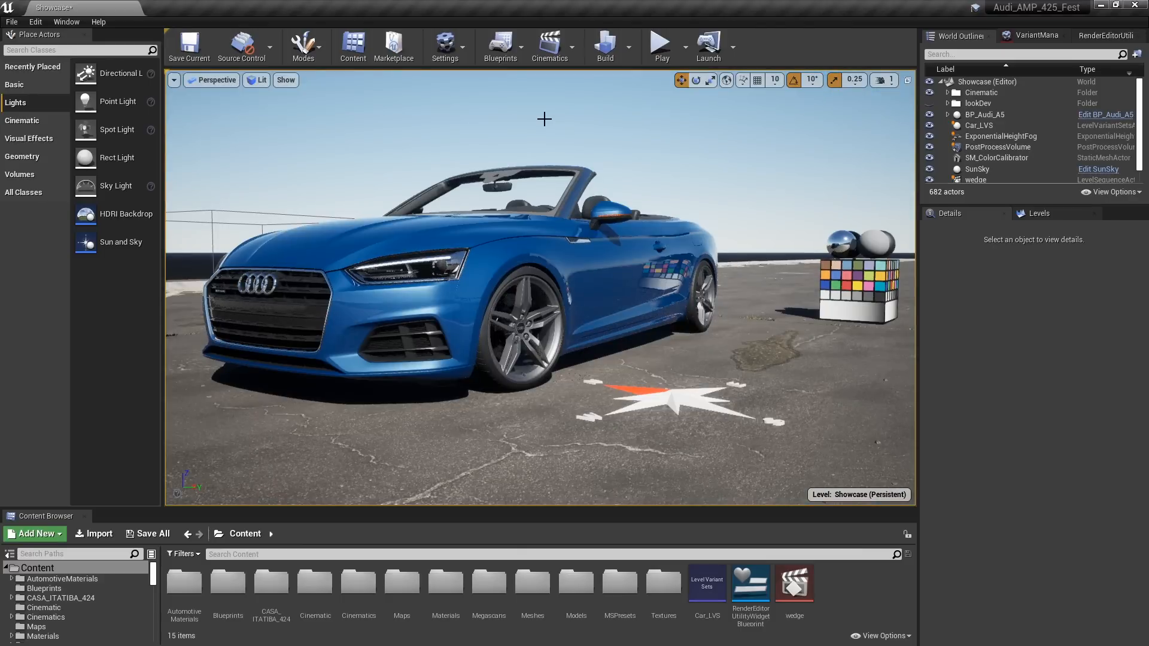
pyautogui.moveTo(790, 136); pyautogui.dragTo(727, 137, button='middle')
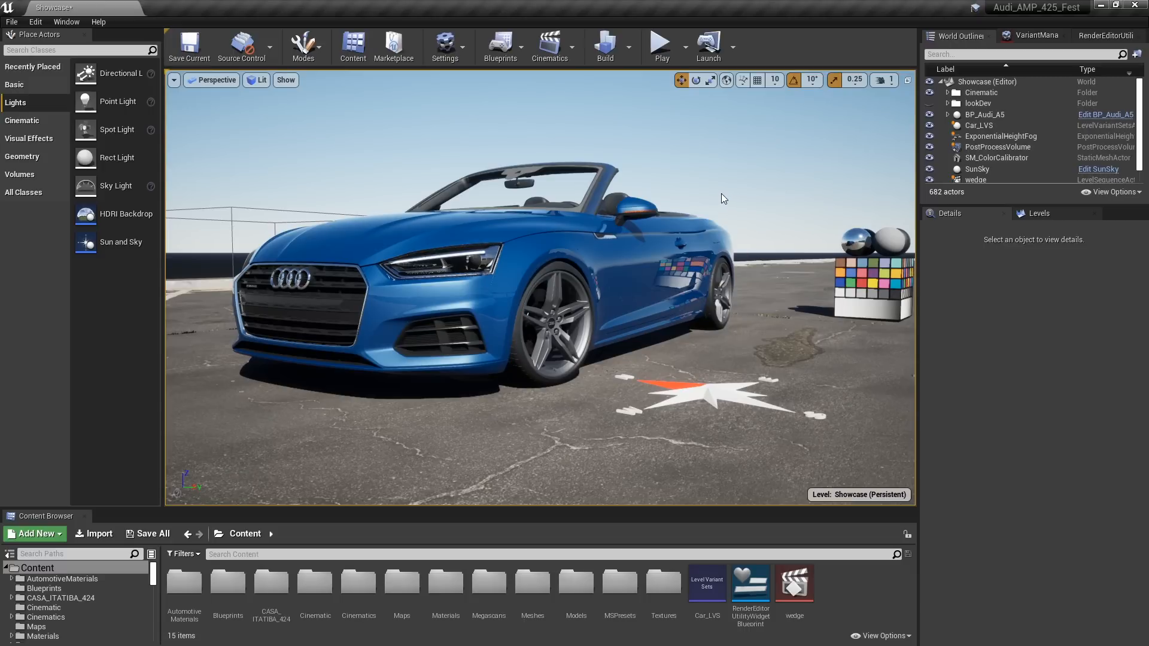
pyautogui.click(634, 261)
pyautogui.click(1002, 324)
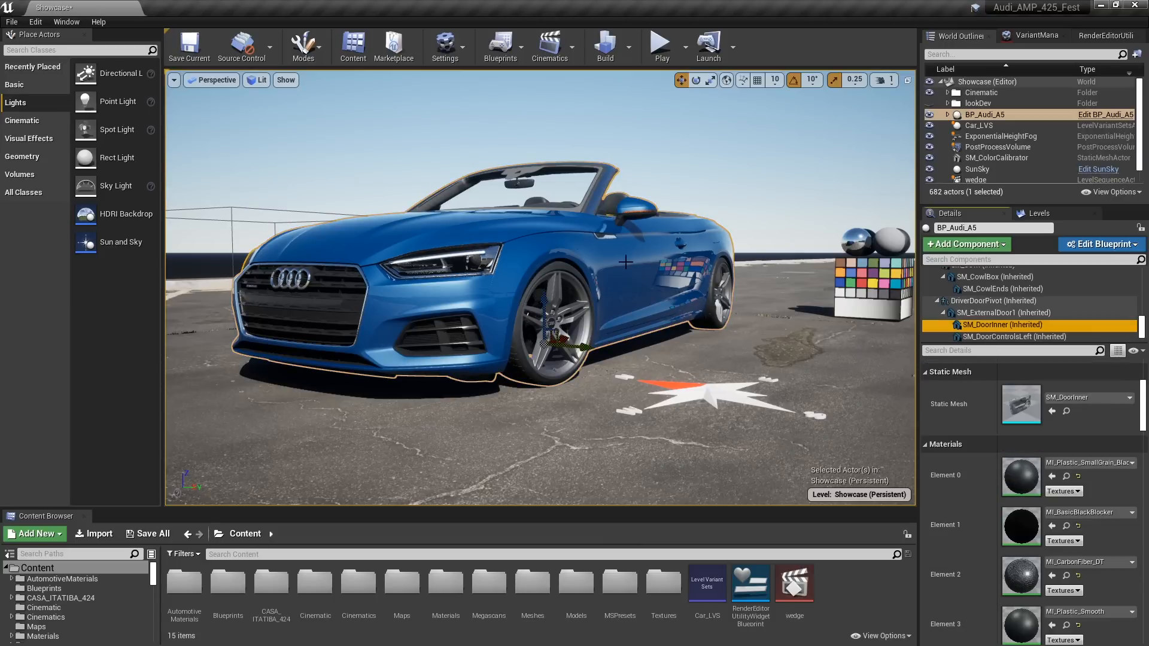
pyautogui.click(993, 313)
pyautogui.doubleClick(1021, 404)
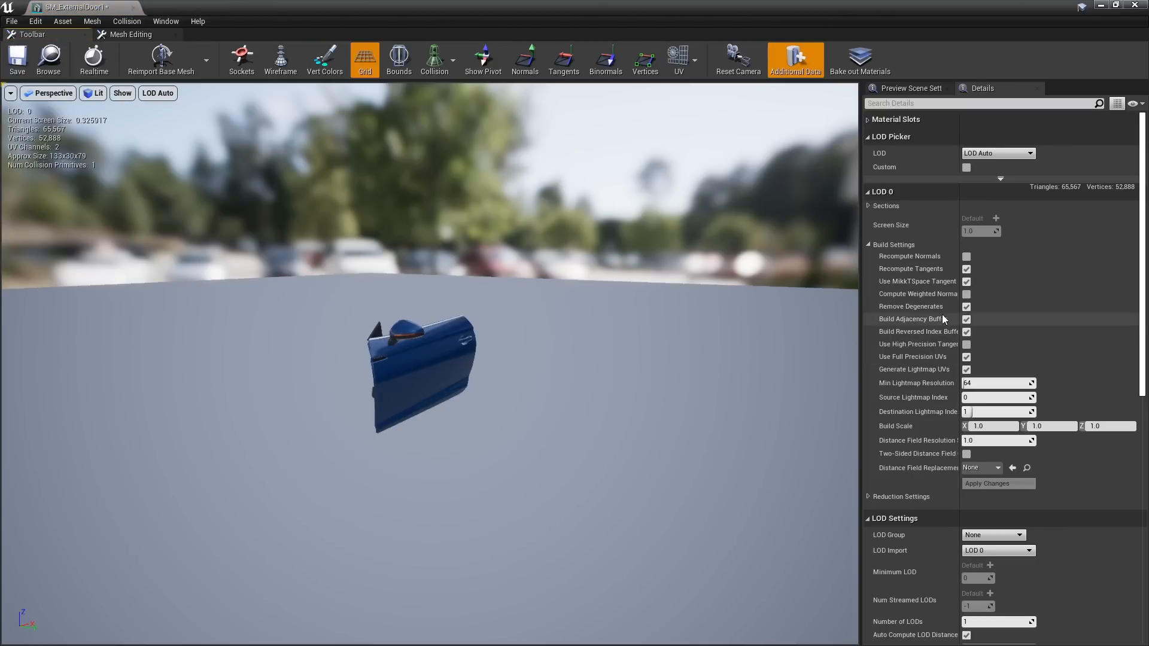
pyautogui.moveTo(961, 247); pyautogui.dragTo(997, 247)
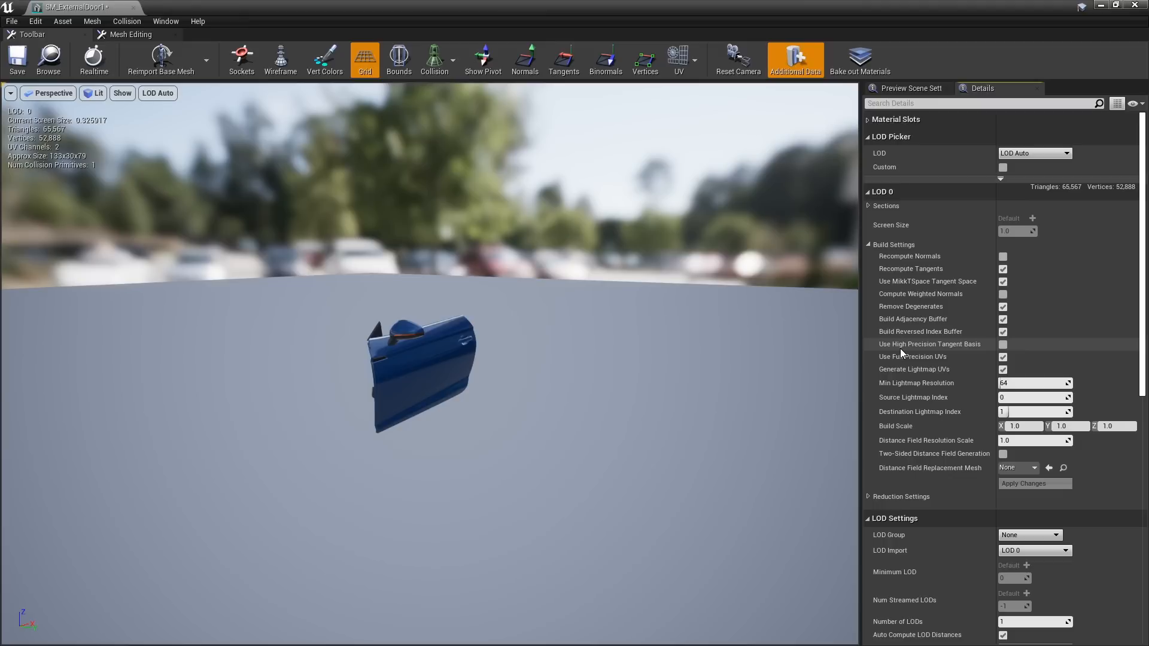
pyautogui.click(1003, 345)
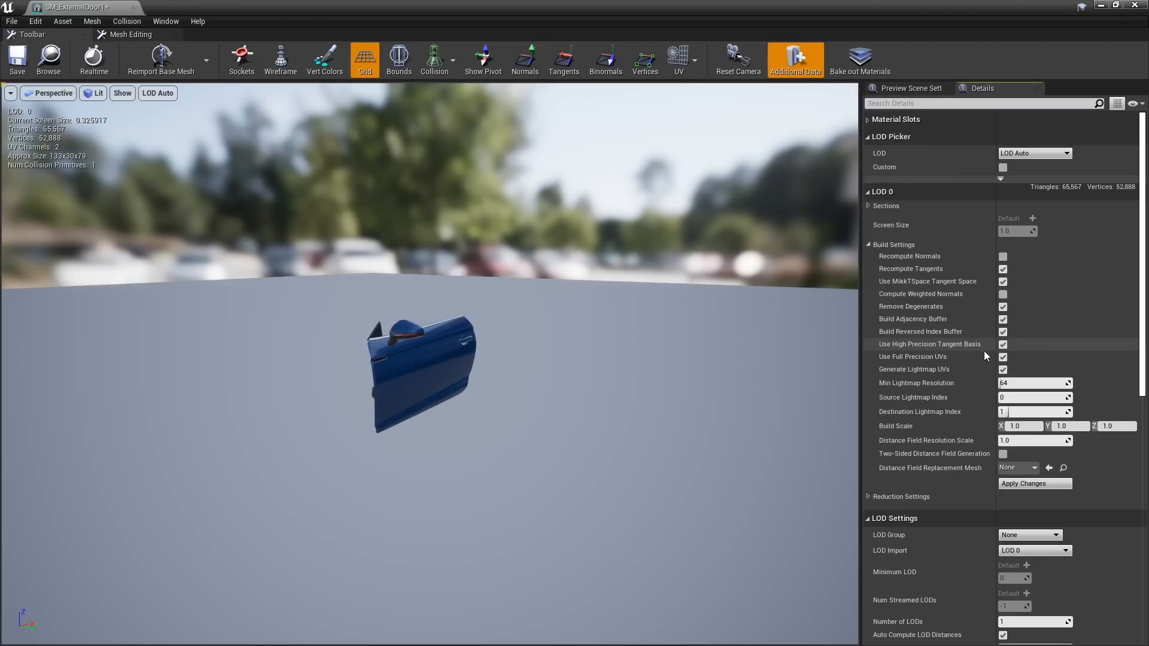
# Apply the build setting changes to the SM_ExternalDoor1 mesh, close its editor and clear the selection in the level
pyautogui.click(1022, 484)
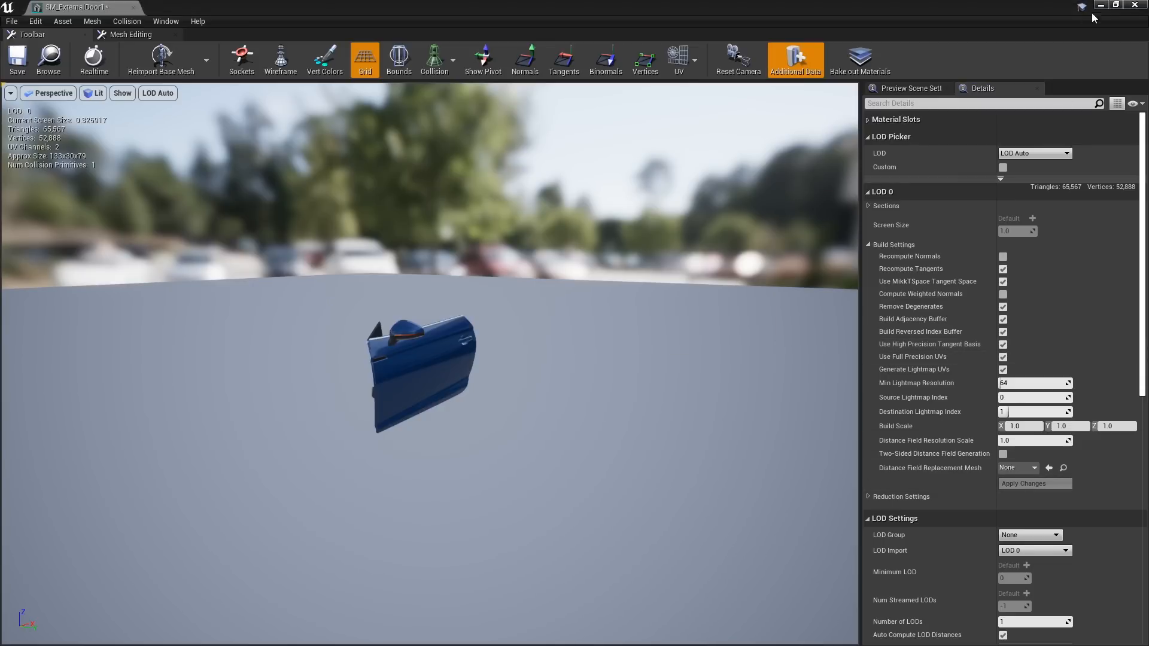
pyautogui.click(1132, 7)
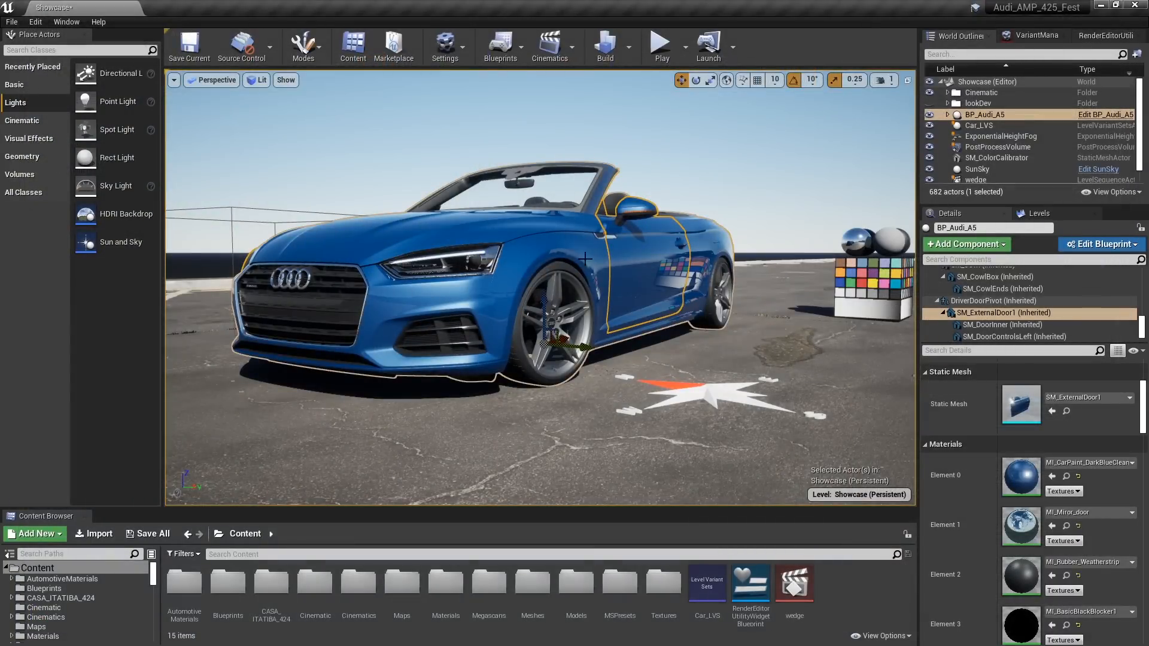
pyautogui.press('Escape')
# Frame the car's front three-quarter view with the color calibrator beside it and turn on game view
pyautogui.moveTo(620, 365)
pyautogui.mouseDown(button='right')
pyautogui.moveTo(634, 364)
pyautogui.moveTo(624, 365)
pyautogui.mouseUp(button='right')
pyautogui.press('a')
pyautogui.press('d')
pyautogui.moveTo(624, 364); pyautogui.dragTo(682, 354, button='middle')
pyautogui.press('d')
pyautogui.moveTo(624, 364); pyautogui.dragTo(624, 364, button='right')
pyautogui.press('a')
pyautogui.moveTo(624, 364)
pyautogui.mouseDown(button='middle')
pyautogui.moveTo(608, 363)
pyautogui.moveTo(633, 360)
pyautogui.mouseUp(button='middle')
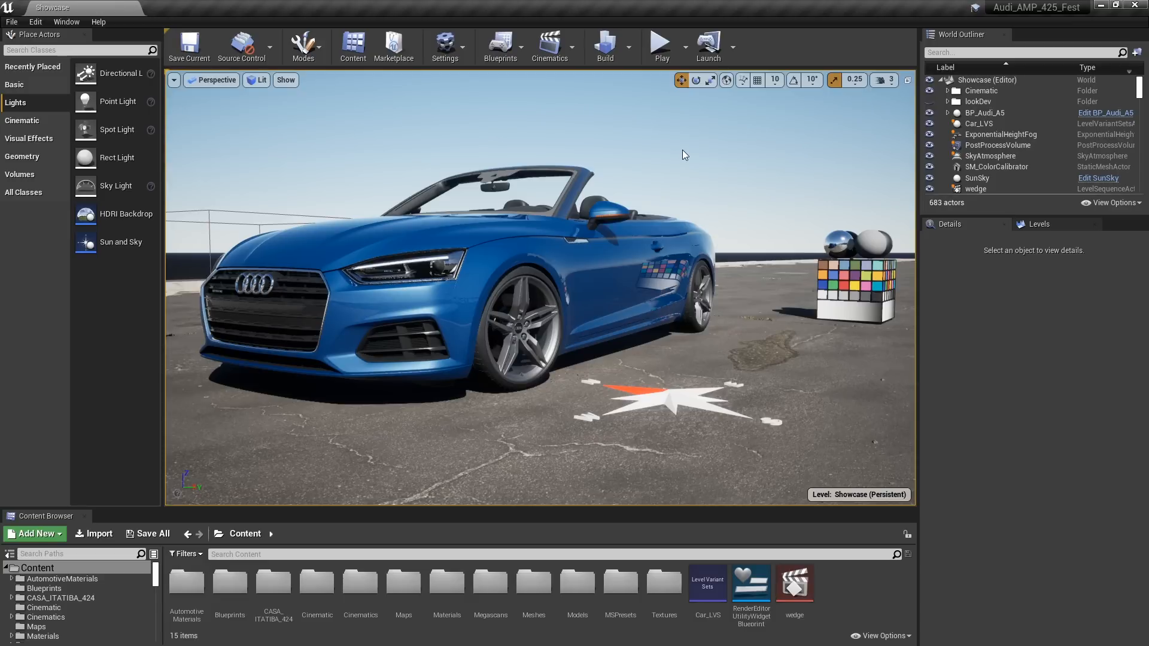
pyautogui.press('g')
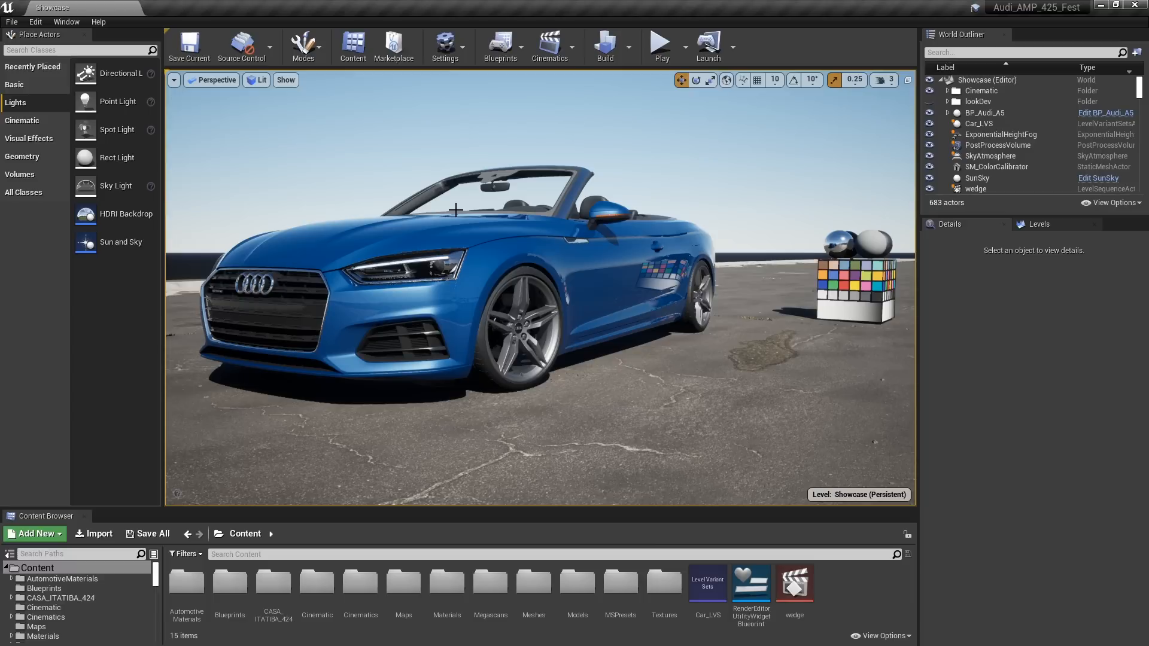
# Set Max. Bounces to 3 in the PostProcessVolume's Ray Tracing Reflections settings
pyautogui.click(994, 145)
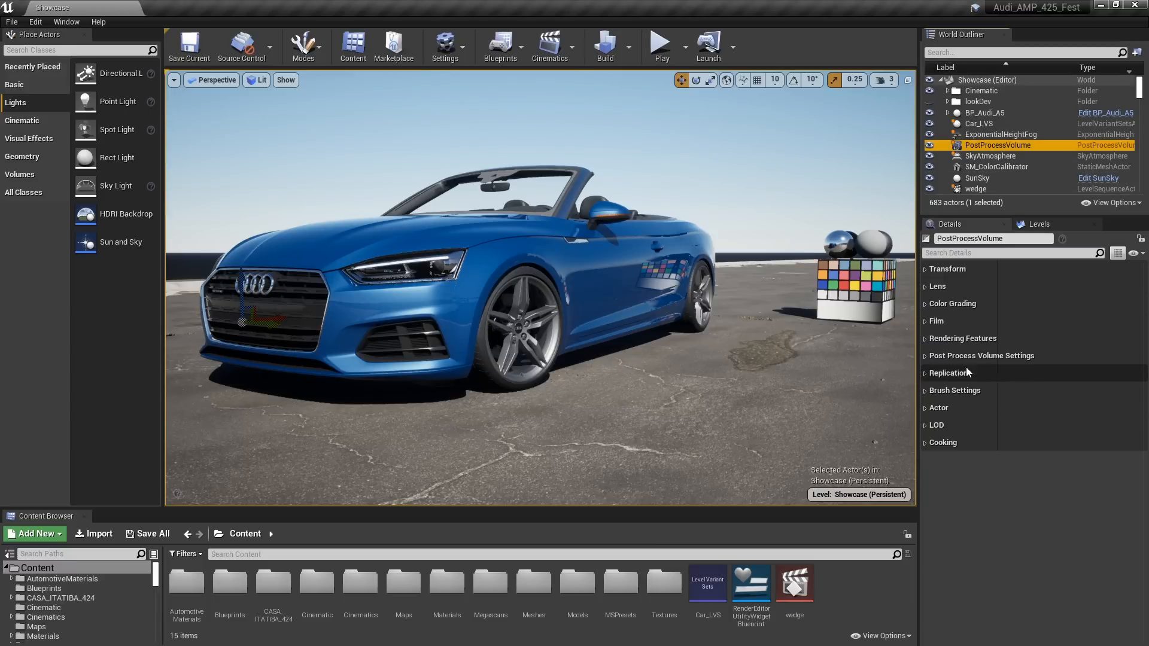
pyautogui.click(926, 357)
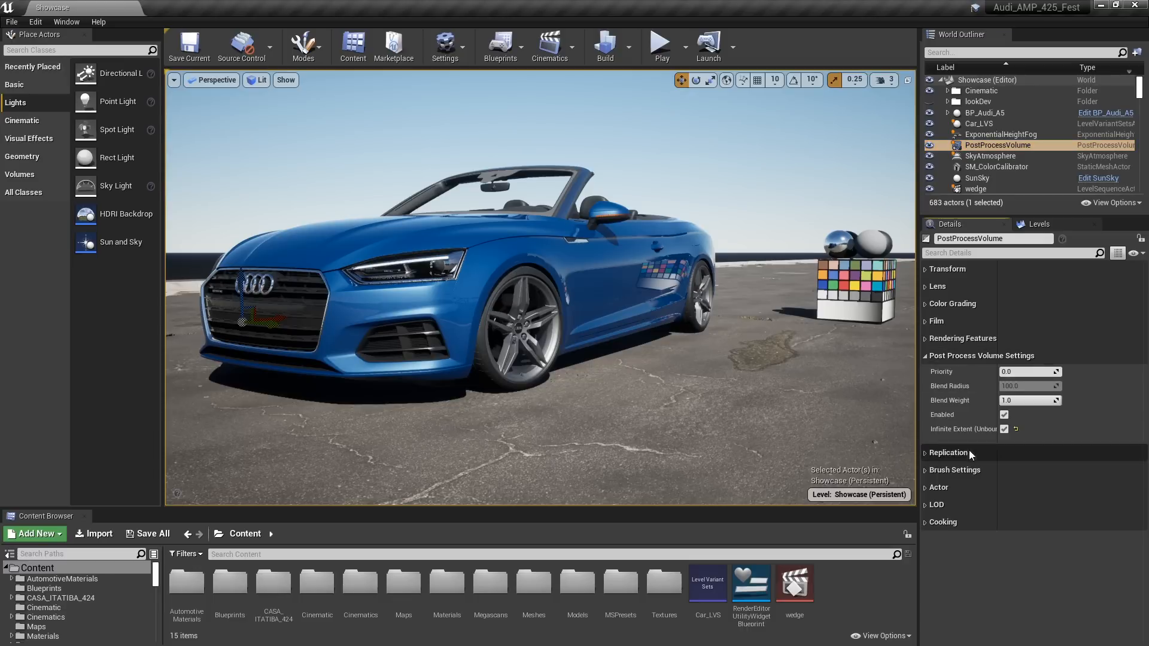
pyautogui.moveTo(997, 439); pyautogui.dragTo(1029, 438)
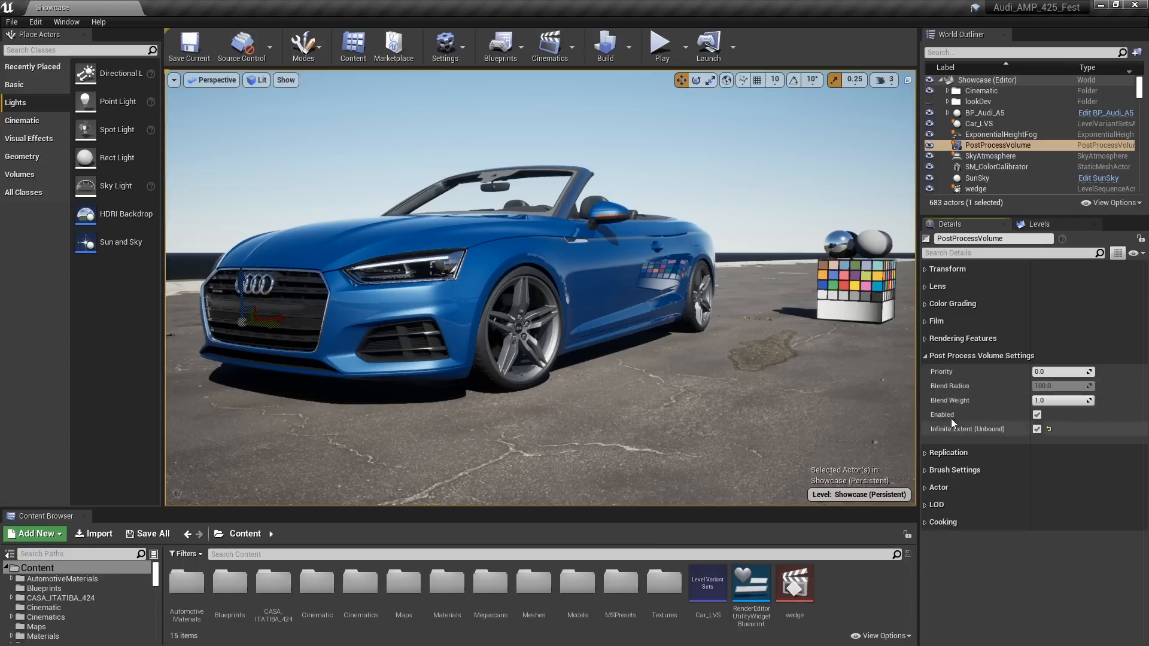
pyautogui.click(925, 339)
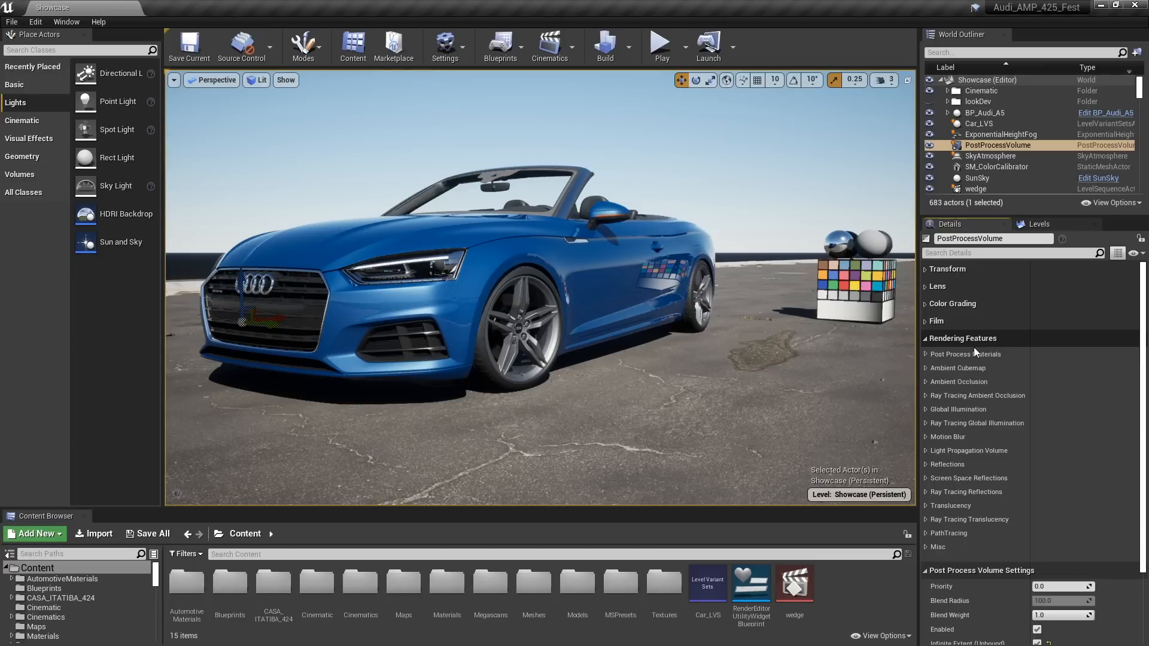
pyautogui.click(926, 491)
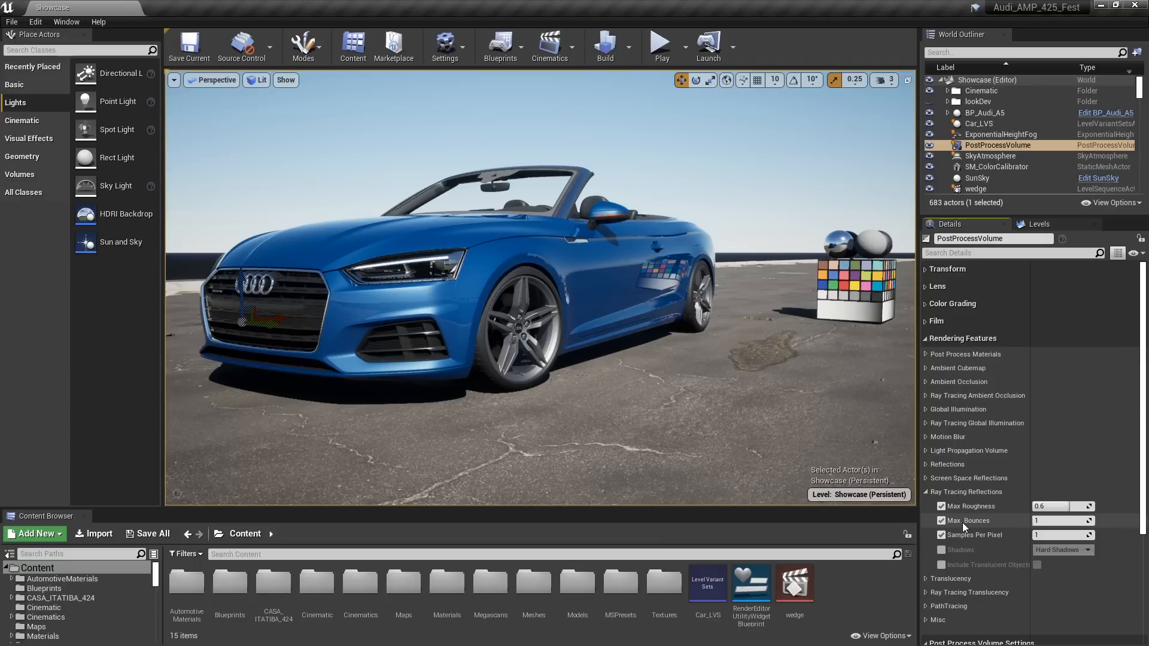
pyautogui.click(1055, 520)
pyautogui.write('3')
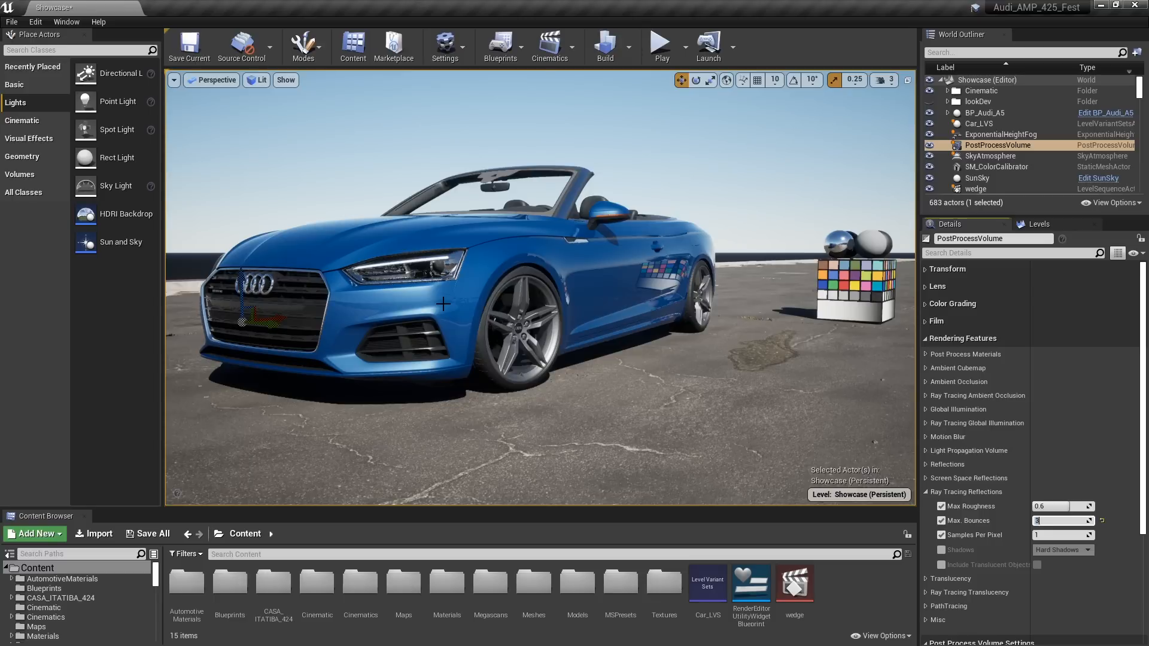
# Run the console command r.RayTracing.Reflections.ReflectionCaptures 1 from the command history
pyautogui.click(559, 539)
pyautogui.press('`')
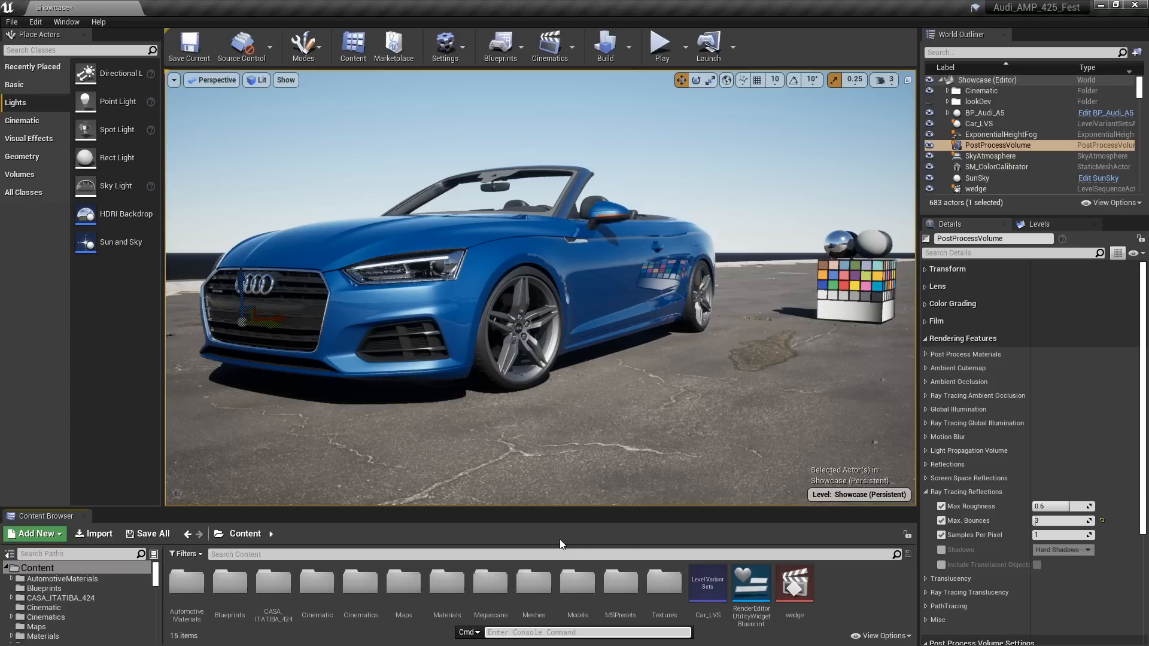
pyautogui.press('Up')
pyautogui.press('Up')
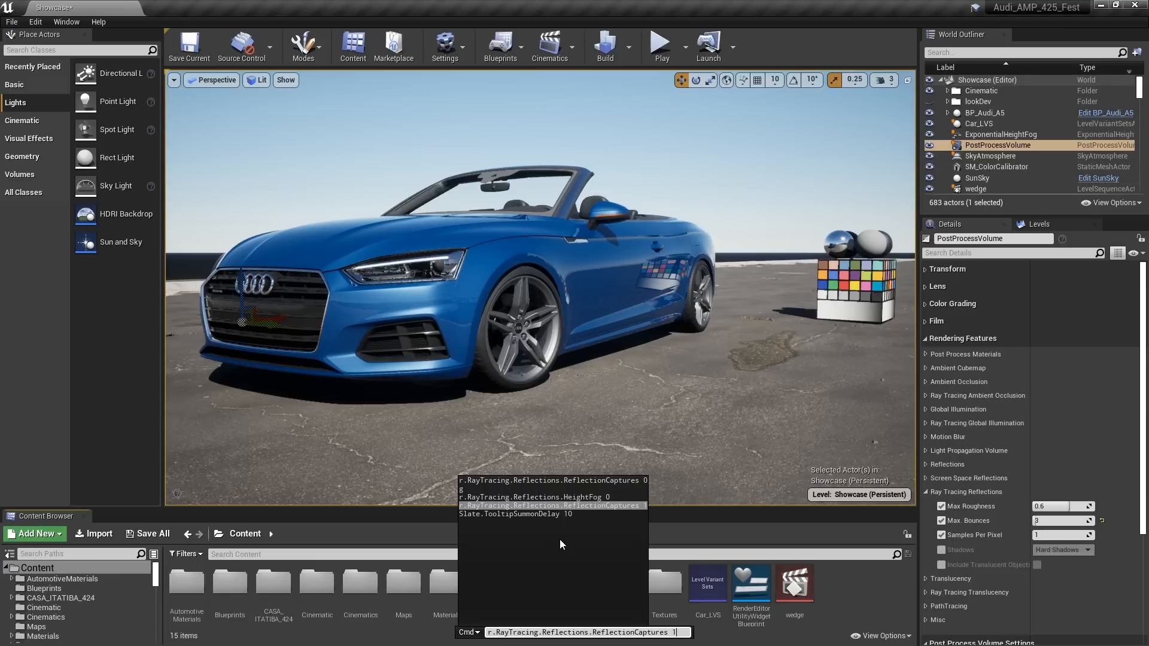
pyautogui.press('Return')
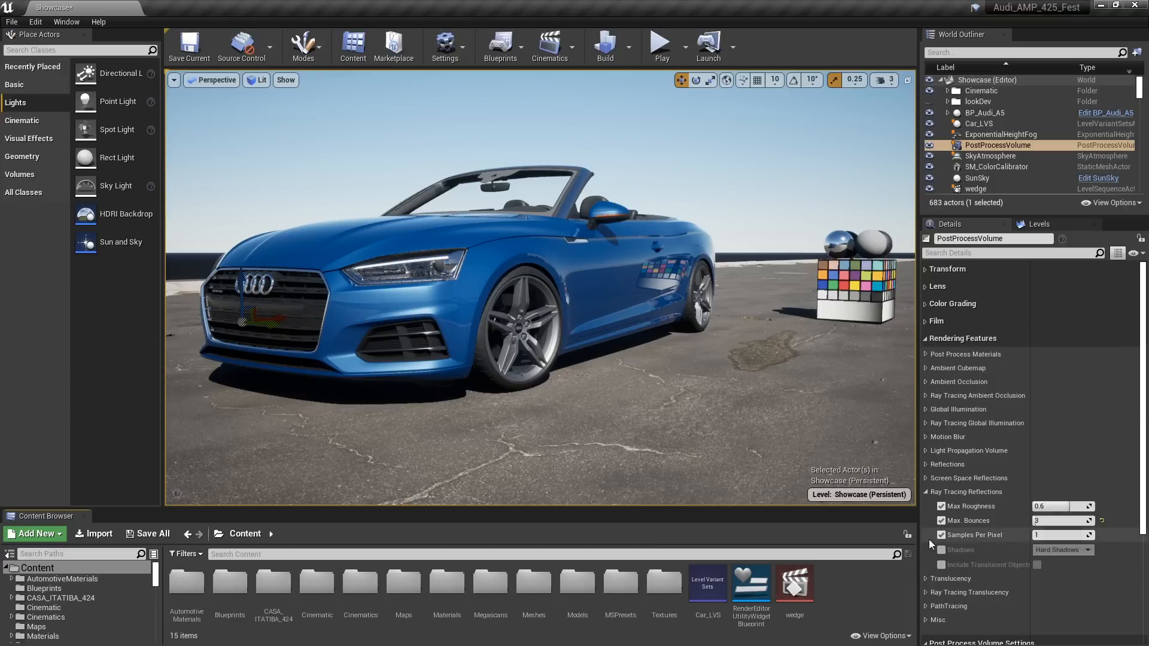
# Set the PostProcessVolume's Translucency Type to Ray Tracing
pyautogui.click(925, 579)
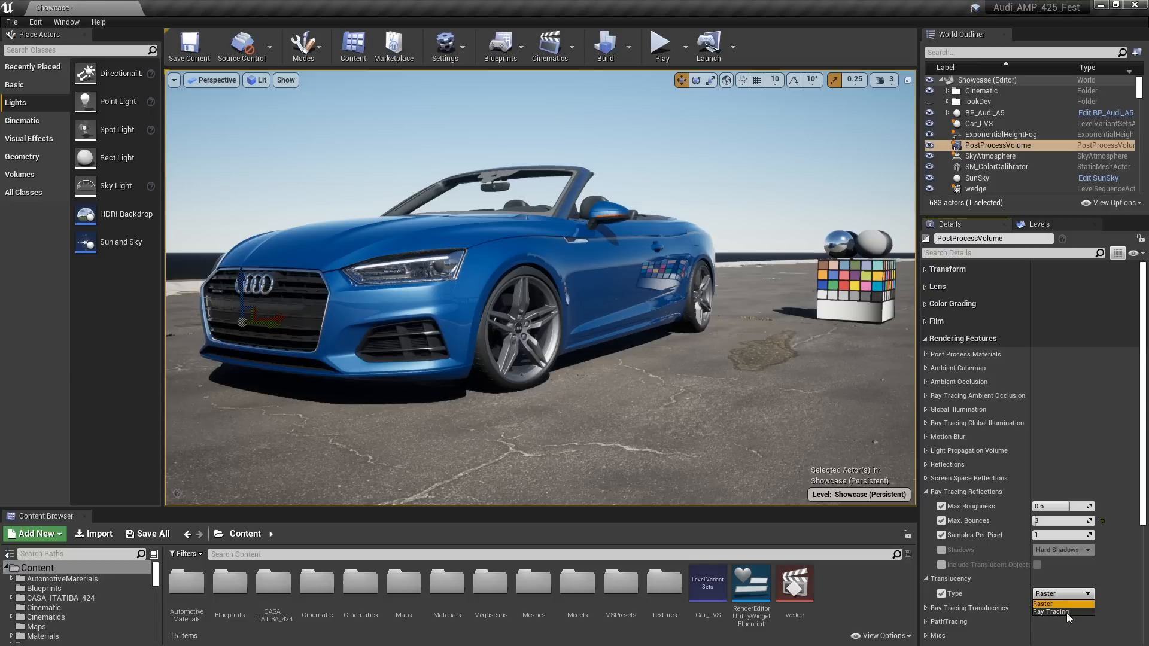
pyautogui.click(1064, 612)
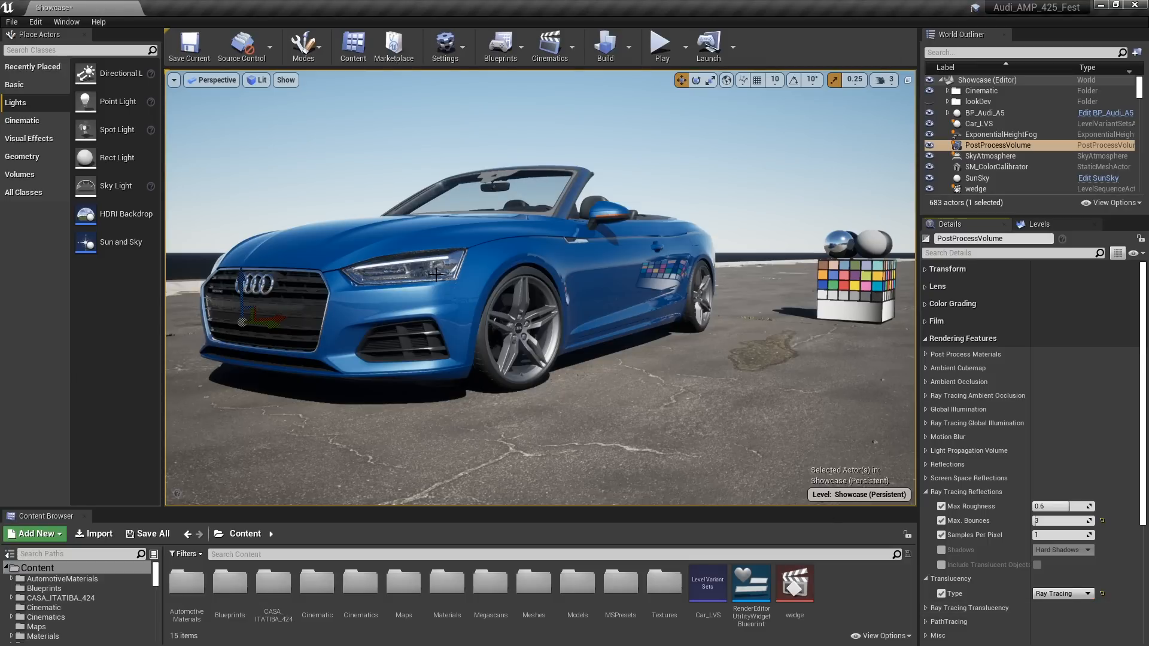
# Hide the Basic_Lighting level so its lights no longer affect the scene
pyautogui.moveTo(601, 356)
pyautogui.mouseDown(button='right')
pyautogui.moveTo(825, 362)
pyautogui.moveTo(894, 347)
pyautogui.moveTo(876, 336)
pyautogui.moveTo(860, 347)
pyautogui.moveTo(854, 336)
pyautogui.moveTo(852, 348)
pyautogui.moveTo(585, 344)
pyautogui.mouseUp(button='right')
pyautogui.press('a')
pyautogui.press('s')
pyautogui.press('q')
pyautogui.press('w')
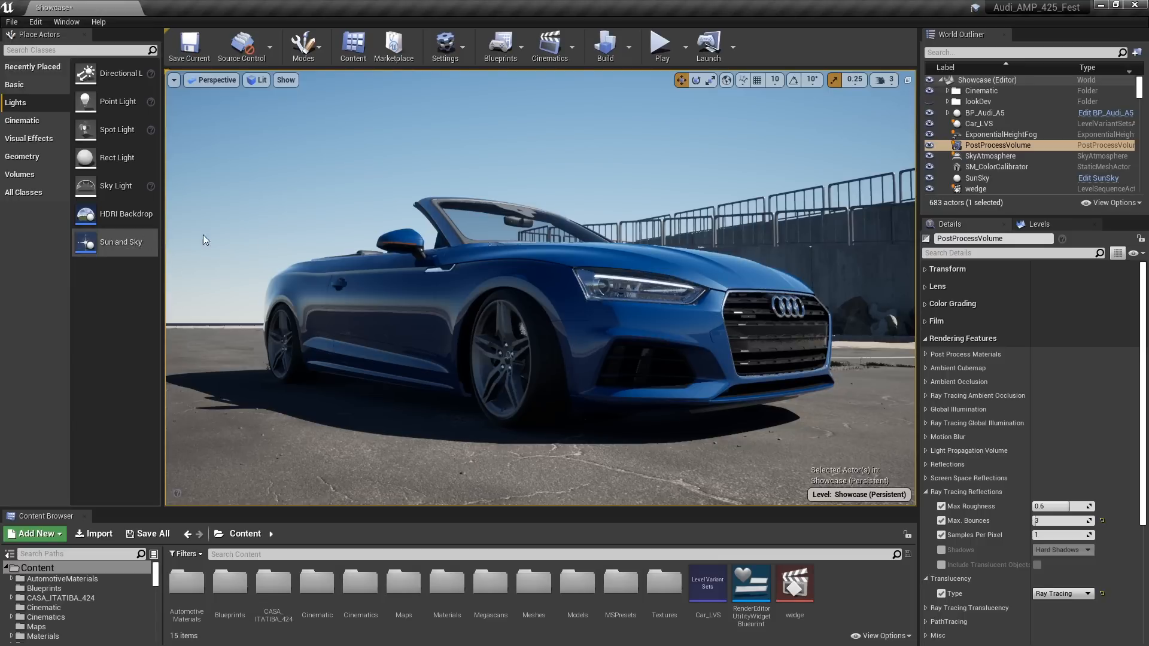
pyautogui.click(1058, 224)
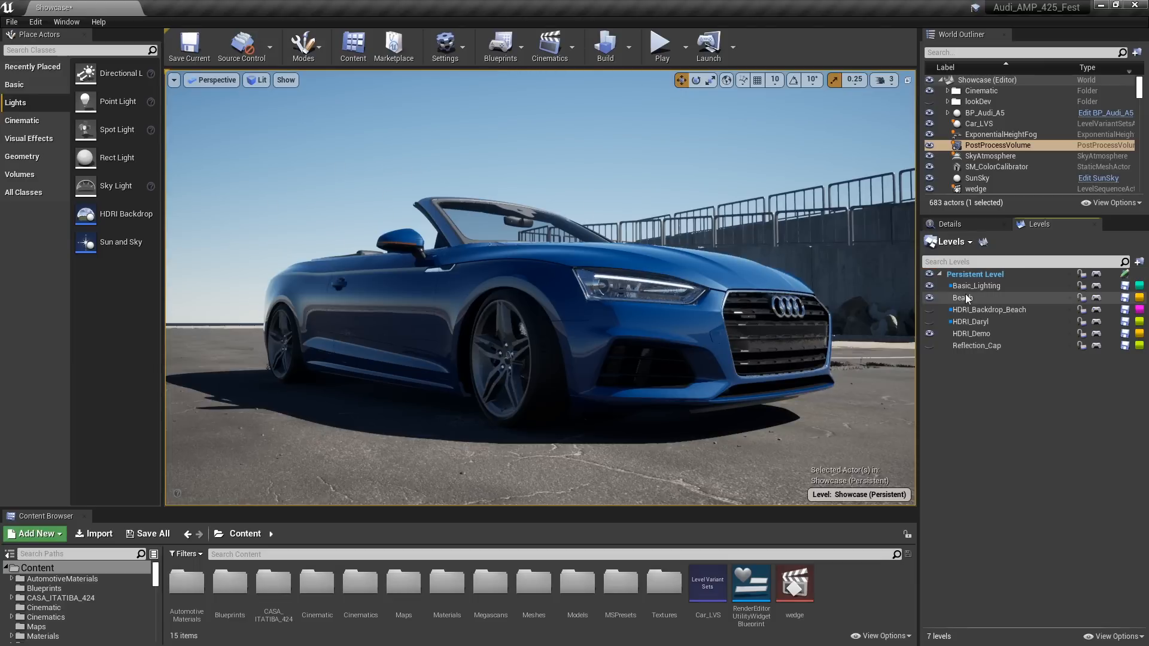
pyautogui.click(929, 286)
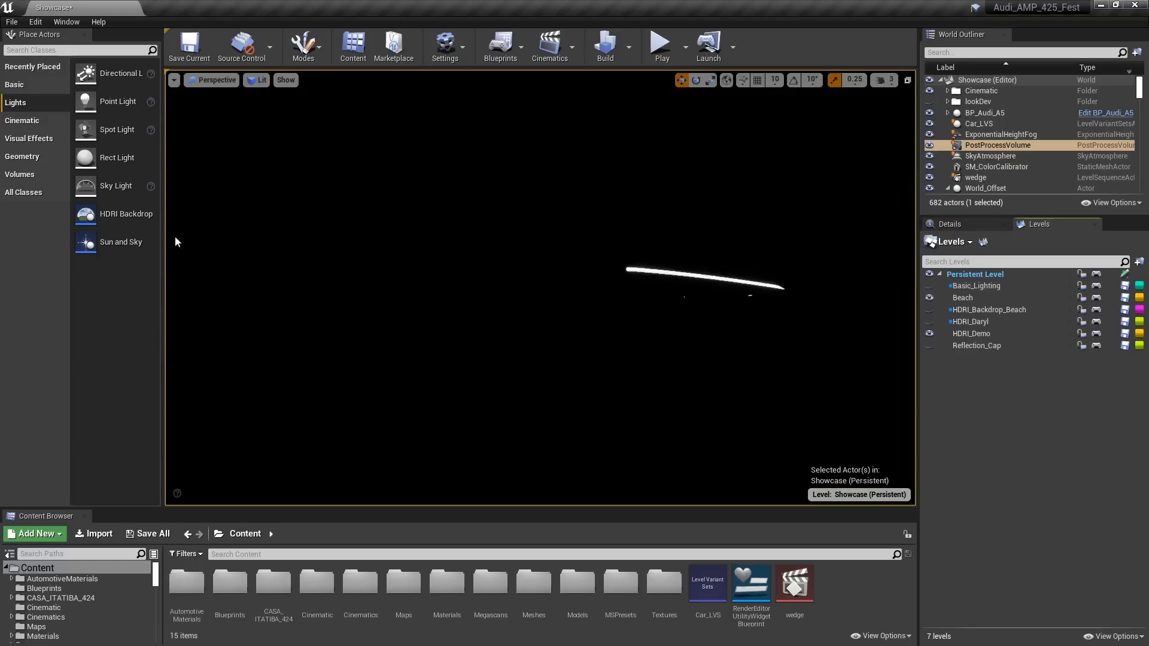
# Place an HDRI Backdrop near the car's front wheel and lower it below the pavement to a Z of about -6.6
pyautogui.moveTo(111, 215)
pyautogui.mouseDown()
pyautogui.moveTo(447, 303)
pyautogui.moveTo(469, 443)
pyautogui.moveTo(469, 429)
pyautogui.mouseUp()
pyautogui.moveTo(469, 429); pyautogui.dragTo(467, 434)
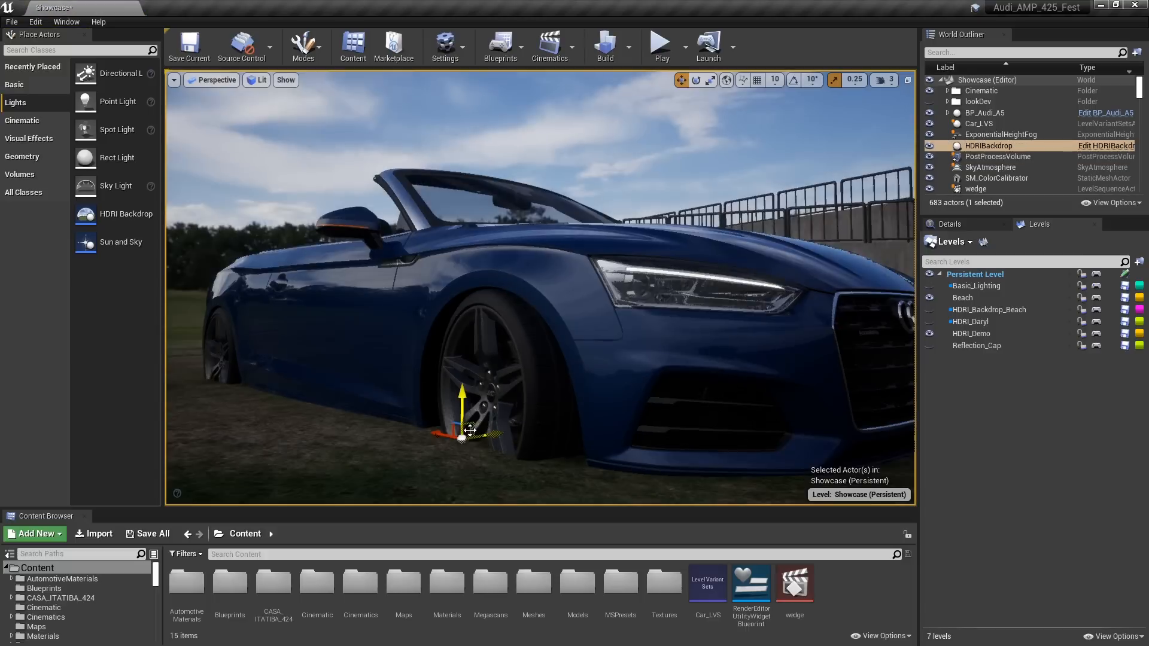
pyautogui.moveTo(463, 394); pyautogui.dragTo(473, 470)
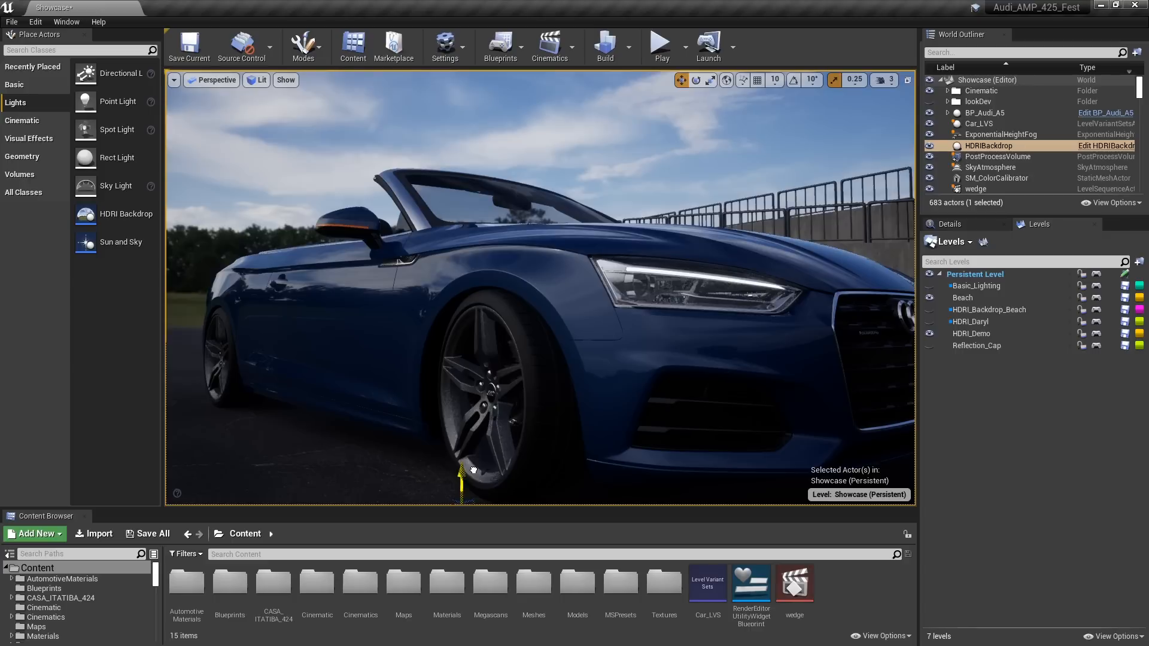
pyautogui.press('s')
pyautogui.moveTo(472, 470); pyautogui.dragTo(484, 485, button='right')
pyautogui.press('s')
pyautogui.moveTo(573, 275); pyautogui.dragTo(578, 275, button='right')
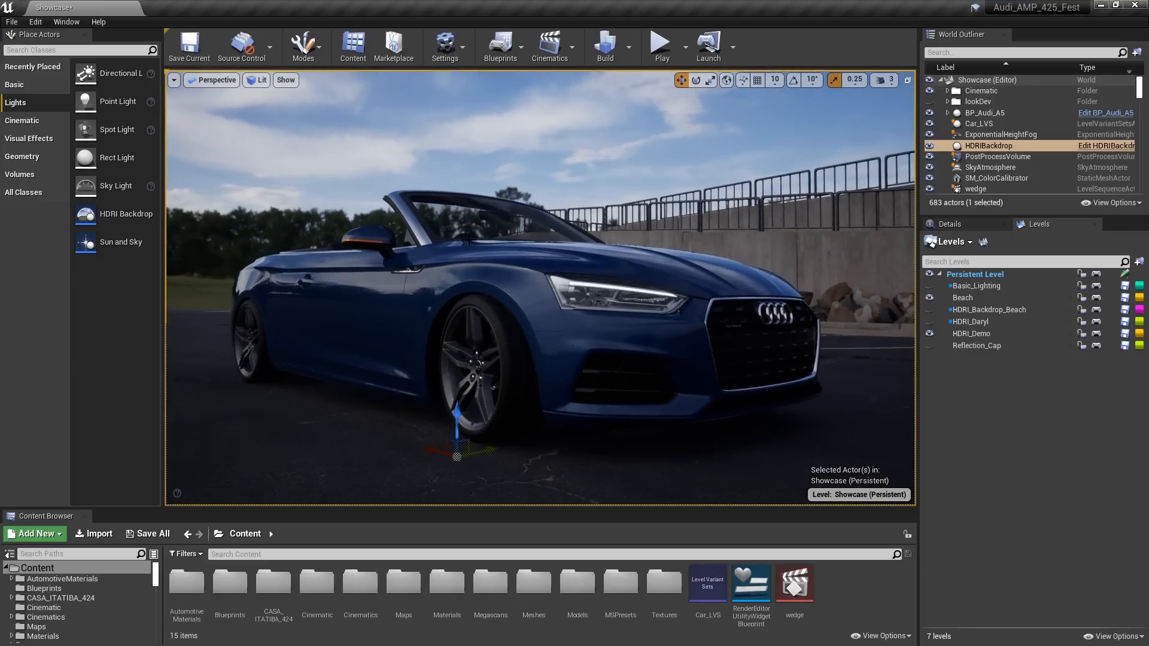
# Set the viewport's EV100 exposure to -0.5
pyautogui.click(257, 80)
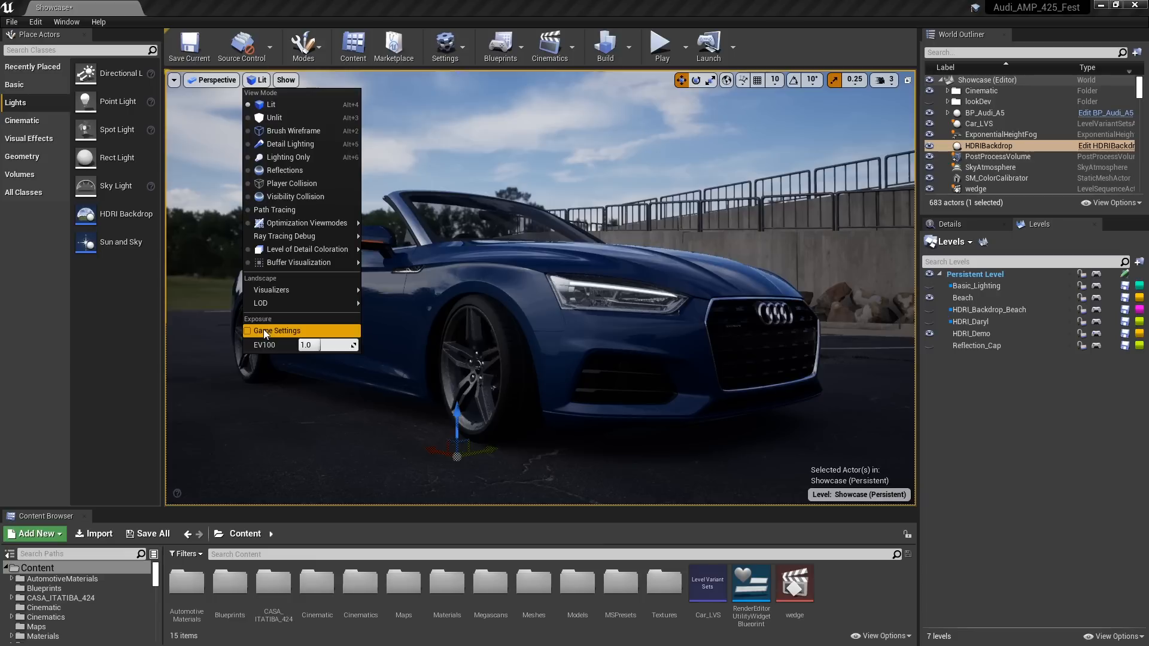
pyautogui.click(335, 344)
pyautogui.write('-0.5')
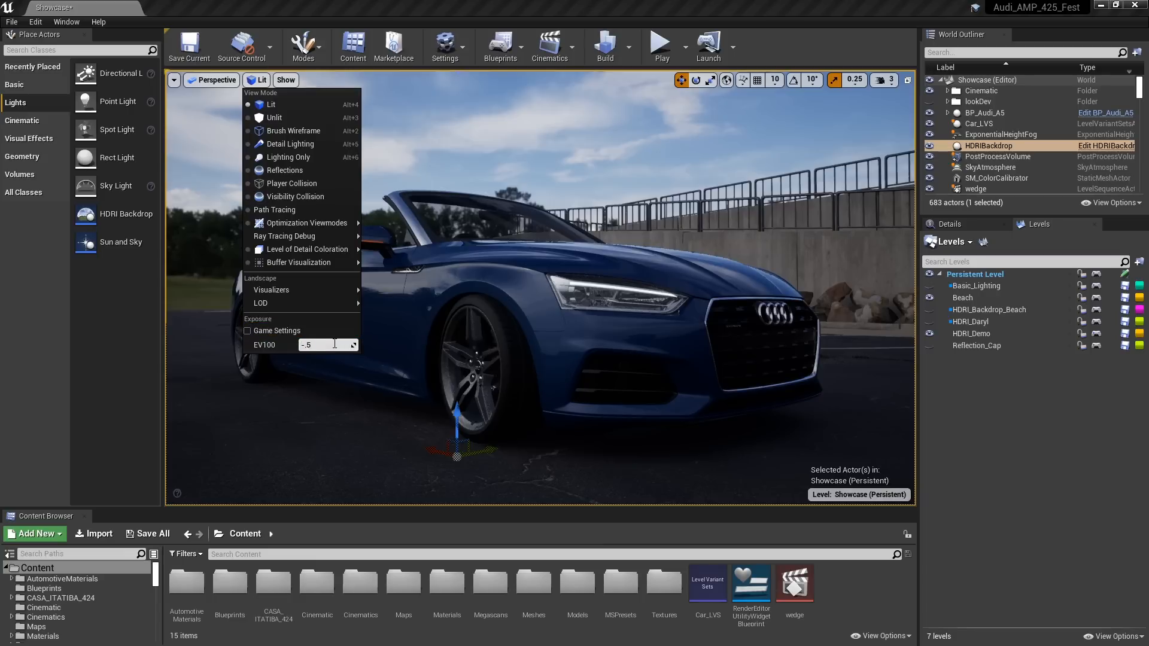
pyautogui.press('Return')
pyautogui.moveTo(550, 210)
pyautogui.mouseDown(button='right')
pyautogui.moveTo(514, 212)
pyautogui.moveTo(551, 209)
pyautogui.mouseUp(button='right')
pyautogui.moveTo(550, 210)
pyautogui.mouseDown(button='middle')
pyautogui.moveTo(619, 184)
pyautogui.moveTo(553, 204)
pyautogui.moveTo(530, 150)
pyautogui.moveTo(566, 173)
pyautogui.moveTo(555, 212)
pyautogui.mouseUp(button='middle')
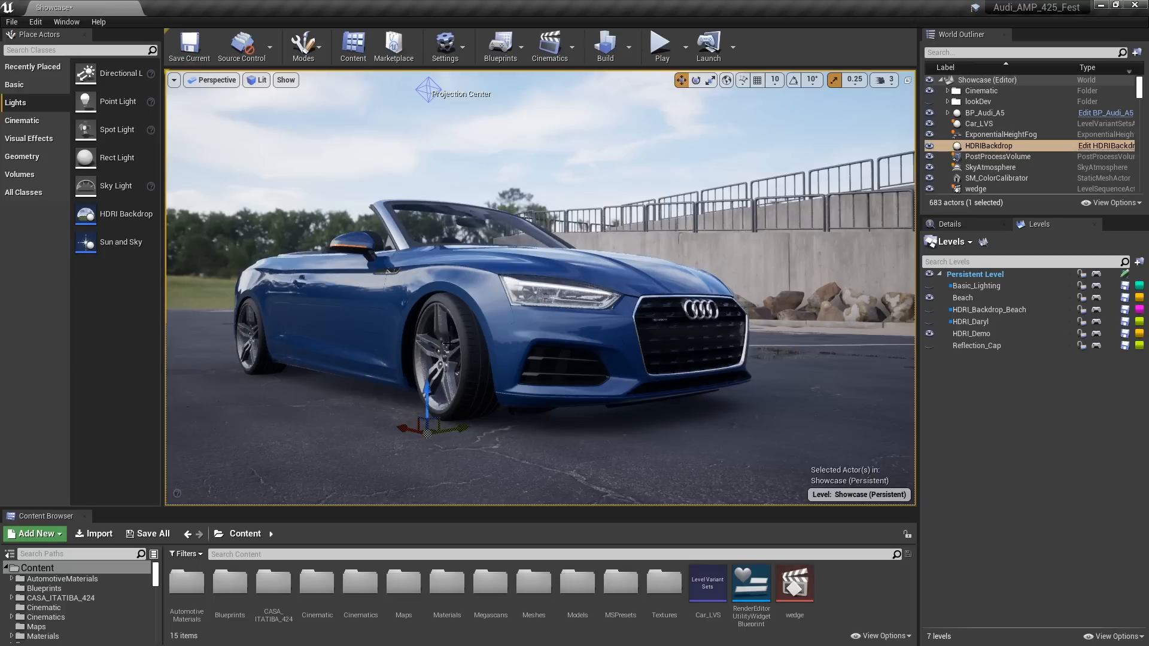
# Change the HDRI Backdrop's cubemap to circus_maximus_2_4k
pyautogui.moveTo(435, 285)
pyautogui.mouseDown()
pyautogui.moveTo(424, 294)
pyautogui.moveTo(454, 272)
pyautogui.moveTo(435, 275)
pyautogui.mouseUp()
pyautogui.moveTo(436, 275); pyautogui.dragTo(398, 261, button='right')
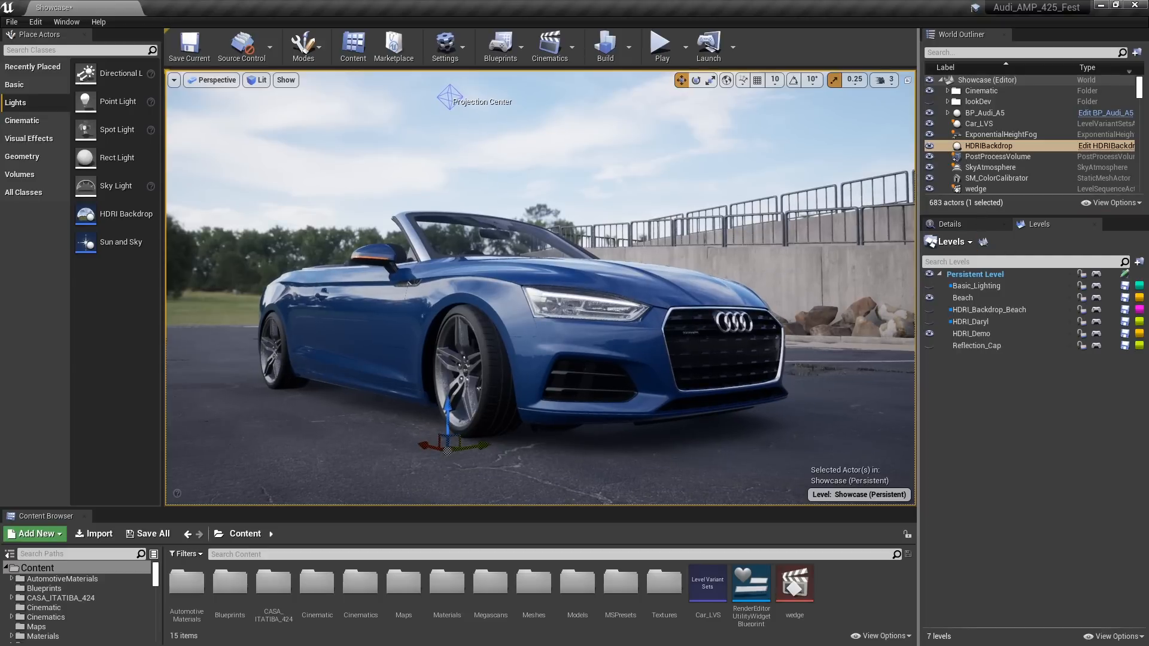
pyautogui.click(963, 223)
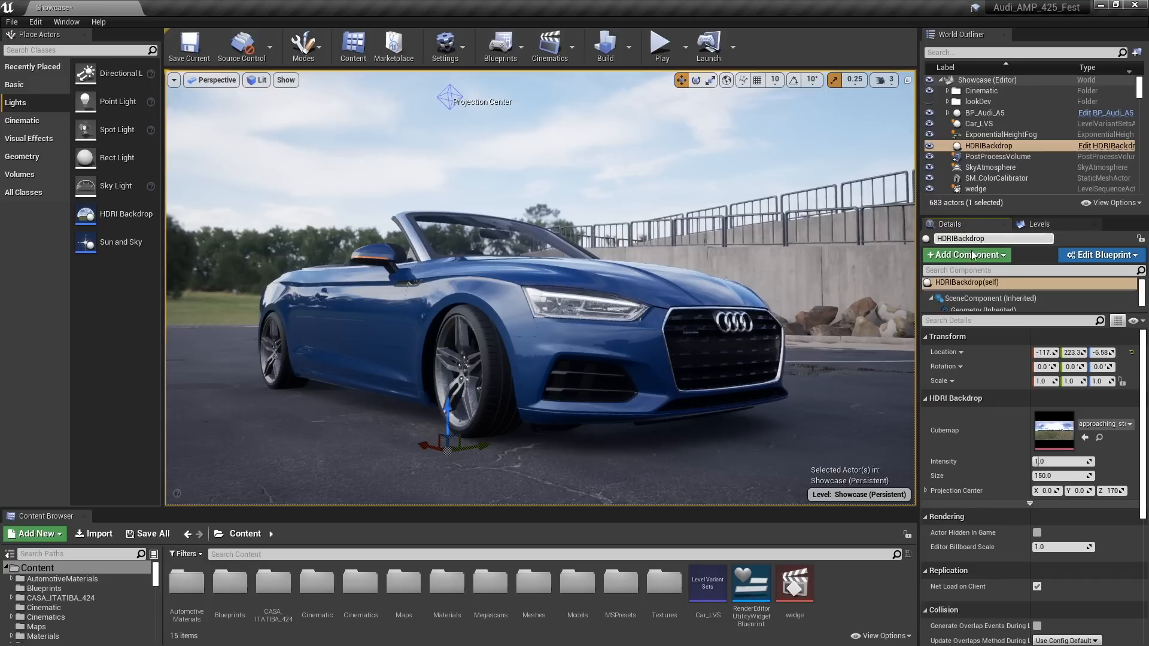
pyautogui.click(1114, 423)
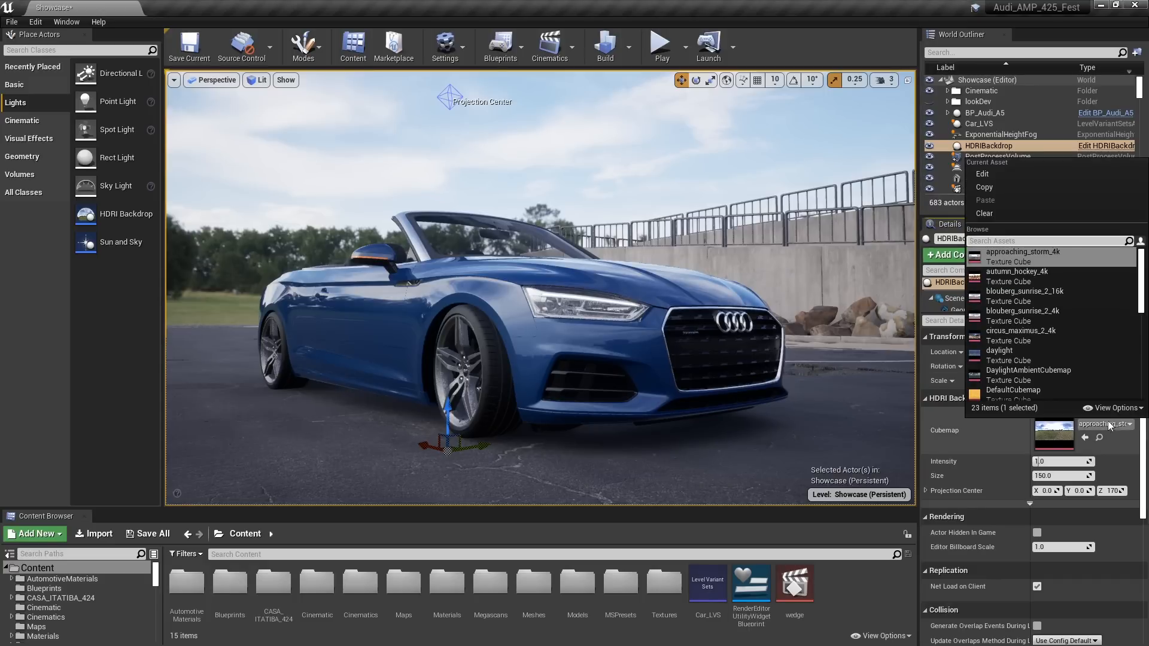
pyautogui.click(1018, 339)
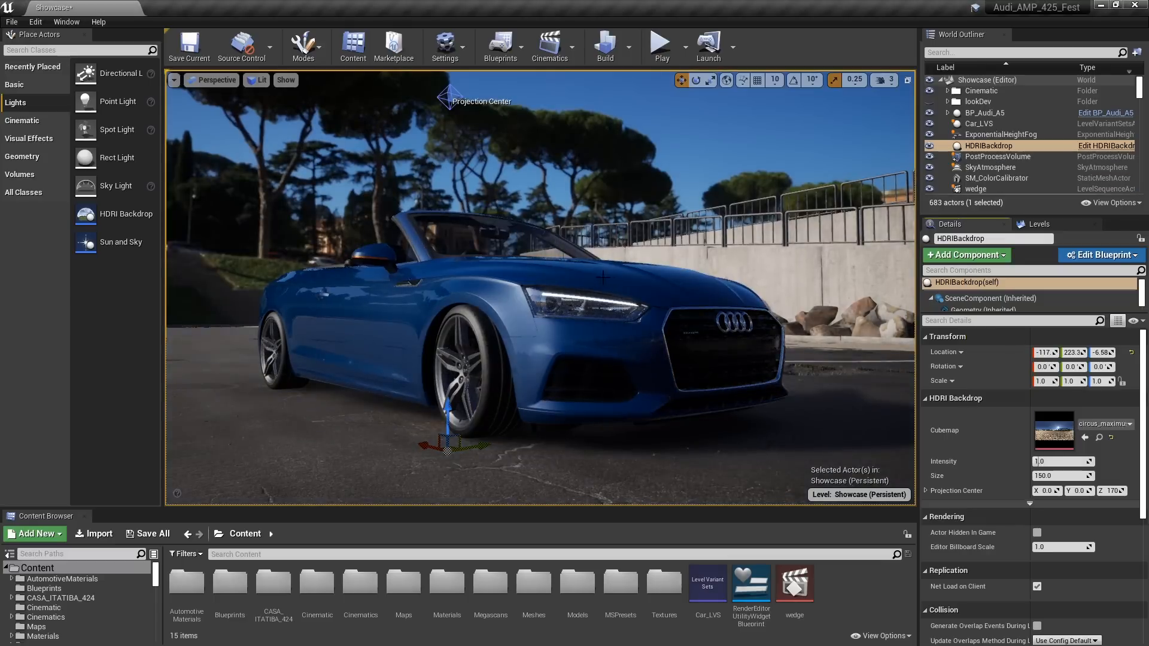
# Set the viewport's EV100 exposure to -1.0
pyautogui.moveTo(602, 277); pyautogui.dragTo(539, 316, button='right')
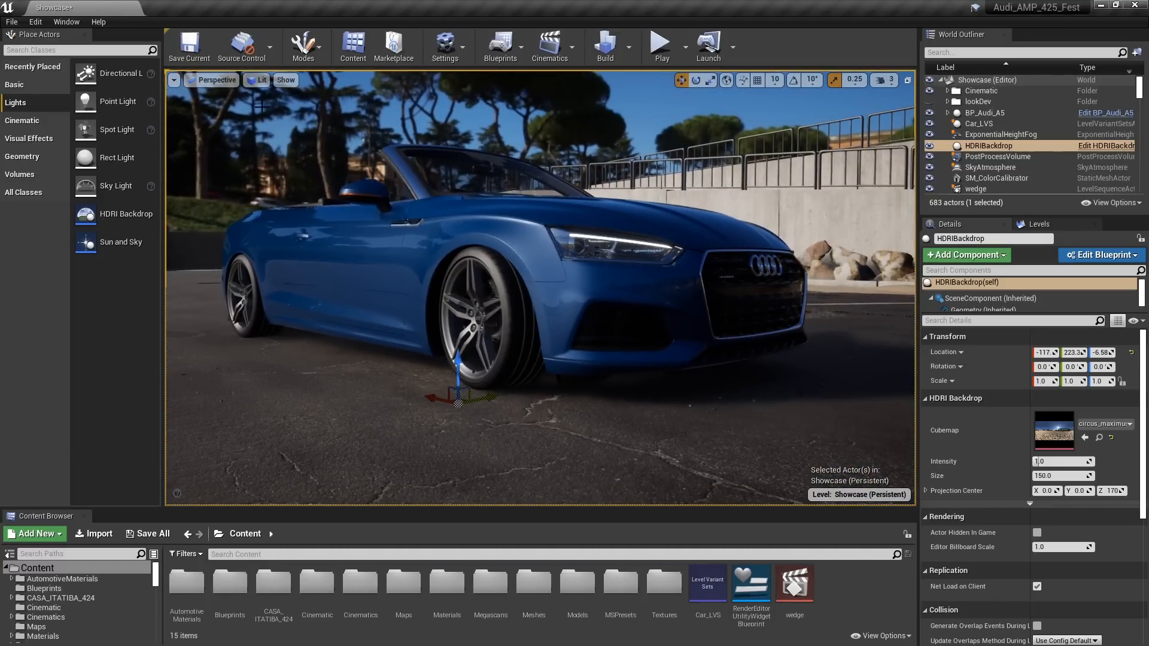
pyautogui.click(258, 80)
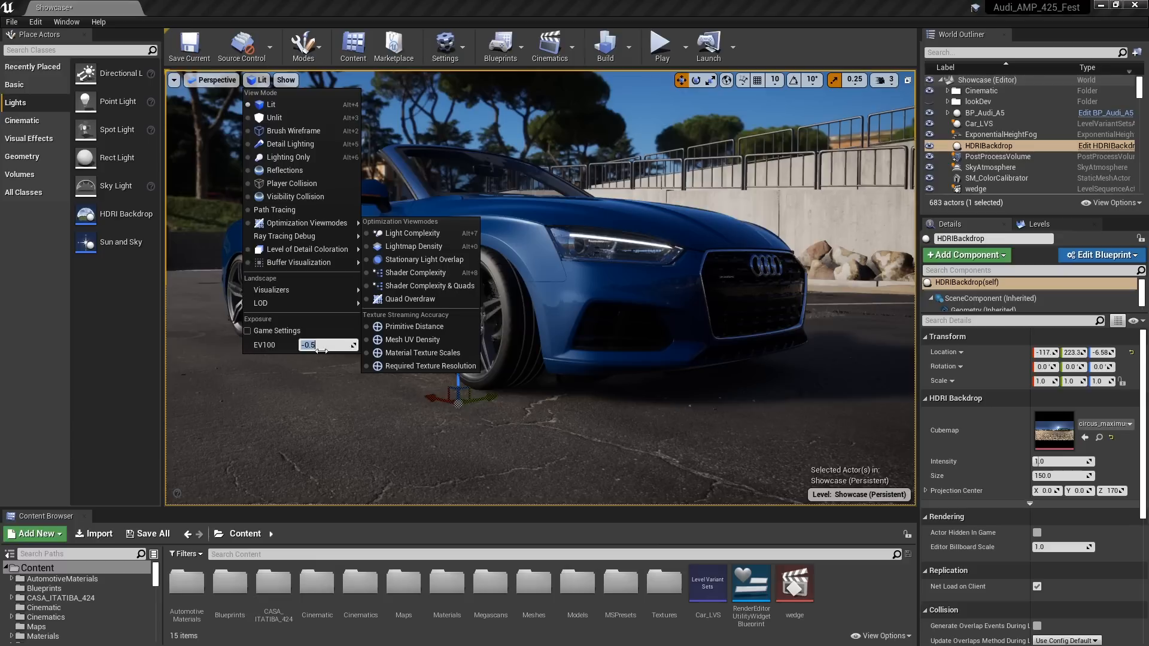
pyautogui.press('Return')
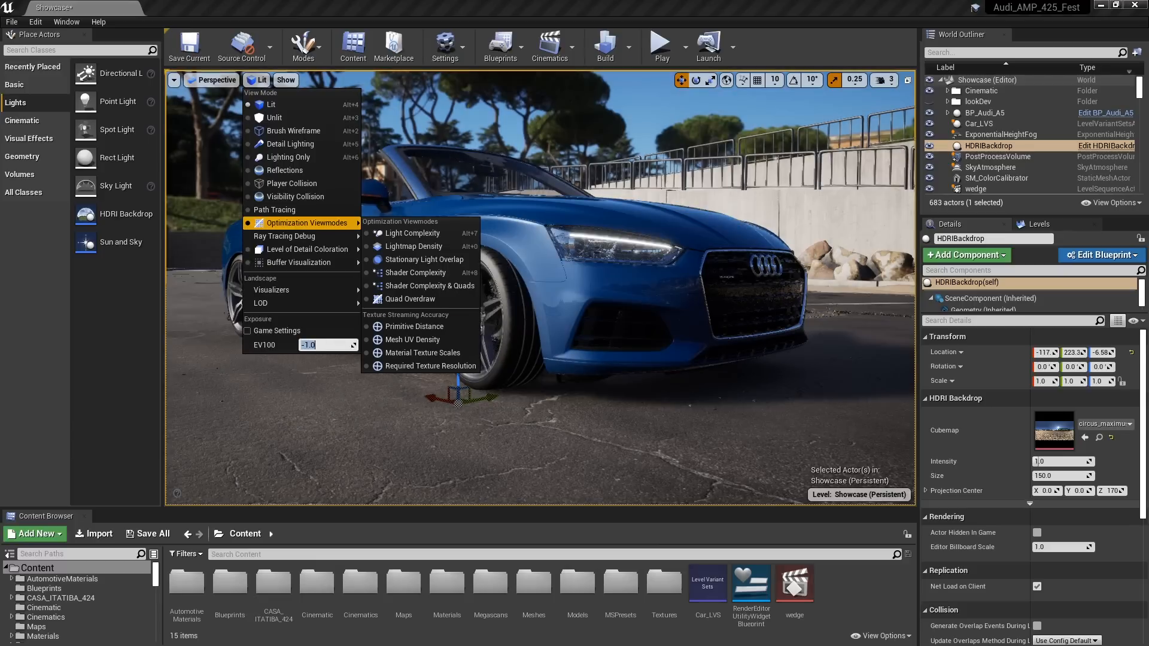
# Look down at the car's shadow on the pavement by the headlight and switch the view mode to Lighting Only
pyautogui.moveTo(538, 287); pyautogui.dragTo(595, 281, button='right')
pyautogui.press('d')
pyautogui.press('a')
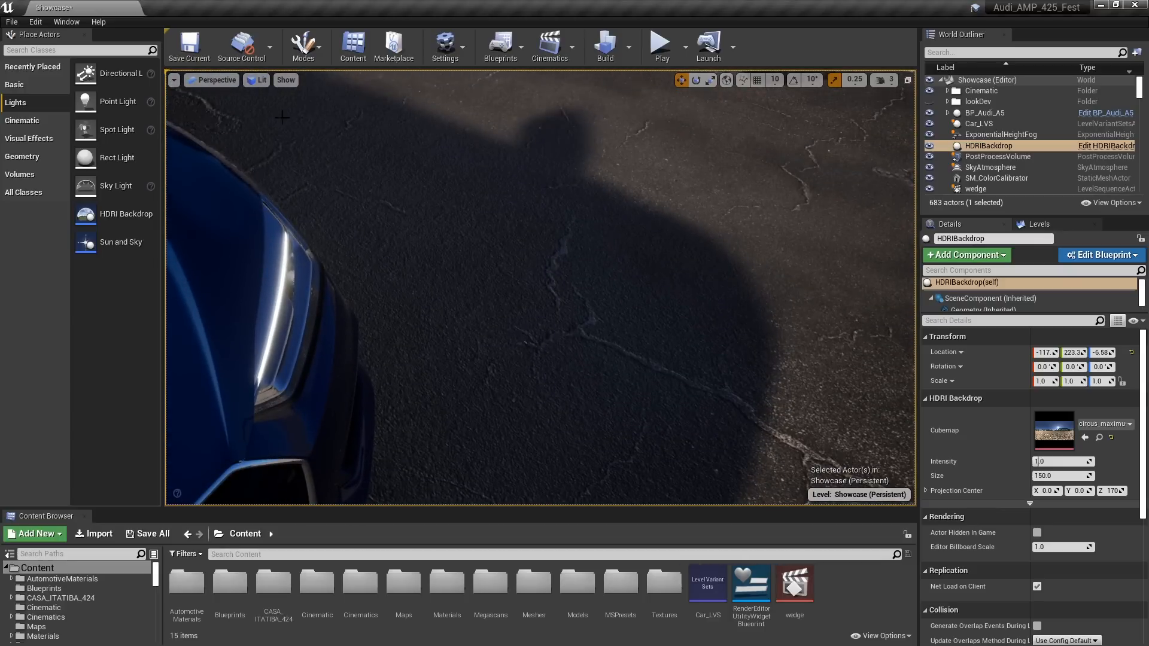
pyautogui.click(257, 79)
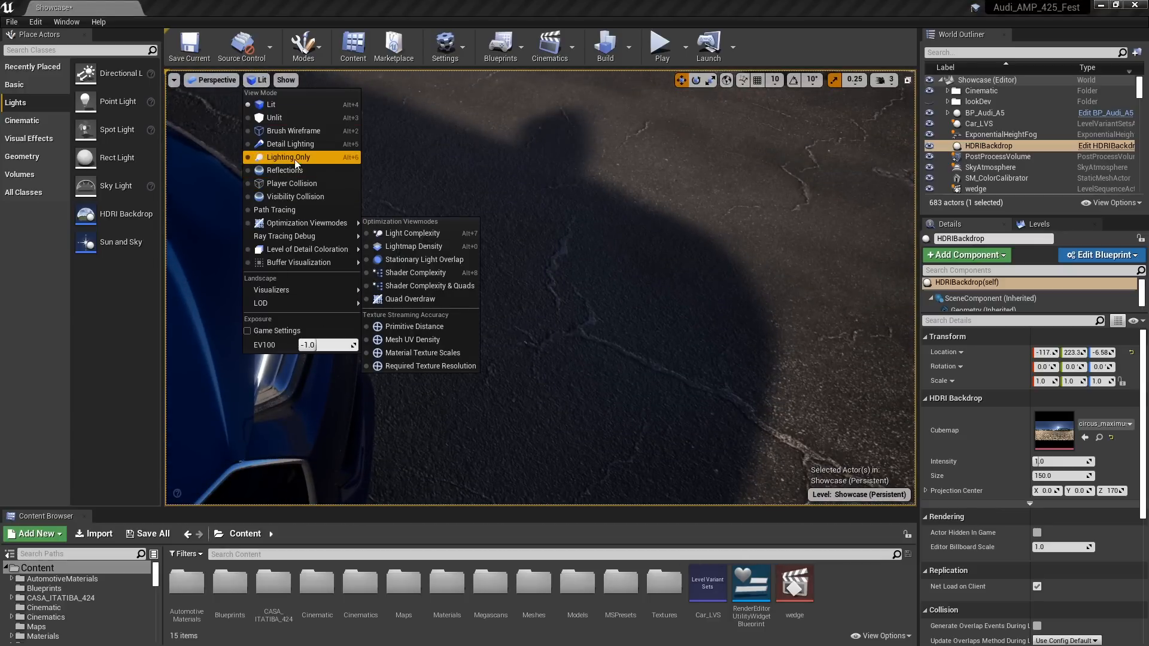
pyautogui.click(288, 157)
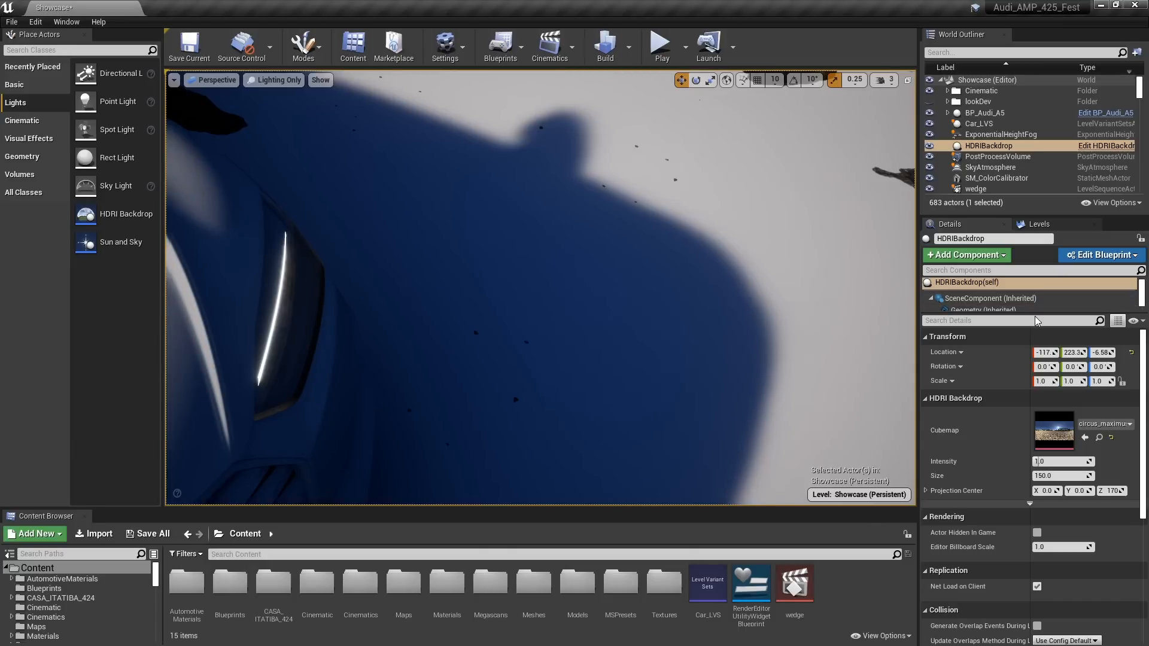
# Set the cubemap resolution of the HDRI Backdrop's Skylight component to 1024
pyautogui.moveTo(1035, 312); pyautogui.dragTo(1040, 333)
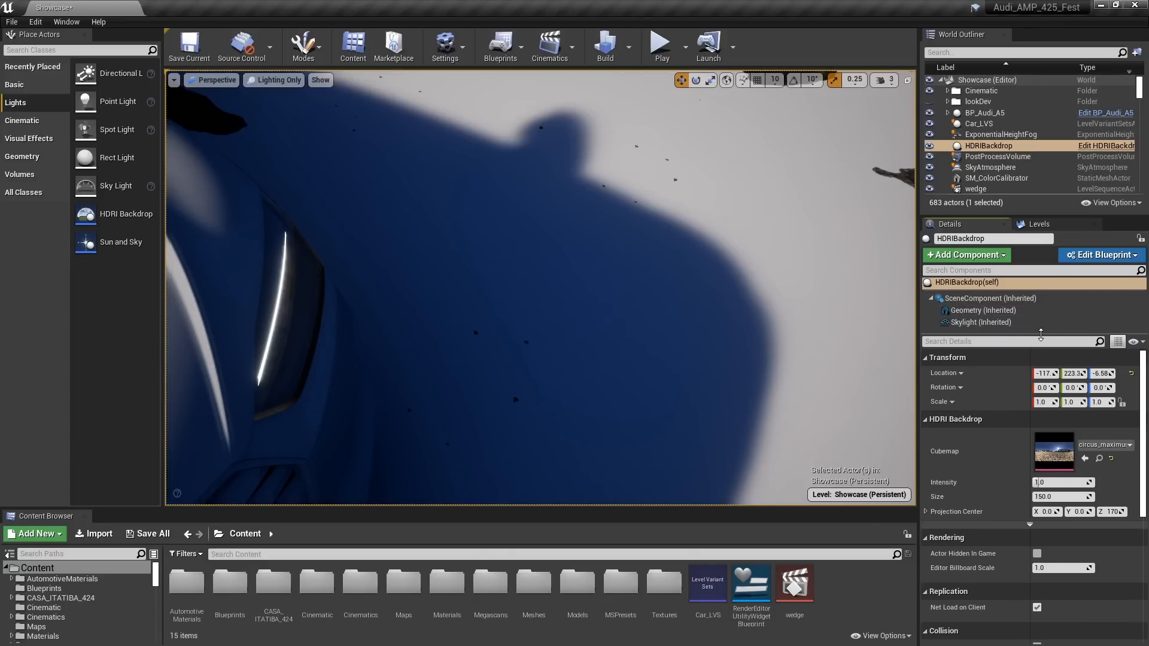
pyautogui.click(960, 322)
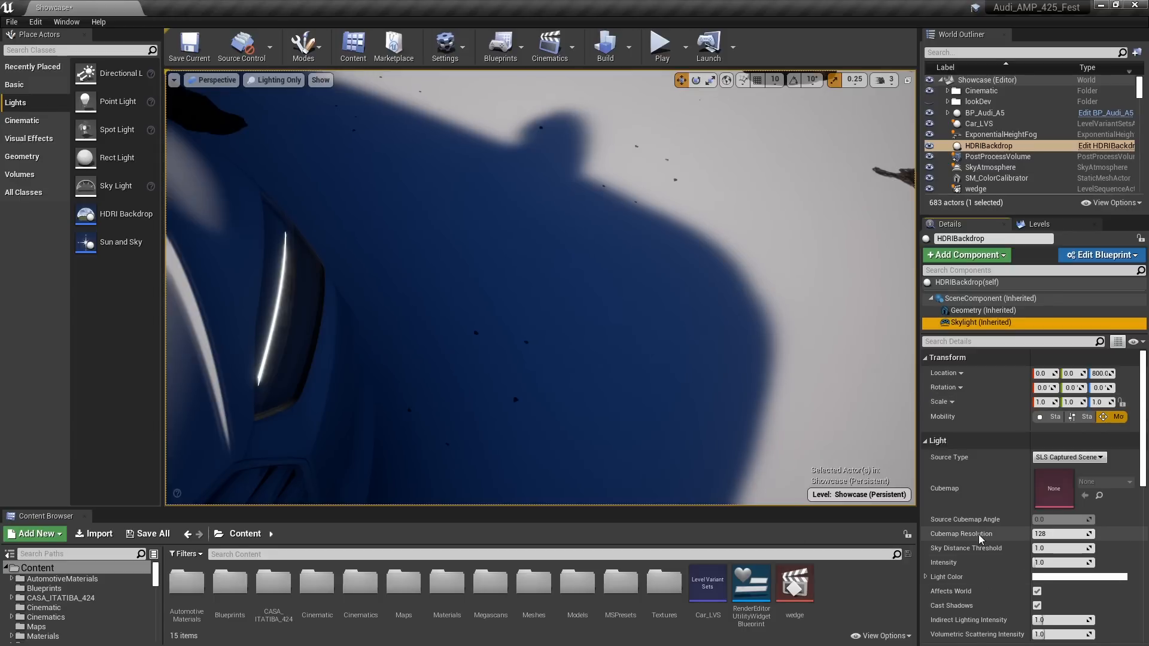
pyautogui.click(1056, 535)
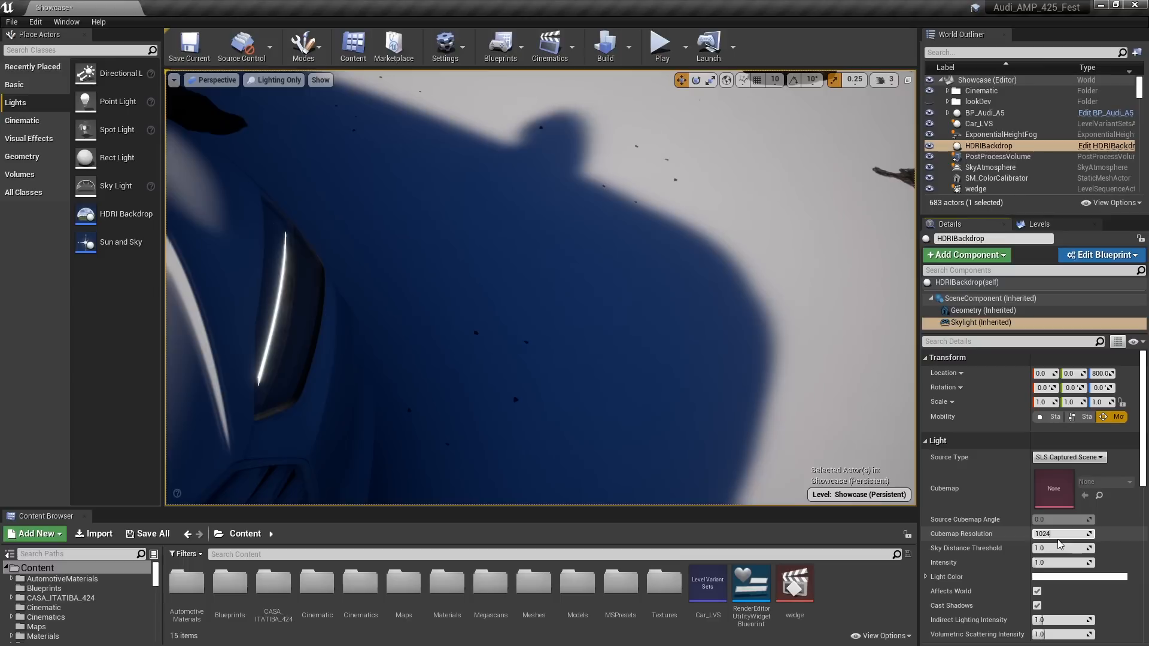
pyautogui.press('Return')
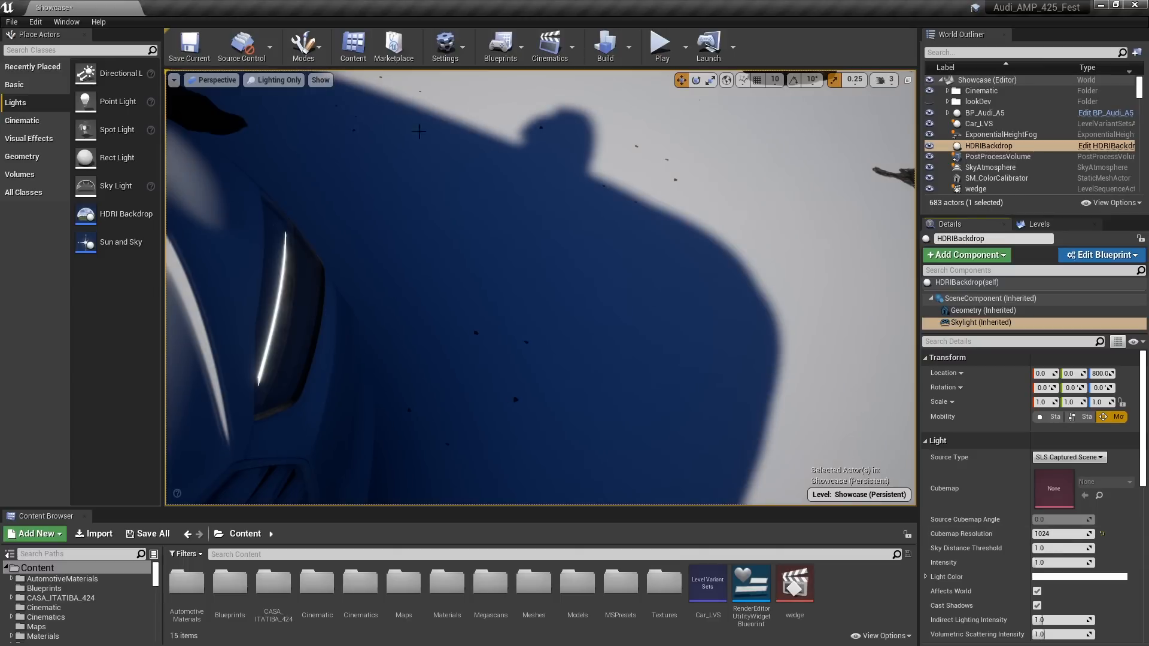
# Switch the viewport's view mode back to Lit and bring the whole car into view
pyautogui.click(245, 83)
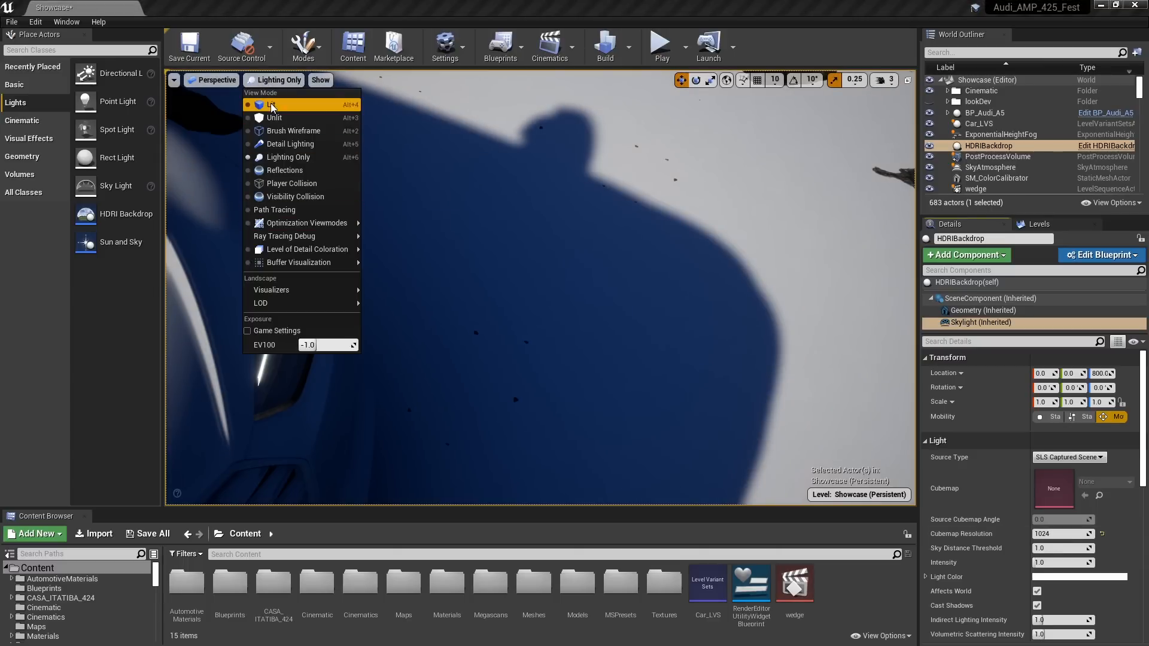
pyautogui.click(270, 103)
pyautogui.moveTo(411, 185); pyautogui.dragTo(359, 112, button='right')
# Set the Skylight's ray tracing samples per pixel to 16
pyautogui.scroll(-5, 1124, 497)
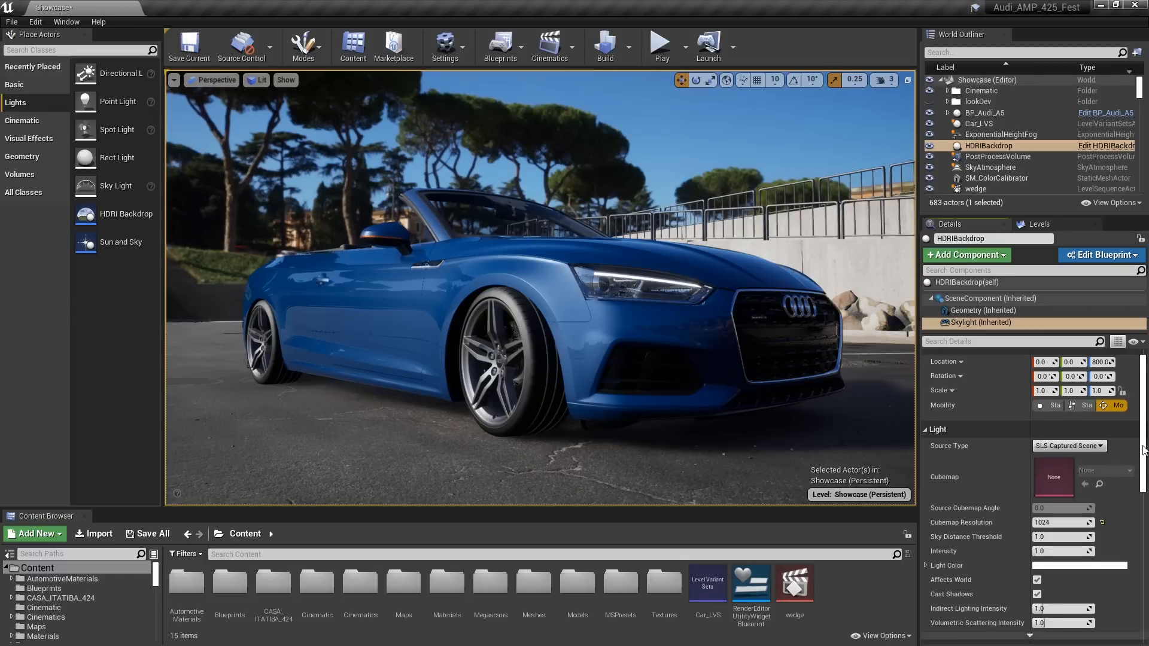
pyautogui.scroll(-2, 1137, 506)
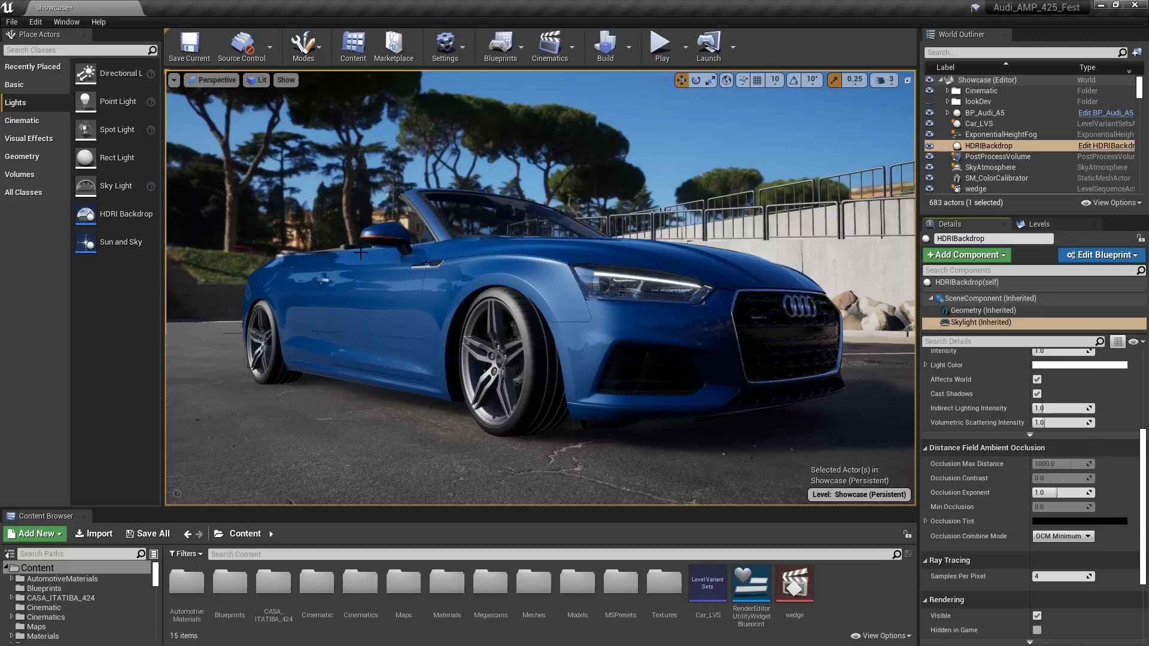
pyautogui.moveTo(360, 255); pyautogui.dragTo(381, 288, button='right')
pyautogui.moveTo(515, 317); pyautogui.dragTo(514, 293, button='right')
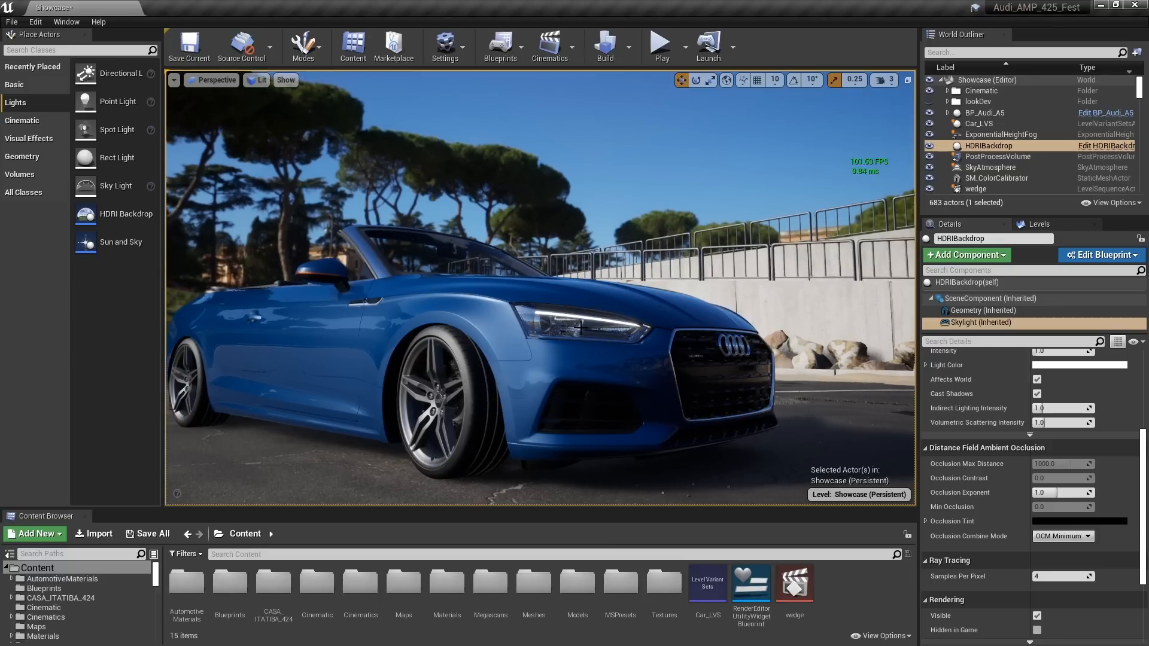
pyautogui.moveTo(580, 327); pyautogui.dragTo(561, 340, button='right')
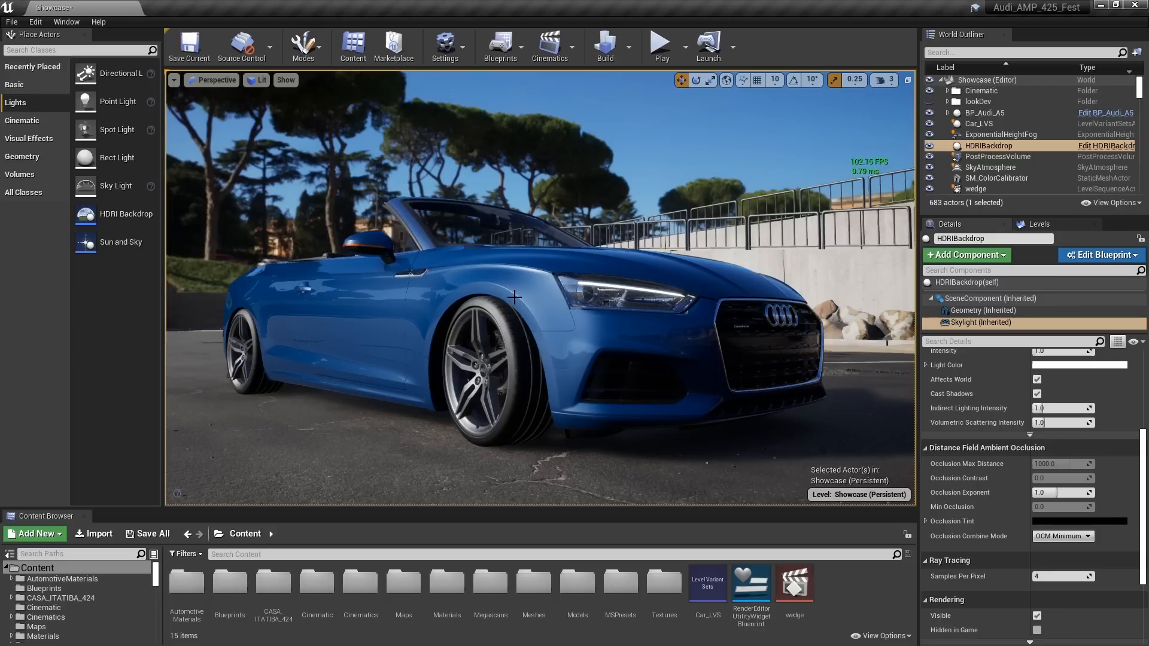
pyautogui.click(1046, 576)
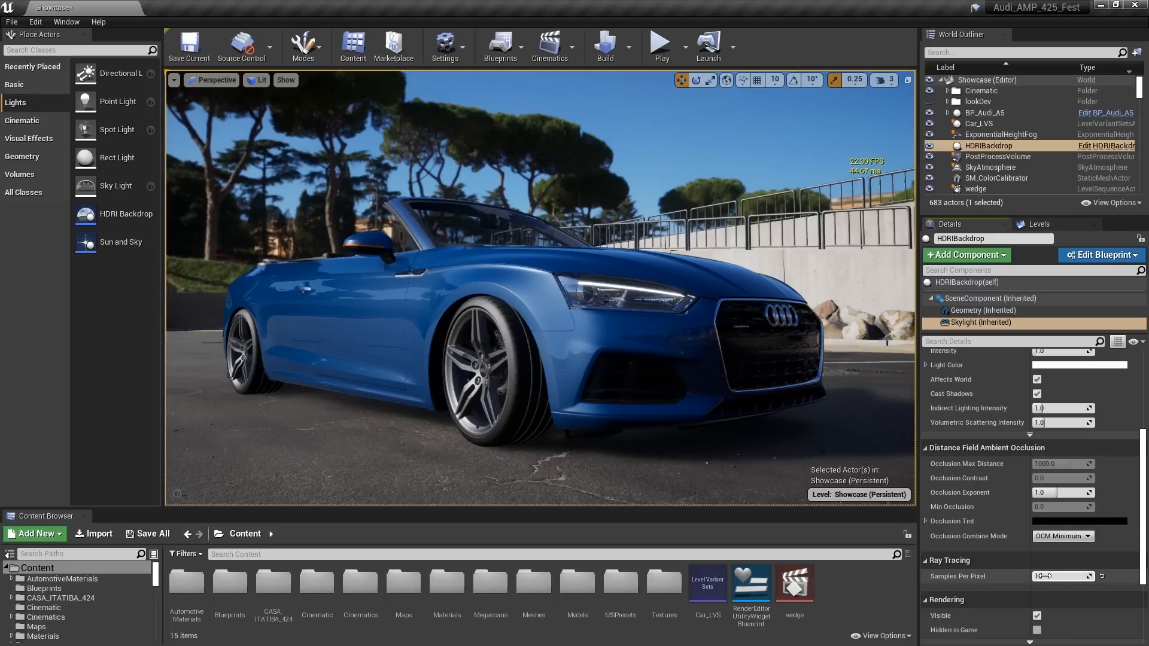
pyautogui.write('16')
pyautogui.press('Return')
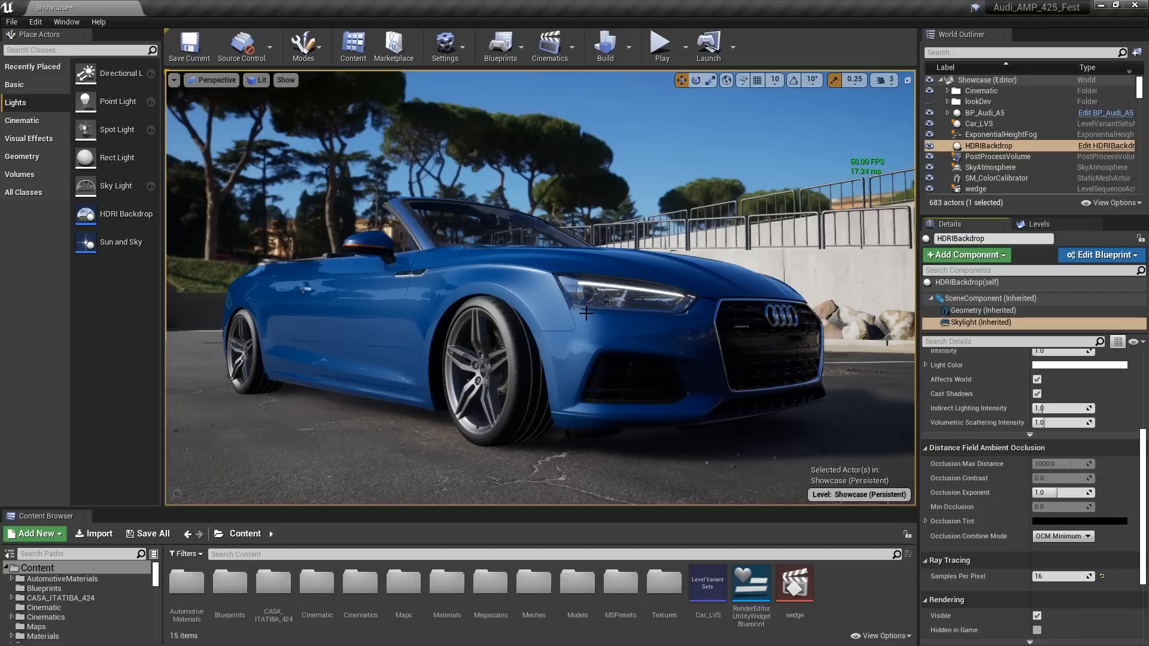
# Inspect the car's shading around the headlight and set the Skylight's ray tracing samples per pixel to 6
pyautogui.moveTo(594, 328); pyautogui.dragTo(585, 321)
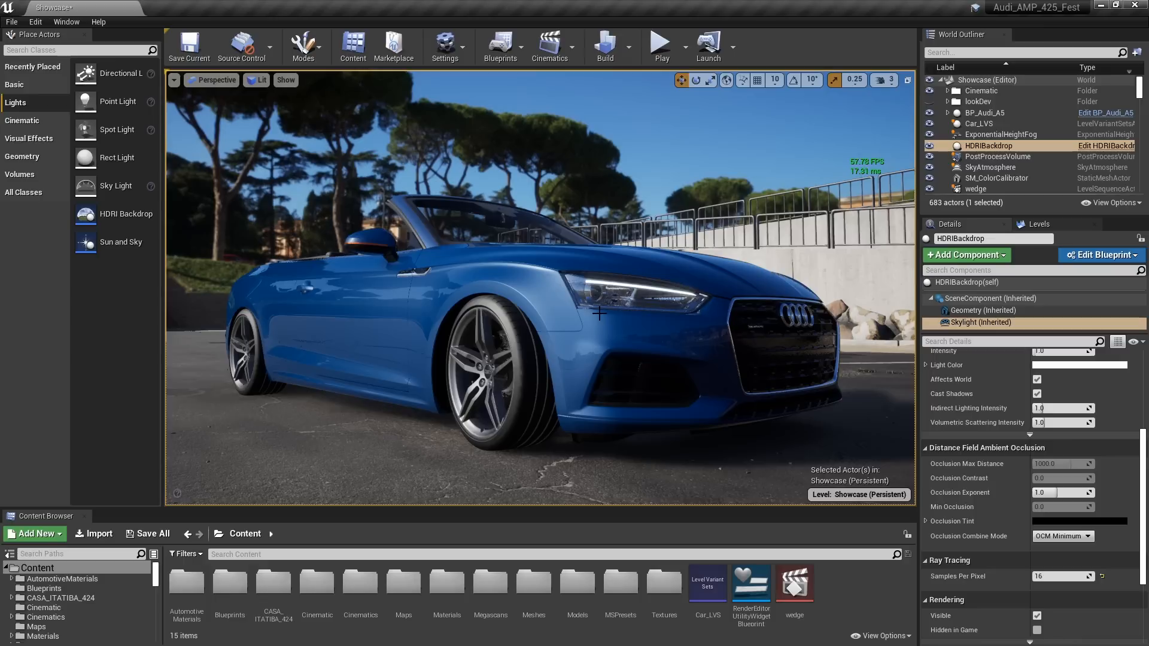
pyautogui.click(1055, 576)
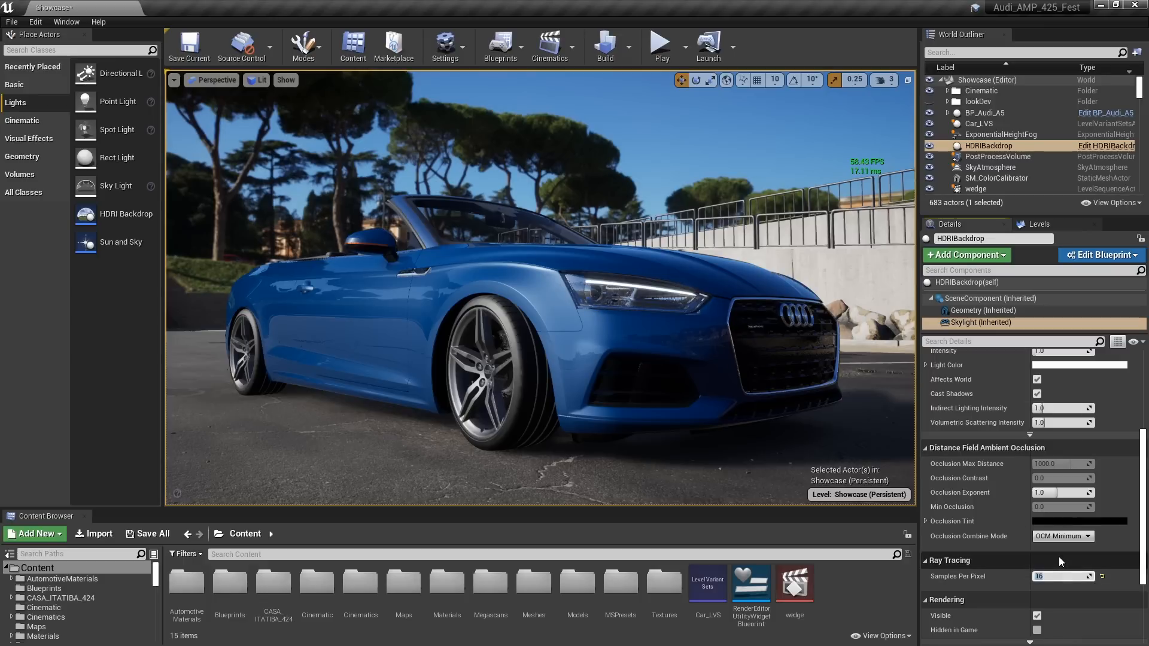
pyautogui.moveTo(658, 335); pyautogui.dragTo(682, 350, button='right')
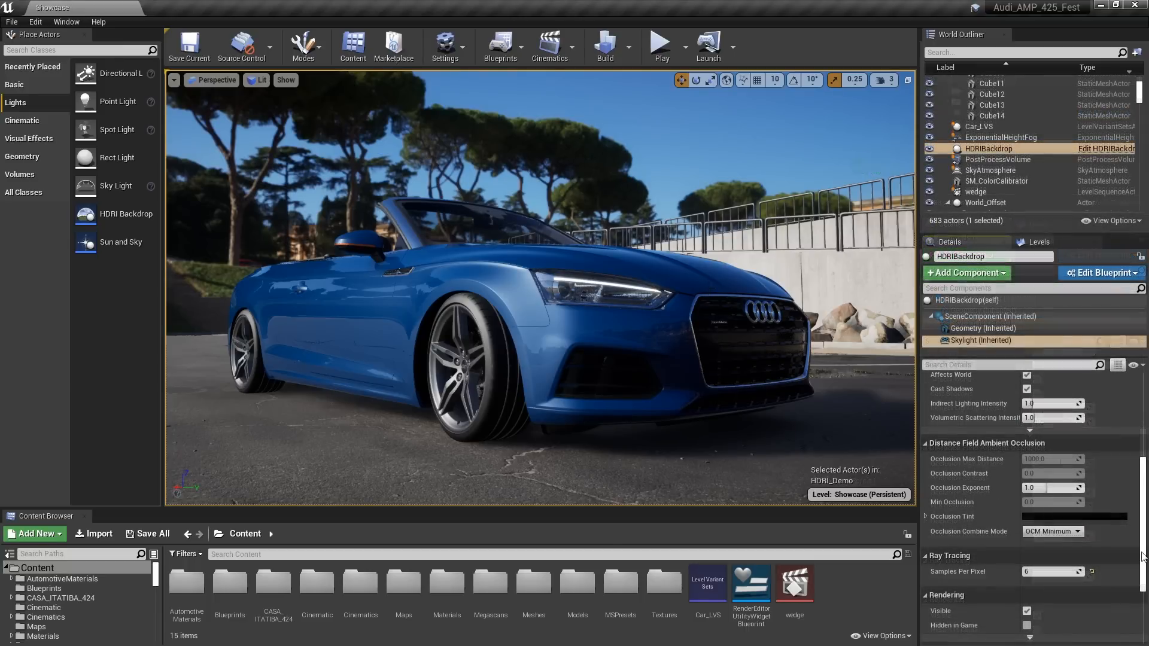
# Change the HDRI Backdrop's cubemap to blouberg_sunrise_2_16k
pyautogui.moveTo(1144, 572); pyautogui.dragTo(1145, 491)
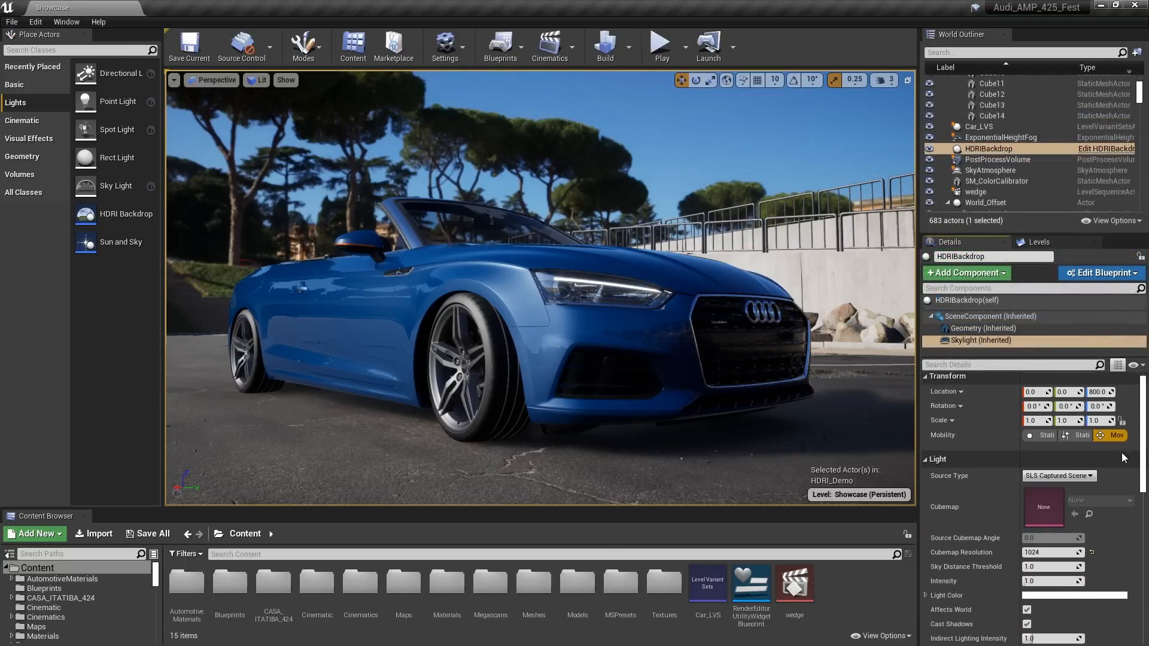
pyautogui.click(956, 300)
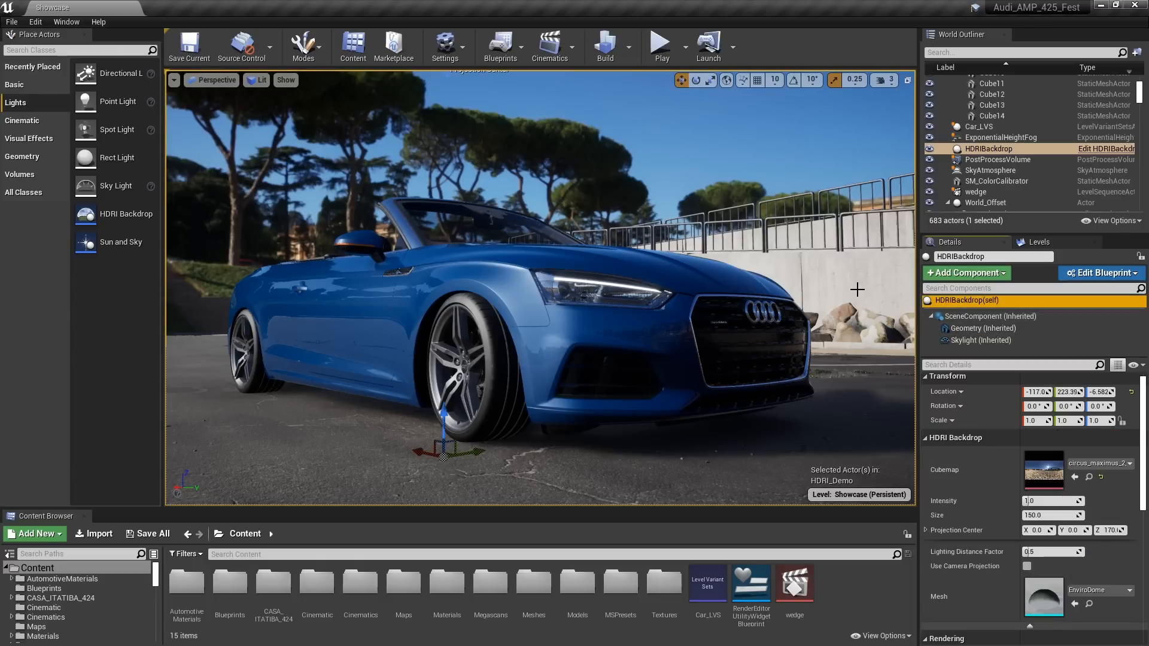
pyautogui.click(1090, 463)
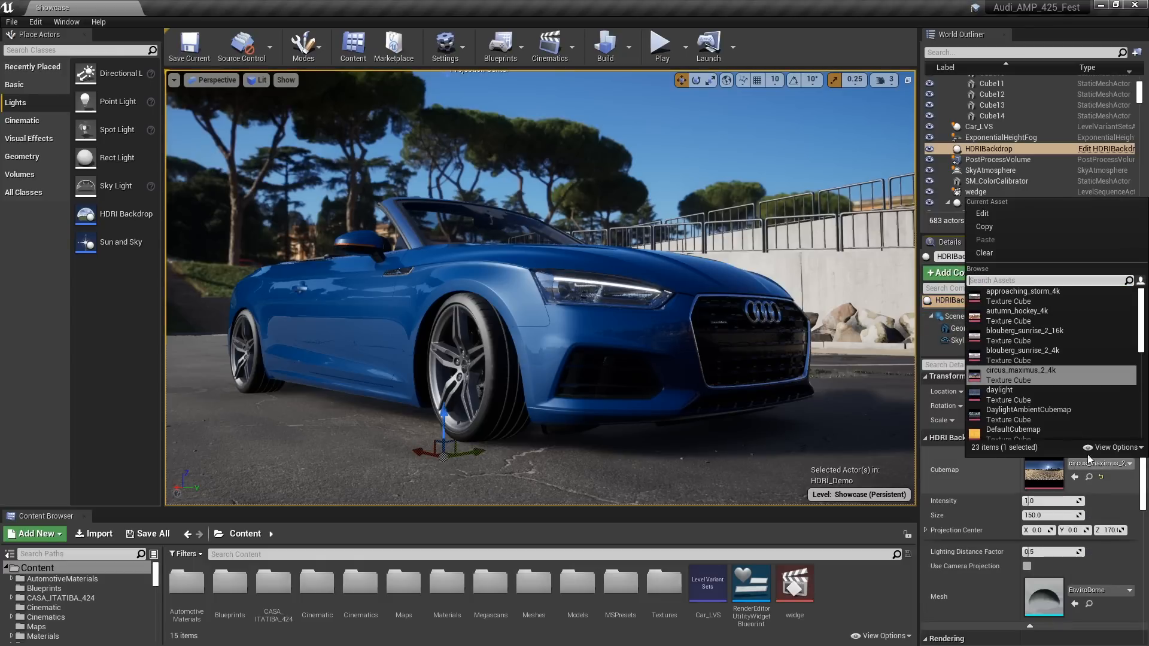
pyautogui.click(1034, 331)
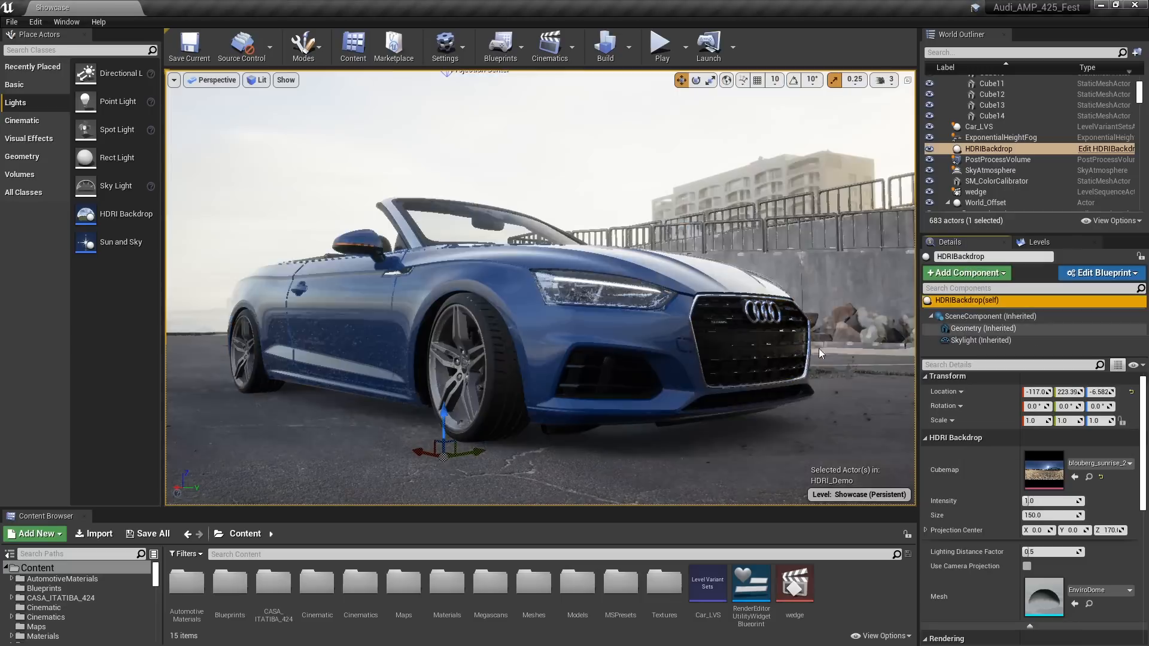
# Open the blouberg_sunrise_2_16k texture, review its compression, maximum texture size and mip generation settings, and close it
pyautogui.doubleClick(1044, 470)
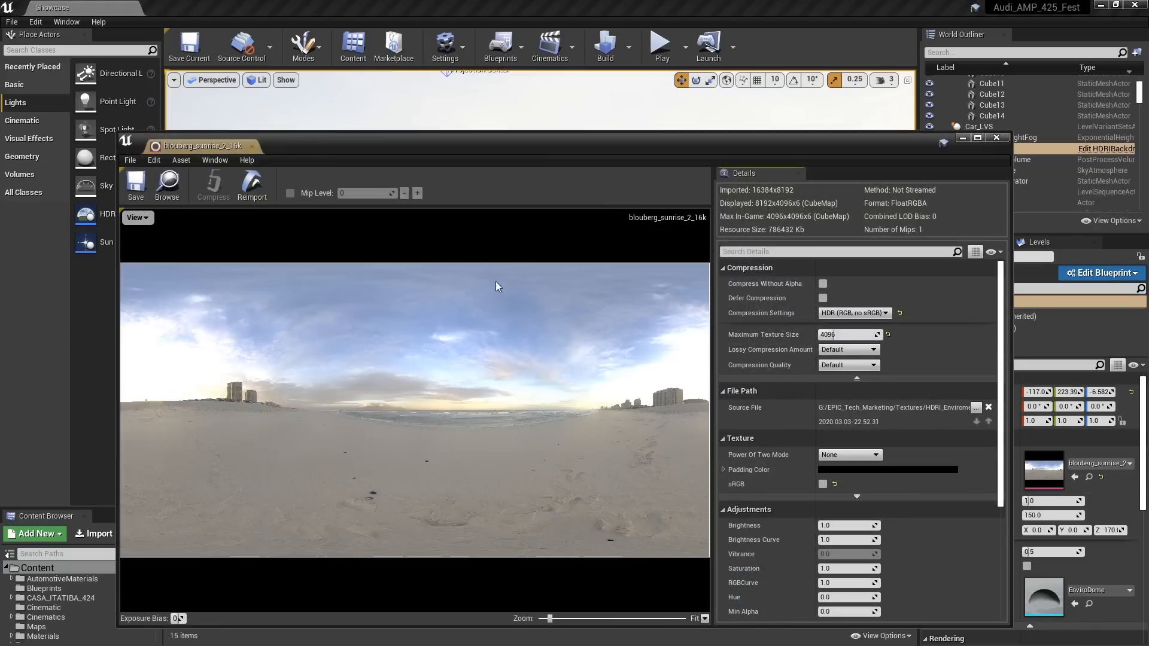
pyautogui.moveTo(500, 144); pyautogui.dragTo(471, 95)
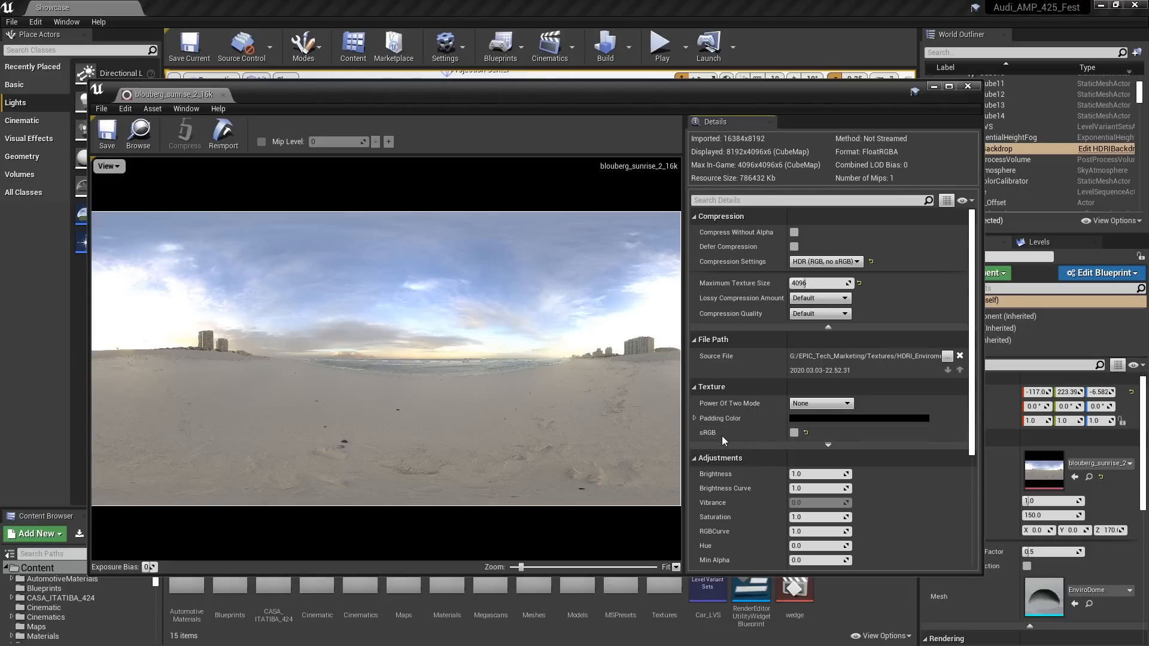
pyautogui.scroll(-5, 942, 411)
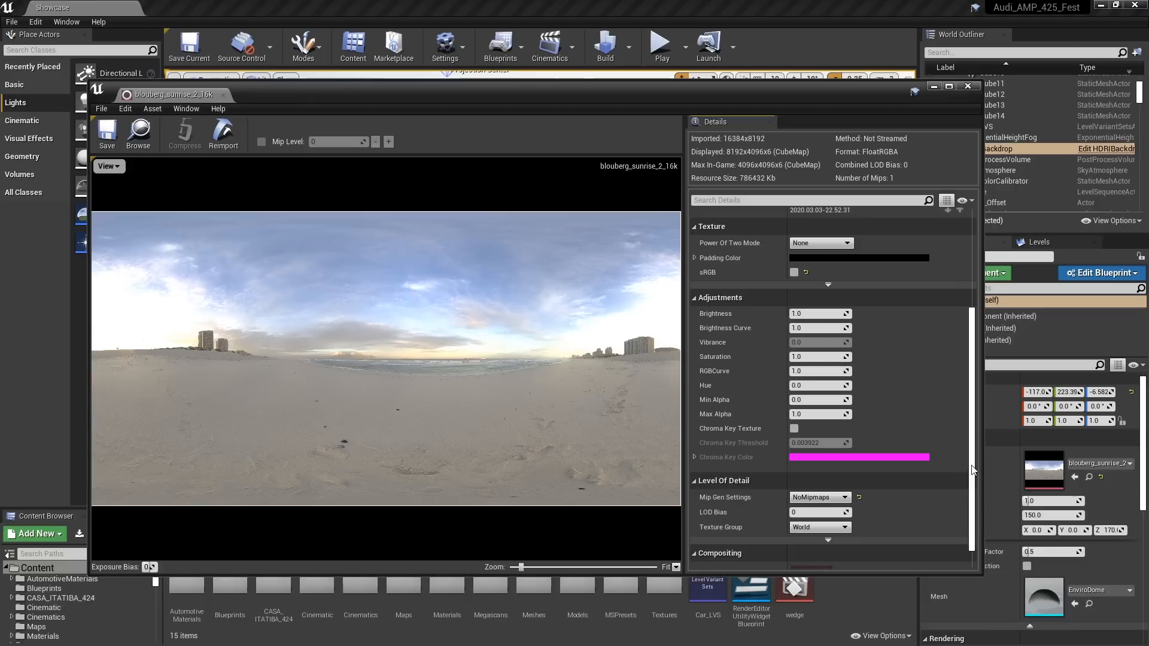
pyautogui.moveTo(972, 467); pyautogui.dragTo(978, 364)
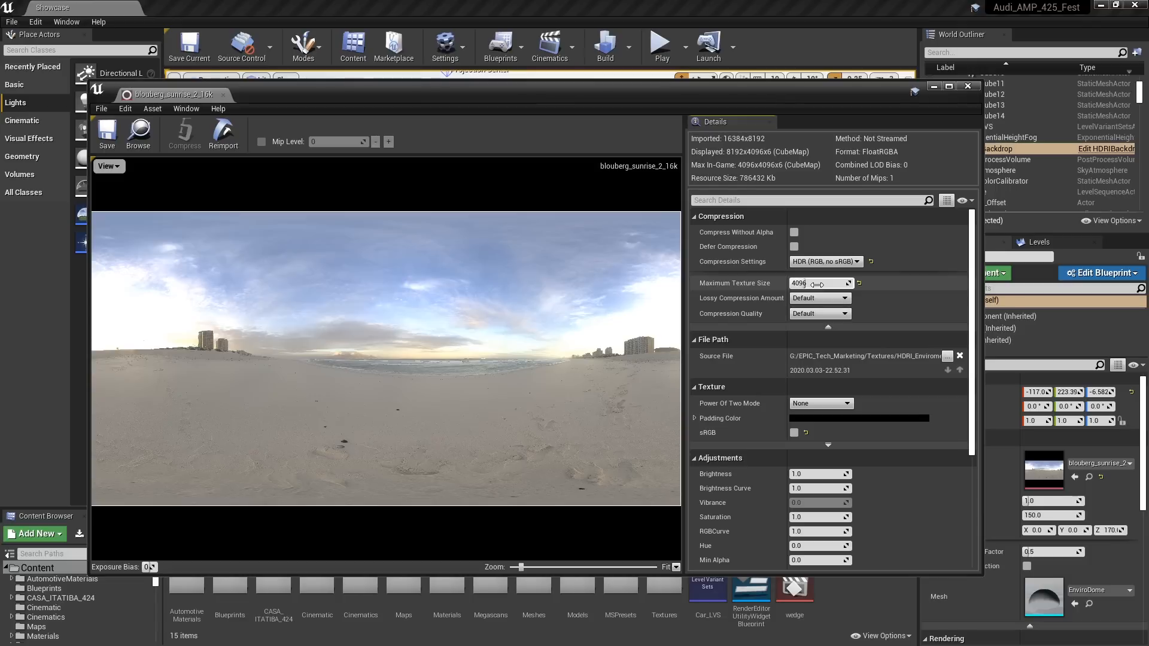
pyautogui.click(828, 327)
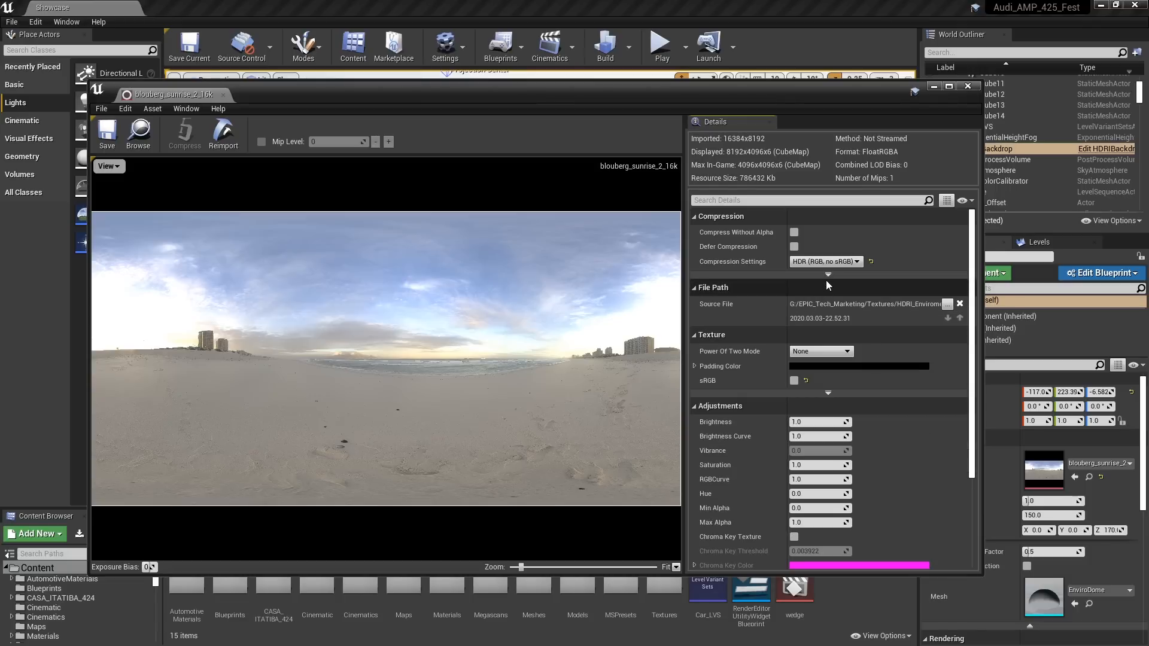
pyautogui.click(827, 277)
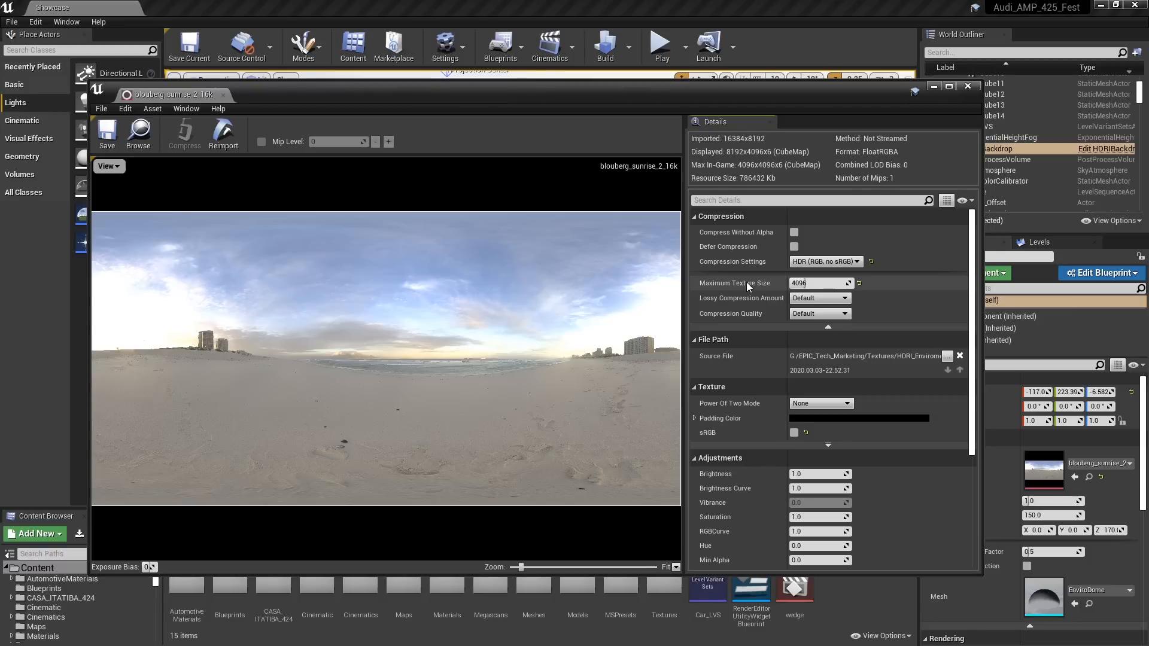
pyautogui.moveTo(972, 400); pyautogui.dragTo(967, 446)
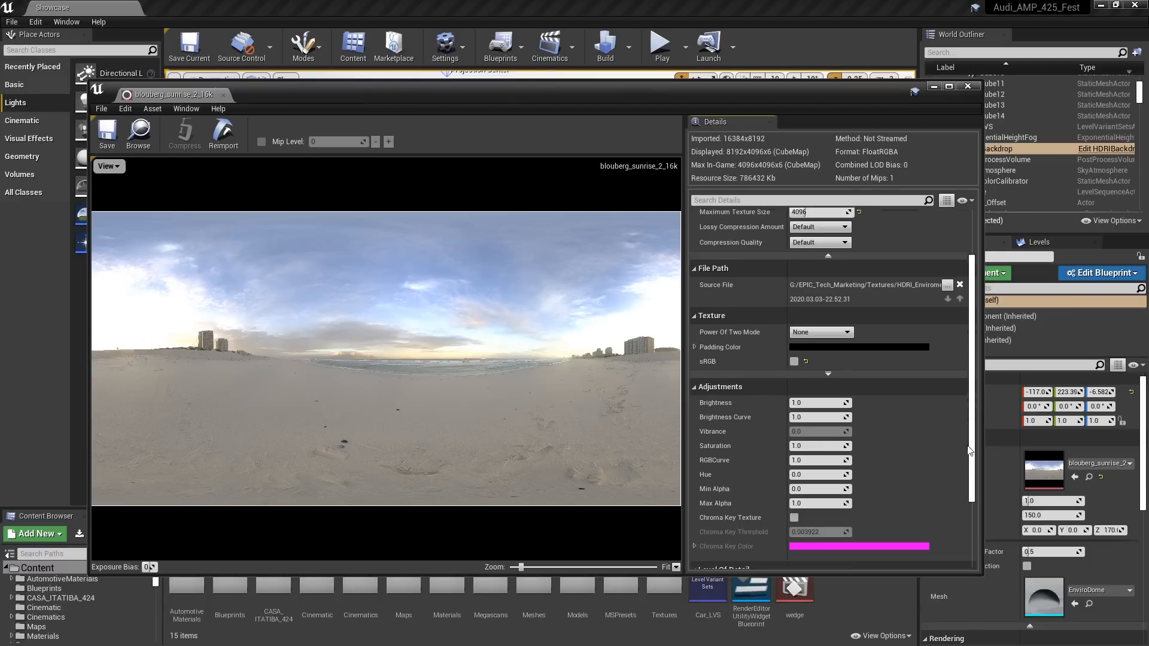
pyautogui.scroll(-4, 969, 449)
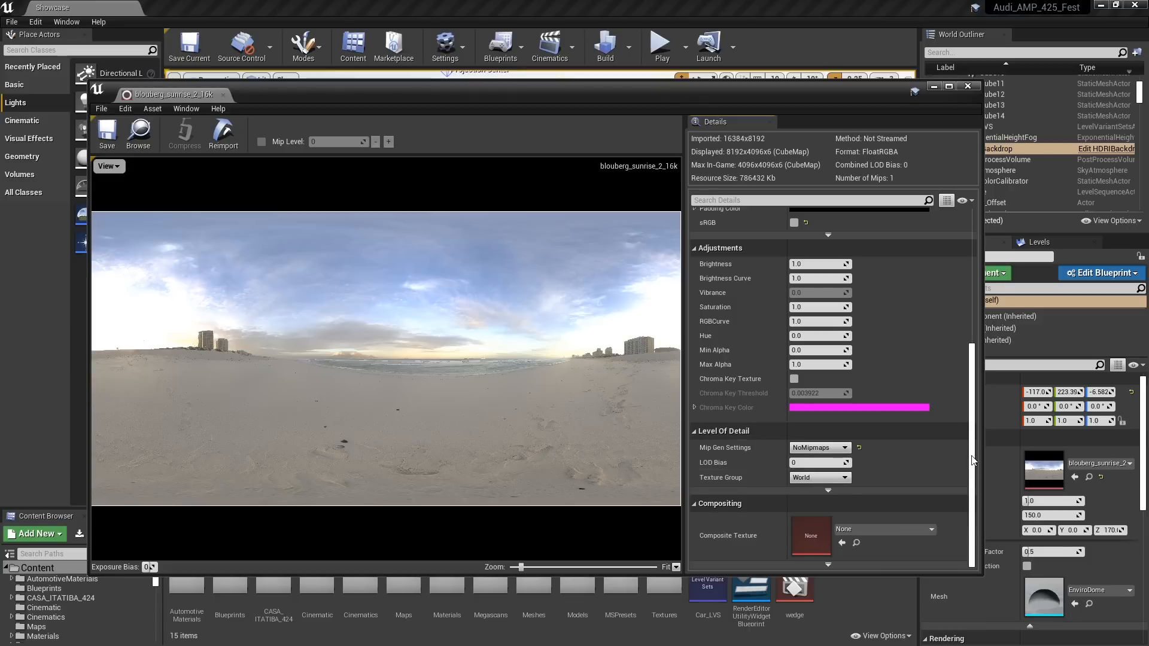
pyautogui.scroll(6, 972, 459)
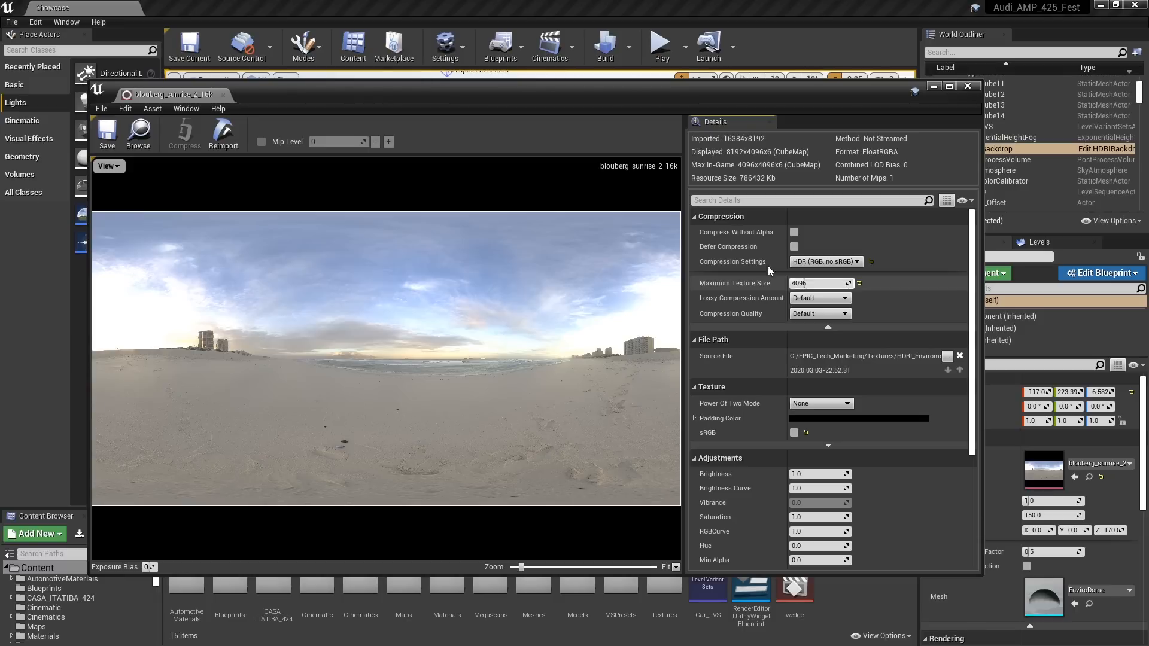
pyautogui.click(967, 86)
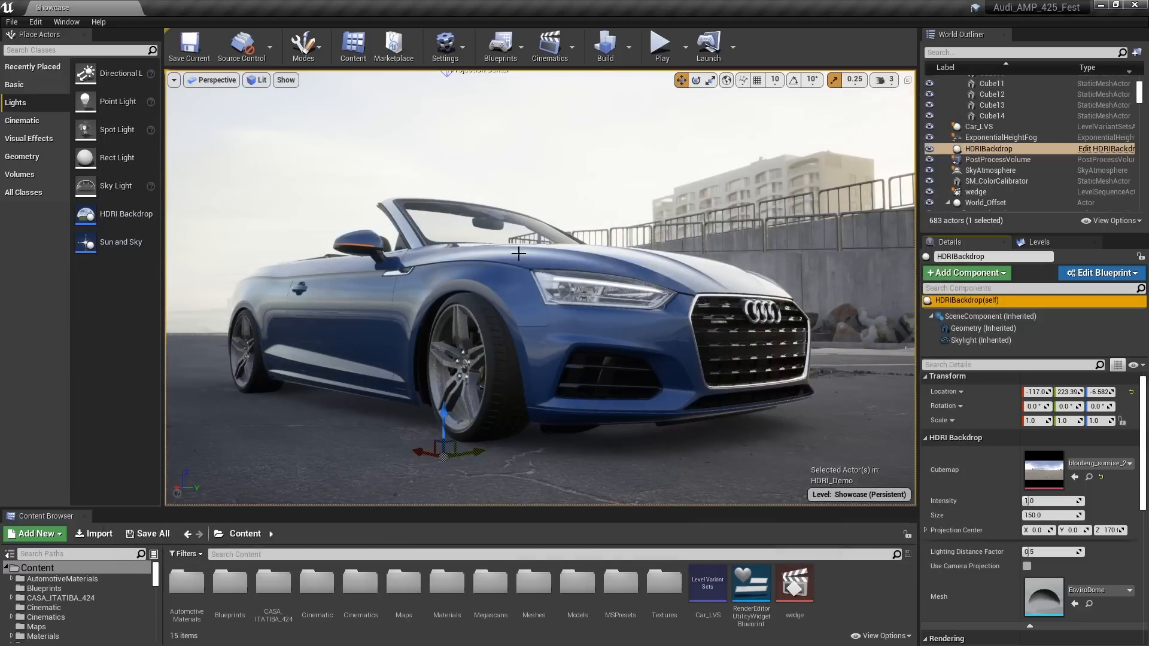
# Look out toward the sea beside the car and set the viewport's EV100 exposure to 0
pyautogui.moveTo(541, 287)
pyautogui.mouseDown(button='right')
pyautogui.moveTo(578, 286)
pyautogui.moveTo(473, 288)
pyautogui.mouseUp(button='right')
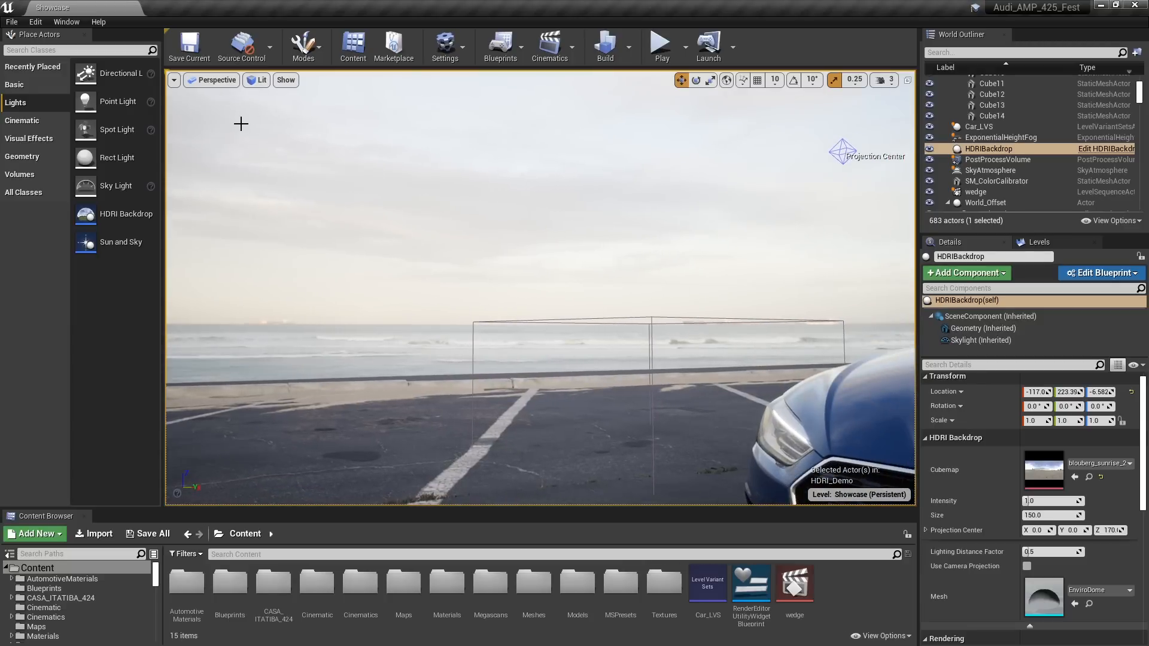
pyautogui.click(257, 80)
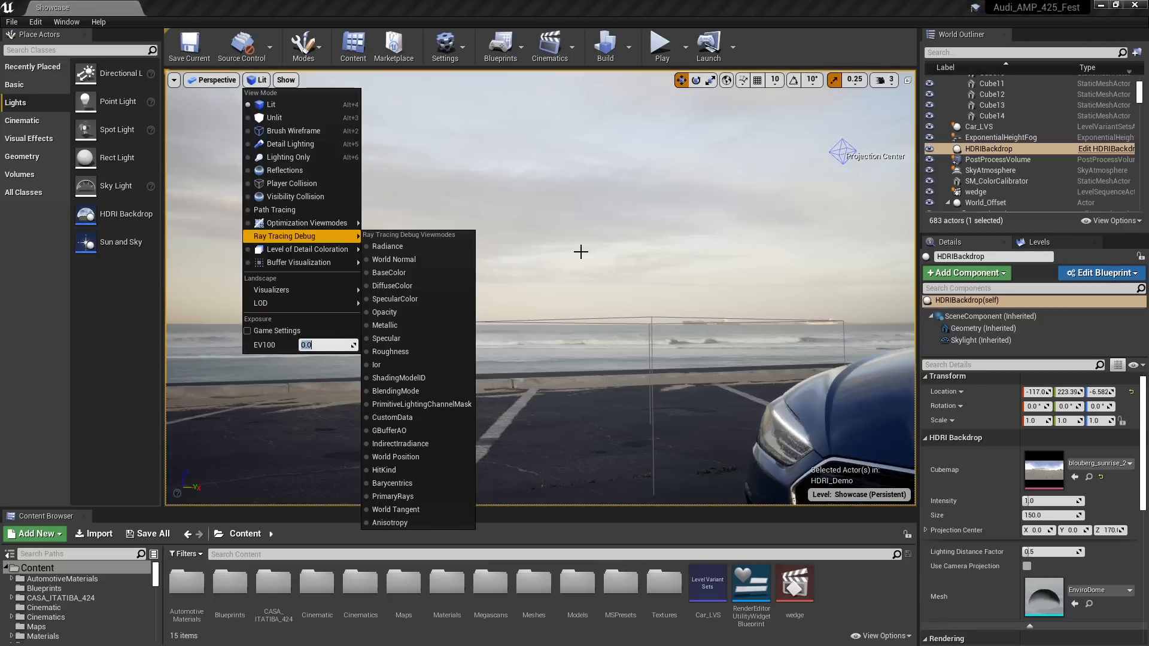
pyautogui.moveTo(582, 251)
pyautogui.mouseDown(button='right')
pyautogui.moveTo(912, 252)
pyautogui.moveTo(697, 251)
pyautogui.mouseUp(button='right')
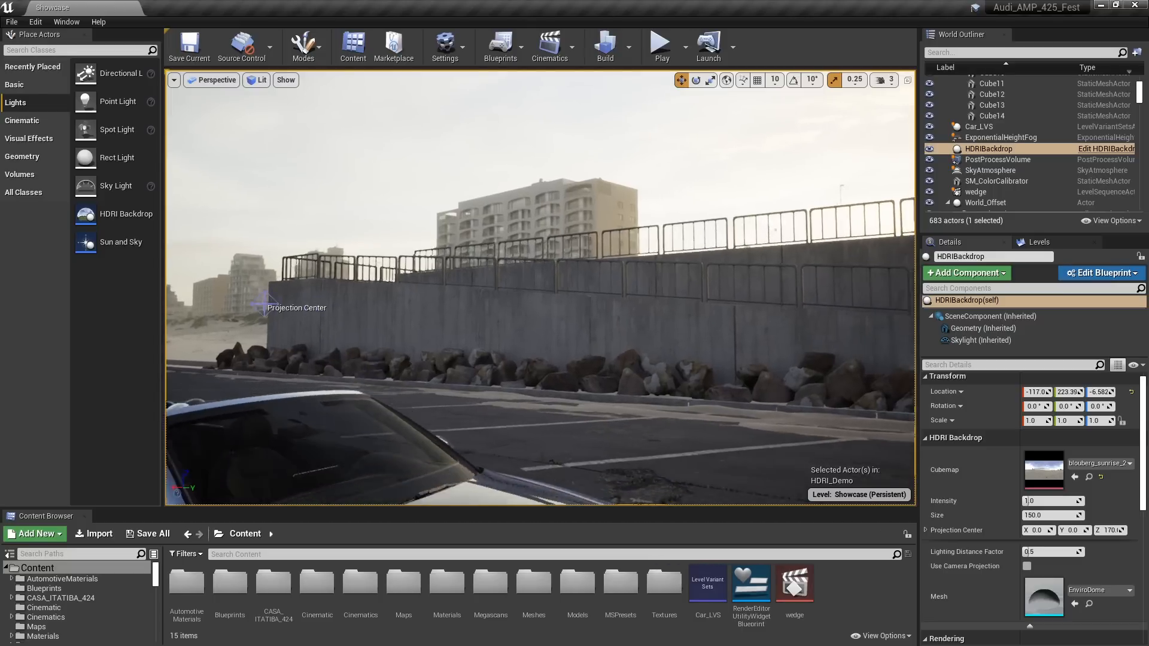
# Inspect the shaded concrete wall and rocks, and set the HDRI Backdrop's Skylight intensity to 2.0
pyautogui.moveTo(599, 242); pyautogui.dragTo(591, 240, button='right')
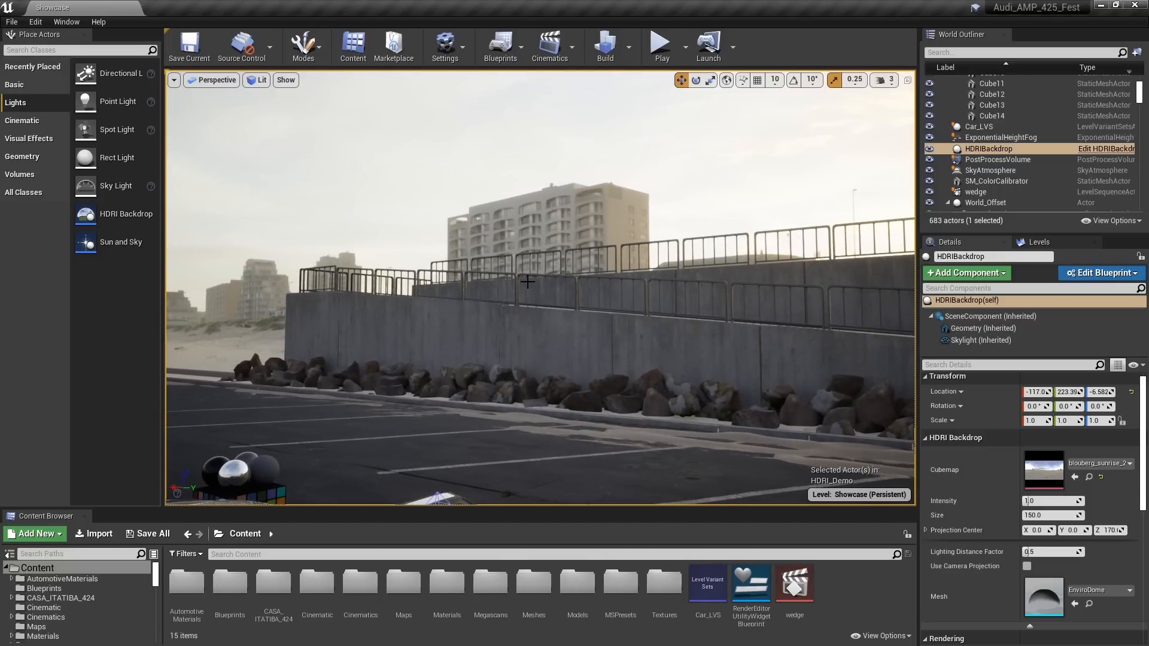
pyautogui.moveTo(598, 349)
pyautogui.mouseDown(button='right')
pyautogui.moveTo(620, 352)
pyautogui.moveTo(526, 324)
pyautogui.mouseUp(button='right')
pyautogui.press('s')
pyautogui.press('d')
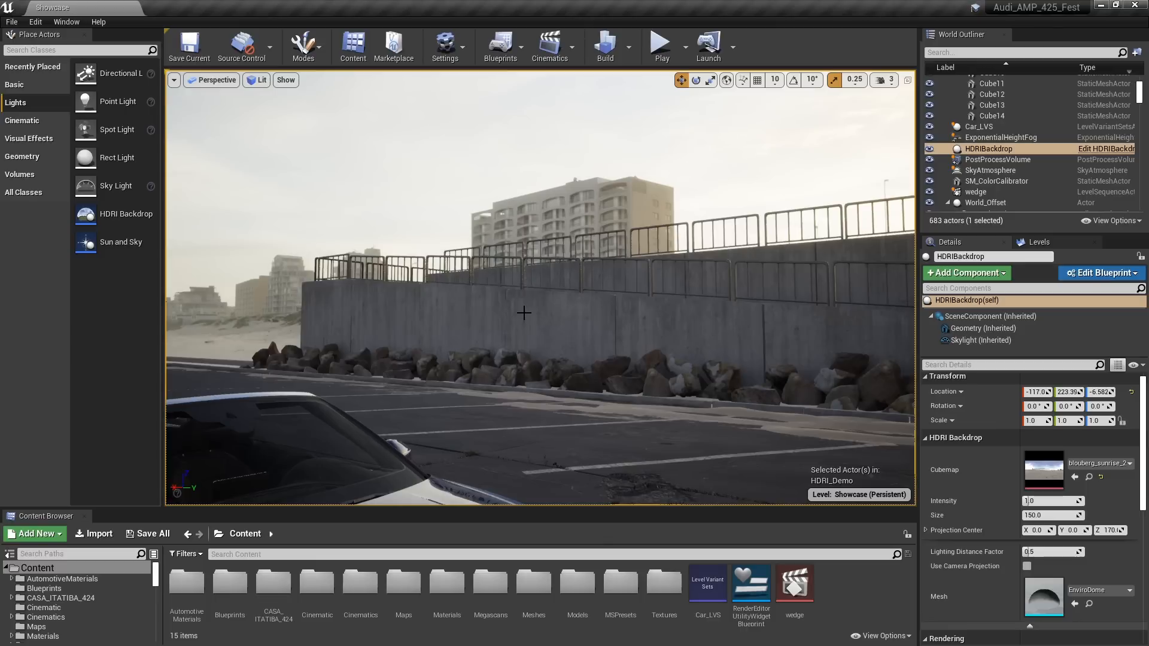
pyautogui.click(961, 339)
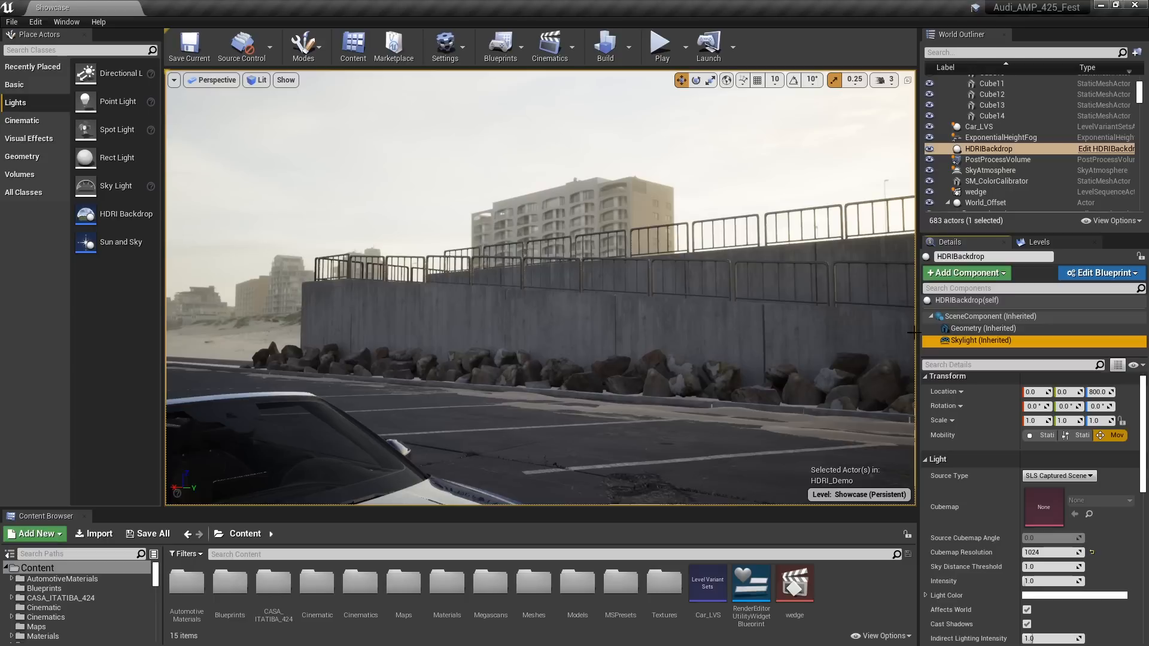
pyautogui.click(1052, 577)
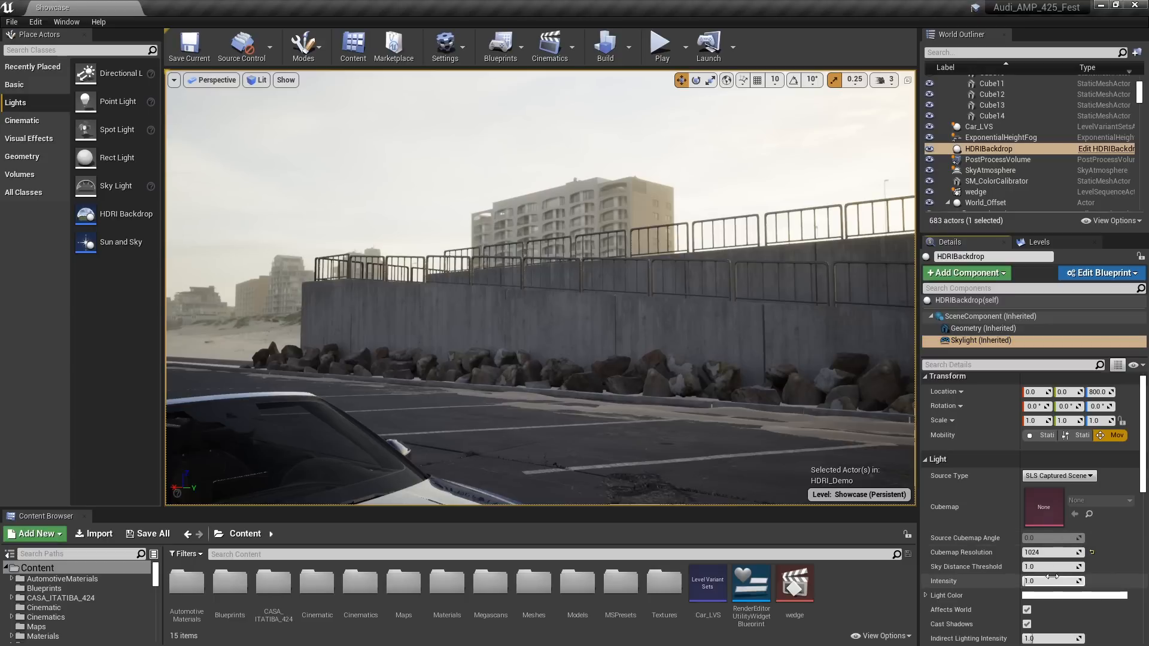
pyautogui.press('Return')
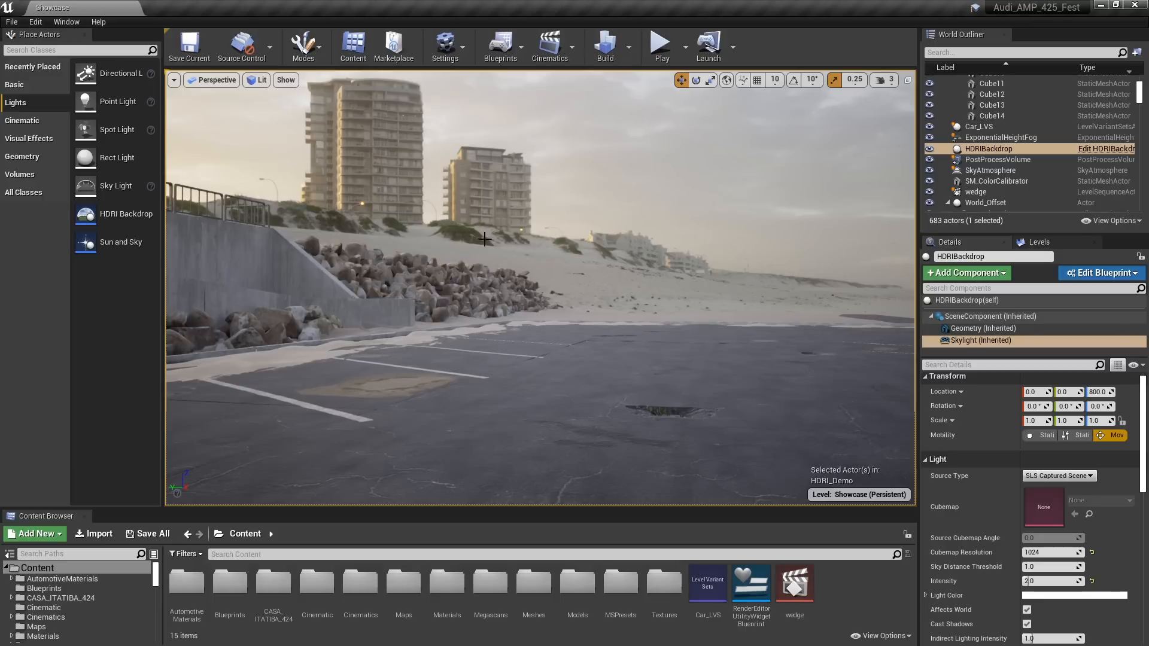
# Set the HDRI Backdrop's Size to 600
pyautogui.click(961, 301)
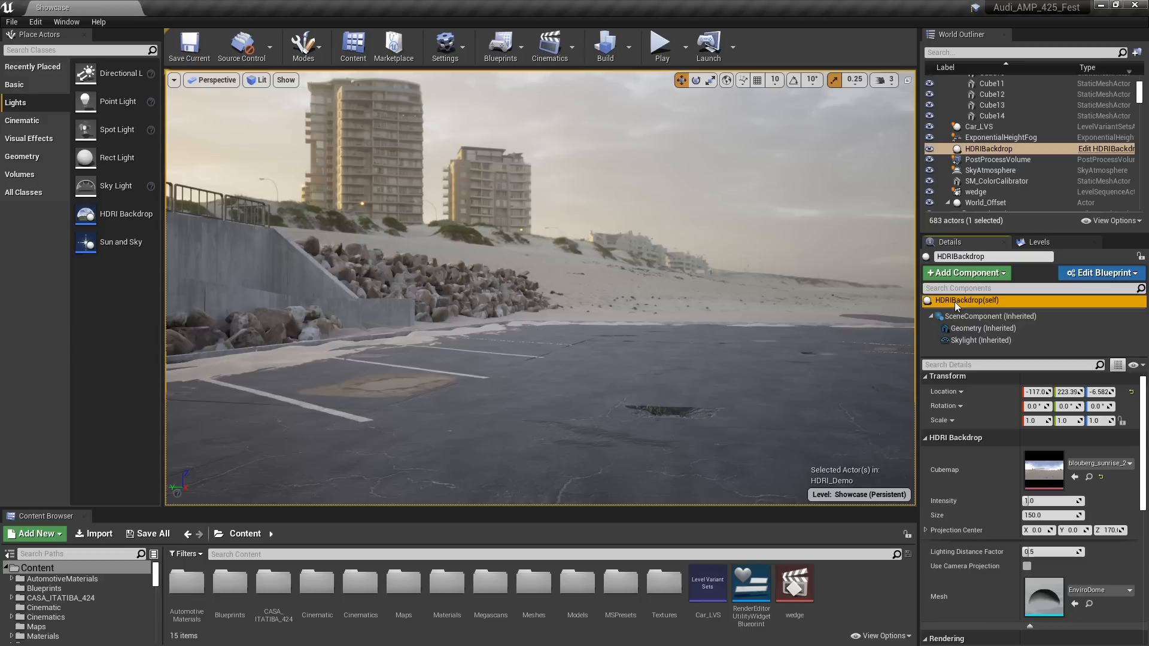
pyautogui.click(1051, 516)
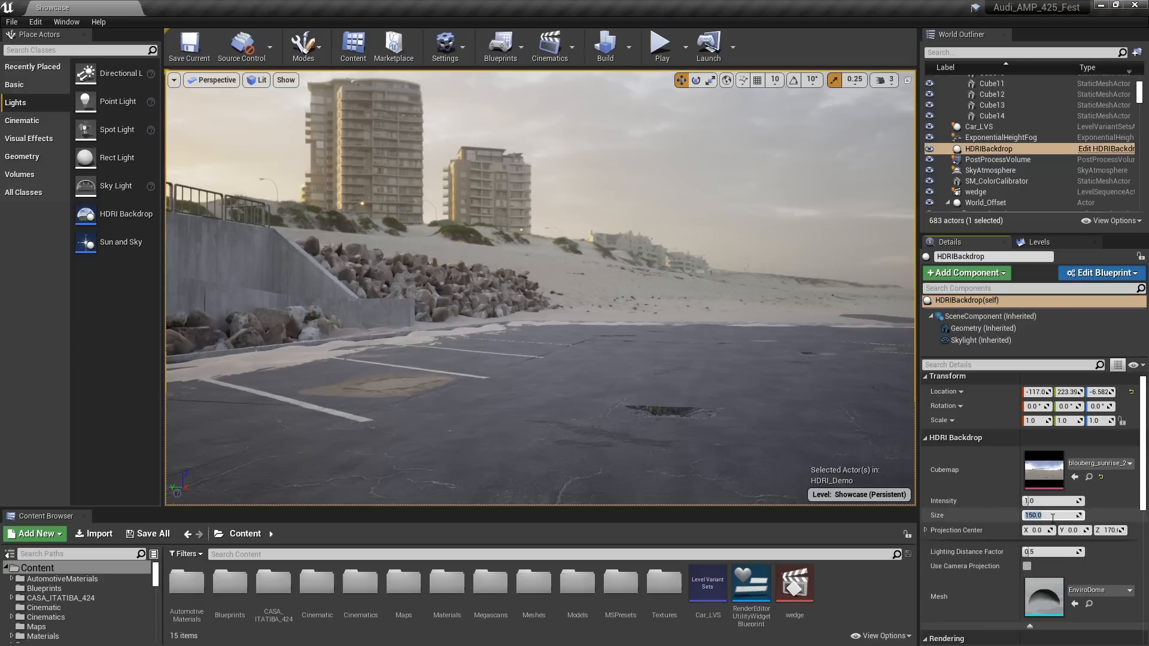
pyautogui.press('Return')
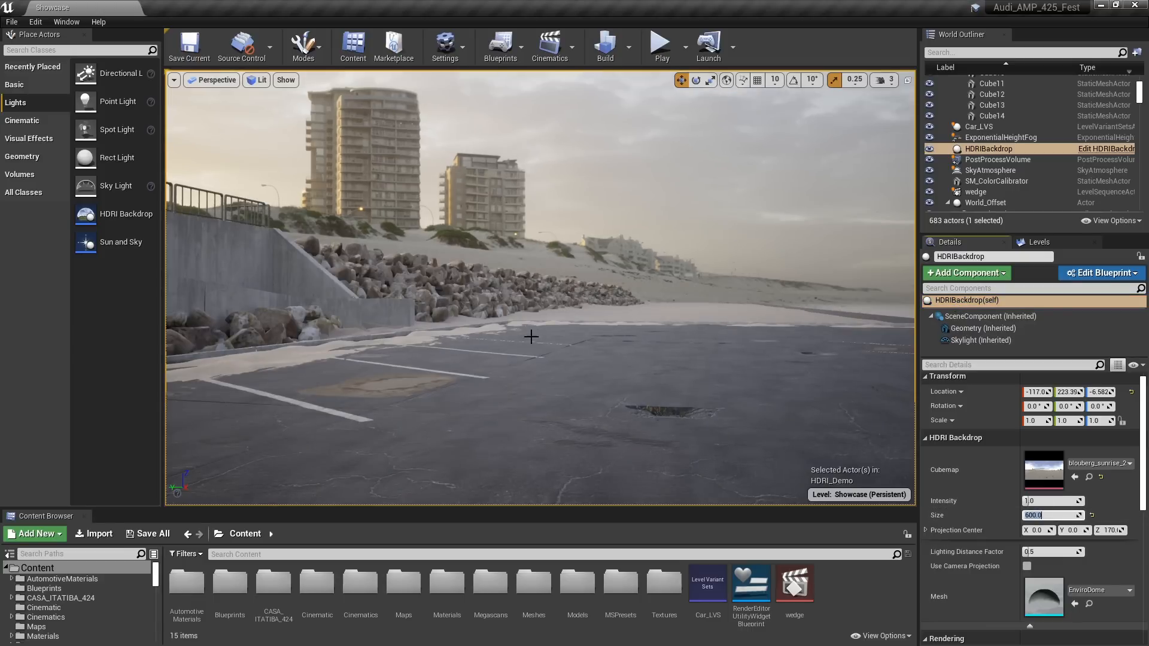
# Set the HDRI Backdrop's Projection Center Z to 500 and its Lighting Distance Factor to 0
pyautogui.moveTo(540, 287); pyautogui.dragTo(502, 287, button='middle')
pyautogui.moveTo(502, 287); pyautogui.dragTo(436, 254, button='right')
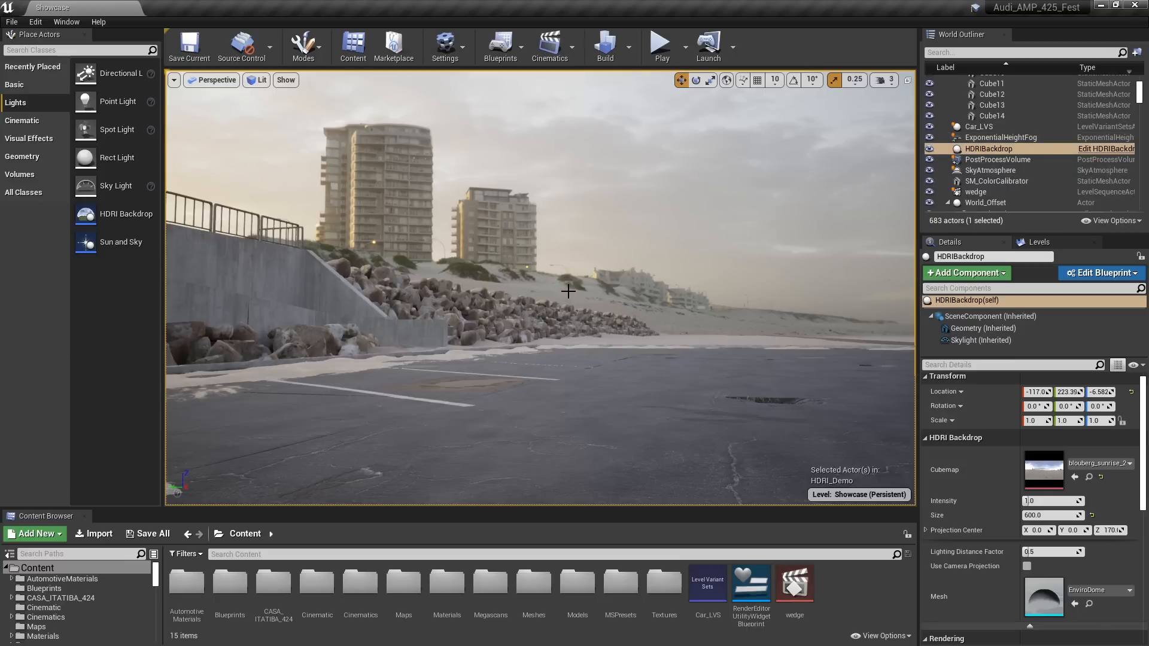
pyautogui.moveTo(573, 370)
pyautogui.mouseDown(button='right')
pyautogui.moveTo(1029, 362)
pyautogui.moveTo(1014, 375)
pyautogui.moveTo(1022, 390)
pyautogui.moveTo(1061, 368)
pyautogui.moveTo(1085, 384)
pyautogui.moveTo(585, 371)
pyautogui.mouseUp(button='right')
pyautogui.press('e')
pyautogui.press('a')
pyautogui.press('s')
pyautogui.press('d')
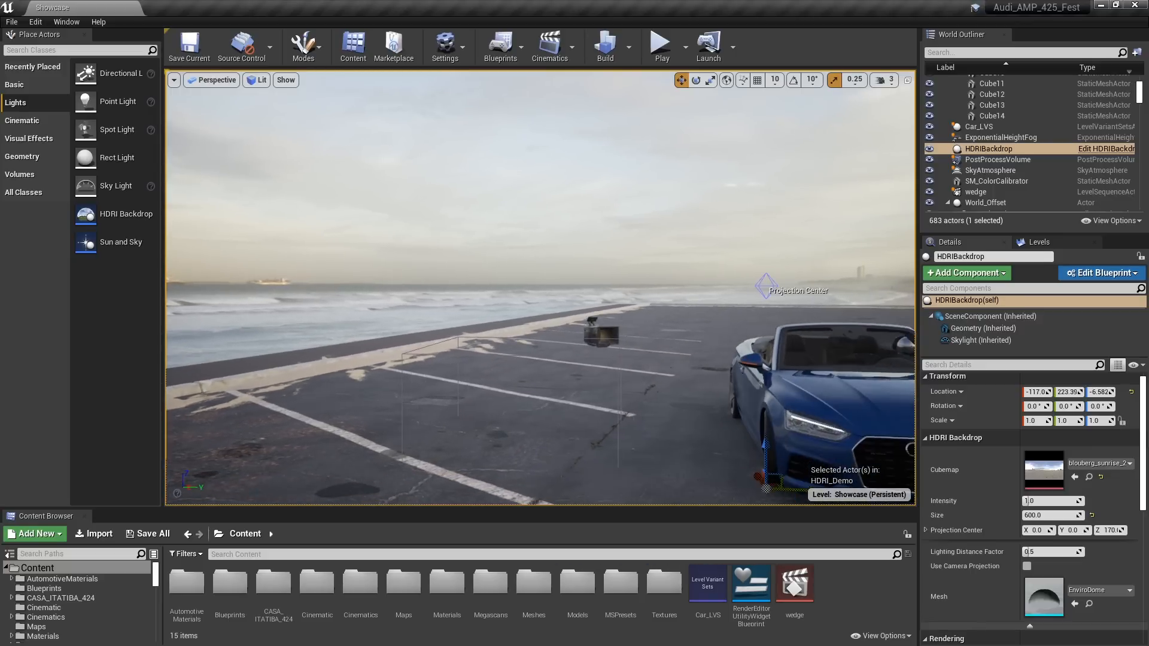
pyautogui.click(767, 289)
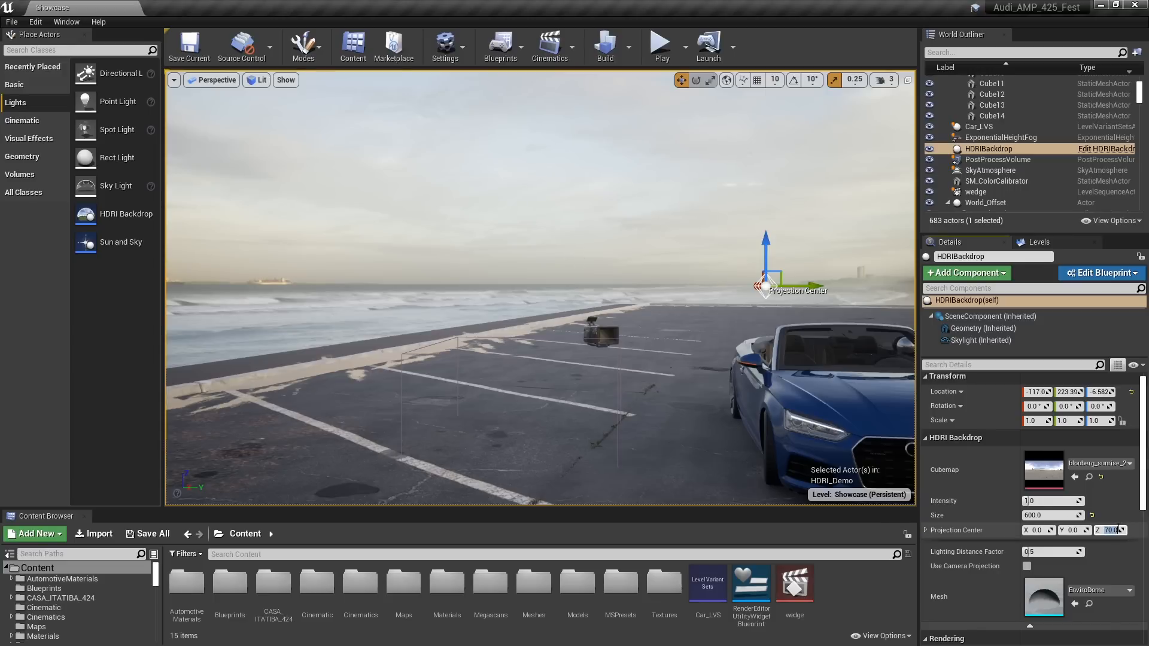
pyautogui.write('0')
pyautogui.press('Return')
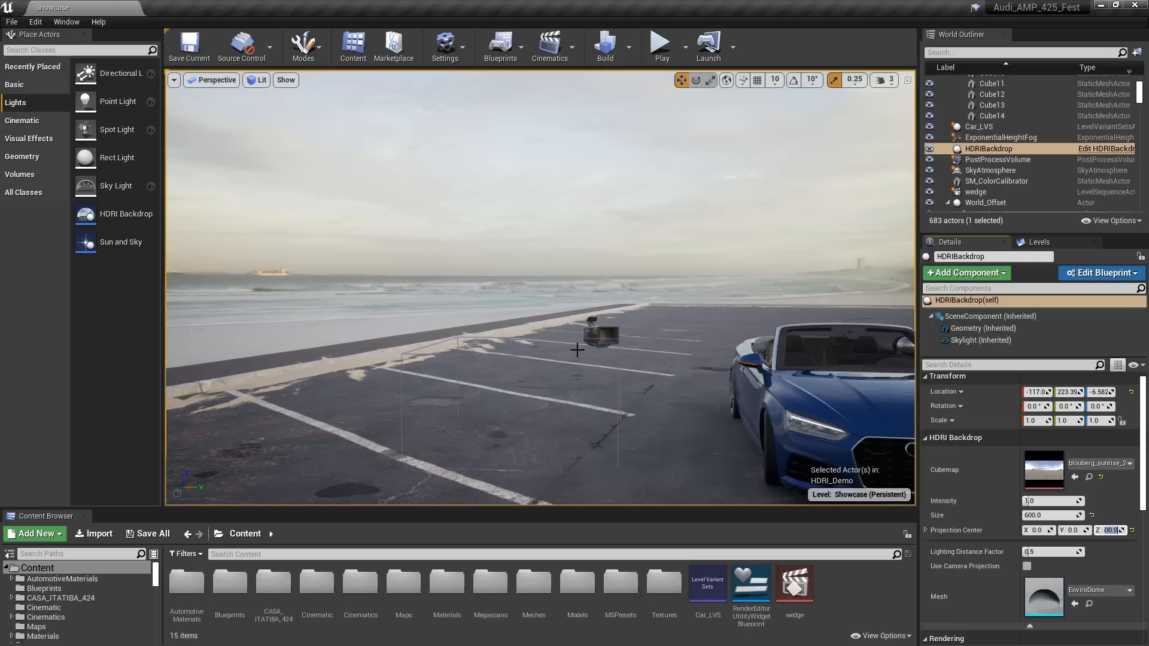
pyautogui.moveTo(578, 347); pyautogui.dragTo(606, 348, button='right')
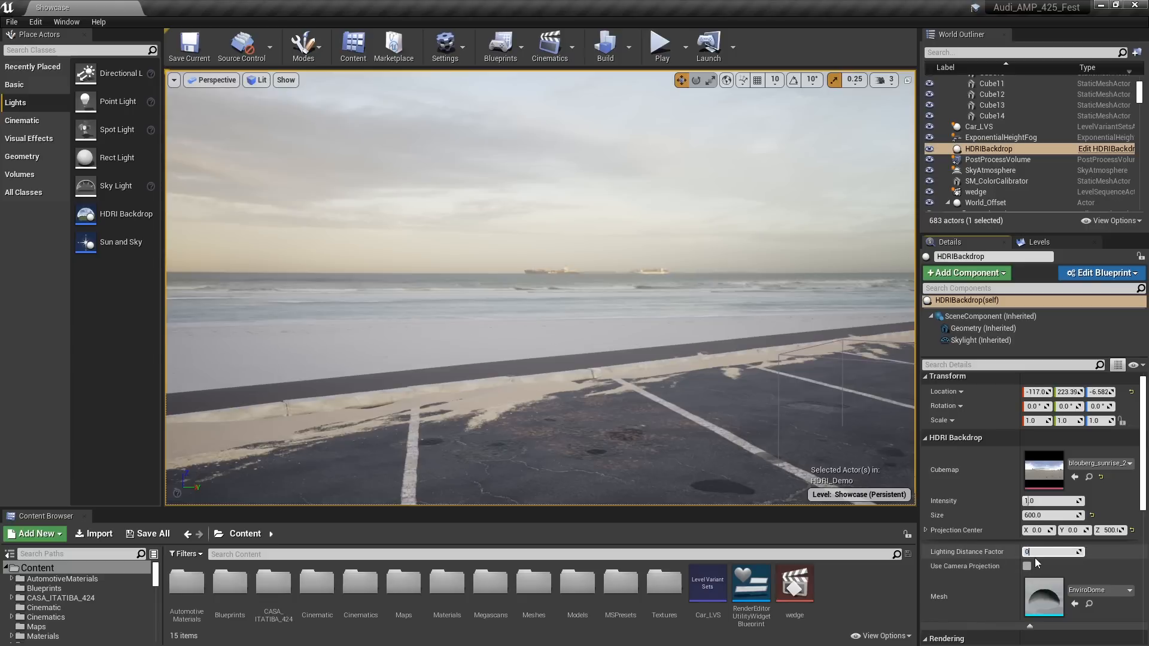
pyautogui.press('Return')
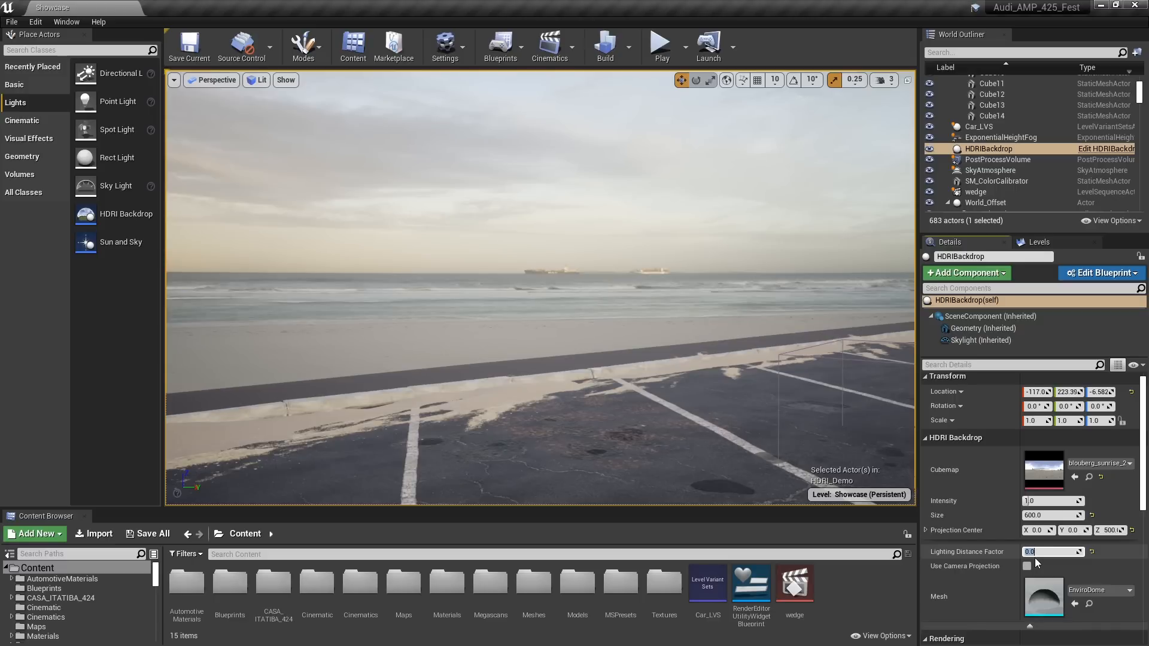
# Check the backdrop behind the car and set the HDRI Backdrop's Z rotation to -5°
pyautogui.moveTo(596, 360); pyautogui.dragTo(841, 357, button='right')
pyautogui.moveTo(557, 323); pyautogui.dragTo(513, 401, button='right')
pyautogui.press('w')
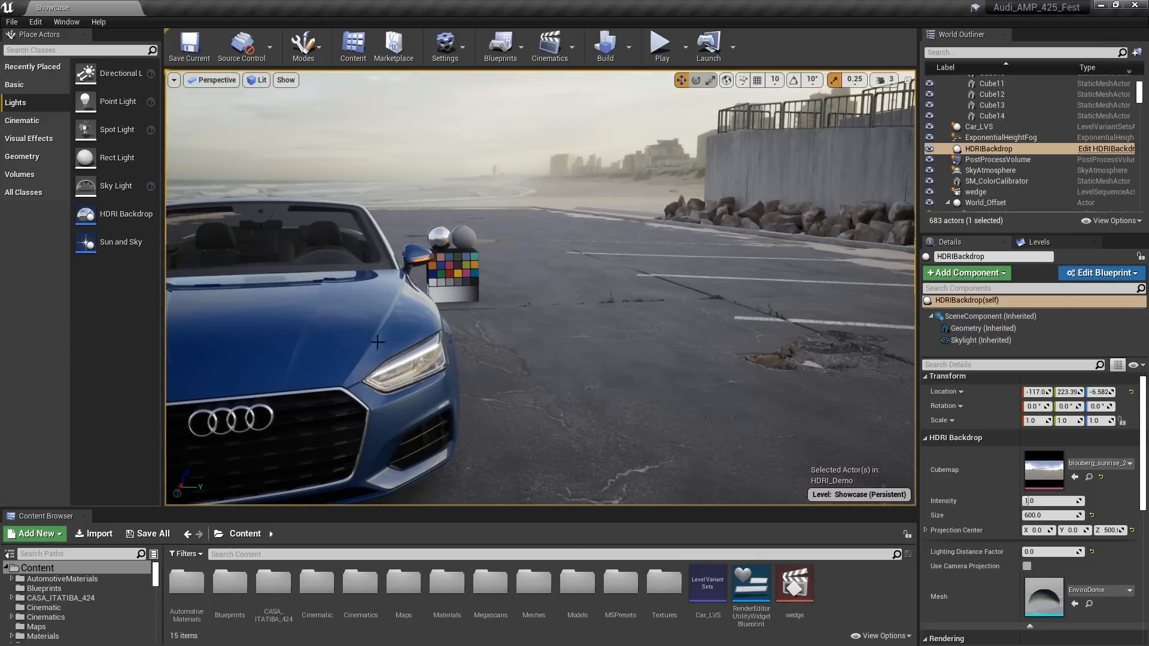
pyautogui.moveTo(603, 342)
pyautogui.mouseDown(button='right')
pyautogui.moveTo(542, 323)
pyautogui.moveTo(603, 343)
pyautogui.mouseUp(button='right')
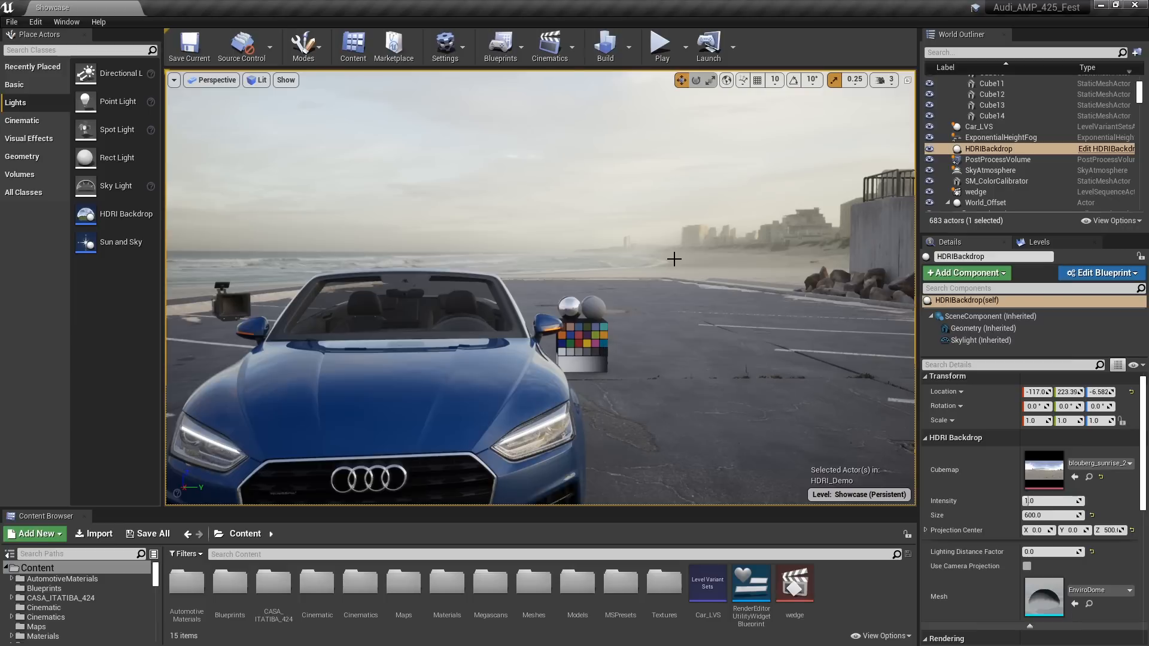
pyautogui.moveTo(849, 385); pyautogui.dragTo(981, 362, button='right')
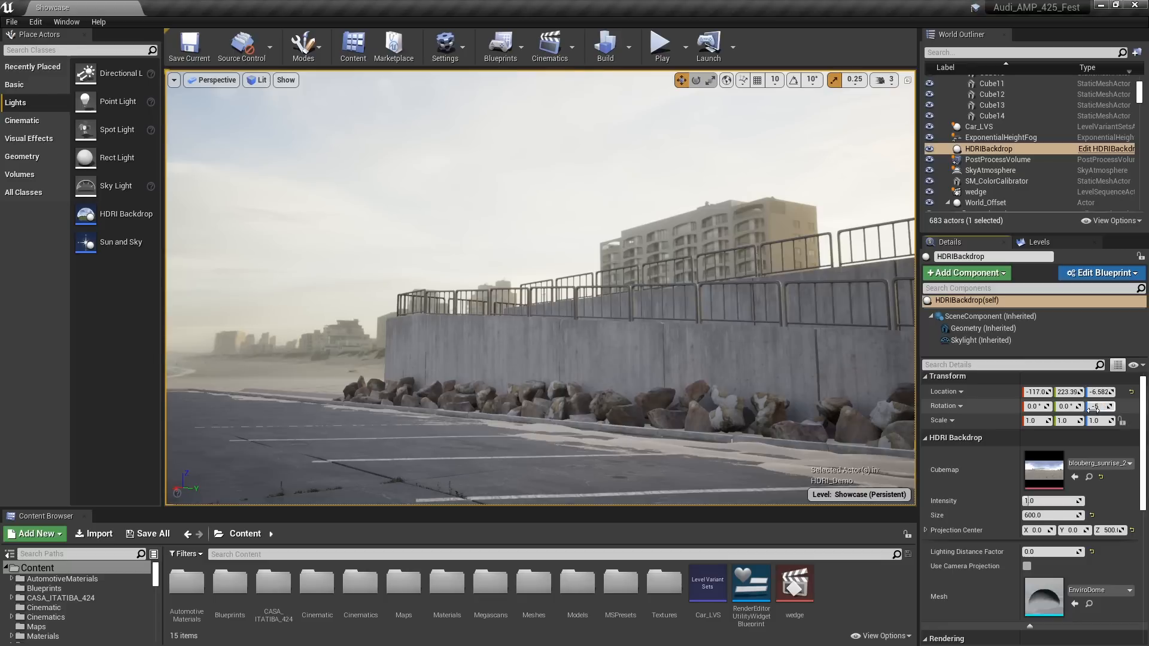
pyautogui.press('Return')
# Examine the front of the car against the rotated backdrop, including the buildings, concrete wall and rocks
pyautogui.moveTo(501, 275); pyautogui.dragTo(331, 291, button='right')
pyautogui.press('q')
pyautogui.press('a')
pyautogui.press('e')
pyautogui.press('d')
pyautogui.press('a')
pyautogui.press('g')
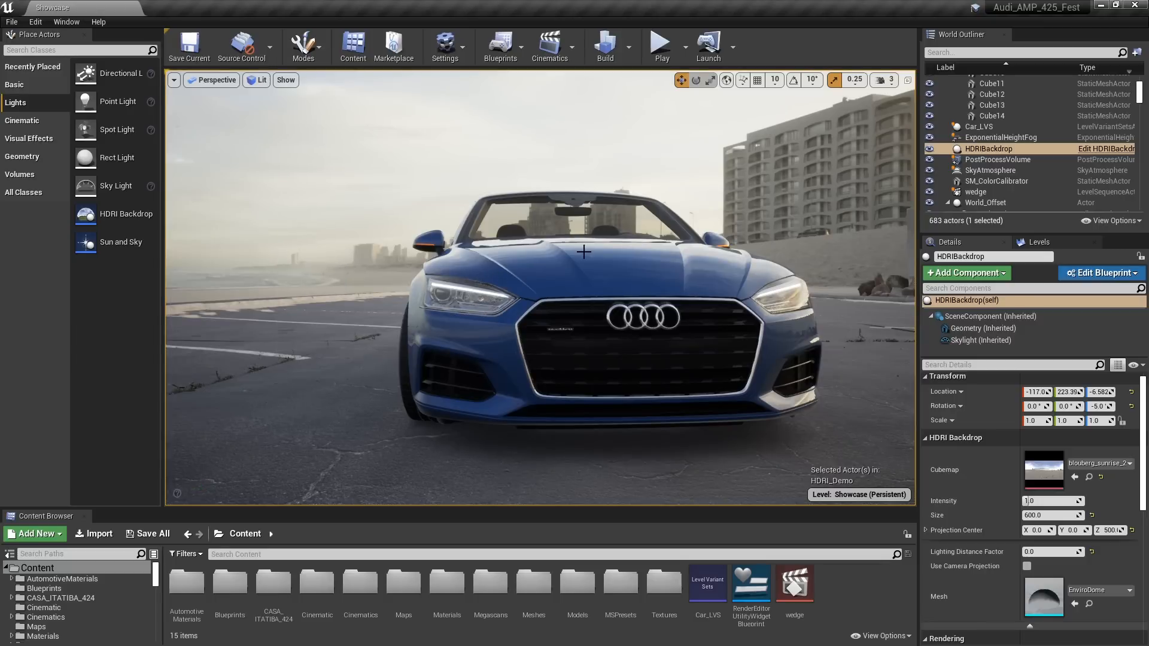
pyautogui.press('s')
pyautogui.moveTo(584, 251); pyautogui.dragTo(699, 256, button='right')
pyautogui.press('d')
pyautogui.press('a')
pyautogui.press('a')
pyautogui.moveTo(780, 165); pyautogui.dragTo(780, 164, button='right')
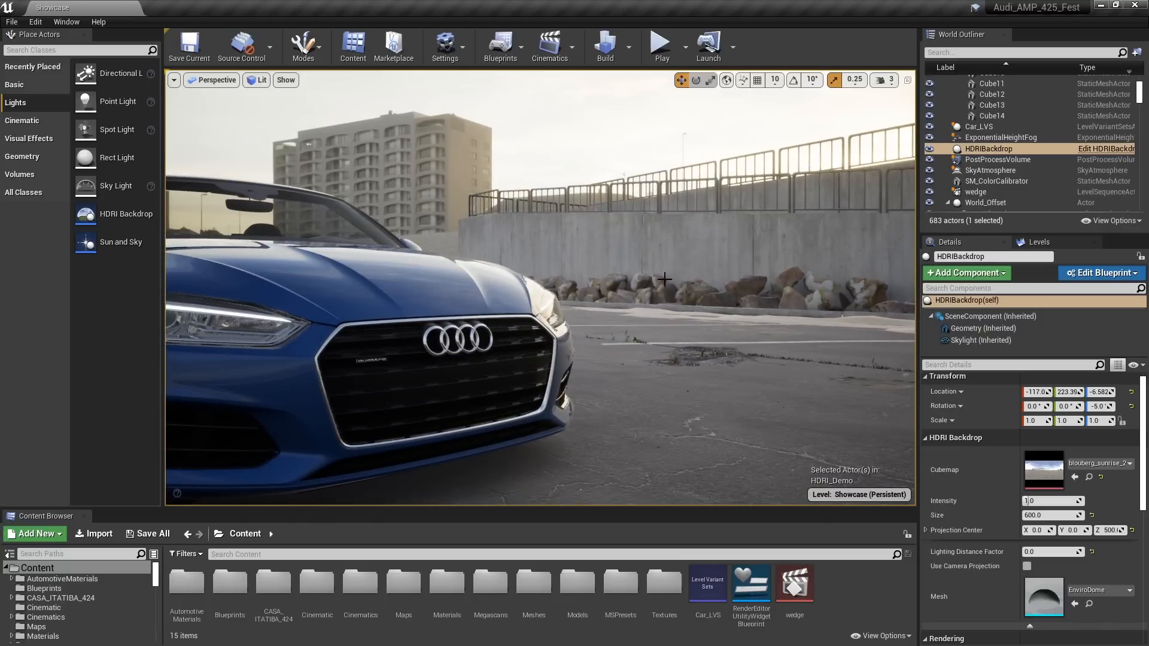
# Place a Directional Light on the asphalt beside the car and make its mobility Movable
pyautogui.moveTo(664, 279); pyautogui.dragTo(551, 285, button='right')
pyautogui.press('s')
pyautogui.press('d')
pyautogui.press('q')
pyautogui.moveTo(102, 74); pyautogui.dragTo(805, 390)
pyautogui.moveTo(805, 390); pyautogui.dragTo(746, 369, button='right')
pyautogui.click(1111, 433)
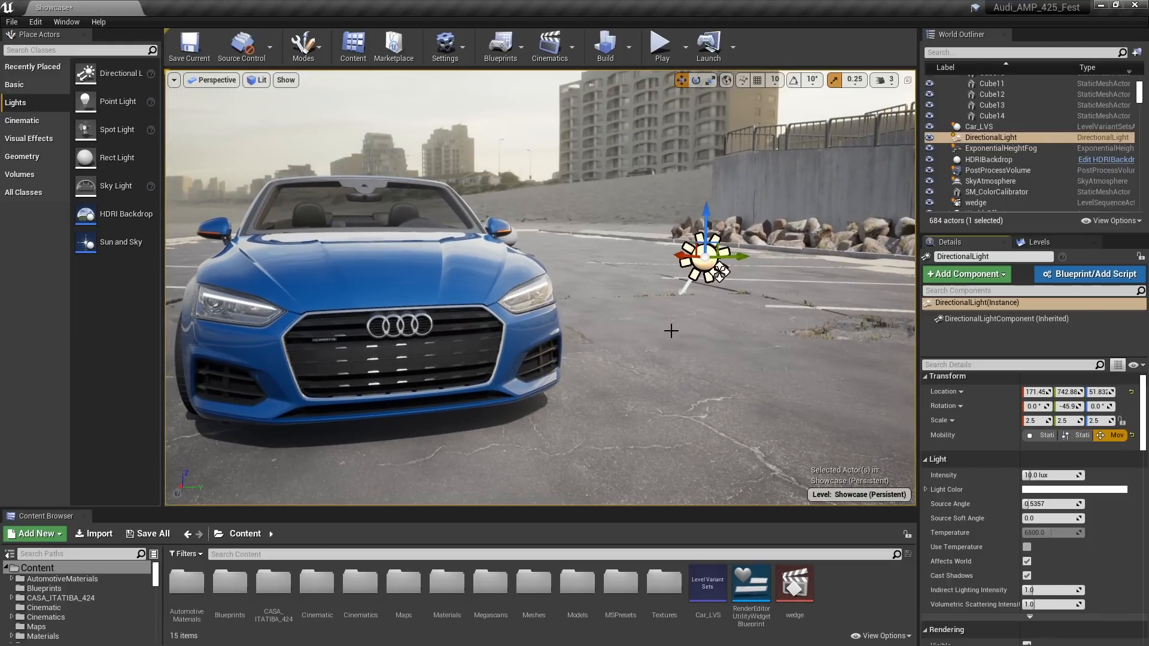
# Move the Directional Light next to the color calibrator, to about X 211.6 and Y 500.1
pyautogui.moveTo(669, 328)
pyautogui.mouseDown(button='right')
pyautogui.moveTo(625, 328)
pyautogui.moveTo(676, 330)
pyautogui.mouseUp(button='right')
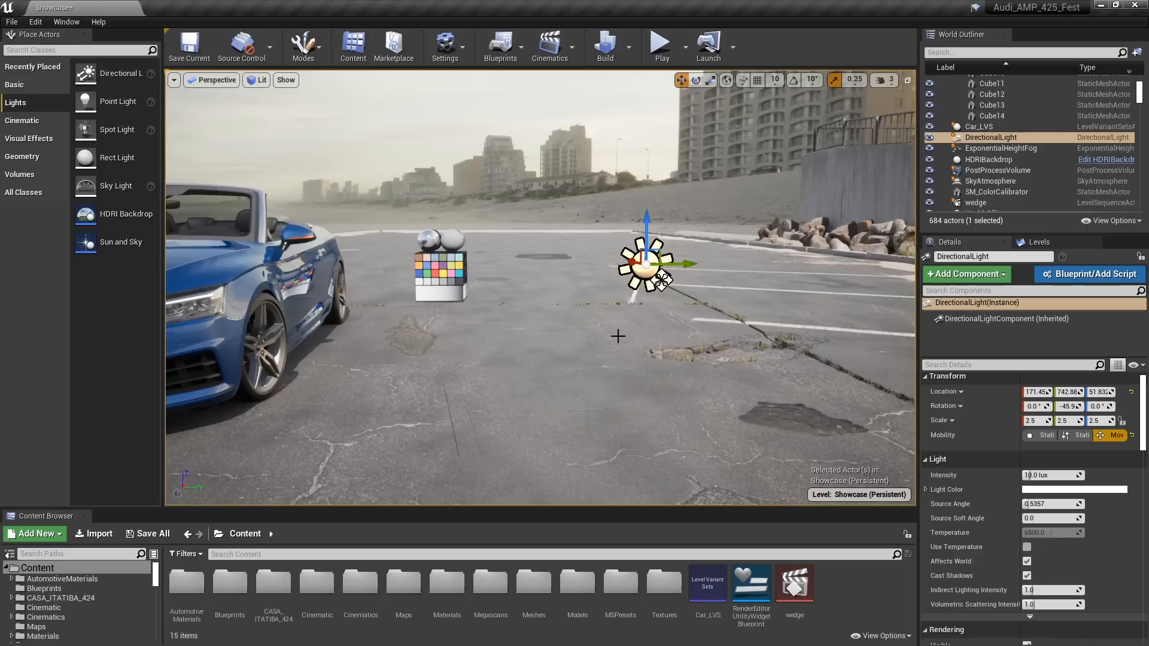
pyautogui.moveTo(639, 263); pyautogui.dragTo(466, 263)
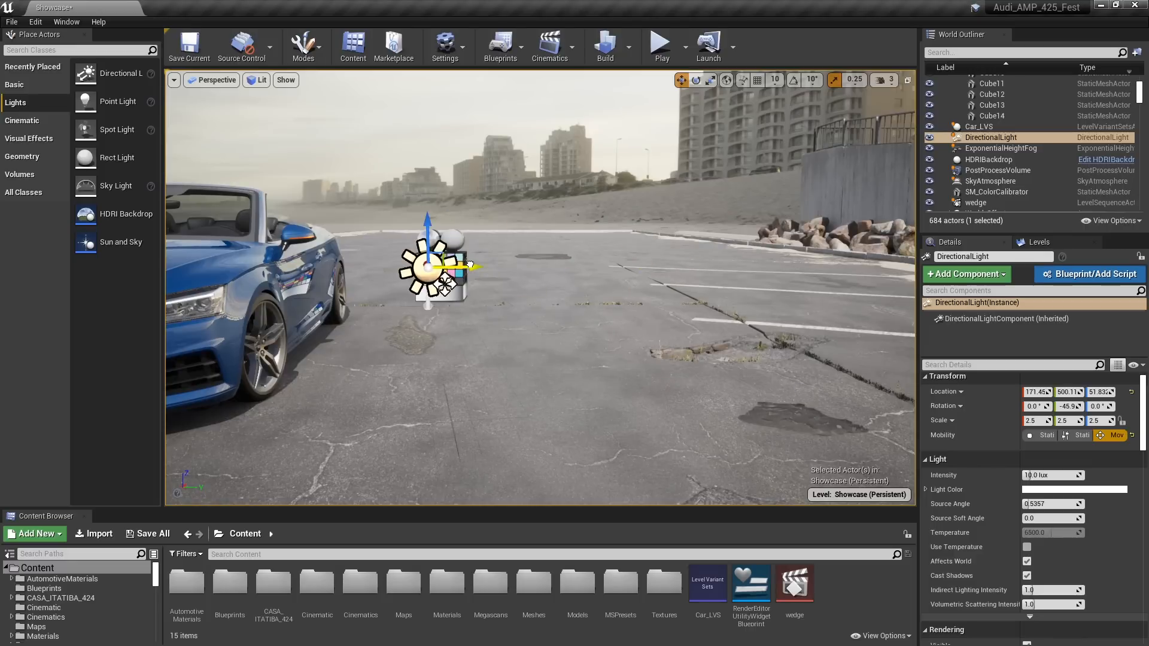
pyautogui.moveTo(465, 263); pyautogui.dragTo(534, 341, button='right')
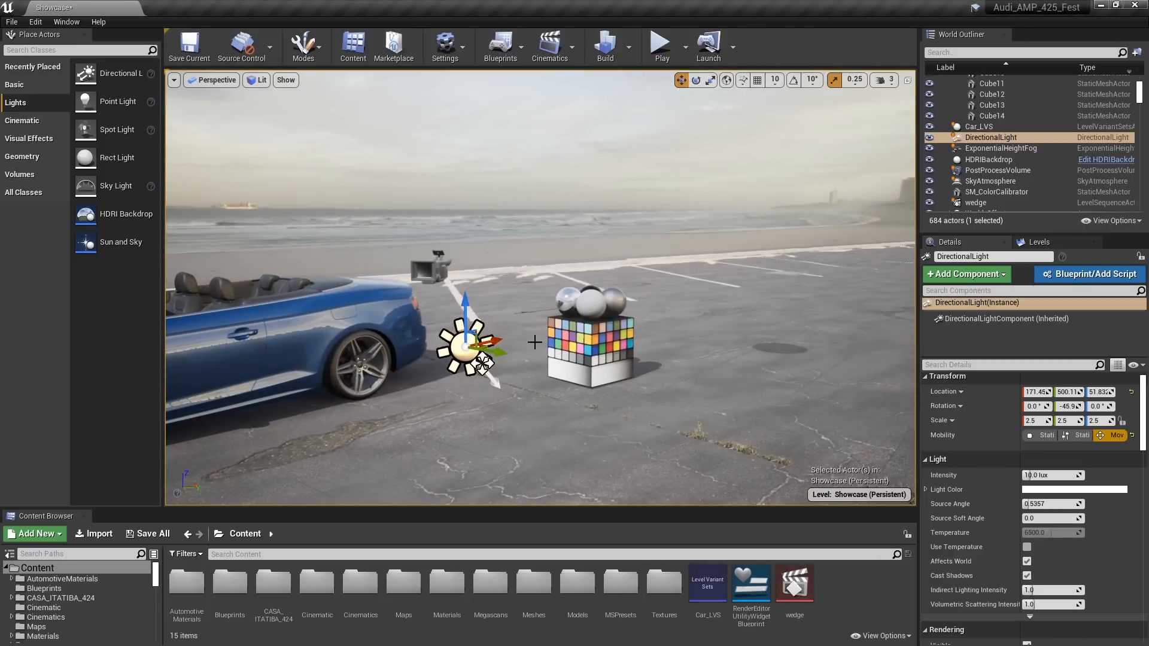
pyautogui.moveTo(495, 340); pyautogui.dragTo(525, 334)
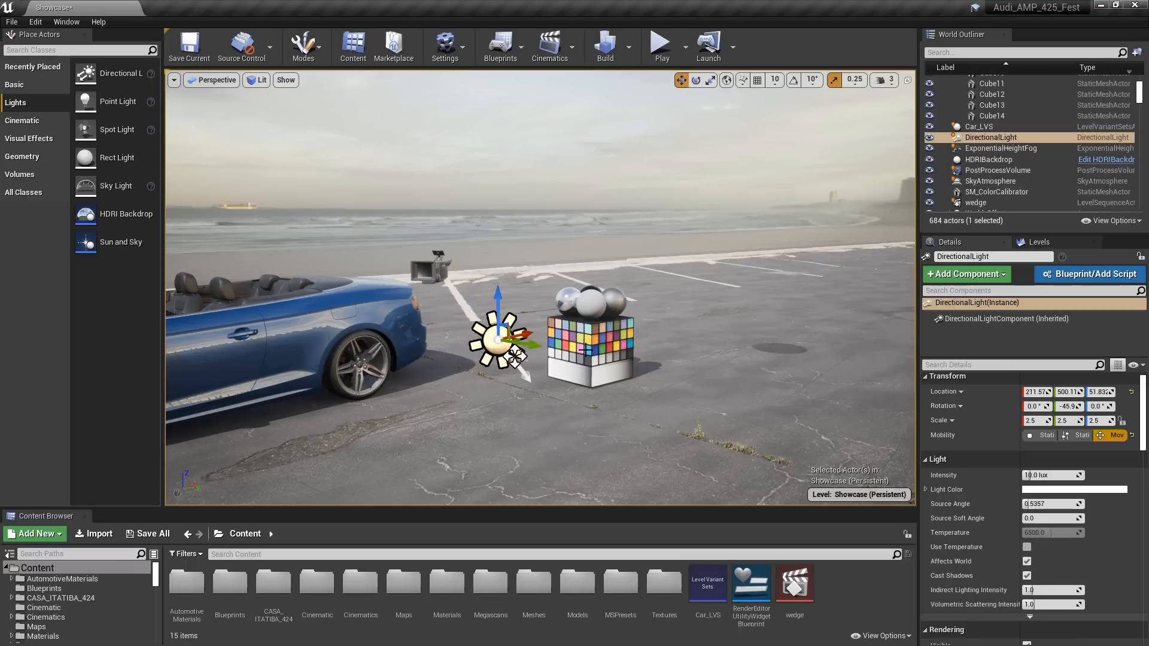
# Raise the viewport's EV100 exposure to about 3.9, select the color calibrator and frame its chrome ball closely
pyautogui.click(259, 79)
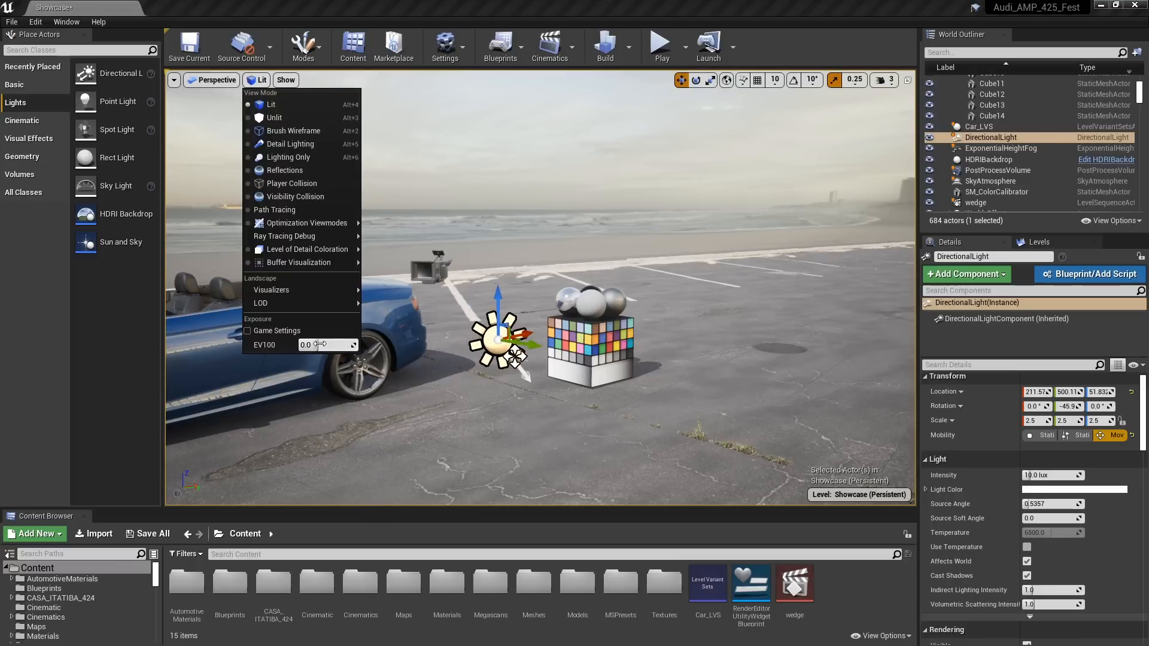
pyautogui.moveTo(321, 344)
pyautogui.mouseDown()
pyautogui.moveTo(344, 344)
pyautogui.moveTo(323, 343)
pyautogui.mouseUp()
pyautogui.click(582, 354)
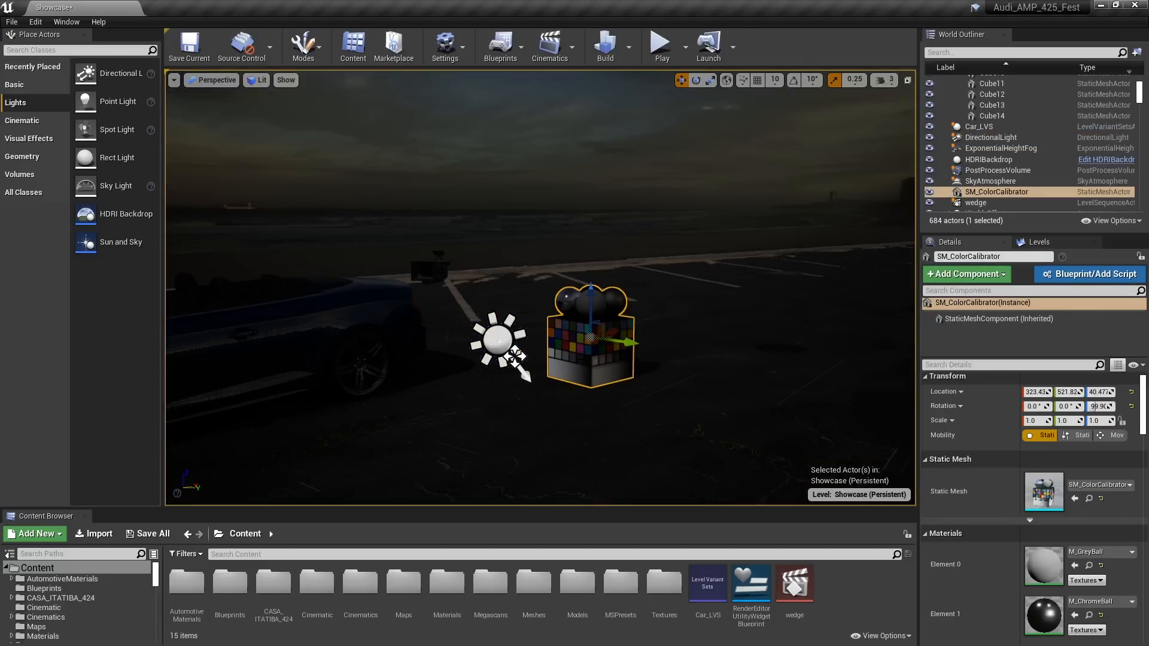
pyautogui.press('e')
pyautogui.moveTo(587, 351); pyautogui.dragTo(520, 351)
pyautogui.moveTo(521, 351); pyautogui.dragTo(460, 351, button='right')
pyautogui.press('d')
pyautogui.press('w')
pyautogui.press('d')
pyautogui.moveTo(461, 351); pyautogui.dragTo(368, 306, button='middle')
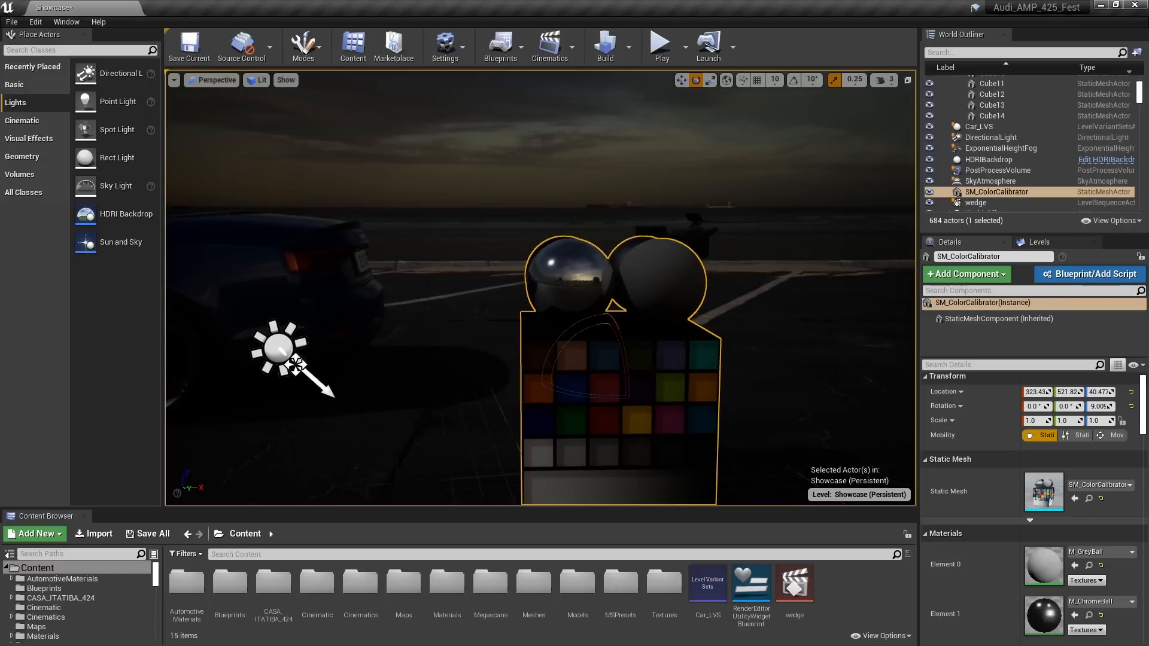
# Rotate the Directional Light to about -9.3°, -18° and -110° to match the sun reflected in the chrome ball
pyautogui.click(295, 364)
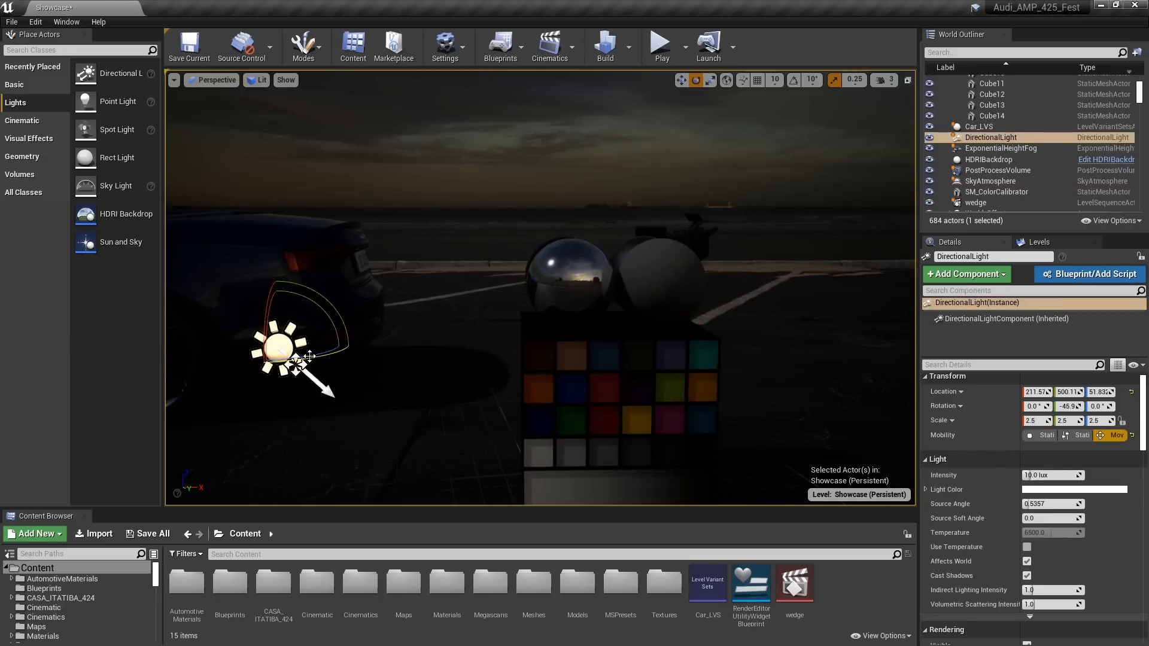
pyautogui.moveTo(309, 355); pyautogui.dragTo(295, 364)
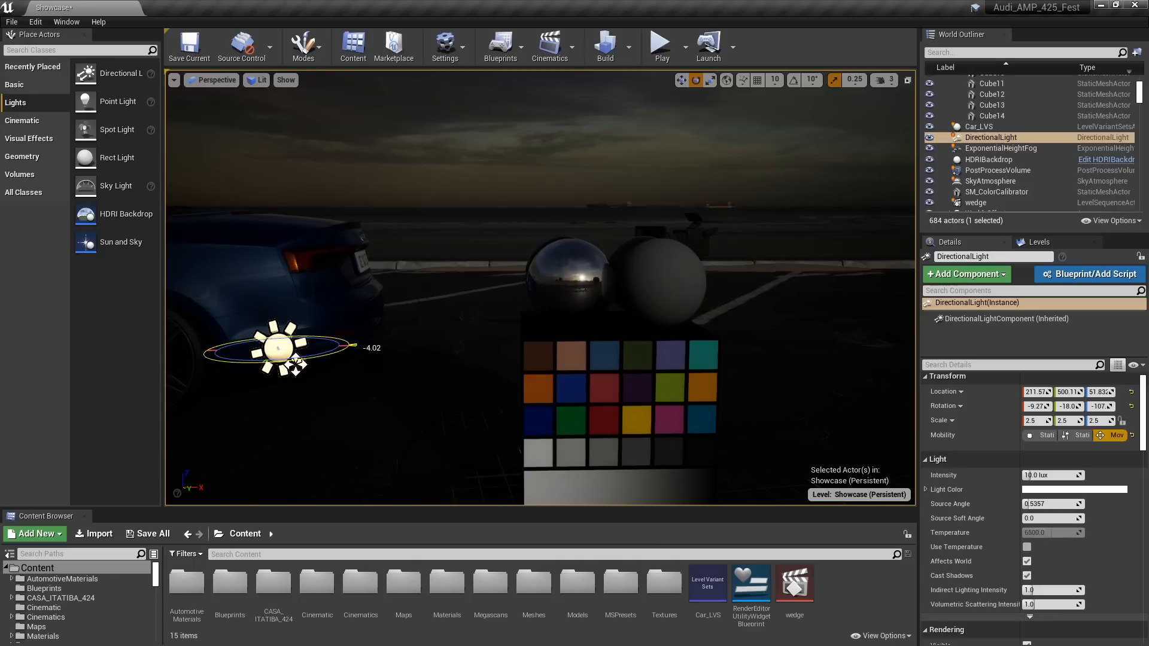
pyautogui.moveTo(296, 364); pyautogui.dragTo(321, 354)
# Reset the viewport's EV100 exposure to 0
pyautogui.click(285, 79)
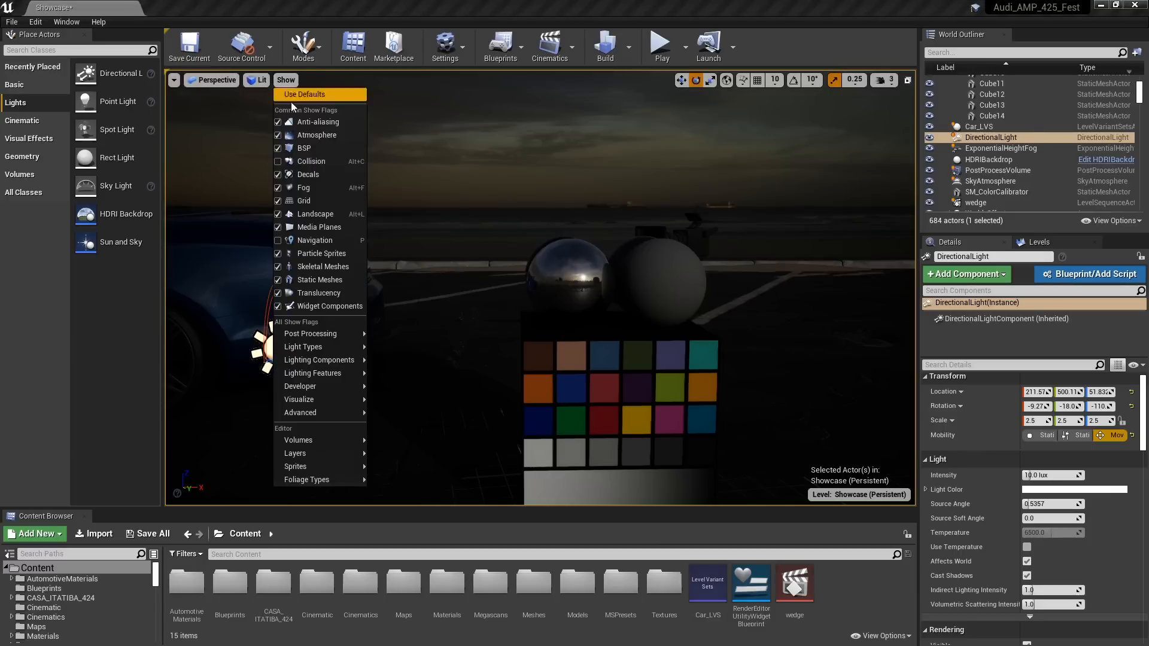
pyautogui.click(320, 200)
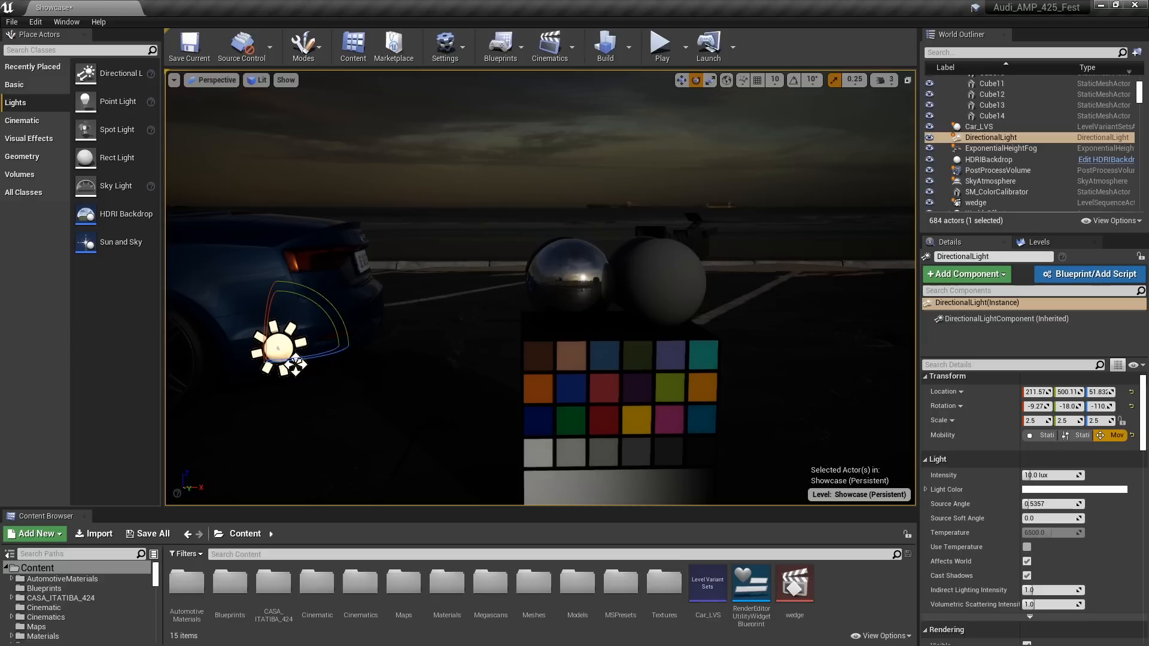
pyautogui.click(257, 80)
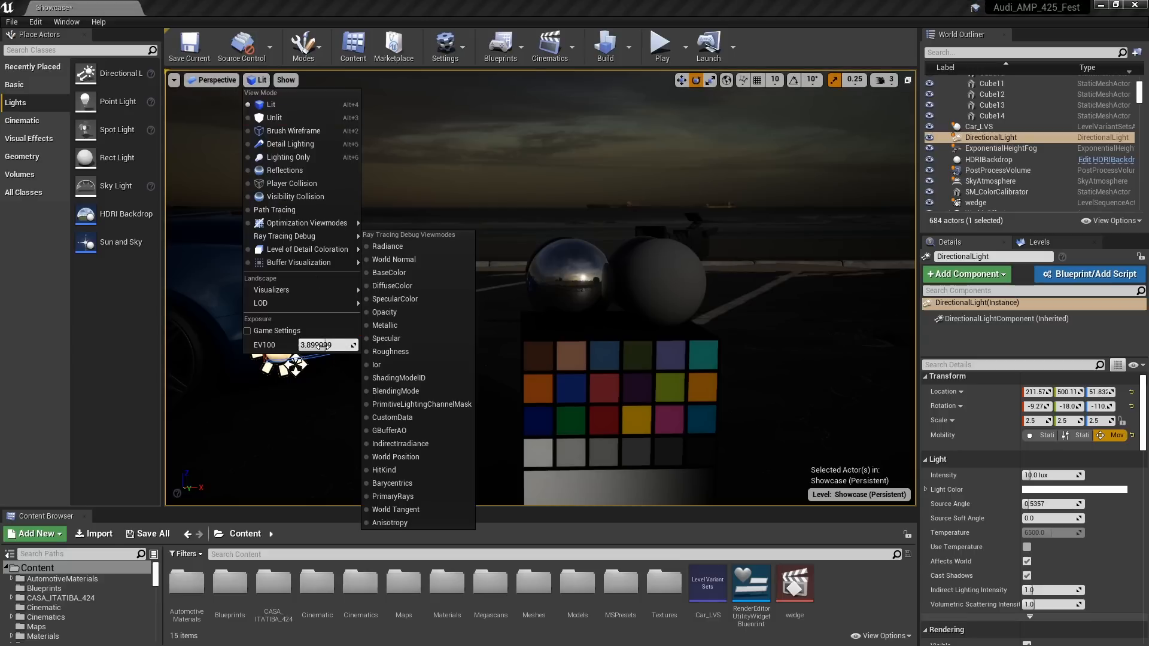
pyautogui.write('0')
pyautogui.press('Return')
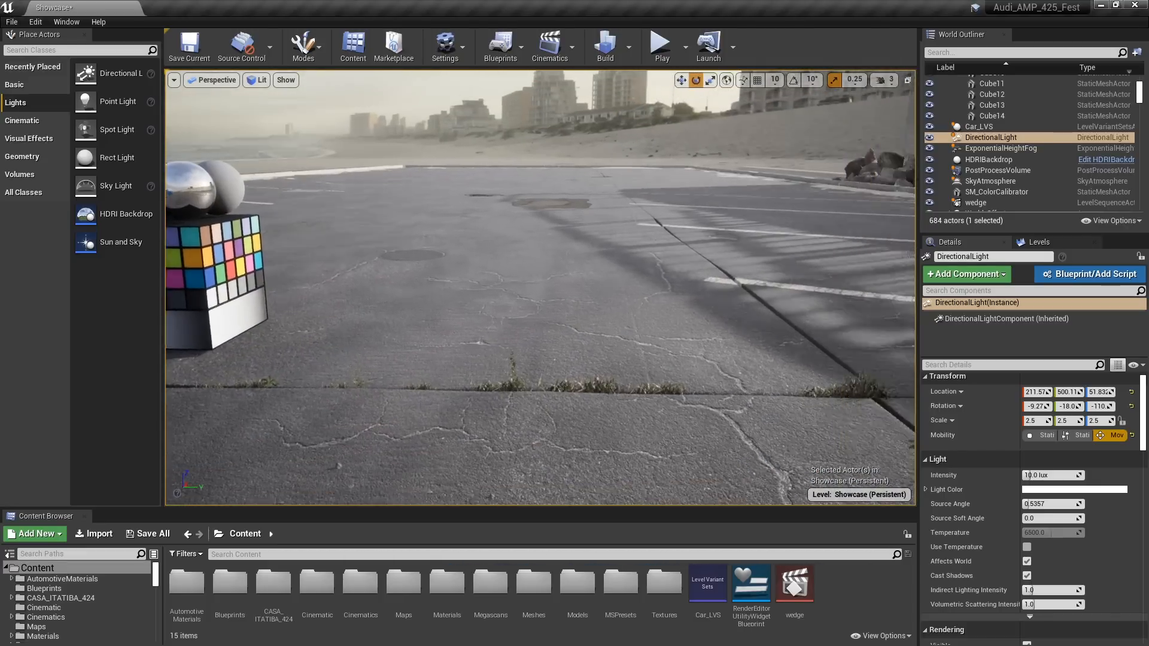
# Fine-tune the Directional Light's rotation beside the car to about -9.9°, -16.3° and -109°
pyautogui.moveTo(692, 360)
pyautogui.mouseDown(button='right')
pyautogui.moveTo(826, 365)
pyautogui.moveTo(692, 360)
pyautogui.mouseUp(button='right')
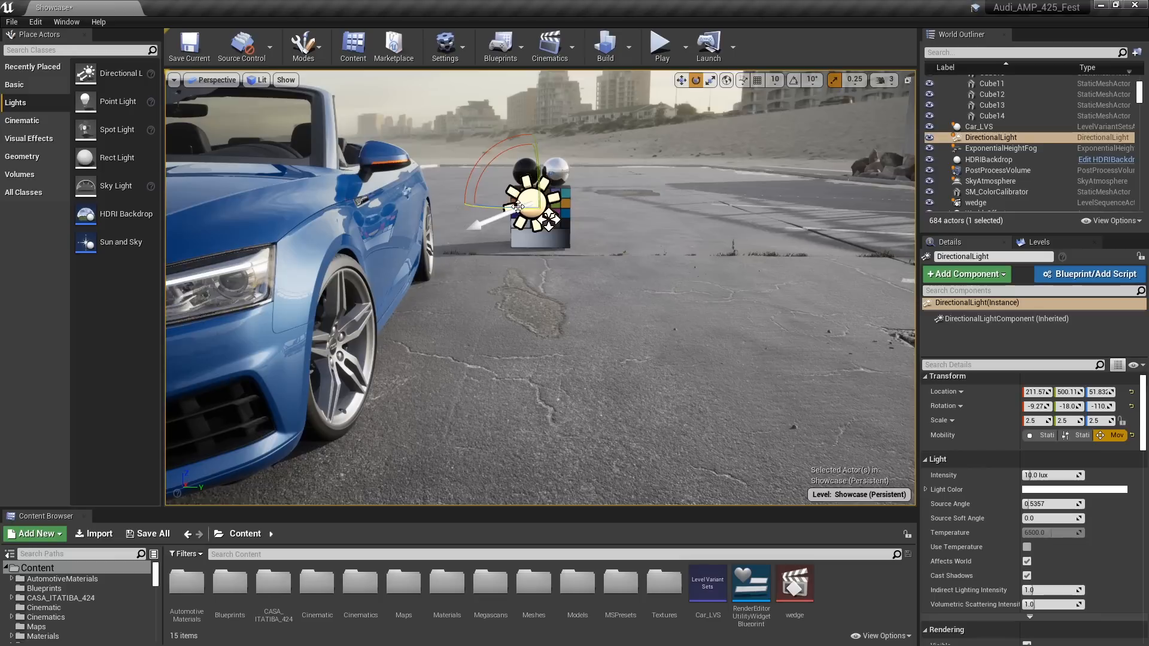
pyautogui.moveTo(518, 207); pyautogui.dragTo(521, 197)
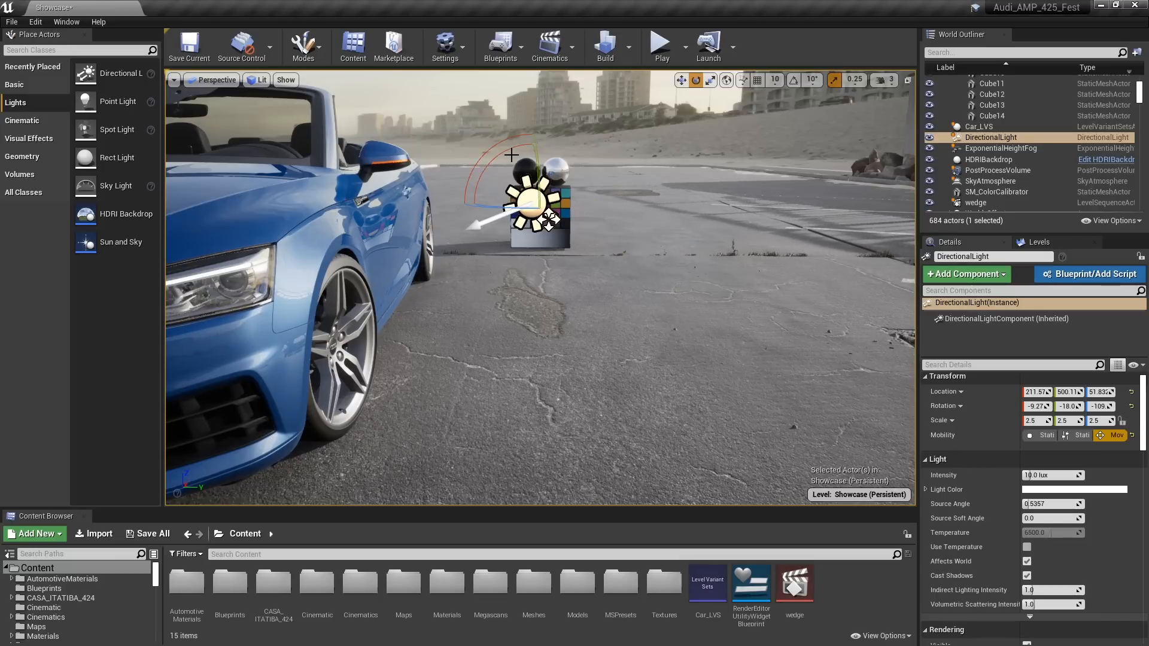
pyautogui.moveTo(511, 155); pyautogui.dragTo(532, 155, button='right')
pyautogui.moveTo(502, 222); pyautogui.dragTo(646, 263)
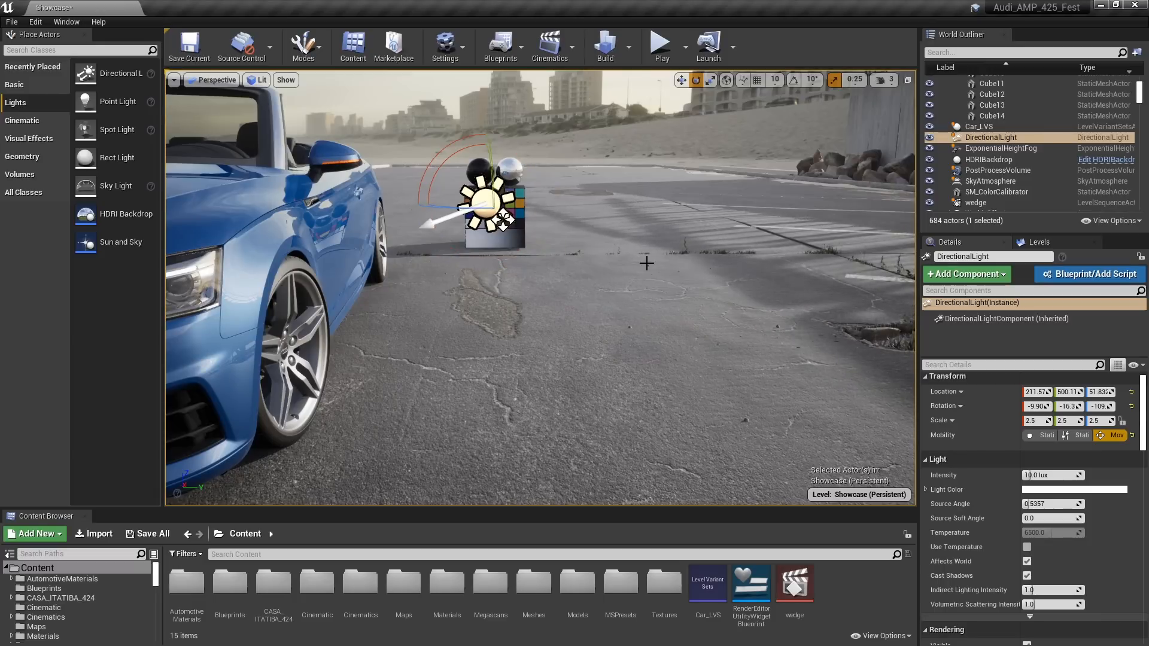
# Try a Temperature of 4000 on the Directional Light while viewing the car's front, and turn Use Temperature off again
pyautogui.moveTo(626, 362); pyautogui.dragTo(532, 341, button='right')
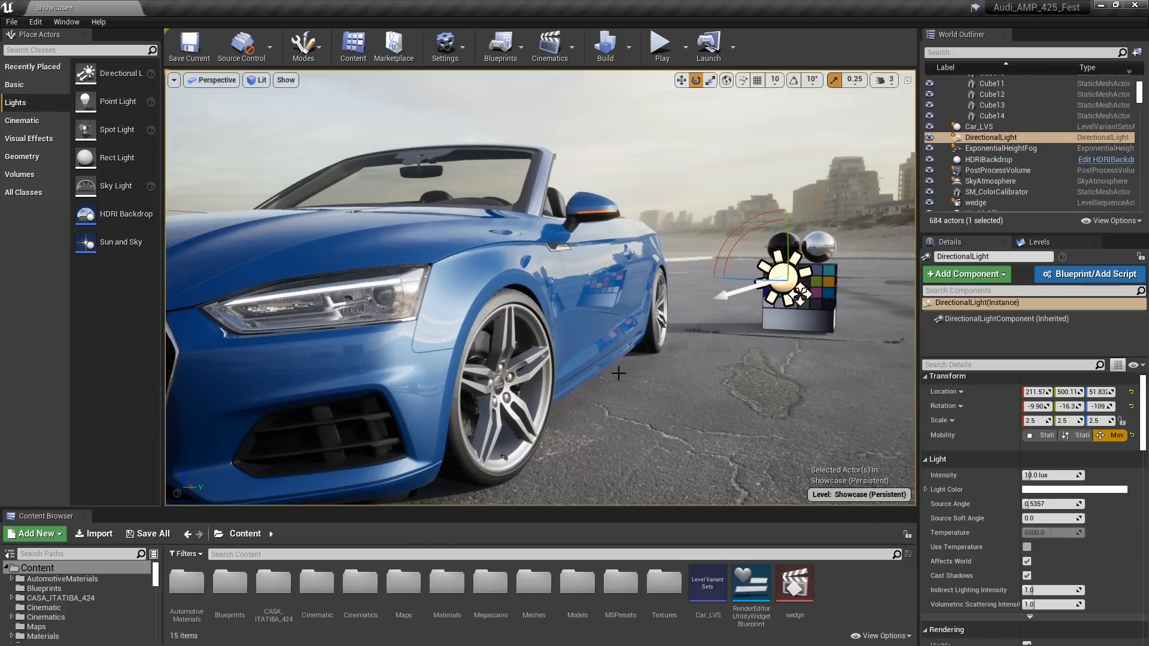
pyautogui.moveTo(618, 374); pyautogui.dragTo(607, 384)
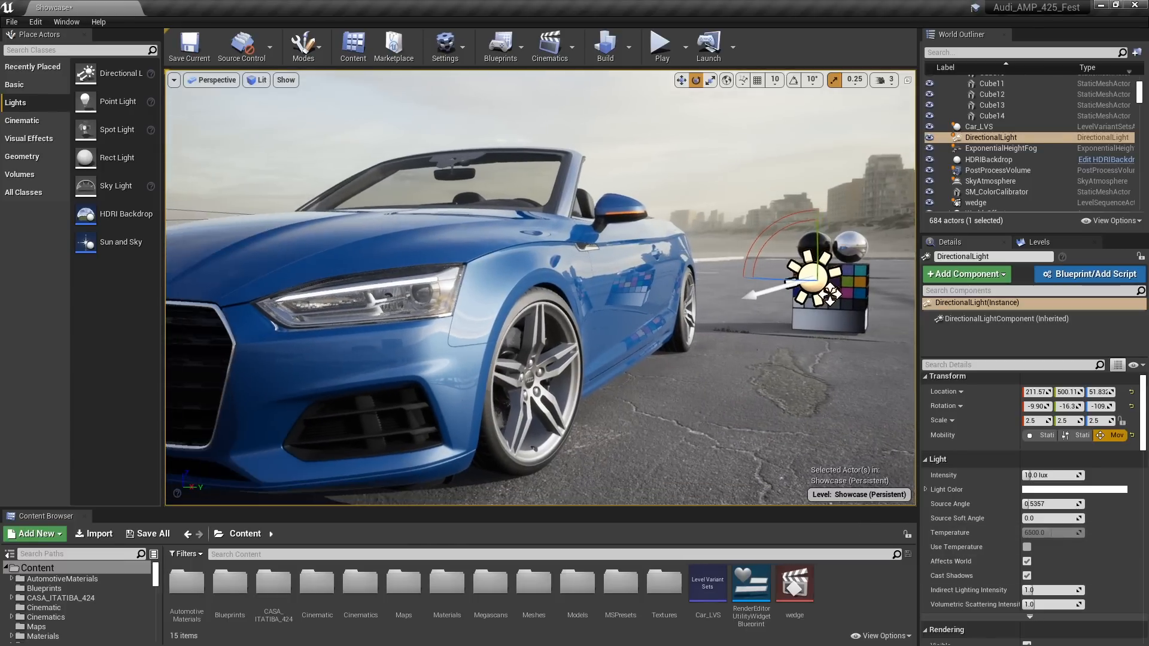
pyautogui.click(1027, 547)
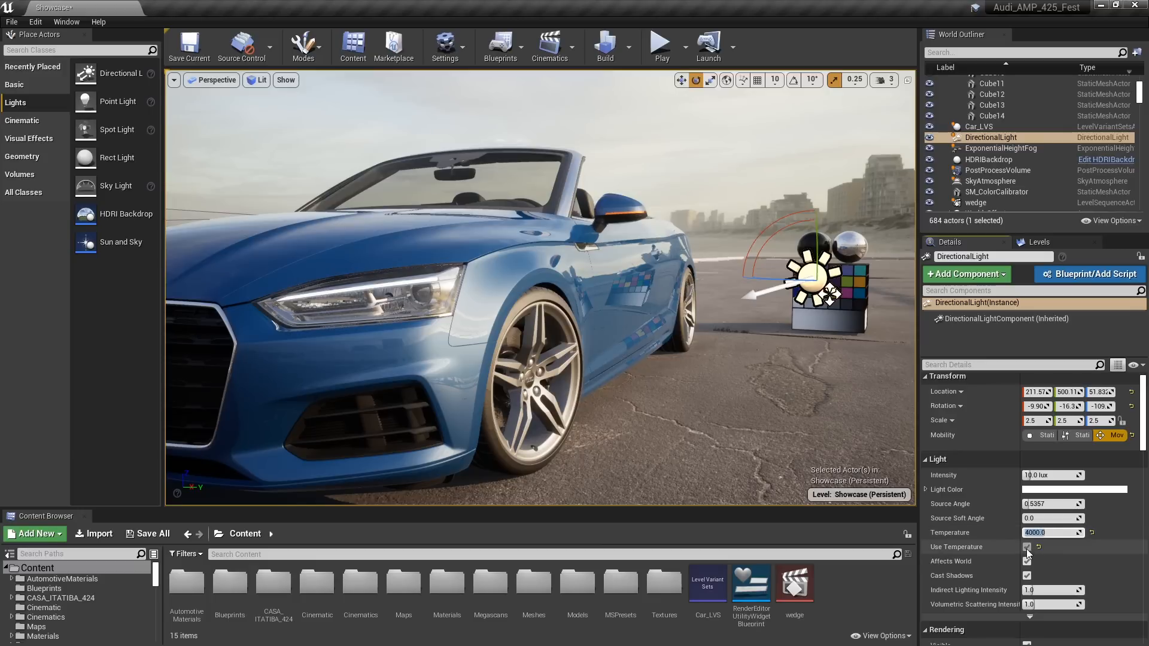
pyautogui.click(1026, 547)
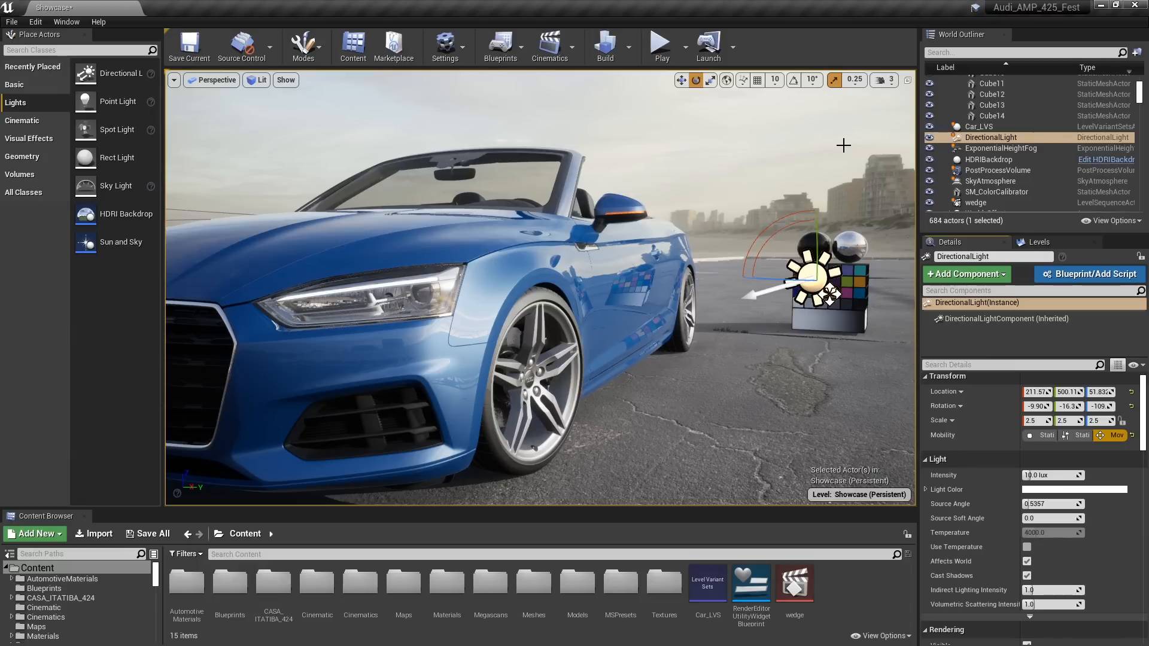
# Search the Directional Light's settings for "fog", enable Atmosphere / Fog Sun Light and clear the search
pyautogui.click(975, 363)
pyautogui.write('fog')
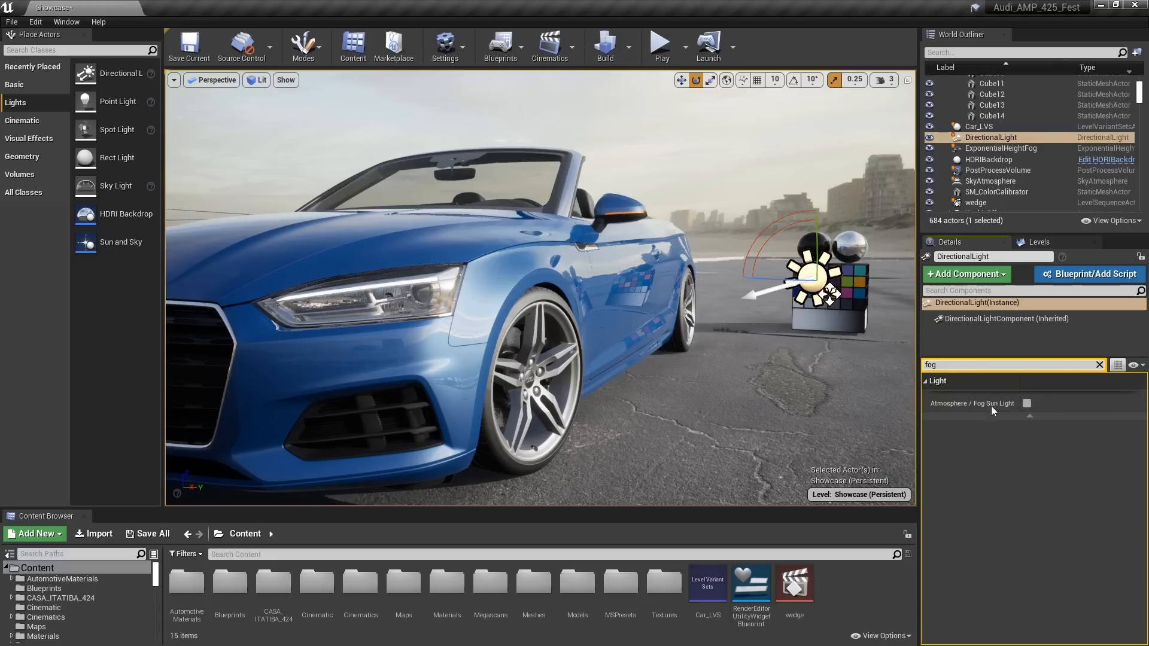
pyautogui.click(1026, 404)
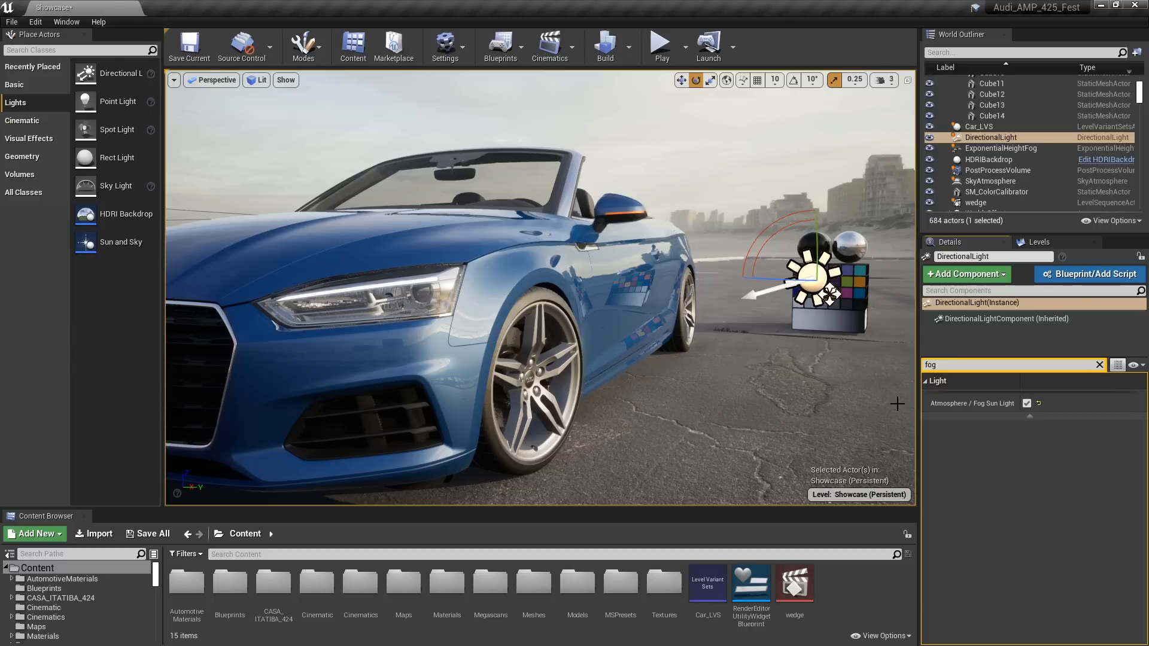
pyautogui.click(1099, 364)
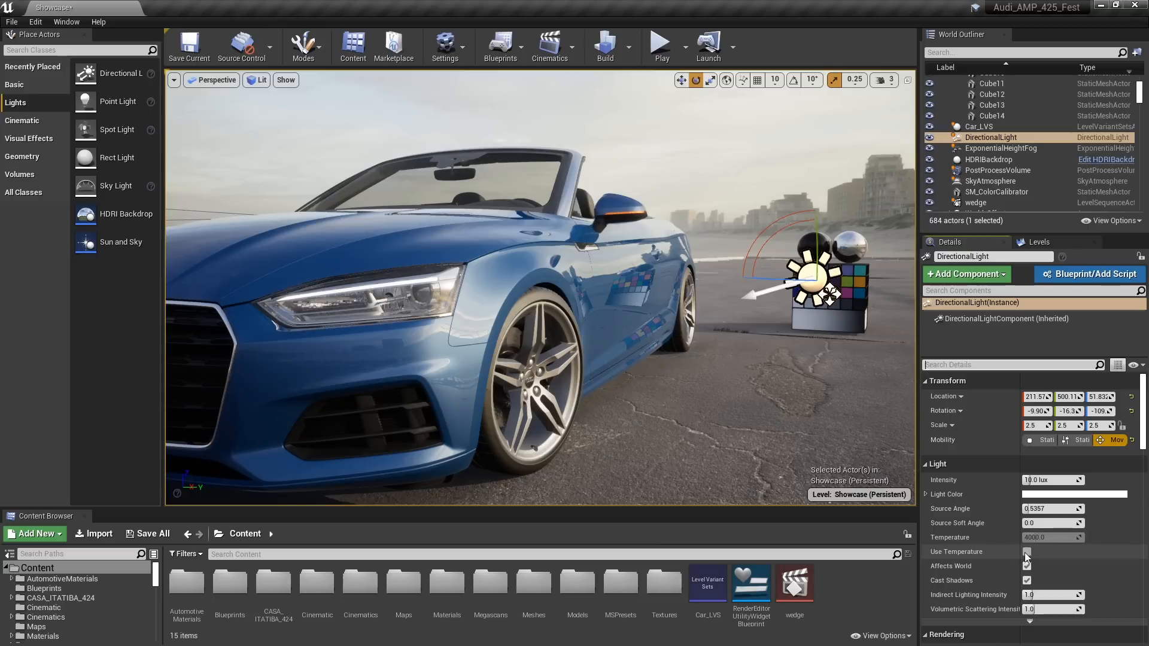
# Turn on Use Temperature for the Directional Light and set its Temperature to 5200
pyautogui.click(1043, 537)
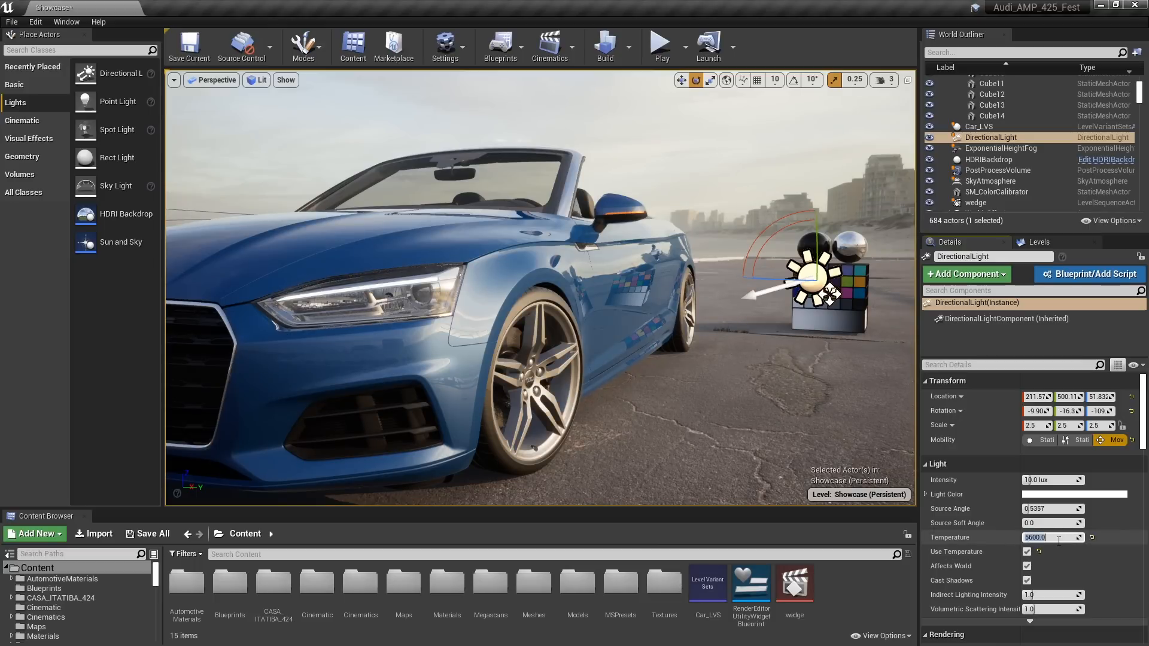
pyautogui.moveTo(620, 317); pyautogui.dragTo(610, 303)
pyautogui.moveTo(610, 303)
pyautogui.mouseDown(button='right')
pyautogui.moveTo(624, 292)
pyautogui.moveTo(602, 287)
pyautogui.mouseUp(button='right')
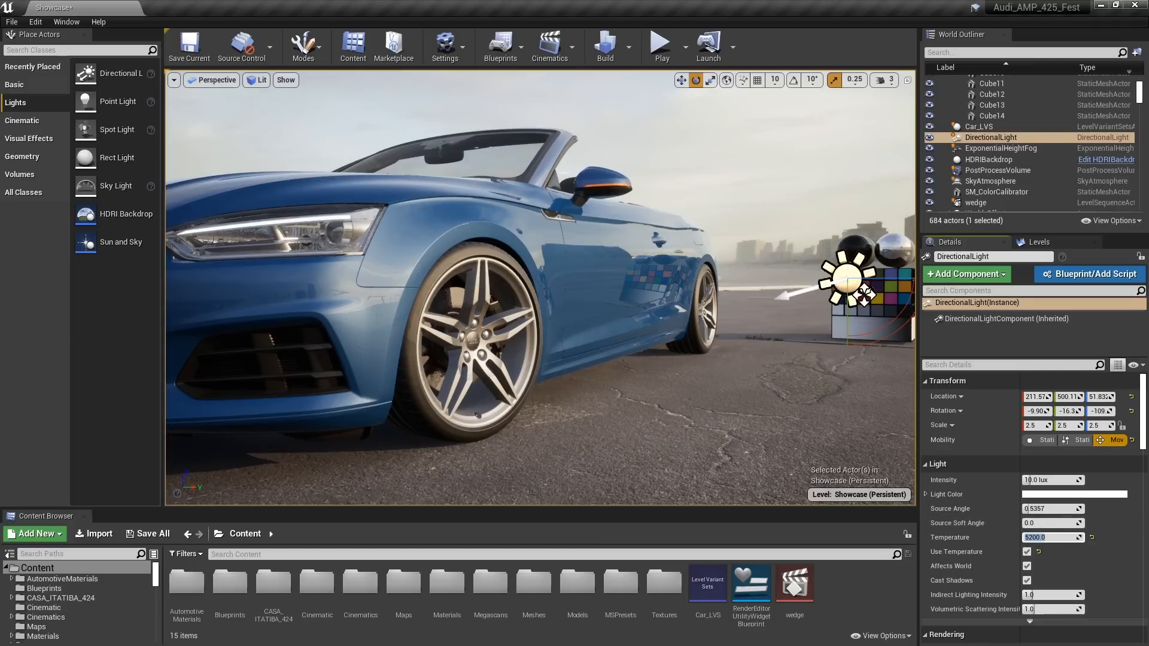
pyautogui.moveTo(688, 359); pyautogui.dragTo(671, 378)
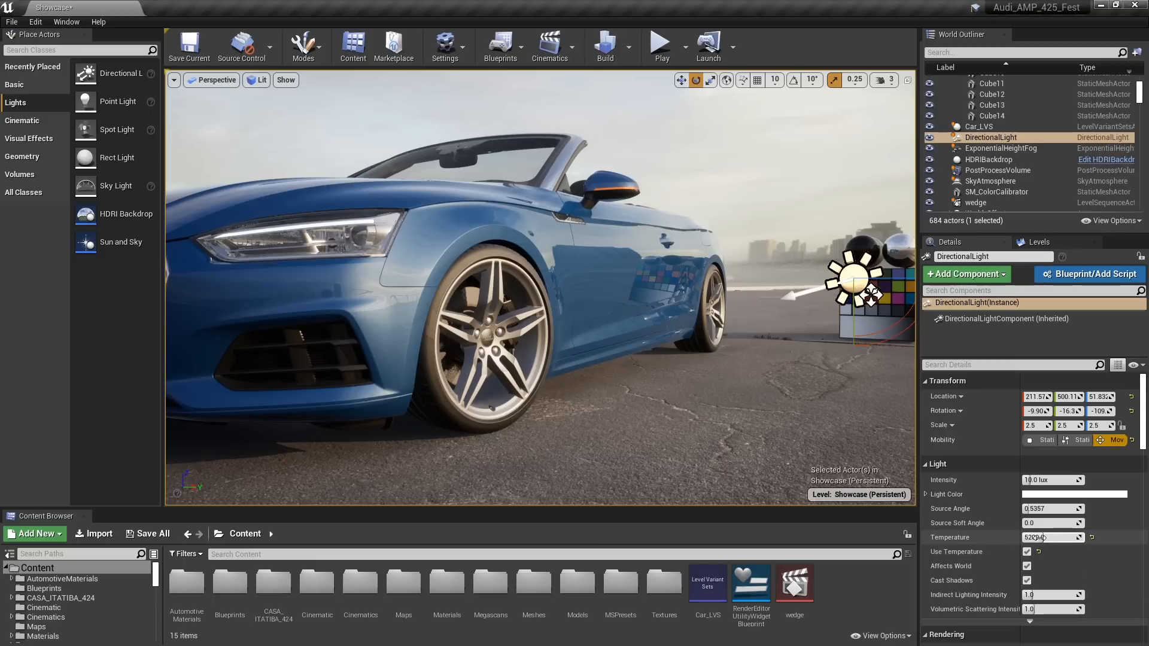
# Set the Directional Light's Source Angle to 2.0 while viewing the fence shadows on the ground
pyautogui.moveTo(708, 384); pyautogui.dragTo(855, 390, button='right')
pyautogui.press('a')
pyautogui.press('d')
pyautogui.press('w')
pyautogui.press('s')
pyautogui.press('a')
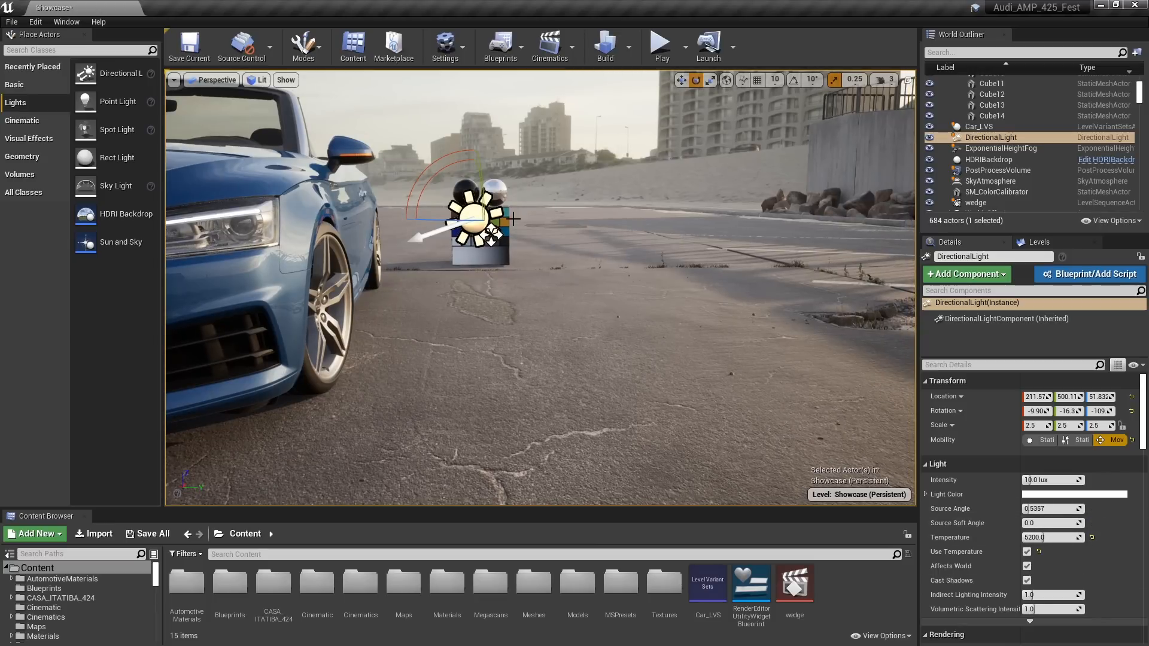
pyautogui.moveTo(513, 219); pyautogui.dragTo(622, 195, button='right')
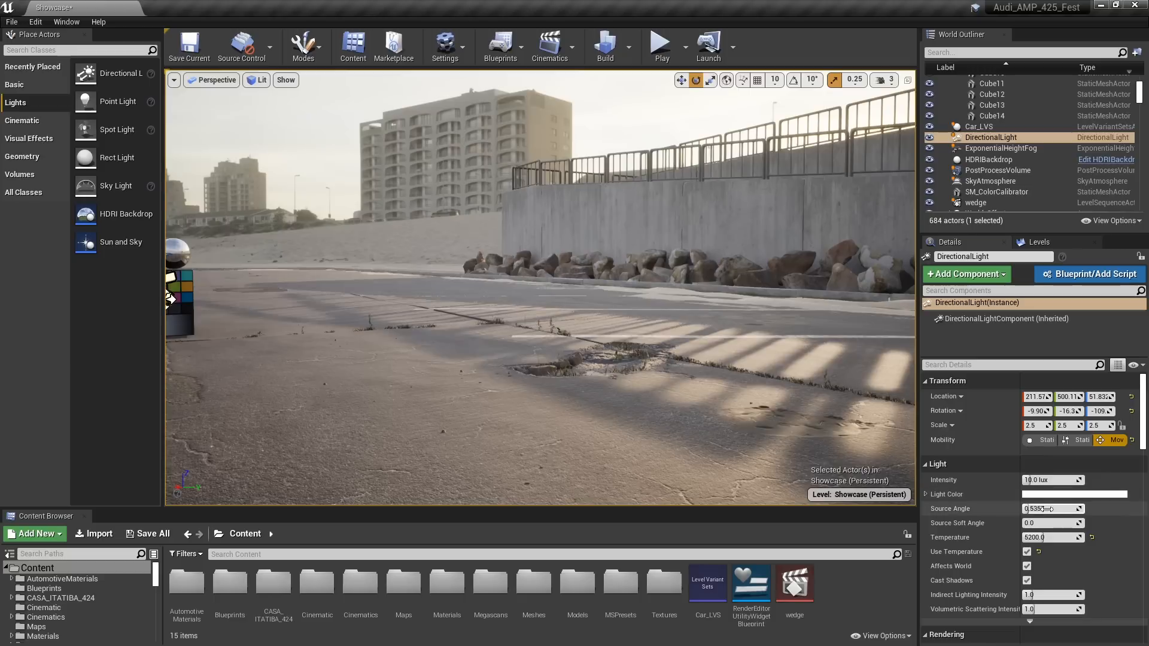
pyautogui.press('Return')
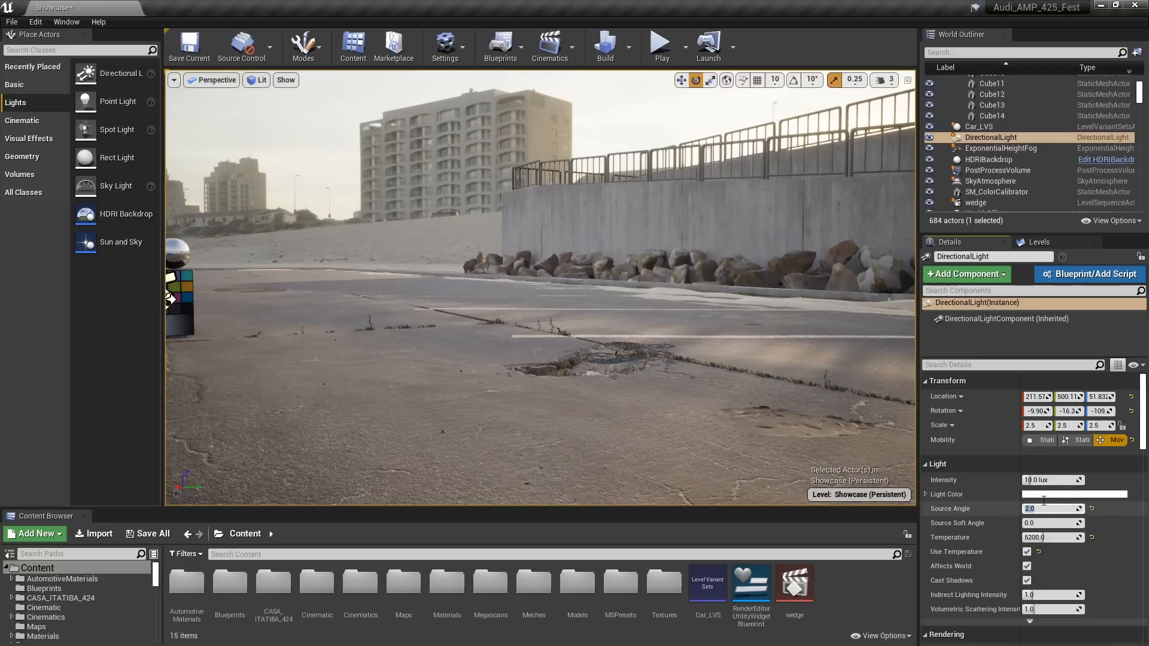
# Examine the Directional Light's shadows on the ground around the front of the car
pyautogui.moveTo(612, 357); pyautogui.dragTo(491, 358, button='right')
pyautogui.press('a')
pyautogui.press('s')
pyautogui.moveTo(694, 372); pyautogui.dragTo(634, 374, button='right')
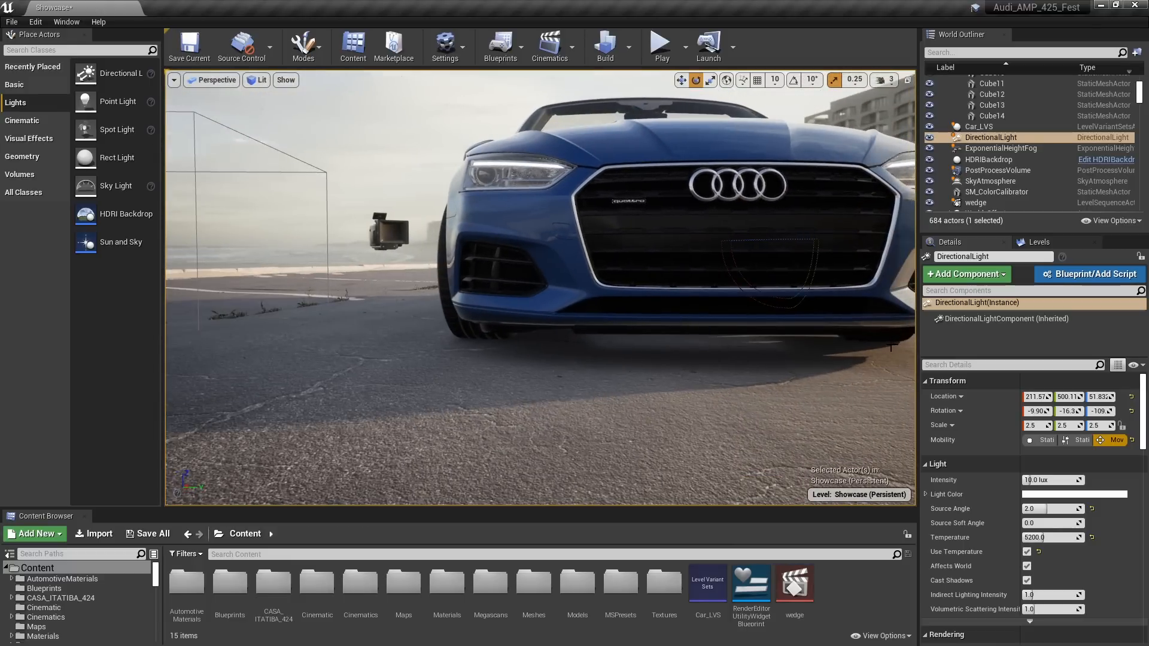
pyautogui.moveTo(891, 347); pyautogui.dragTo(667, 324, button='right')
pyautogui.press('a')
pyautogui.press('d')
pyautogui.press('a')
pyautogui.press('d')
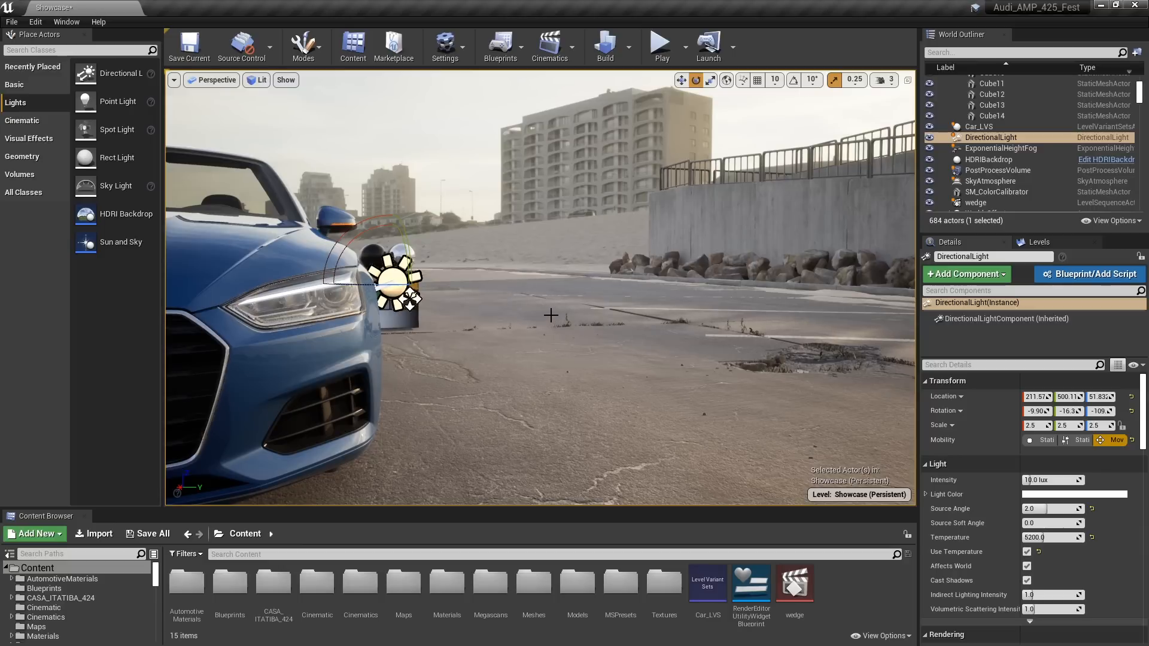
# Set the Directional Light's Source Soft Angle to 1.0 while viewing the sun highlight on the car door
pyautogui.moveTo(444, 278); pyautogui.dragTo(225, 280, button='right')
pyautogui.press('d')
pyautogui.press('d')
pyautogui.press('w')
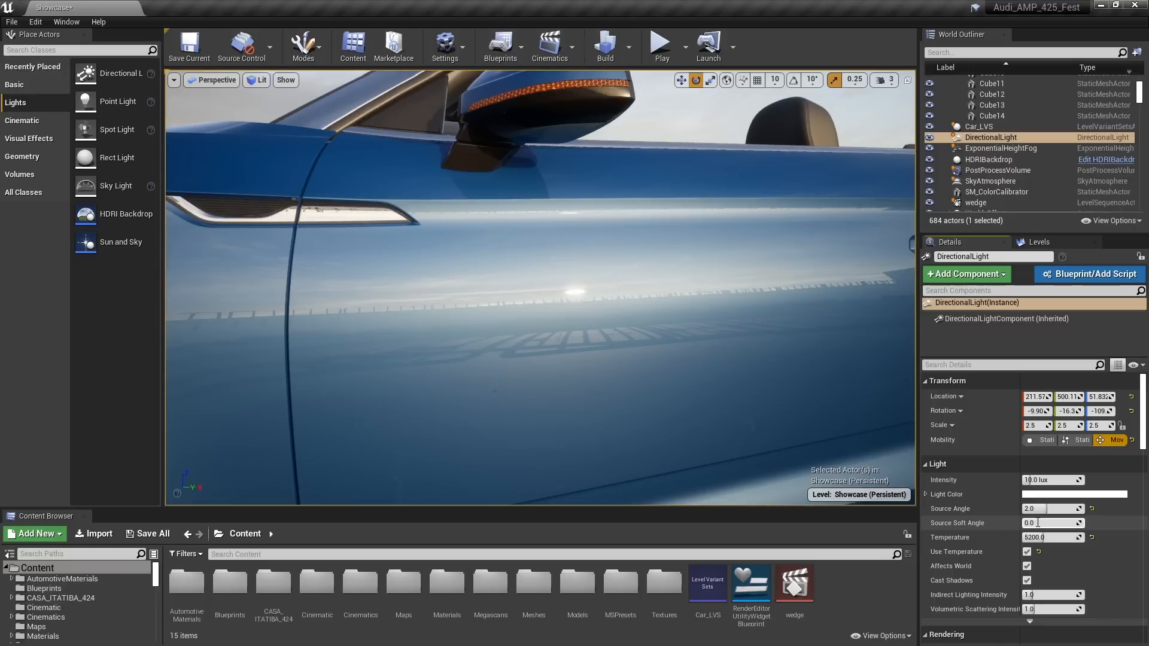
pyautogui.click(1038, 523)
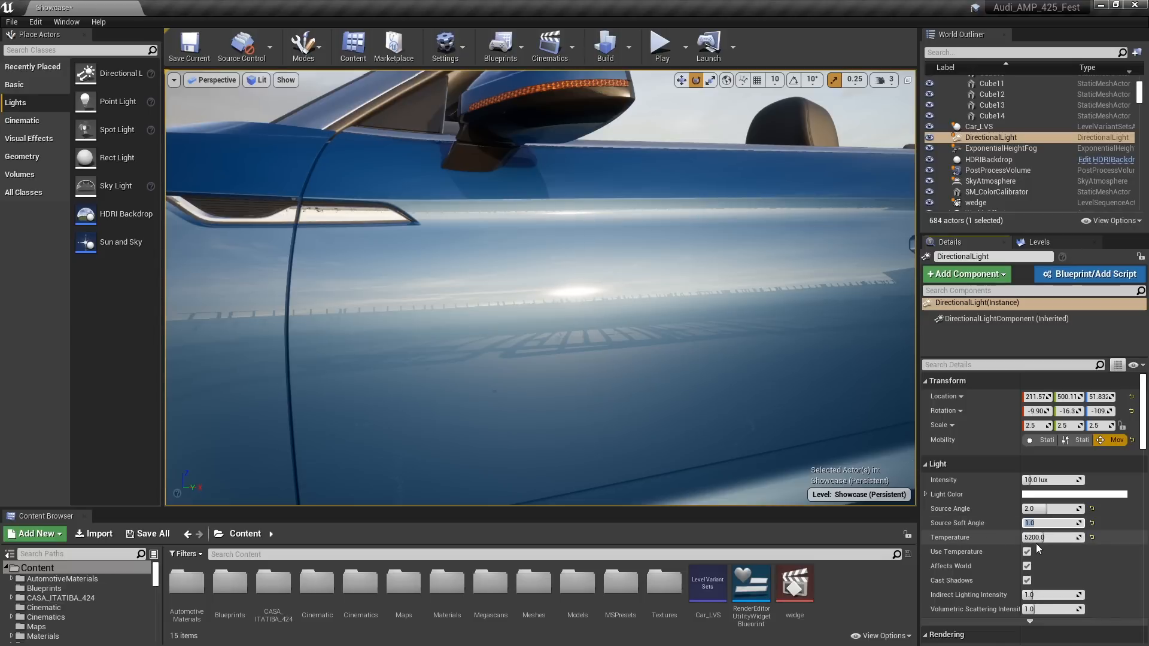
pyautogui.press('Return')
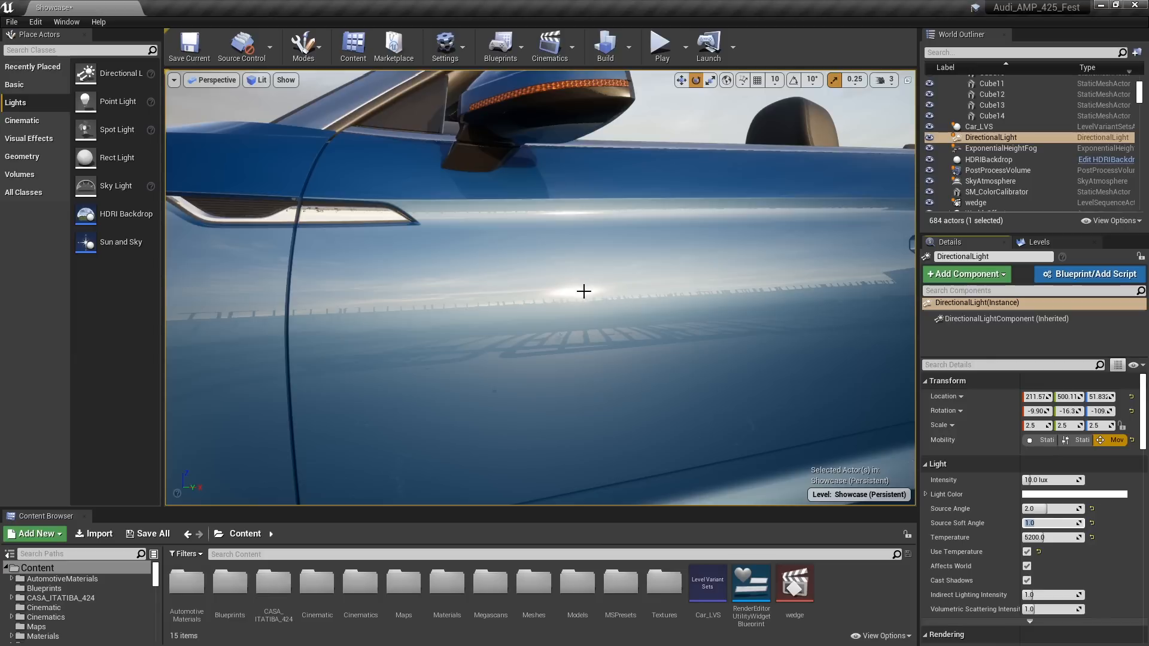
# Change the PostProcessVolume's Bloom Method to Convolution while viewing the car's headlight and front wheel
pyautogui.press('s')
pyautogui.moveTo(575, 290)
pyautogui.mouseDown(button='right')
pyautogui.moveTo(592, 291)
pyautogui.moveTo(563, 290)
pyautogui.moveTo(572, 292)
pyautogui.mouseUp(button='right')
pyautogui.press('s')
pyautogui.press('a')
pyautogui.press('w')
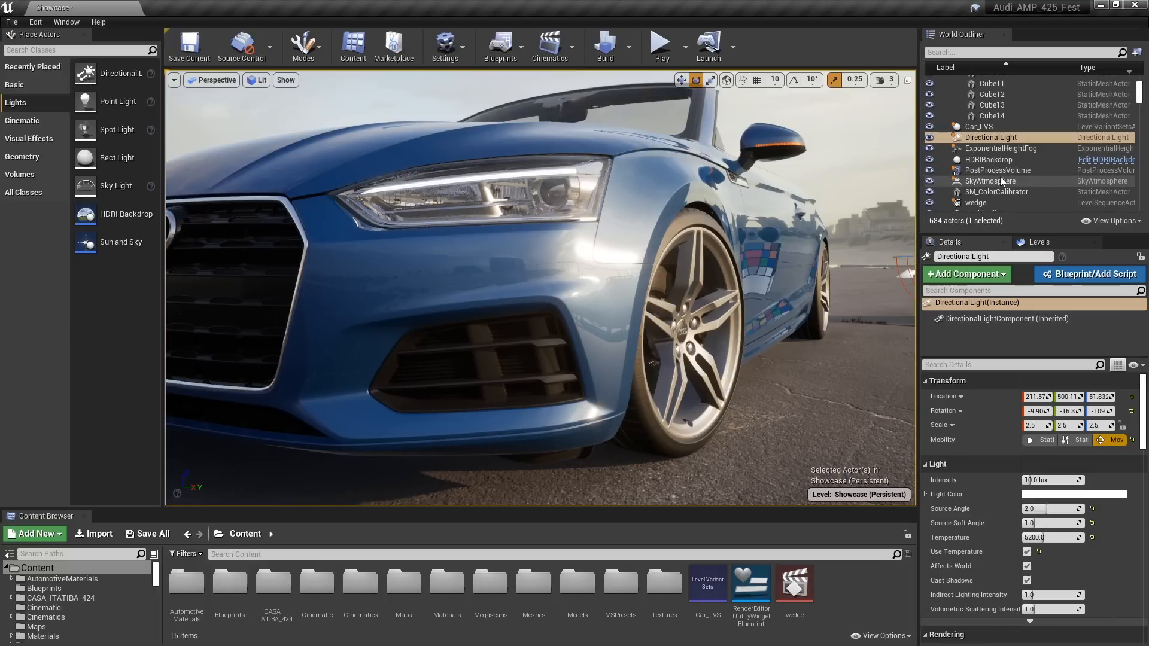
pyautogui.click(1044, 170)
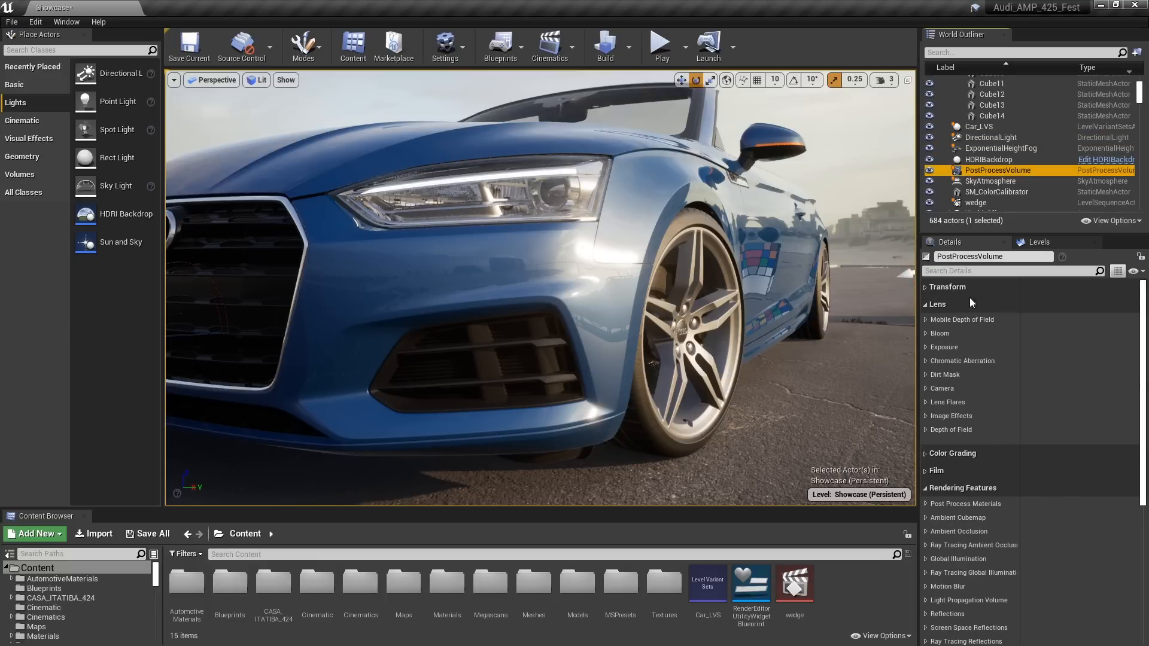
pyautogui.click(925, 333)
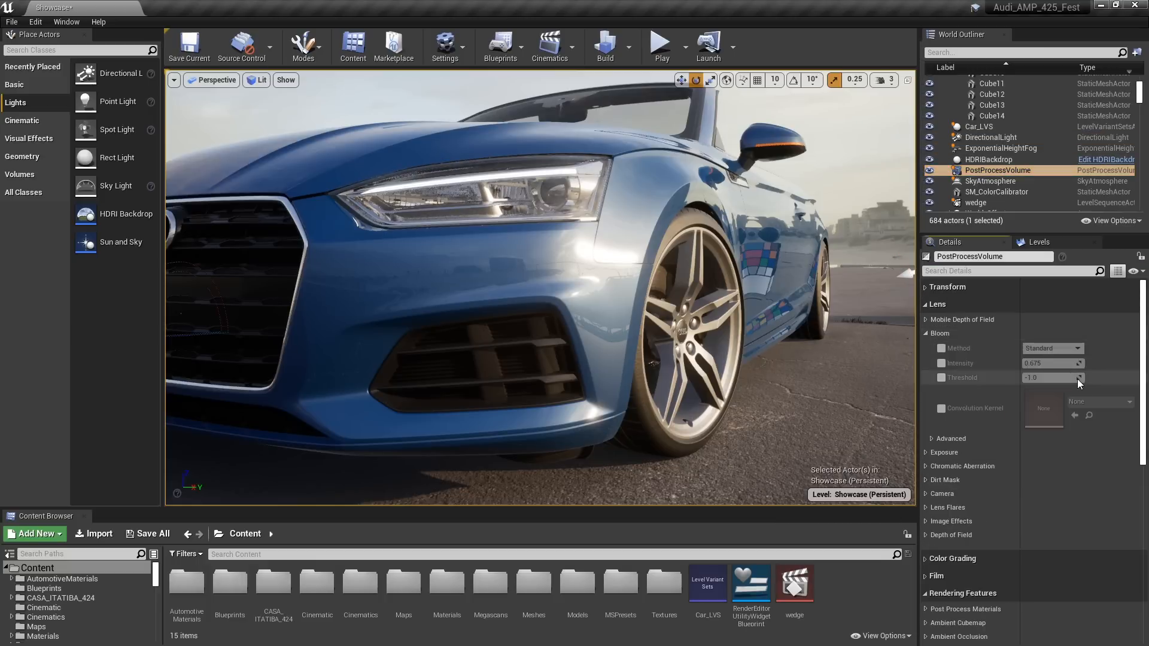
pyautogui.click(1050, 348)
pyautogui.click(1046, 367)
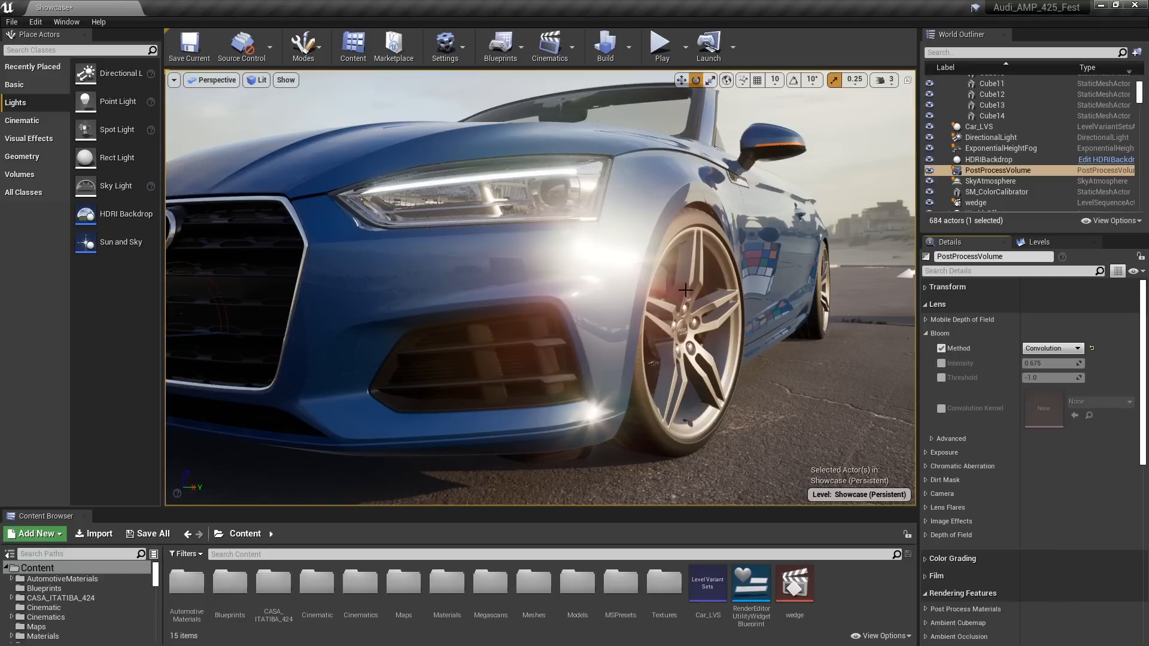
# Override Convolution Boost Mult in the PostProcessVolume's advanced Bloom settings and set it to 8.0
pyautogui.moveTo(710, 243); pyautogui.dragTo(742, 269)
pyautogui.moveTo(741, 269)
pyautogui.mouseDown(button='right')
pyautogui.moveTo(768, 270)
pyautogui.moveTo(756, 271)
pyautogui.mouseUp(button='right')
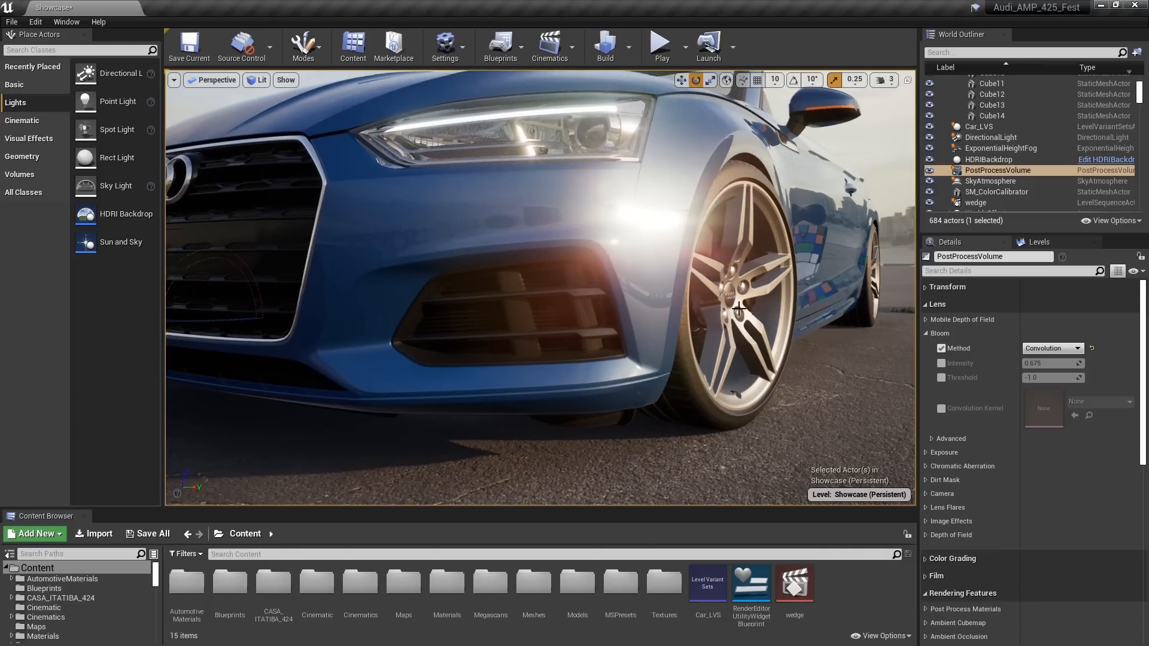
pyautogui.click(931, 439)
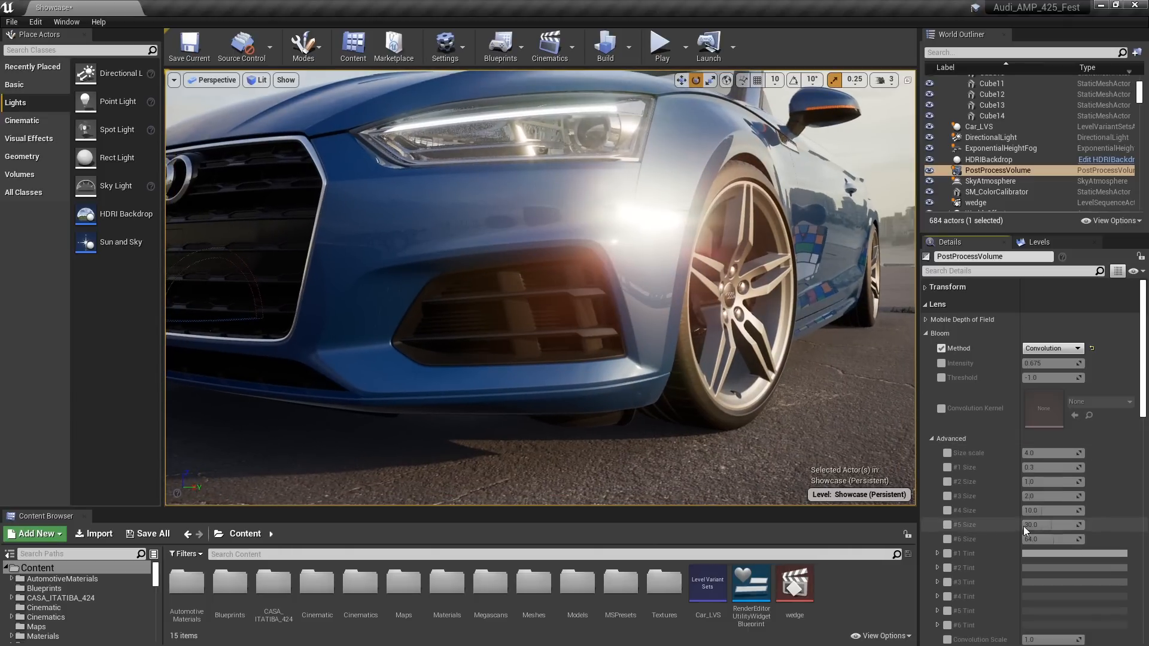
pyautogui.scroll(-3, 1025, 526)
pyautogui.scroll(-3, 1027, 524)
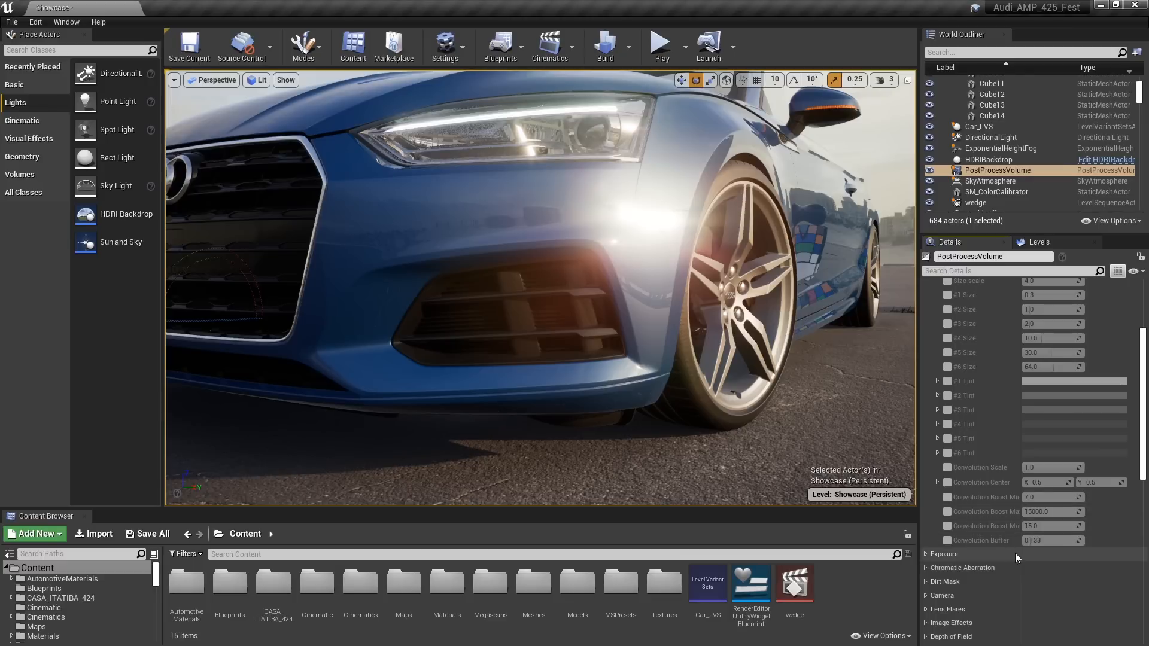
pyautogui.moveTo(1020, 556); pyautogui.dragTo(1044, 556)
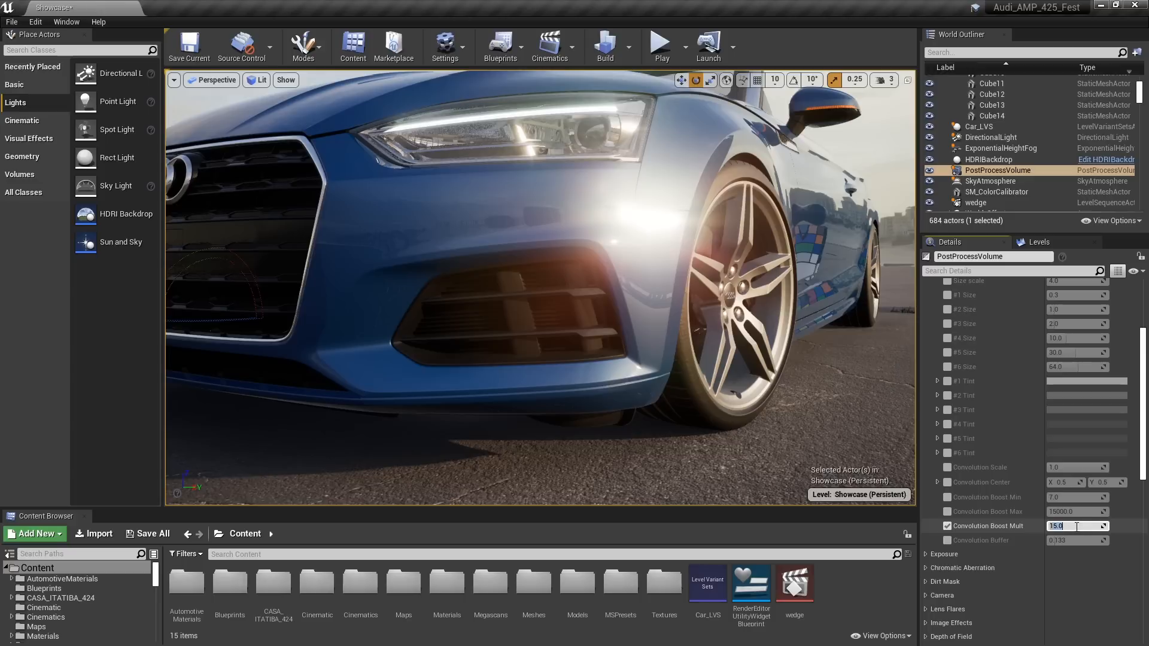
pyautogui.click(1067, 526)
pyautogui.write('8')
pyautogui.press('Return')
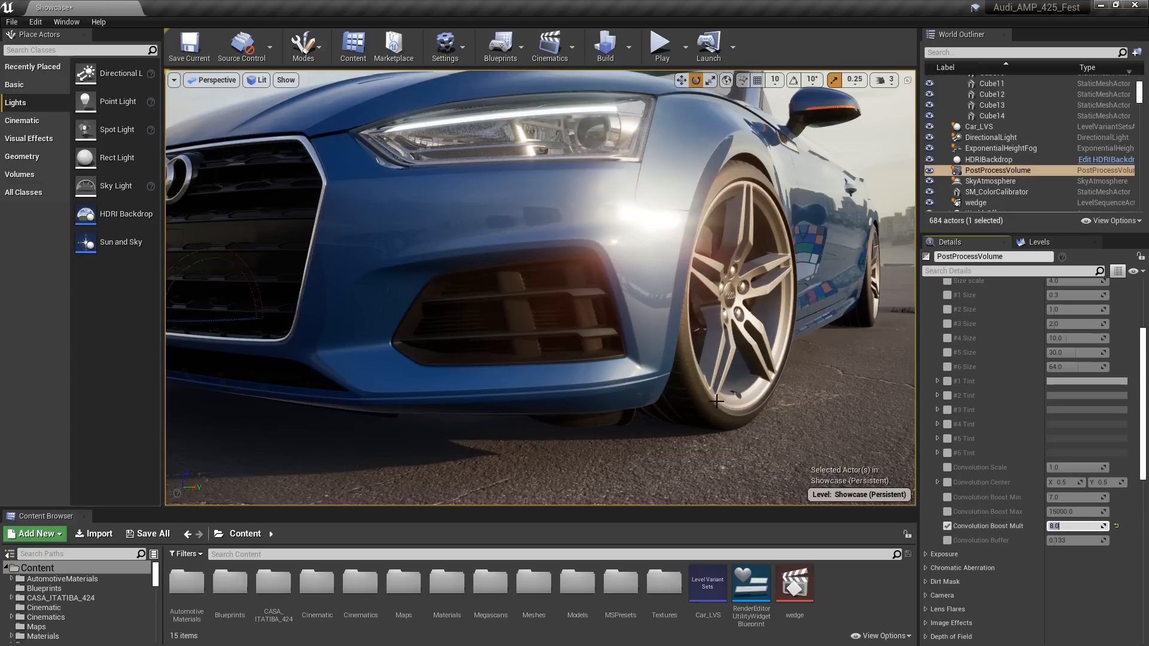
# Hide the HDRIBackdrop while viewing the sky above the car's side
pyautogui.moveTo(717, 402); pyautogui.dragTo(773, 368, button='right')
pyautogui.press('d')
pyautogui.press('a')
pyautogui.press('a')
pyautogui.press('q')
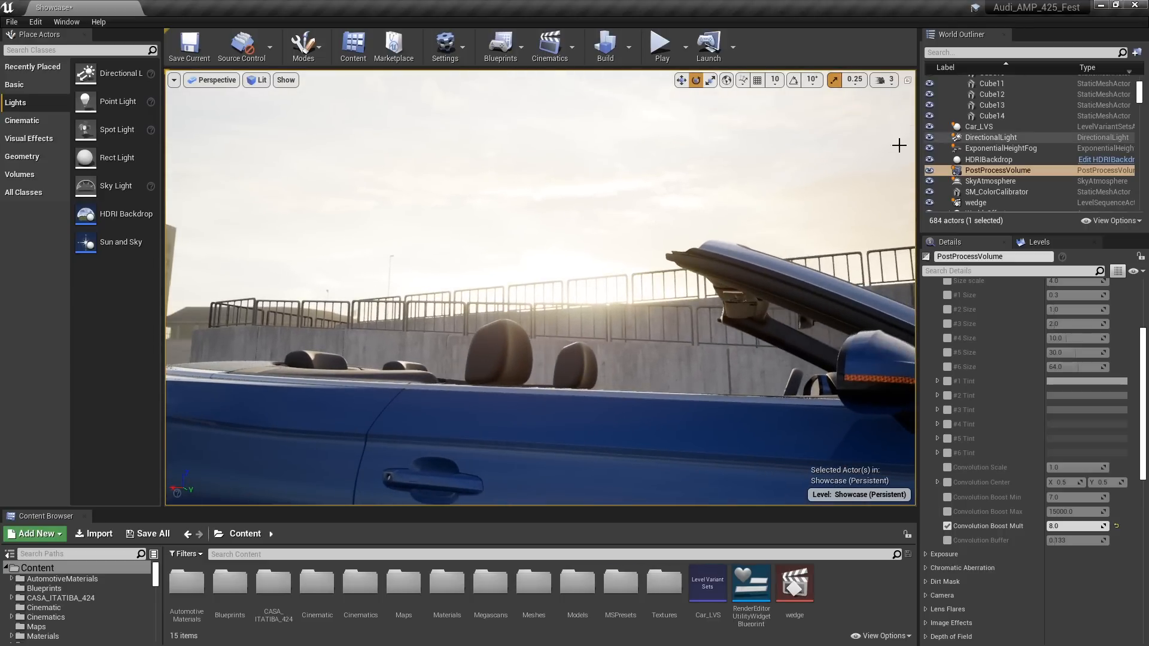
pyautogui.click(929, 160)
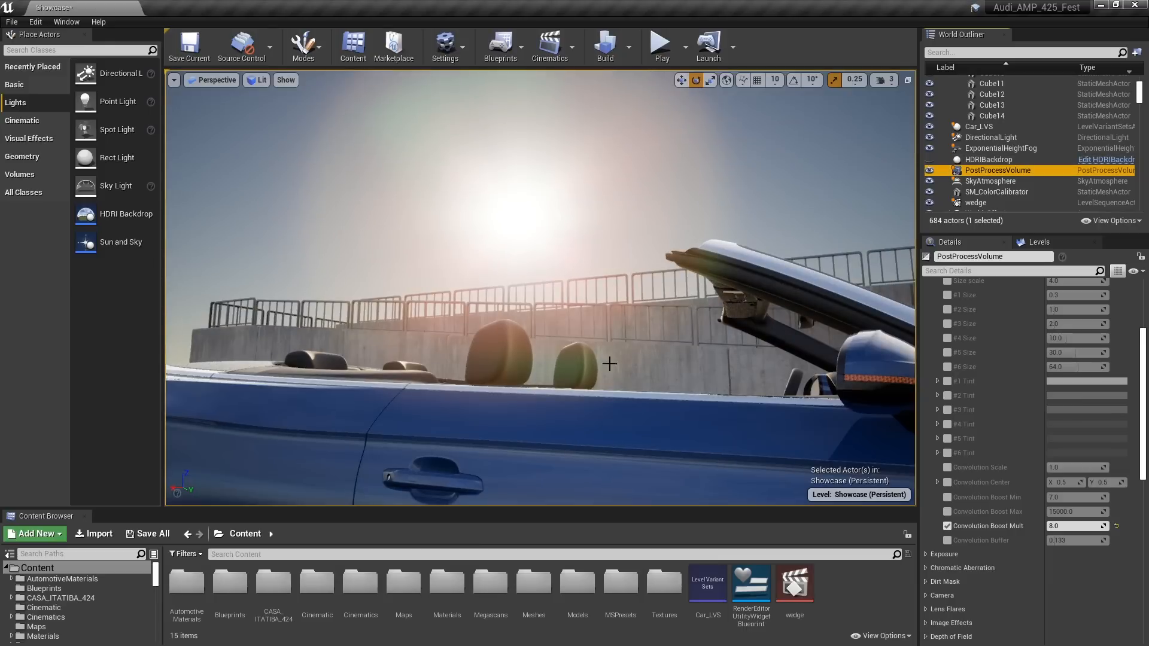
# Select the Directional Light beside the color calibrator and rotate it to lower the sky's sun toward the fence
pyautogui.press('s')
pyautogui.moveTo(315, 467); pyautogui.dragTo(315, 467, button='right')
pyautogui.press('e')
pyautogui.click(334, 419)
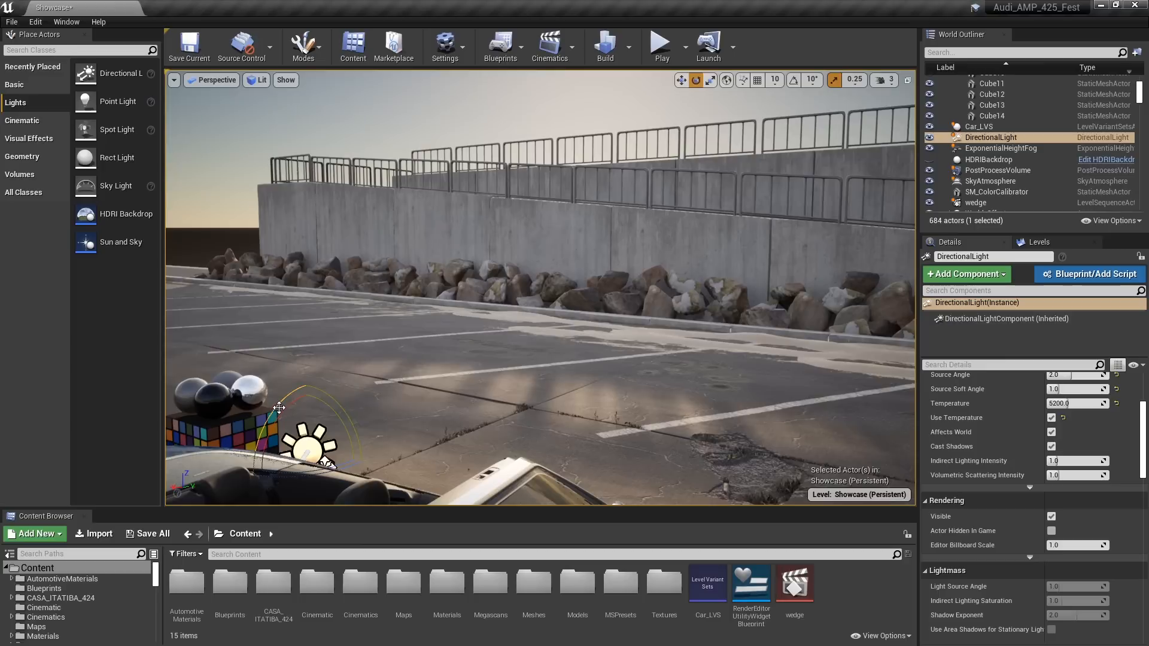
pyautogui.moveTo(279, 407); pyautogui.dragTo(288, 382)
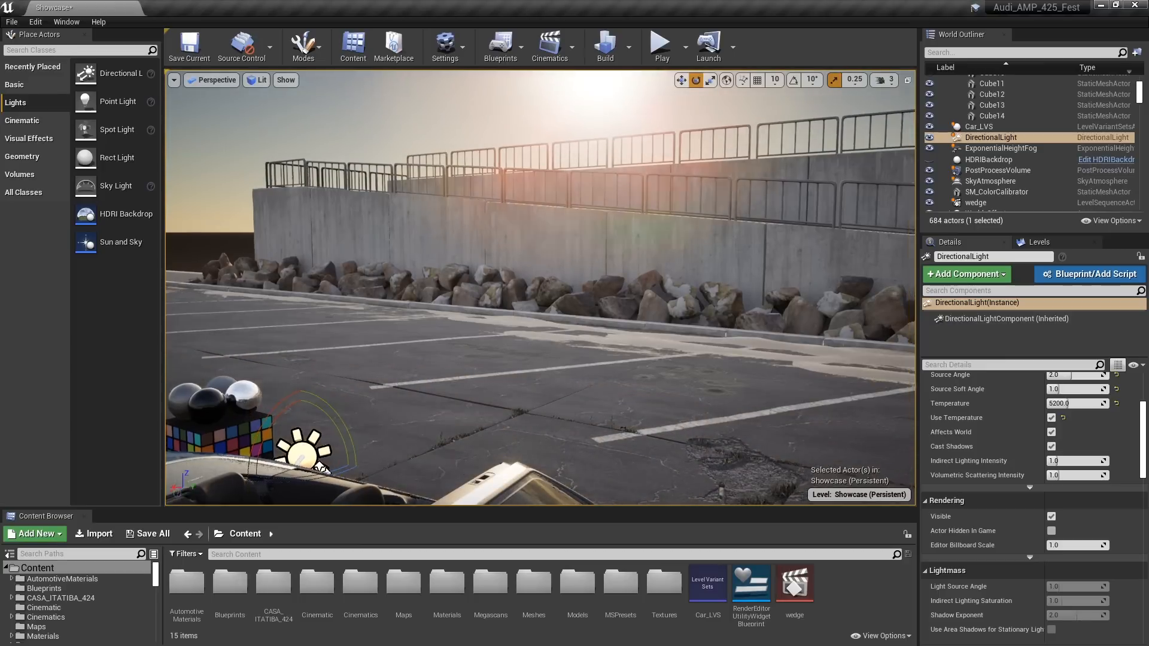
# Compare the sun's position from the car's side and make the HDRIBackdrop visible again
pyautogui.moveTo(287, 383); pyautogui.dragTo(288, 383, button='right')
pyautogui.press('q')
pyautogui.press('a')
pyautogui.press('d')
pyautogui.press('a')
pyautogui.press('d')
pyautogui.press('q')
pyautogui.moveTo(539, 287); pyautogui.dragTo(541, 246, button='middle')
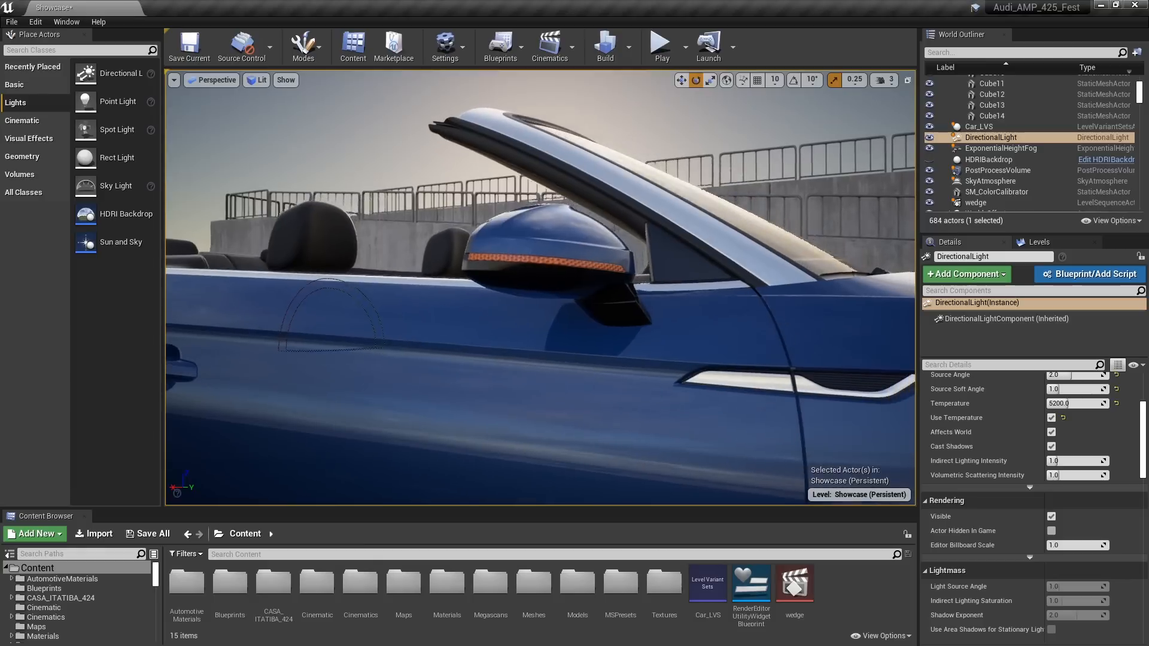
pyautogui.moveTo(528, 406); pyautogui.dragTo(551, 407, button='right')
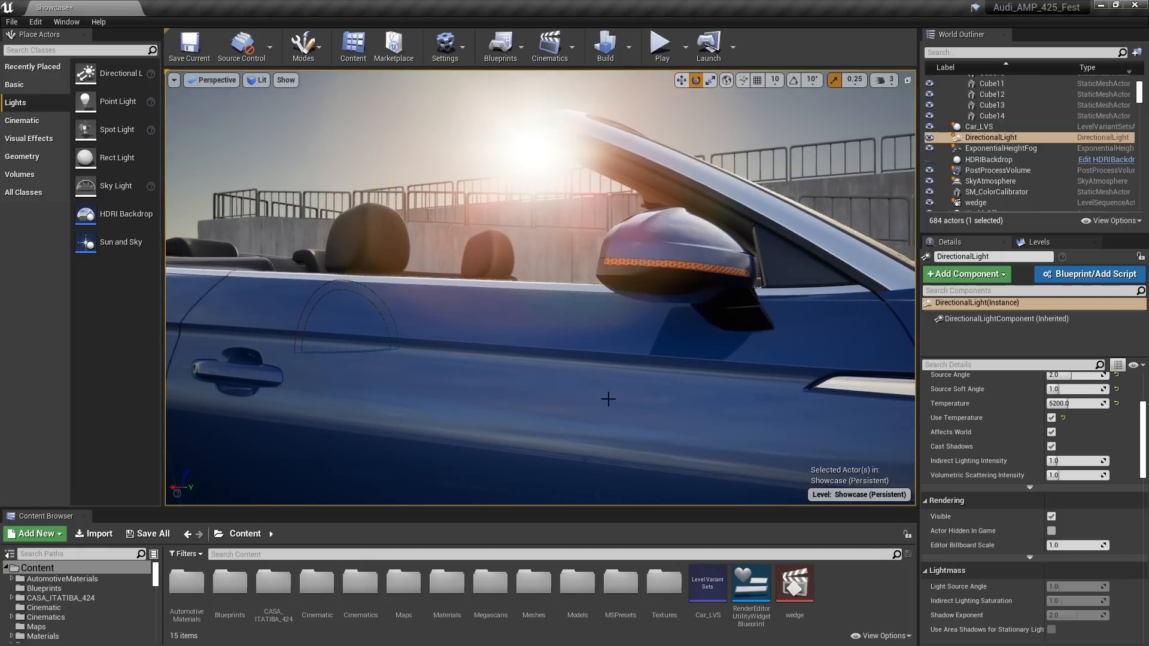
pyautogui.click(929, 159)
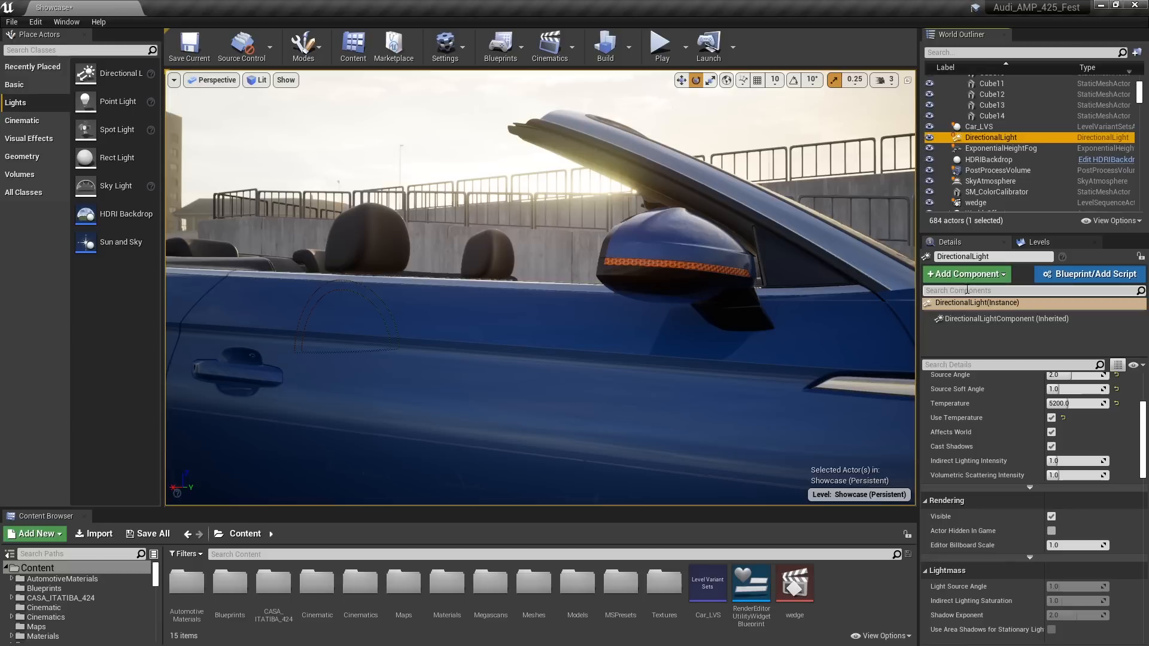
# Open the HDRI_Projection parent material of the HDRIBackdrop's Geometry, going through HDRI_MID and MI_HDRI_CenterProjection
pyautogui.click(993, 159)
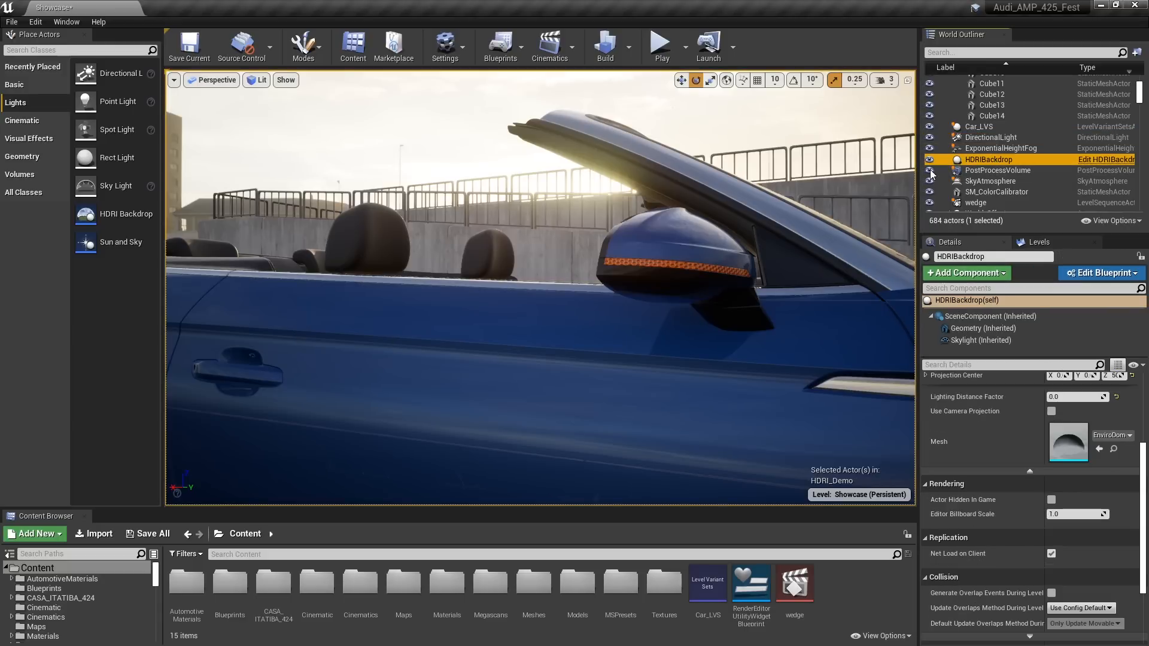
pyautogui.click(964, 328)
pyautogui.doubleClick(1067, 400)
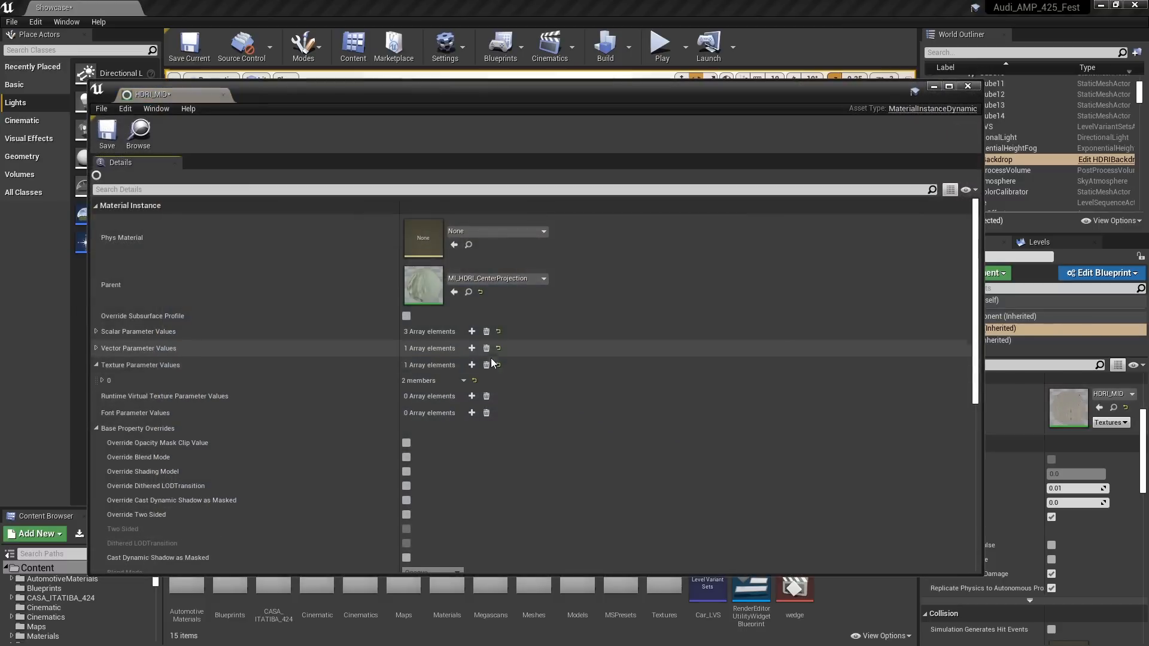
pyautogui.doubleClick(433, 284)
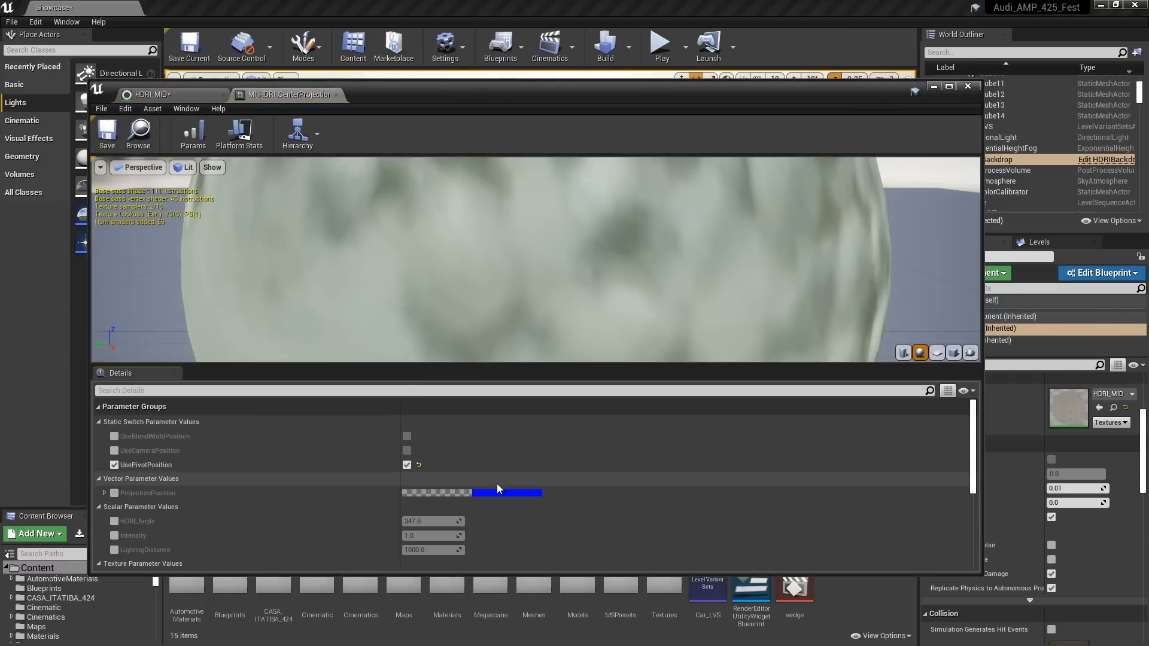
pyautogui.scroll(-2, 496, 484)
pyautogui.scroll(-3, 556, 479)
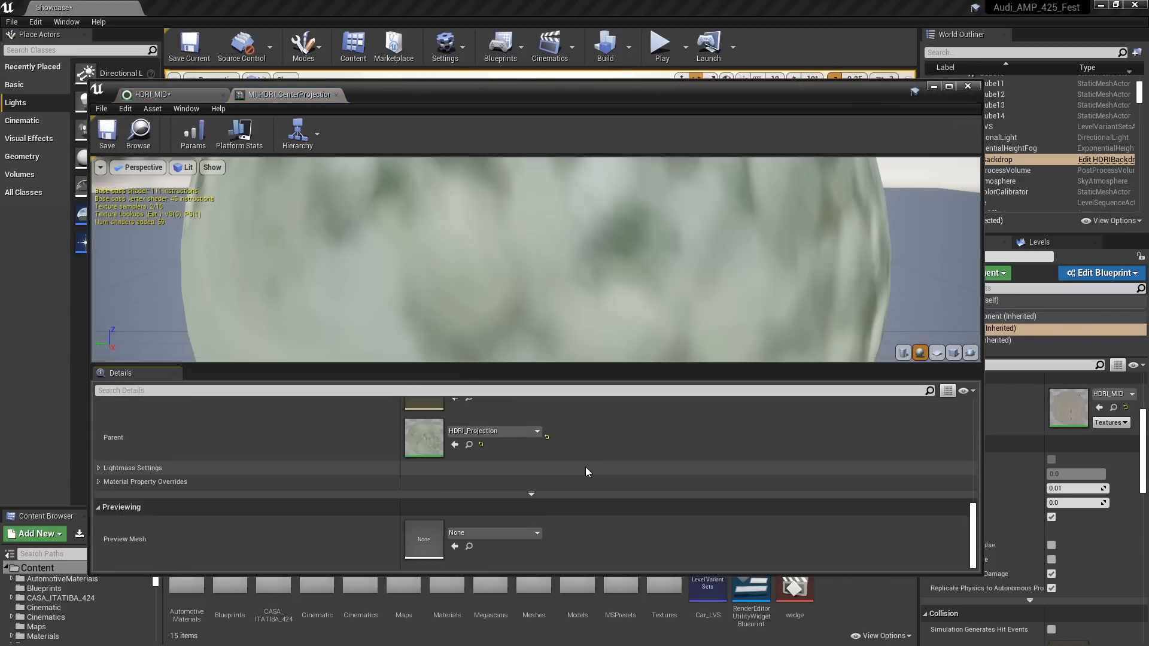
pyautogui.doubleClick(429, 444)
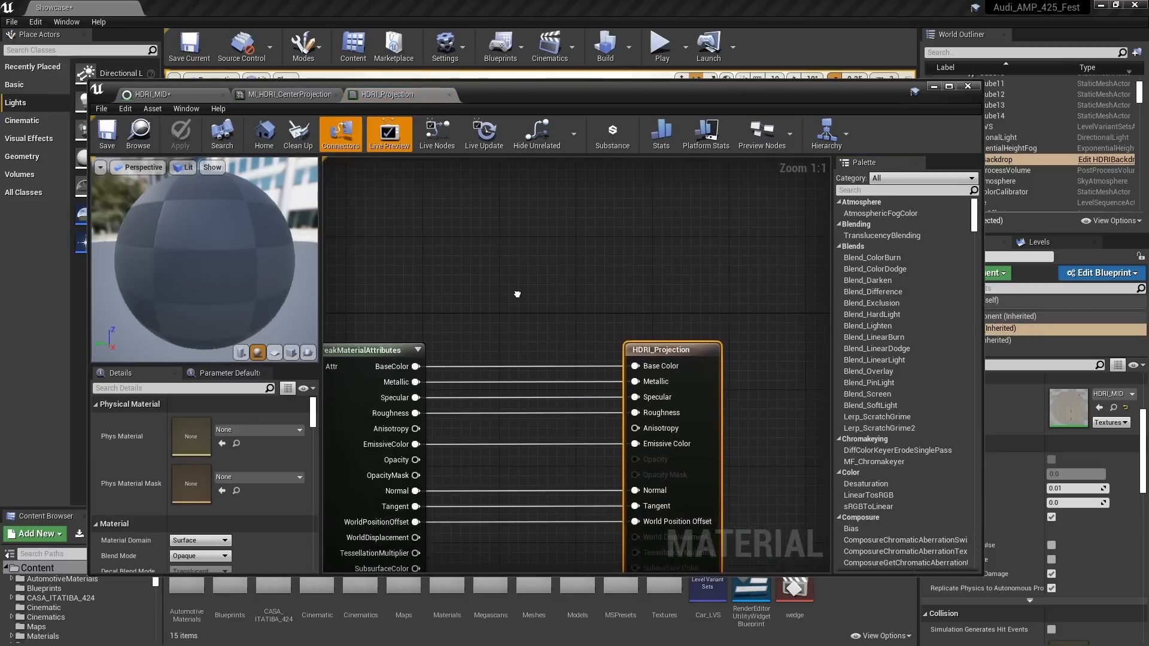
pyautogui.moveTo(646, 252); pyautogui.dragTo(595, 270, button='right')
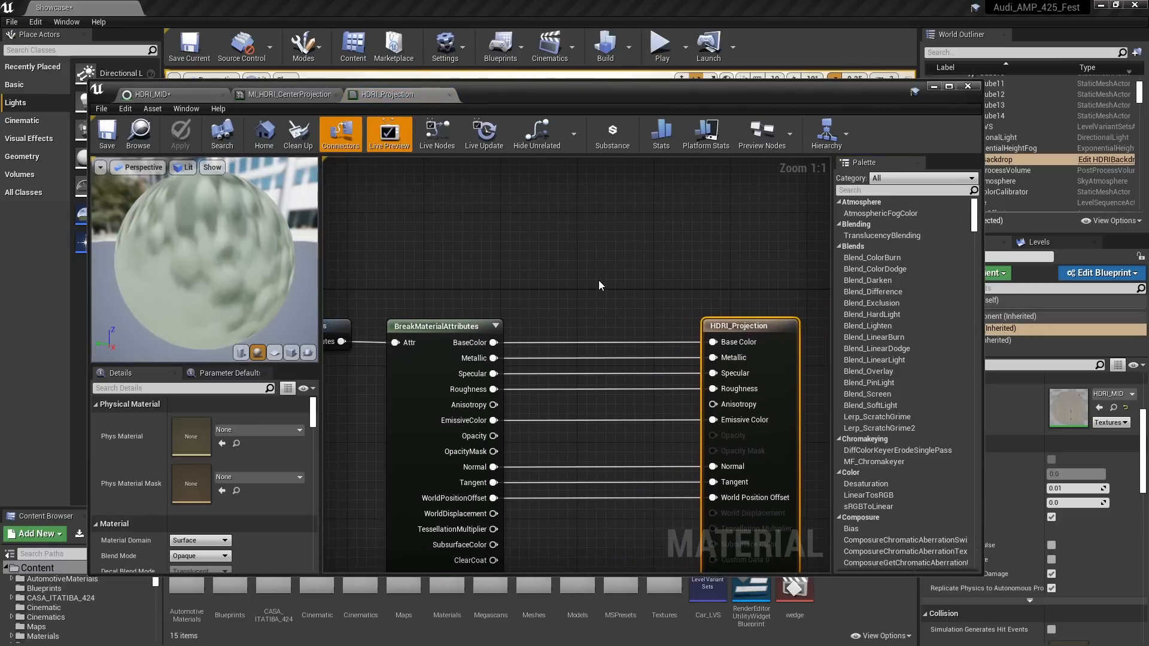
# Add a SkyAtmosphereLightDiskLuminance node to the HDRI_Projection graph and place it above the BreakMaterialAttributes node
pyautogui.rightClick(505, 224)
pyautogui.write('sky')
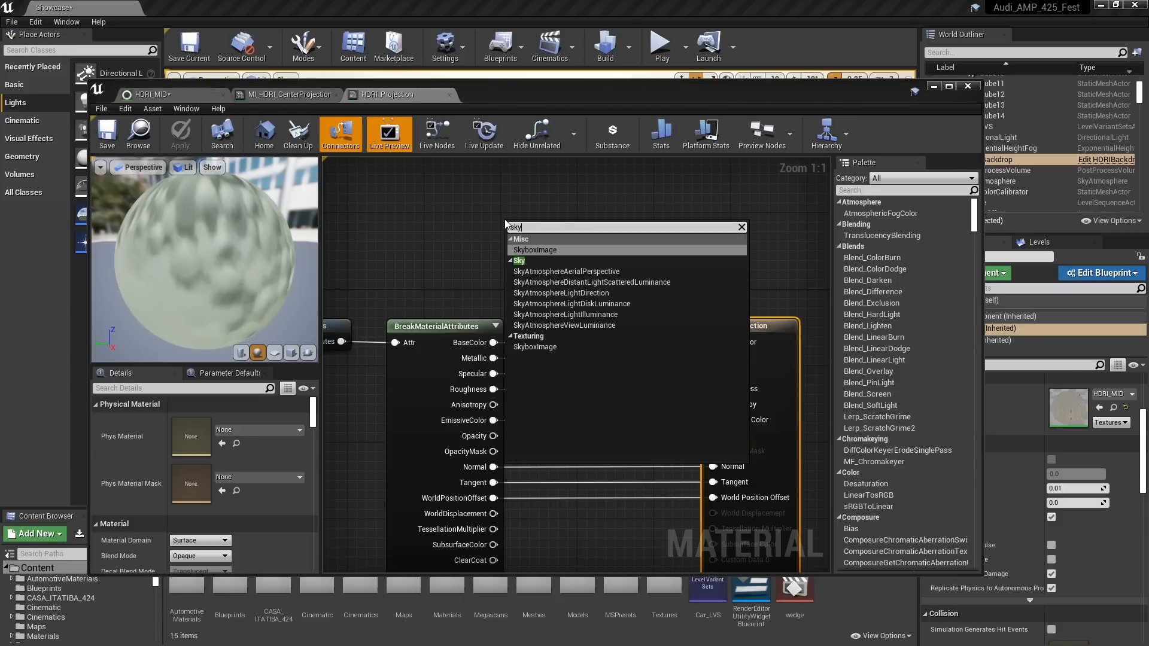
pyautogui.click(571, 304)
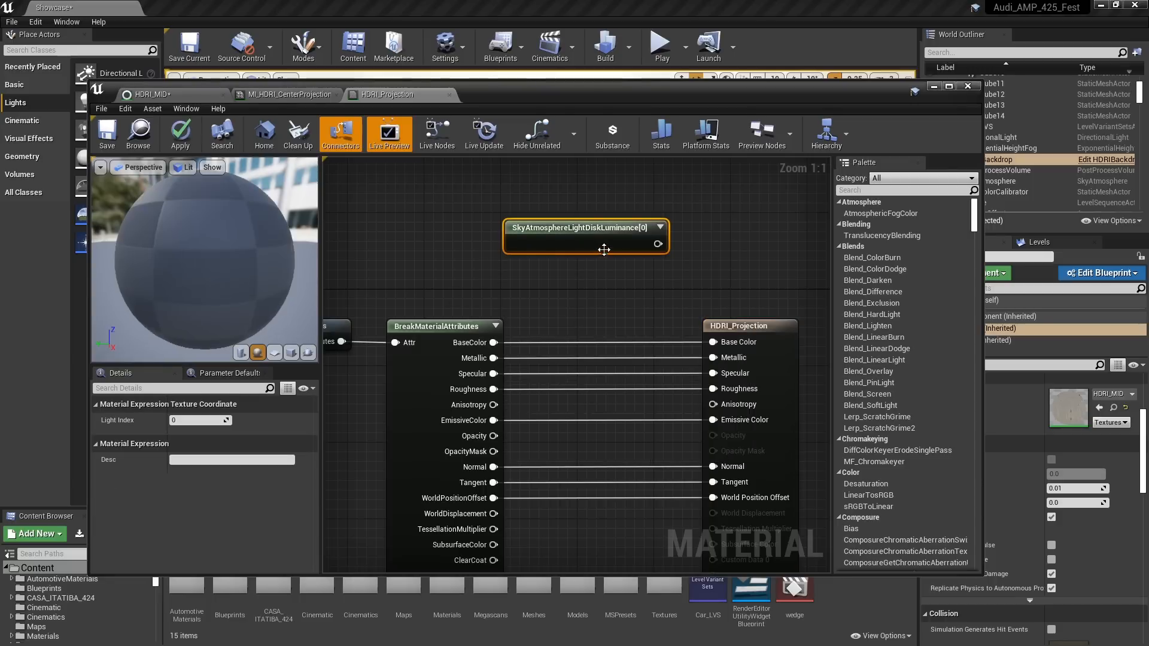
pyautogui.moveTo(589, 226); pyautogui.dragTo(453, 210)
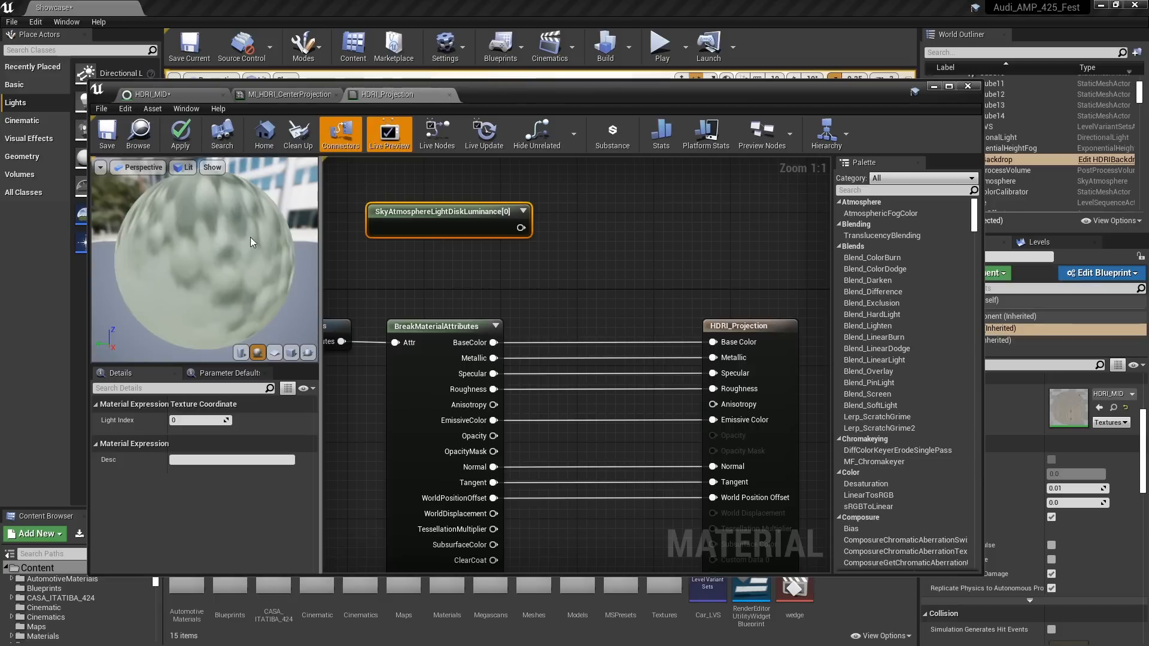
# Create an Add node that sums the sun disk luminance (A) with BreakMaterialAttributes' EmissiveColor (B) and feeds the material's Emissive Color input
pyautogui.click(593, 228)
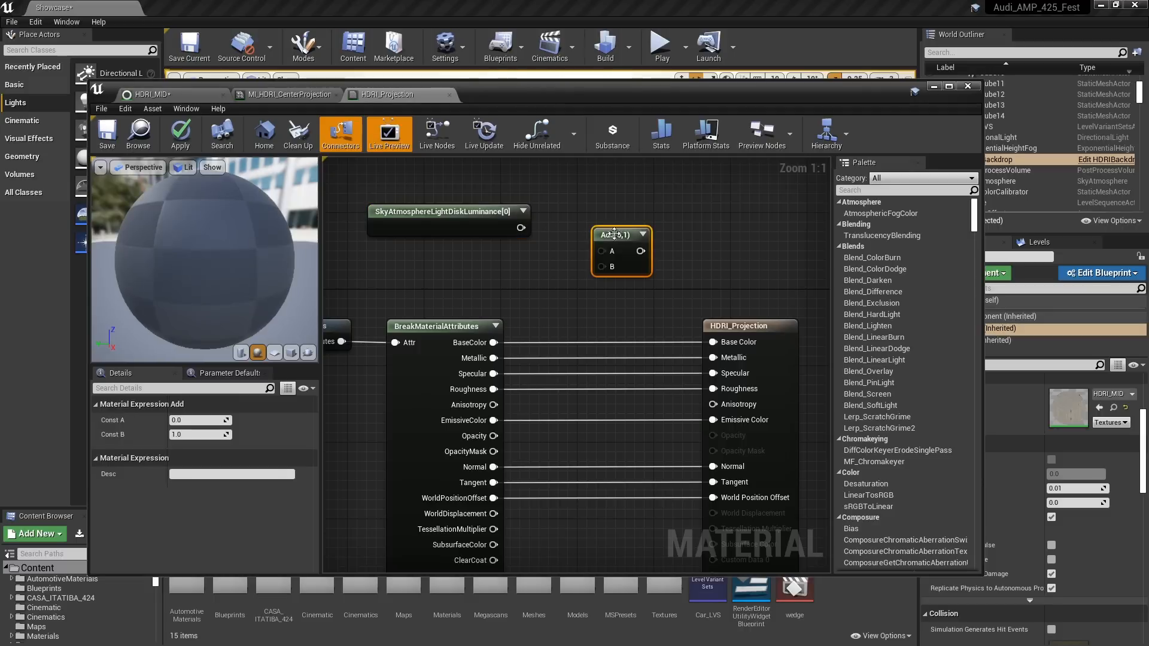
pyautogui.moveTo(623, 239); pyautogui.dragTo(603, 211)
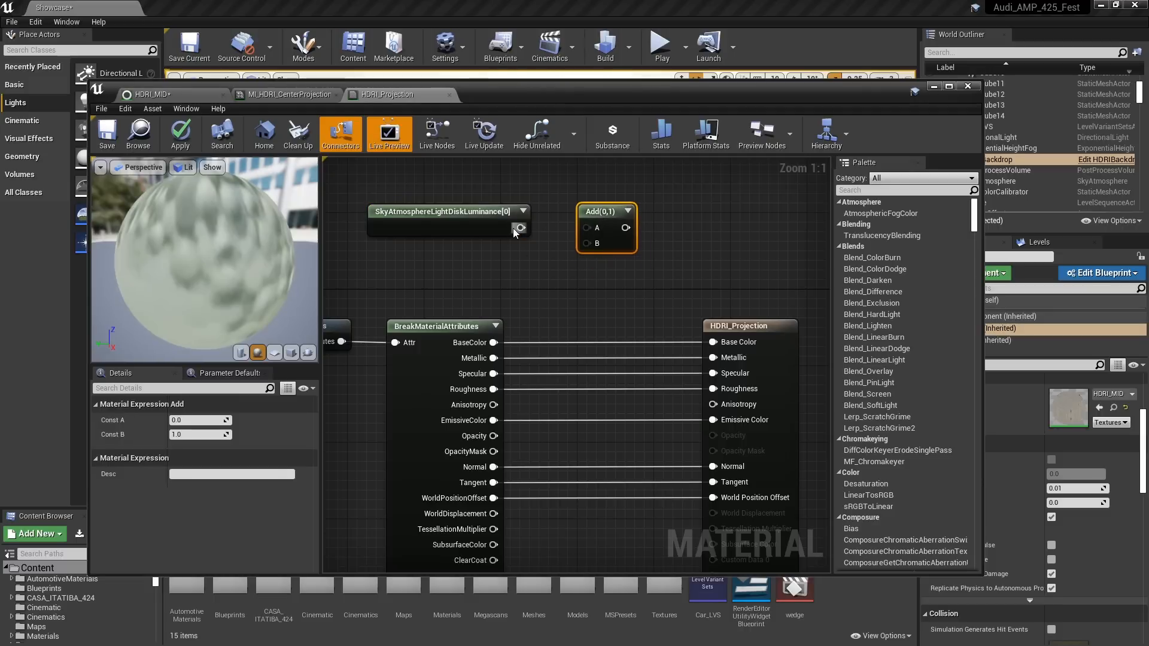
pyautogui.moveTo(516, 229); pyautogui.dragTo(586, 228)
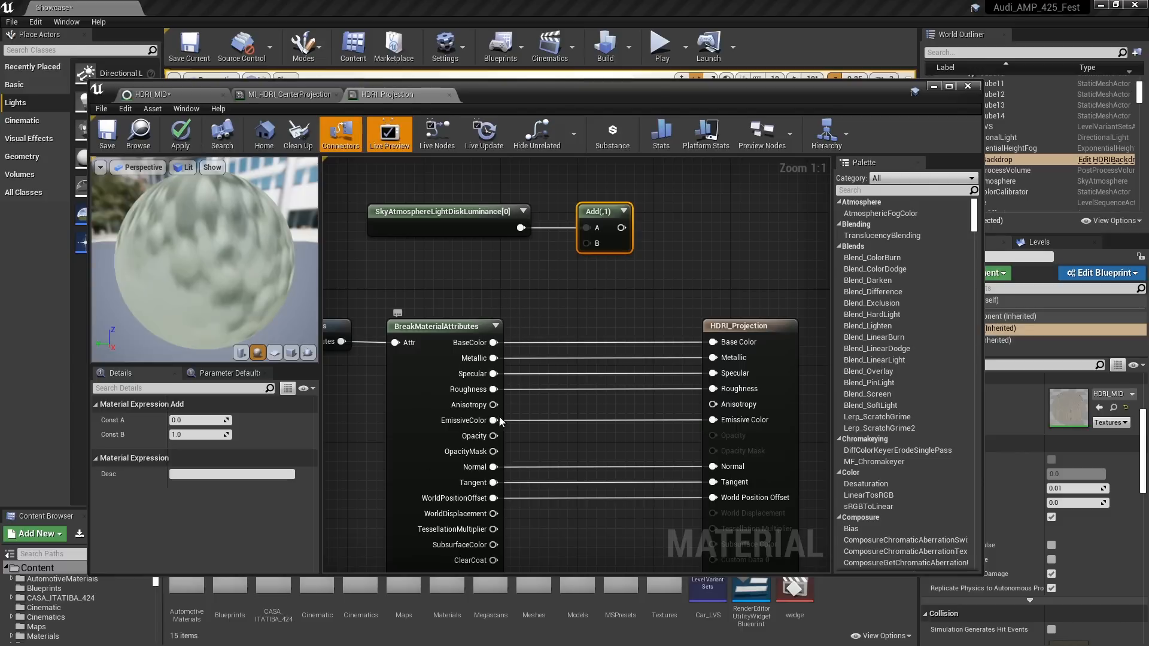
pyautogui.moveTo(493, 420); pyautogui.dragTo(712, 421)
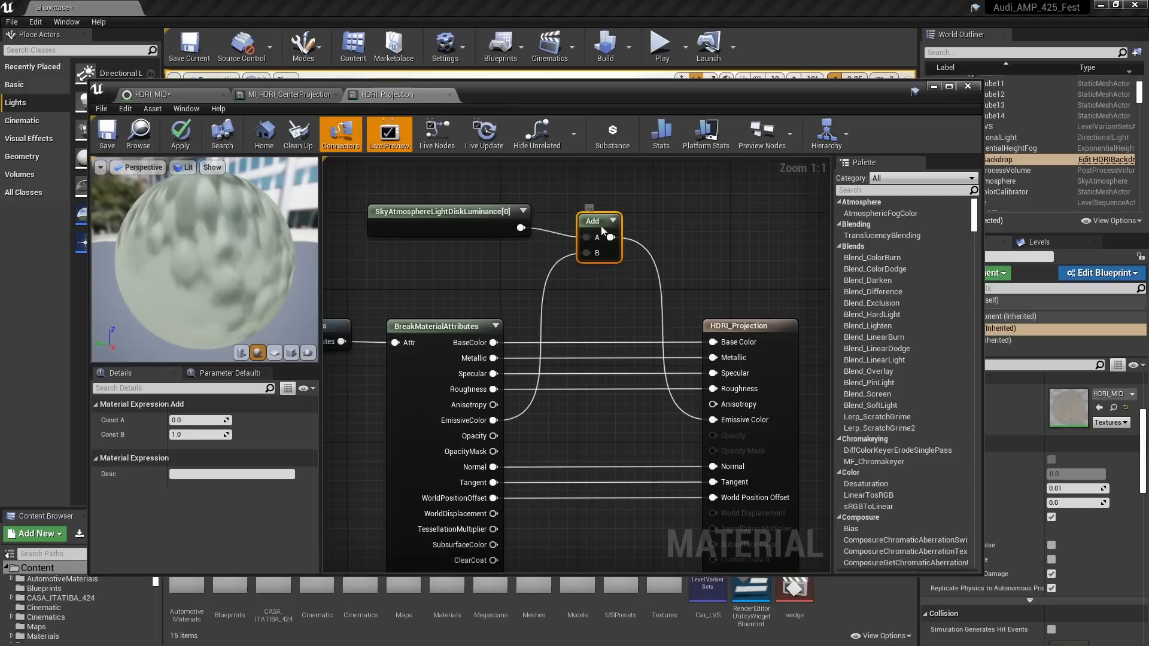
pyautogui.moveTo(605, 211); pyautogui.dragTo(618, 384)
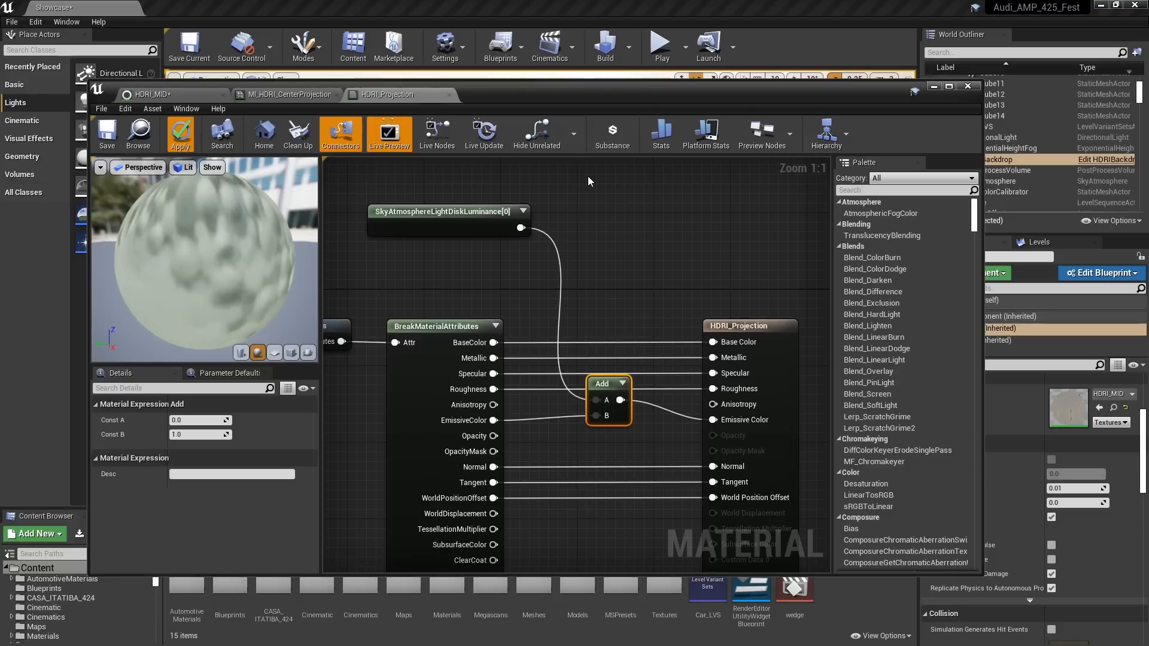
# Apply and save the HDRI_Projection material changes and close the material editor
pyautogui.click(180, 135)
pyautogui.click(101, 147)
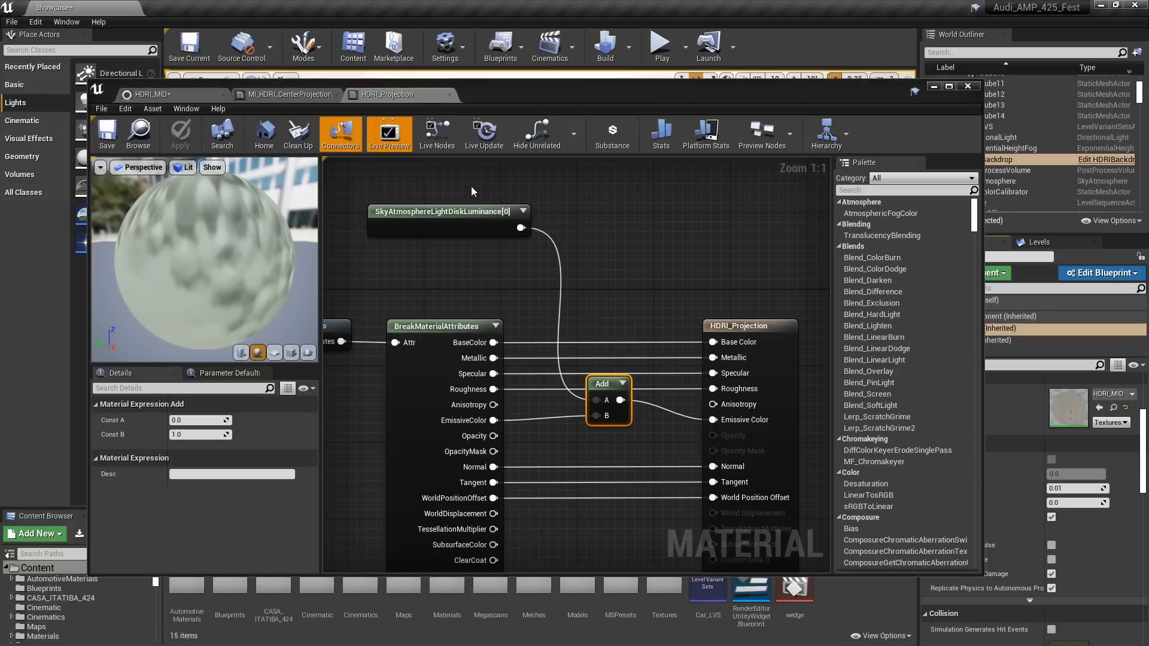
pyautogui.click(967, 87)
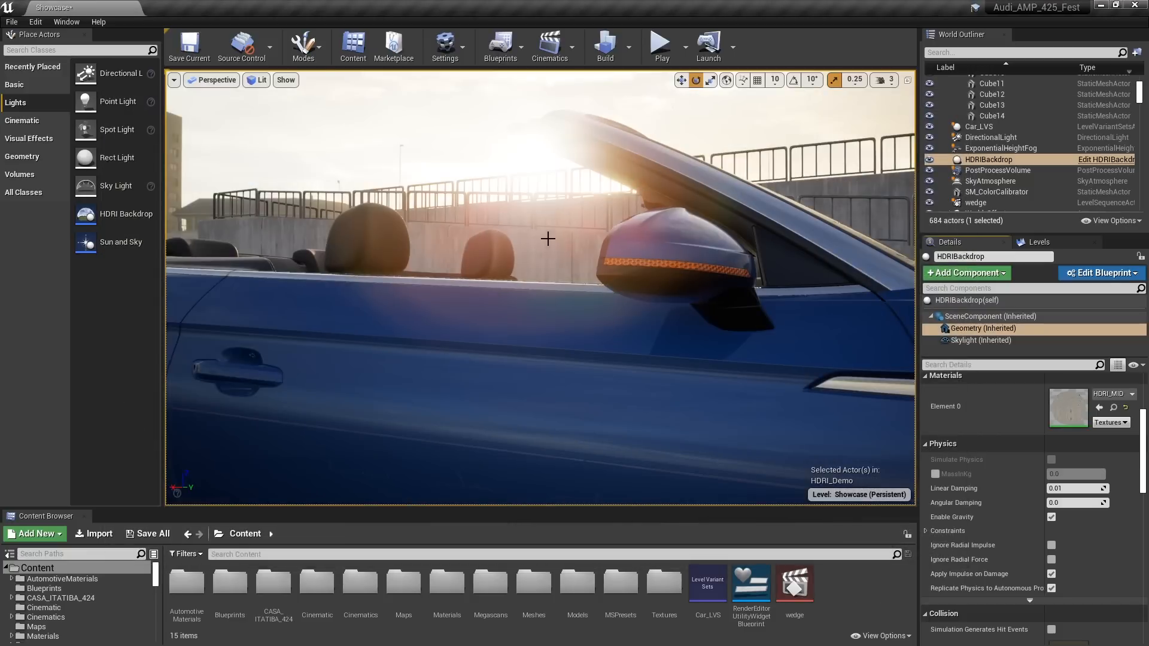
# Enable Light Shaft Bloom on the DirectionalLight while viewing the sun behind the car's side
pyautogui.moveTo(540, 287); pyautogui.dragTo(344, 308, button='middle')
pyautogui.moveTo(724, 248); pyautogui.dragTo(569, 218, button='middle')
pyautogui.moveTo(538, 288)
pyautogui.mouseDown(button='right')
pyautogui.moveTo(521, 278)
pyautogui.moveTo(538, 287)
pyautogui.moveTo(527, 350)
pyautogui.moveTo(569, 284)
pyautogui.moveTo(496, 269)
pyautogui.moveTo(569, 270)
pyautogui.moveTo(545, 285)
pyautogui.mouseUp(button='right')
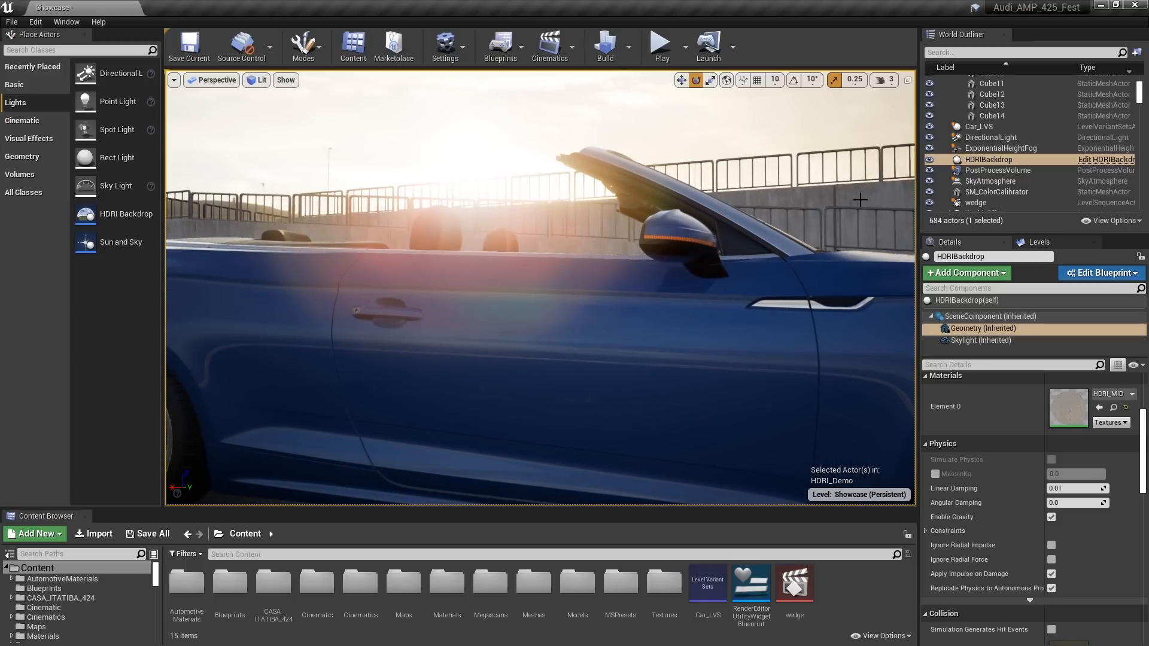
pyautogui.click(990, 138)
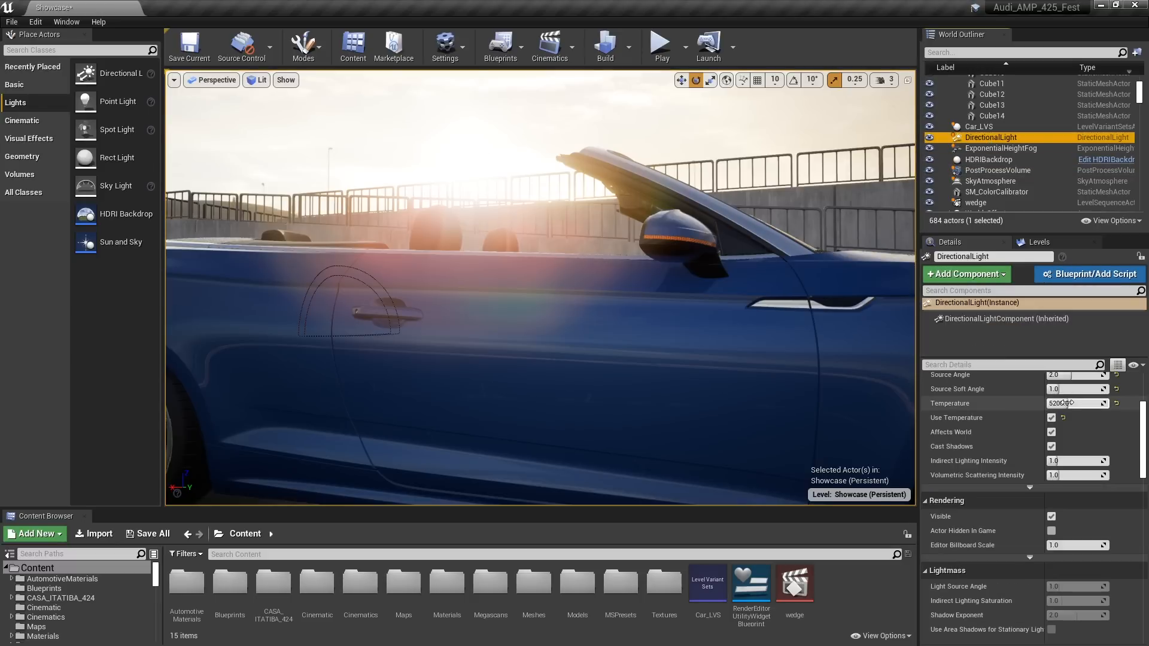
pyautogui.scroll(-8, 997, 464)
pyautogui.scroll(-1, 989, 455)
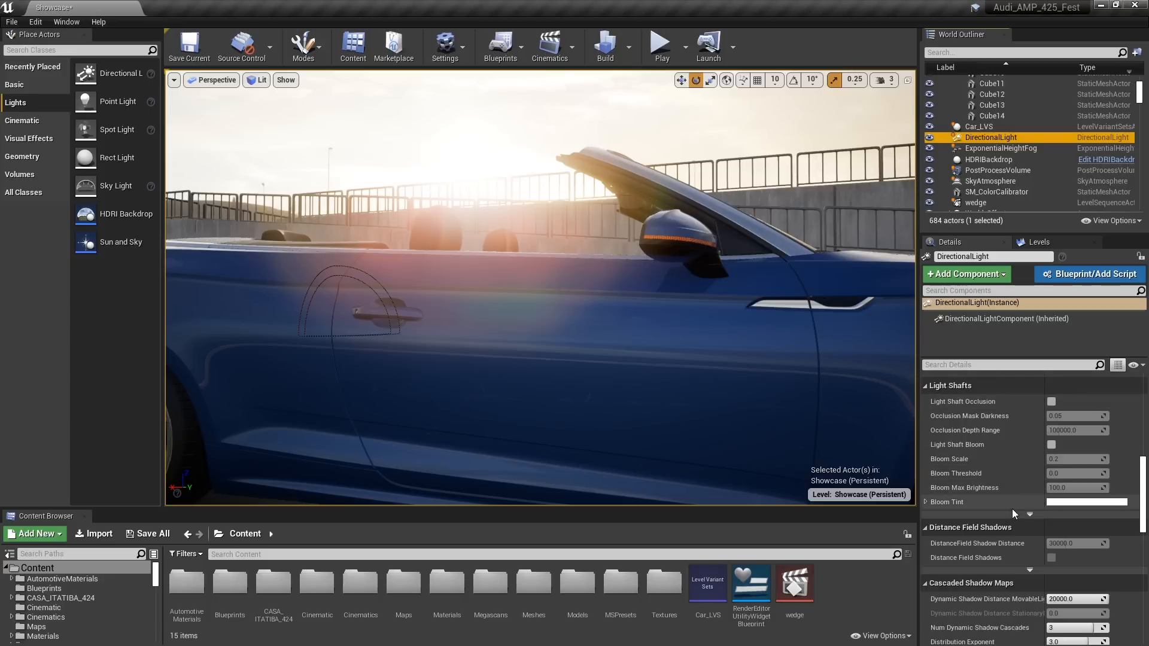
pyautogui.click(1051, 445)
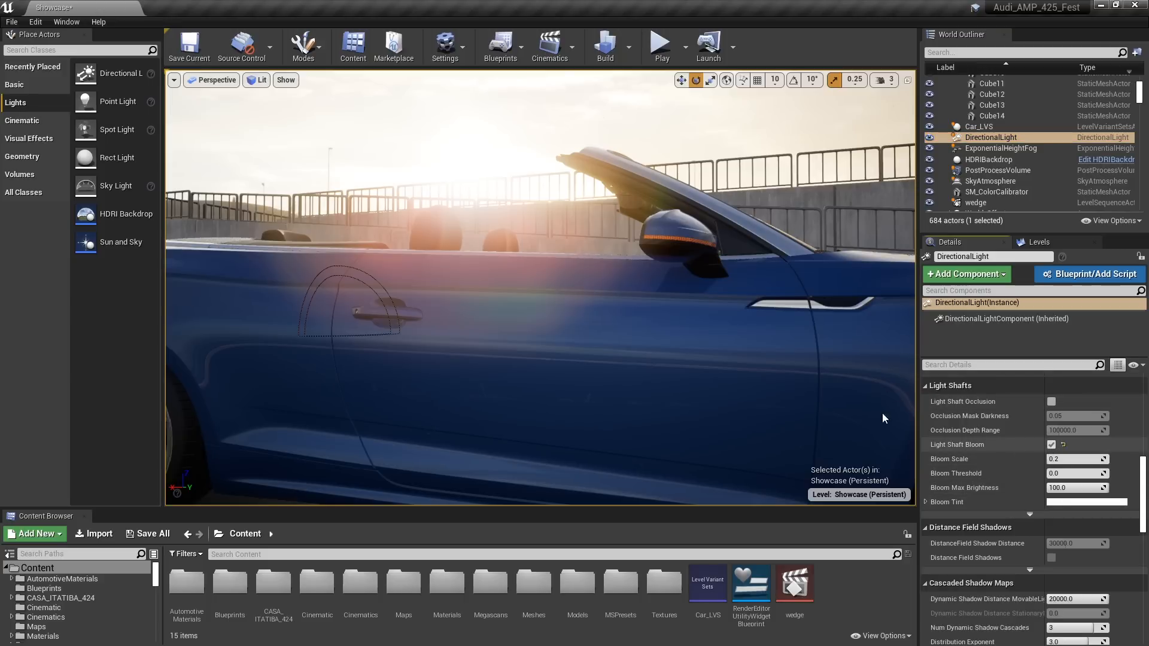
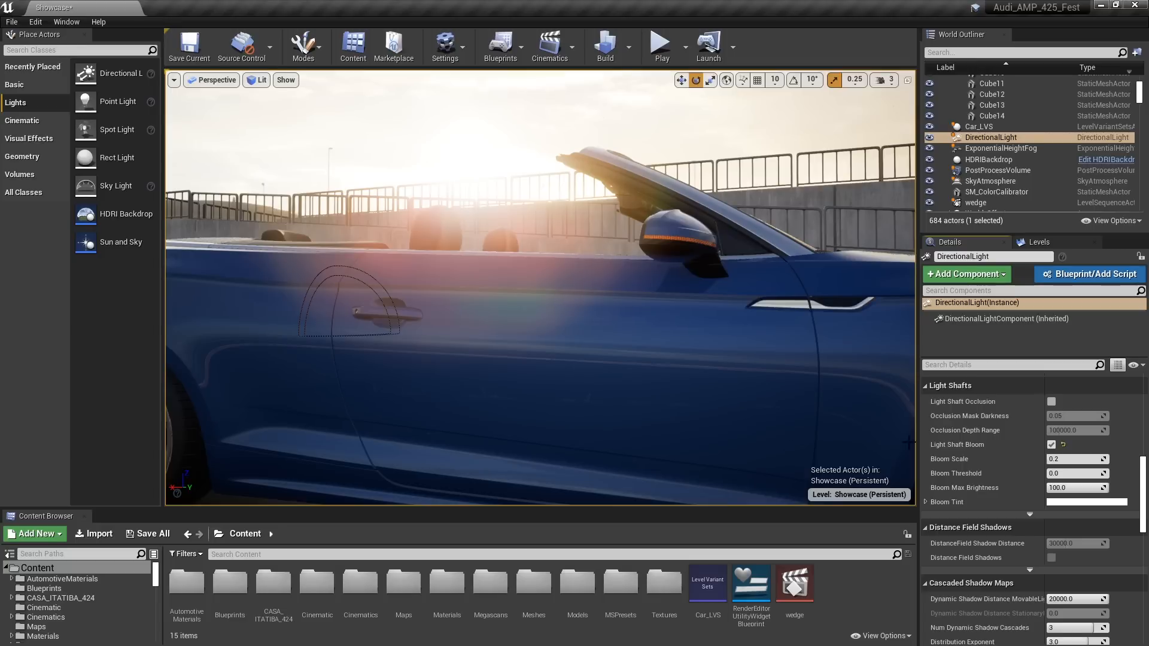
# Enable Light Shaft Occlusion on the DirectionalLight and set its Occlusion Depth Range to 5000
pyautogui.click(1051, 401)
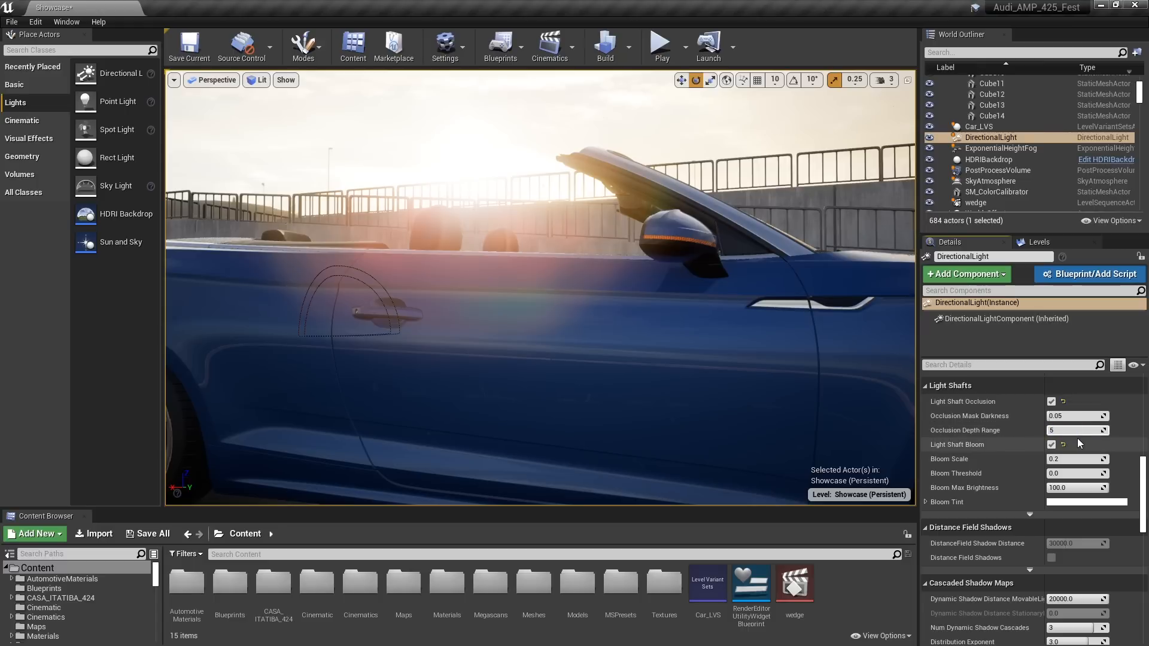
pyautogui.press('Return')
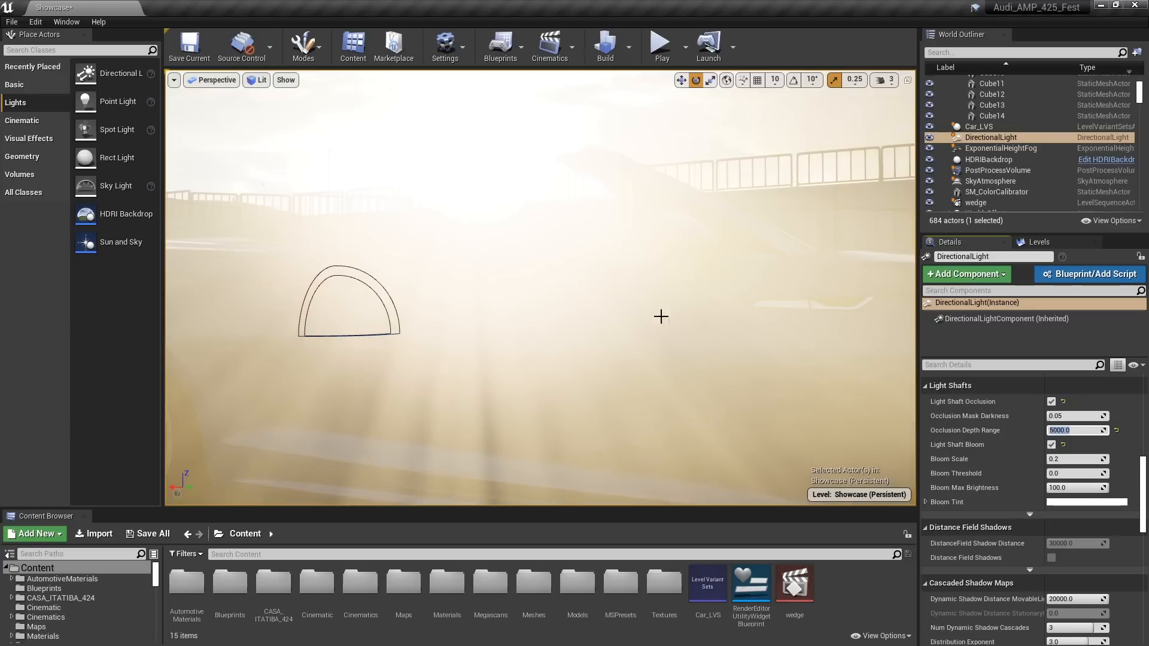
# Set the DirectionalLight's Bloom Max Brightness to 1 and its Bloom Scale to 0.1
pyautogui.click(1073, 489)
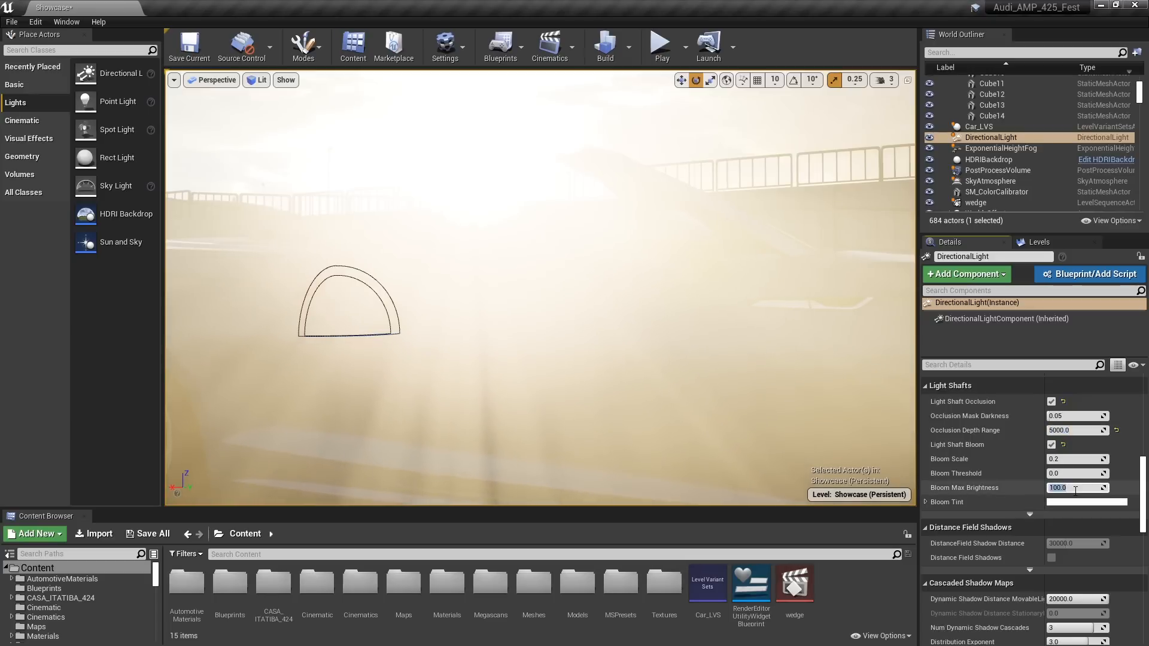
pyautogui.write('1')
pyautogui.press('Return')
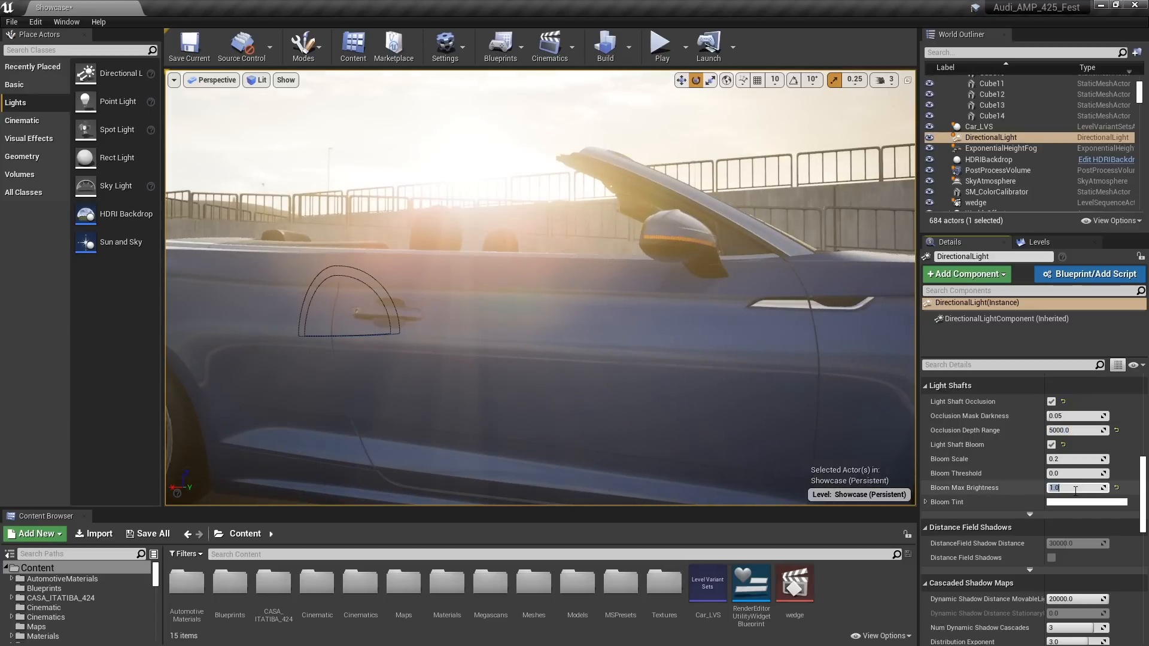
pyautogui.click(1070, 460)
pyautogui.write('.1')
pyautogui.press('Return')
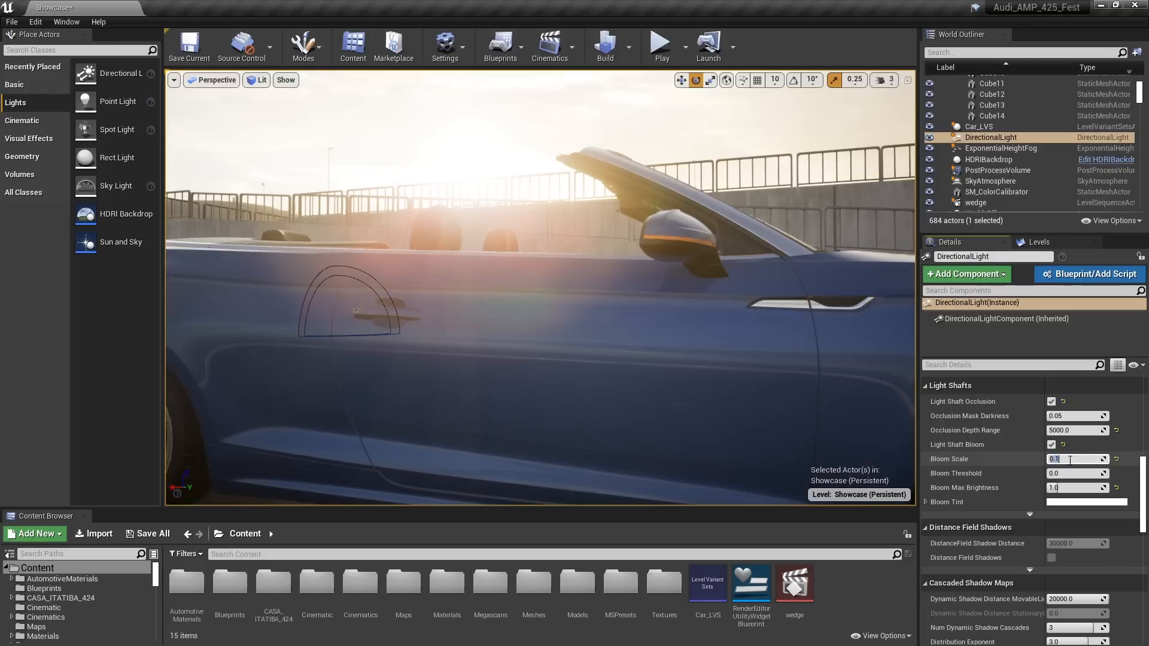
# Try a Bloom Max Brightness of 0.05 on the DirectionalLight and settle on 0.5
pyautogui.click(1068, 488)
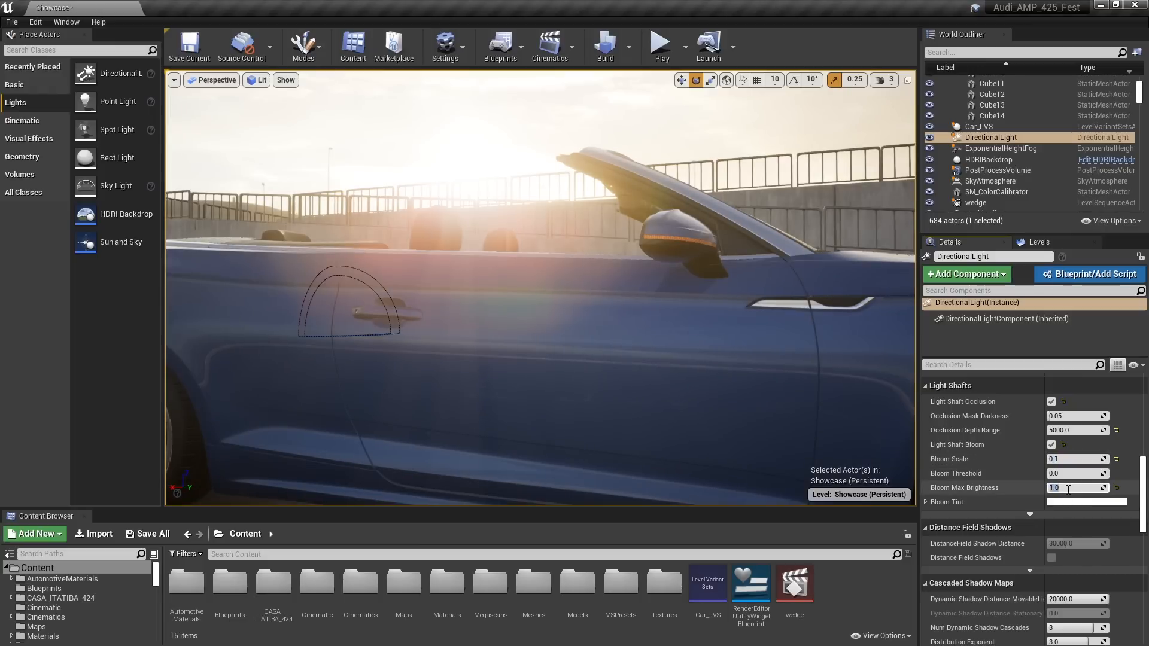
pyautogui.write('.05')
pyautogui.press('Return')
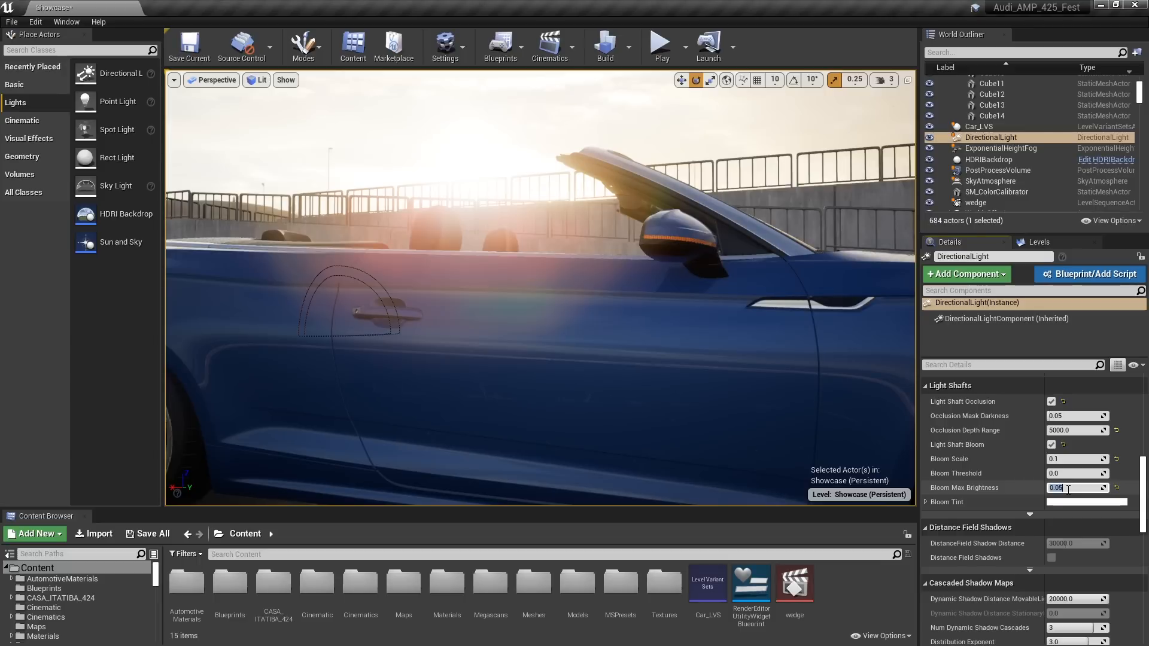
pyautogui.press('Return')
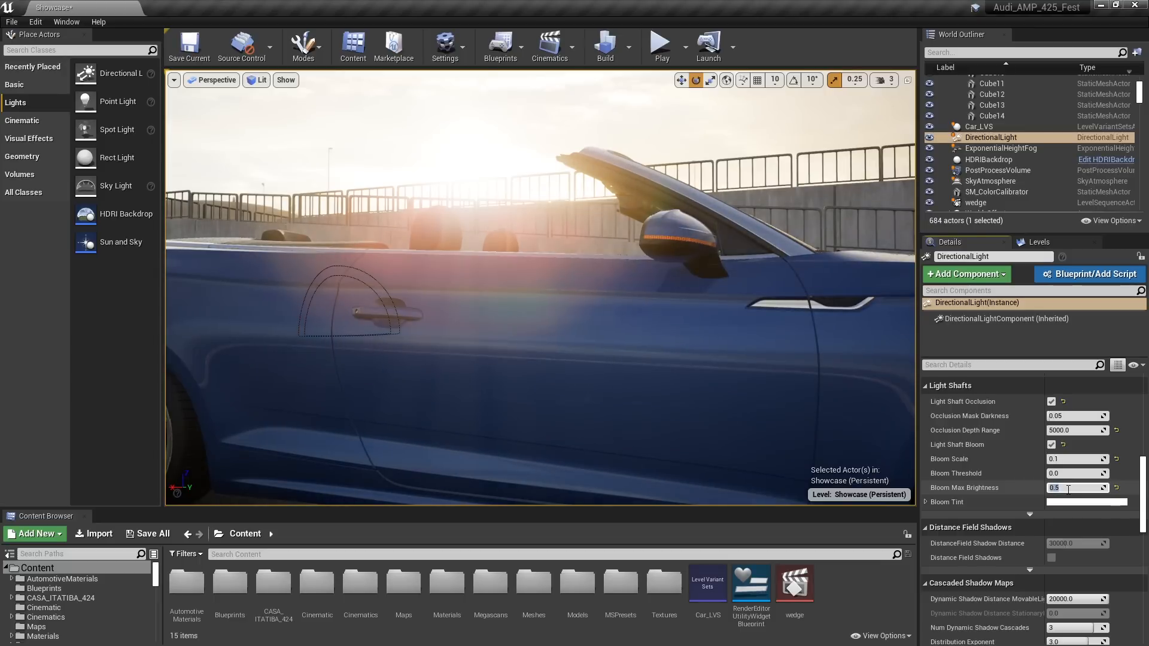
# Make the lookDev folder with its Lights_Car lights visible while viewing the car from the front
pyautogui.moveTo(571, 317); pyautogui.dragTo(748, 311, button='middle')
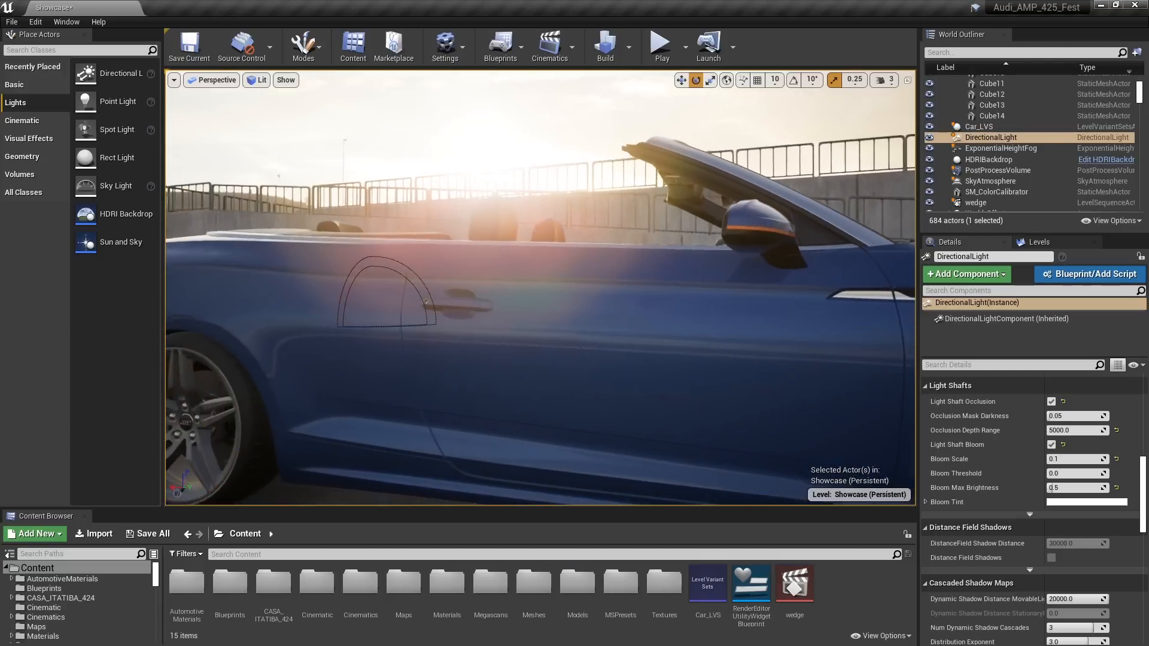
pyautogui.moveTo(540, 287); pyautogui.dragTo(323, 275, button='right')
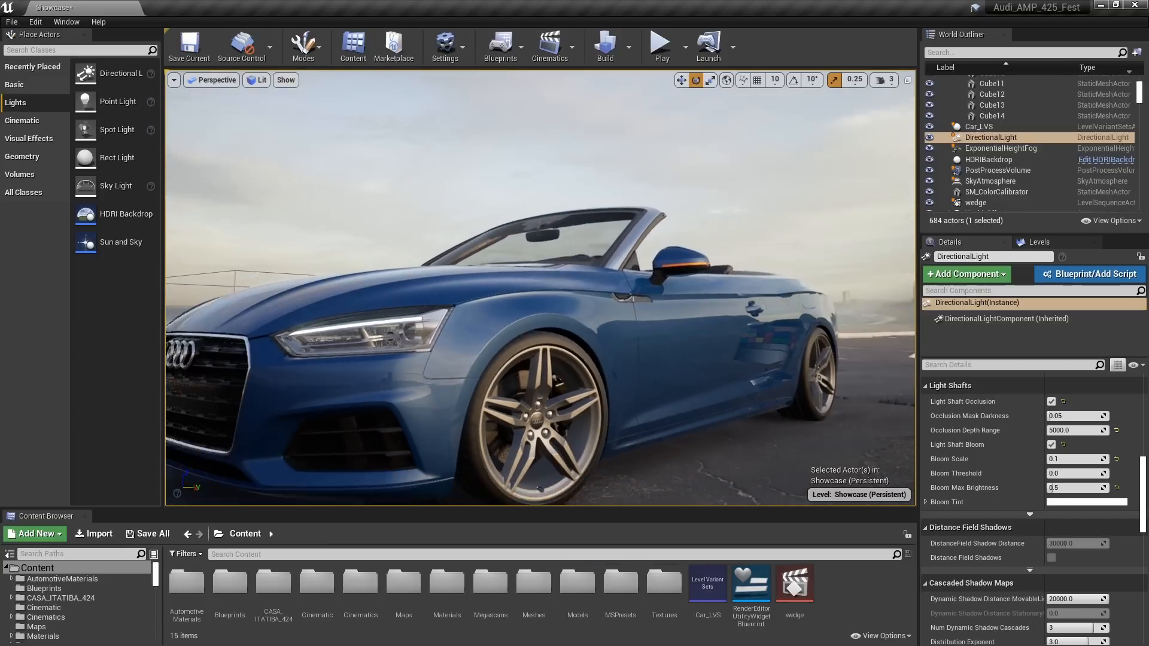
pyautogui.moveTo(548, 303); pyautogui.dragTo(862, 314, button='right')
pyautogui.press('a')
pyautogui.press('a')
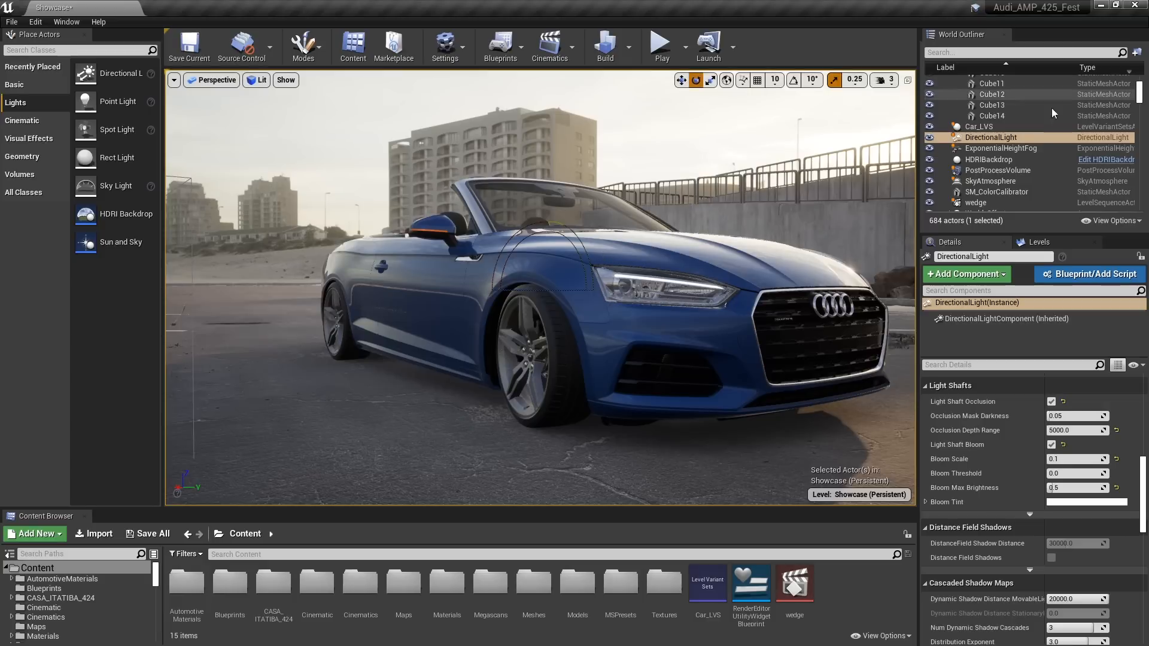
pyautogui.scroll(10, 1022, 136)
pyautogui.scroll(1, 1020, 133)
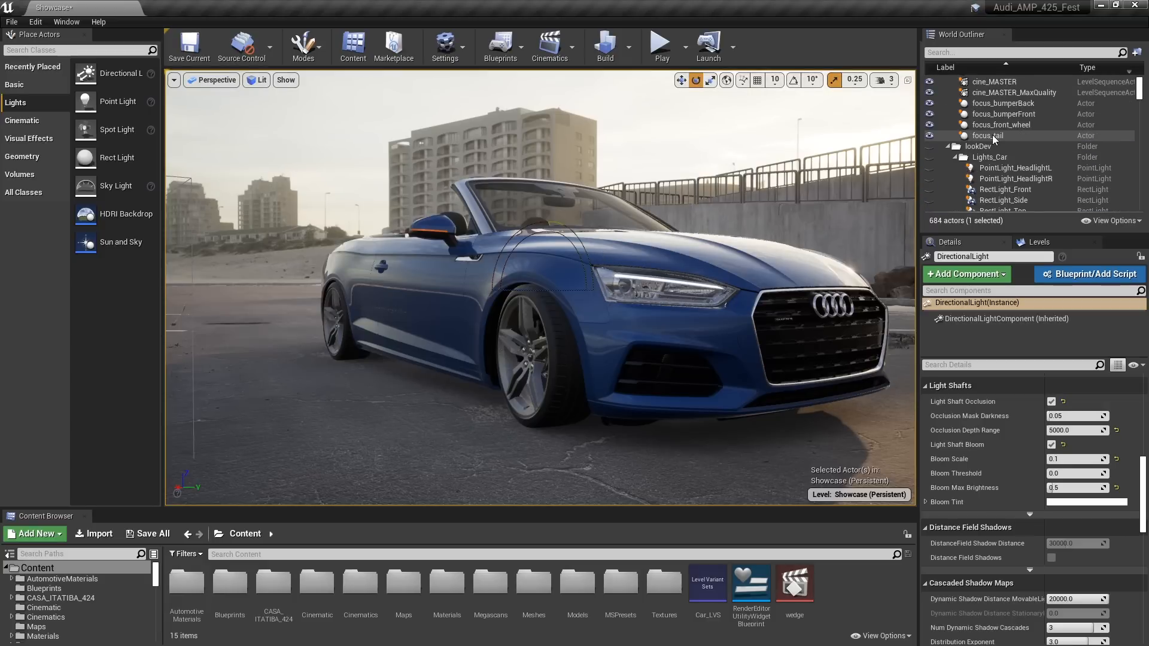
pyautogui.scroll(-1, 993, 135)
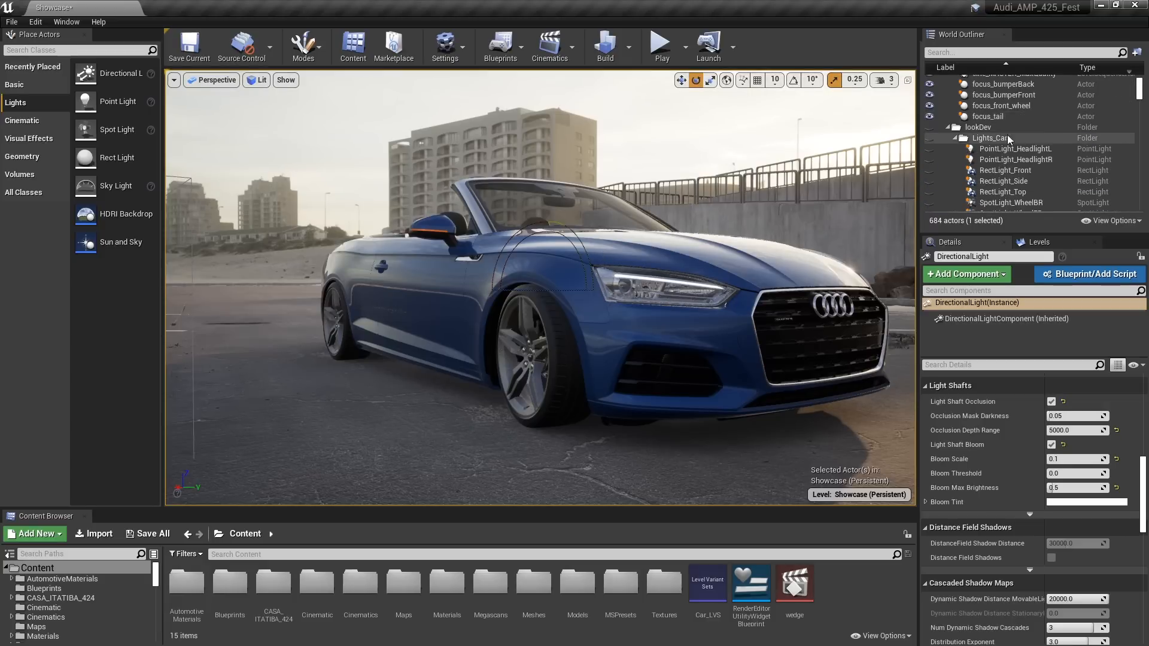
pyautogui.click(929, 128)
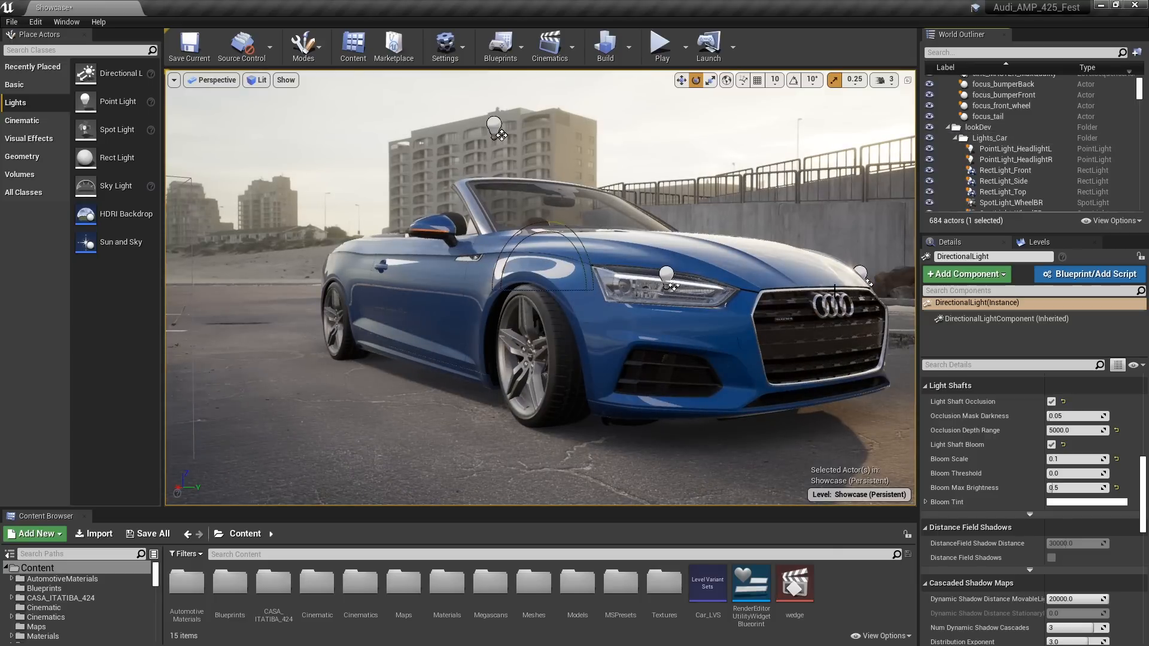
# Select the RectLight_Side light beside the car and frame the car's side and hood
pyautogui.moveTo(534, 220); pyautogui.dragTo(530, 302, button='right')
pyautogui.moveTo(337, 162)
pyautogui.mouseDown(button='right')
pyautogui.moveTo(337, 197)
pyautogui.moveTo(336, 163)
pyautogui.mouseUp(button='right')
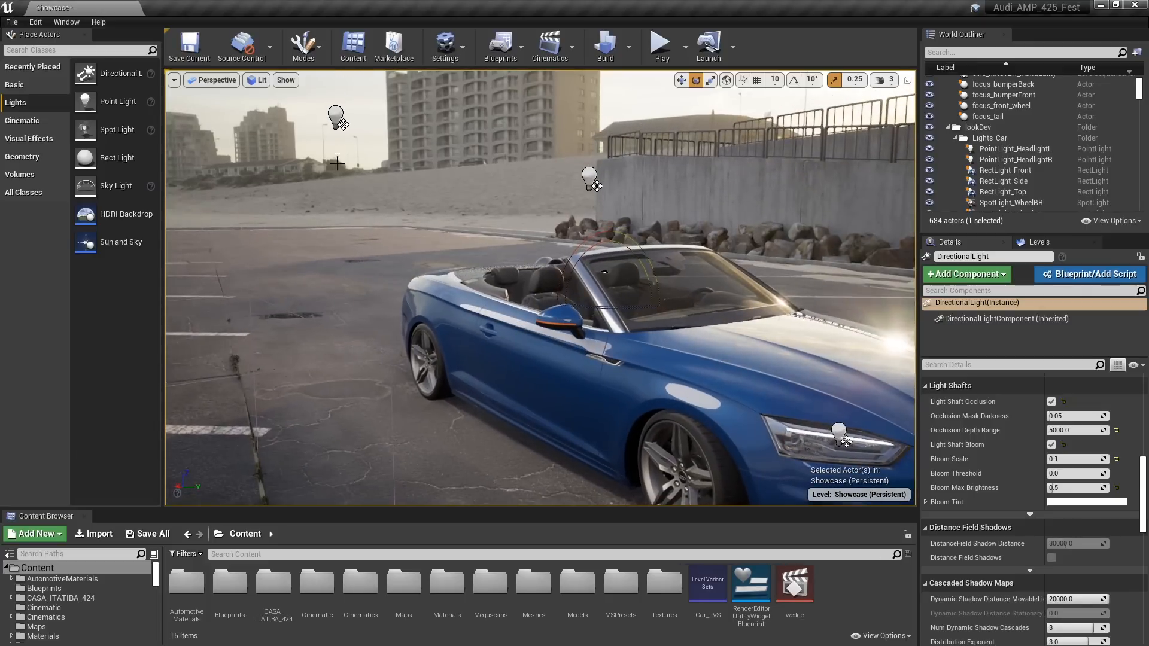
pyautogui.click(334, 118)
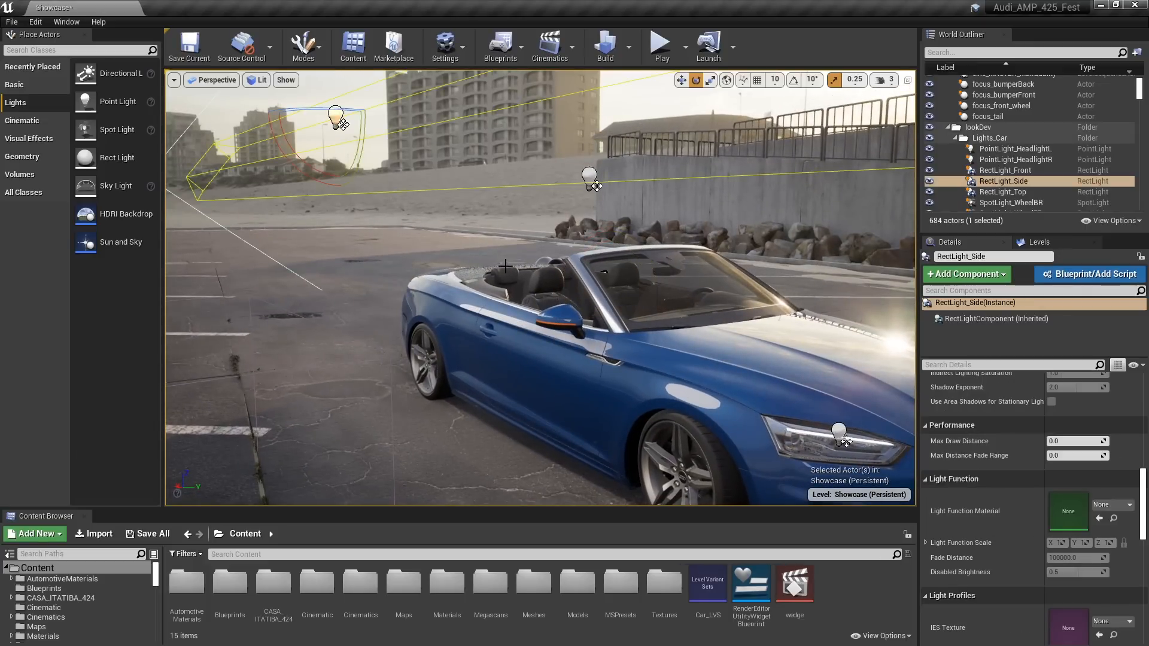
pyautogui.moveTo(505, 266)
pyautogui.mouseDown(button='right')
pyautogui.moveTo(712, 270)
pyautogui.moveTo(556, 267)
pyautogui.moveTo(512, 305)
pyautogui.moveTo(508, 278)
pyautogui.mouseUp(button='right')
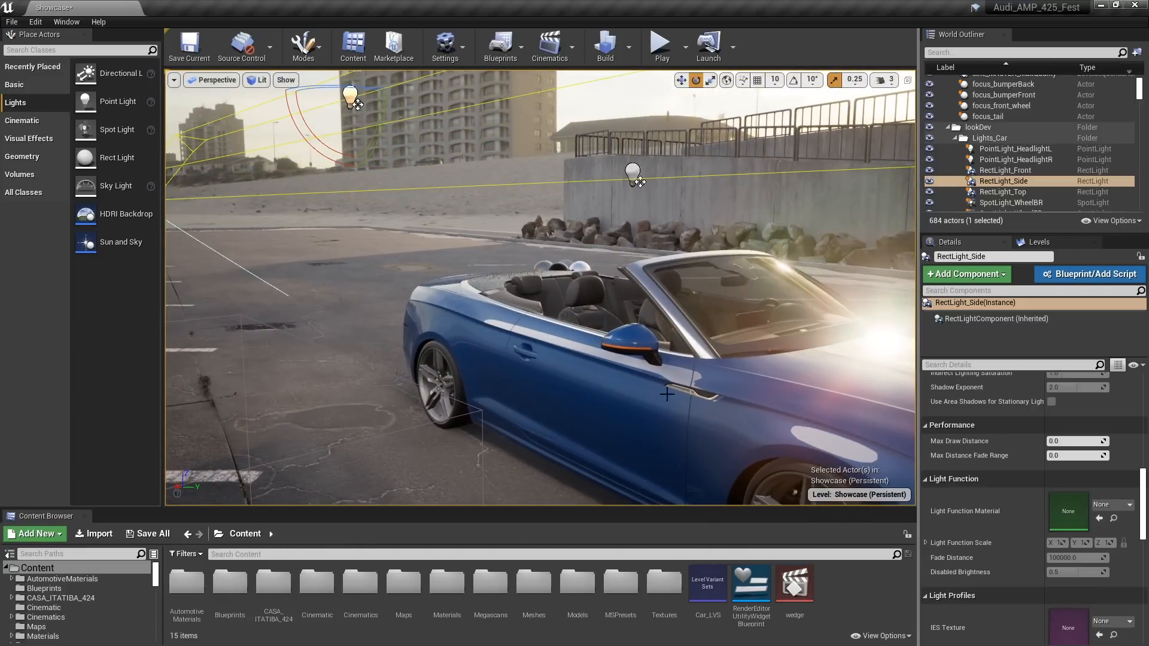
pyautogui.moveTo(630, 386); pyautogui.dragTo(659, 368, button='right')
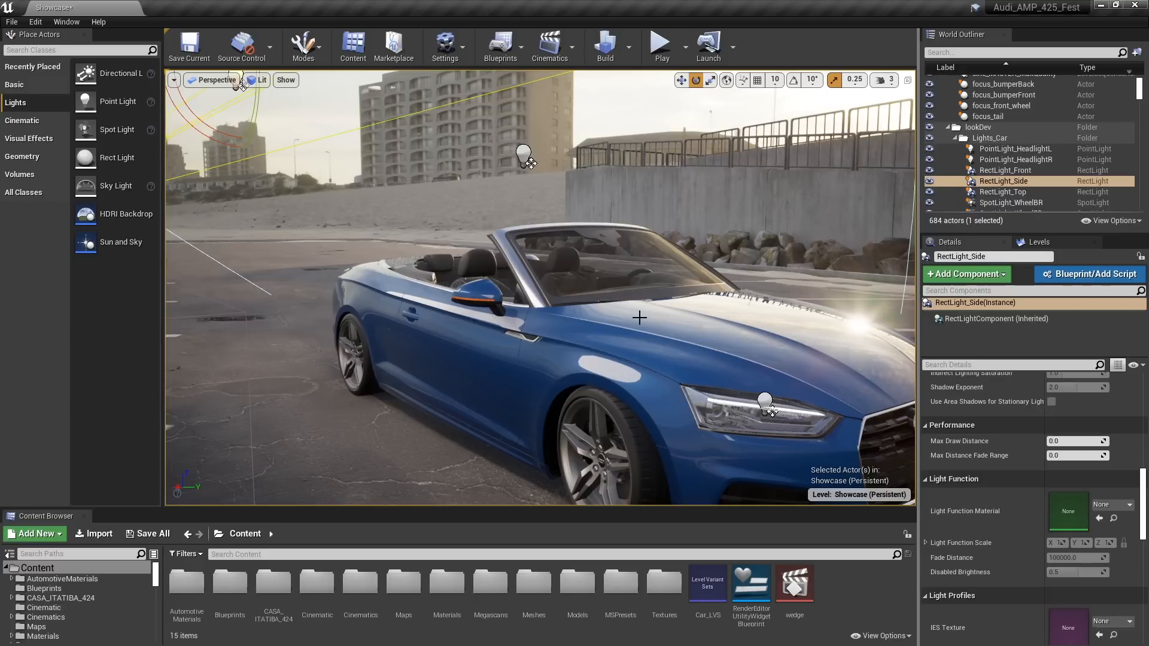
# Try Specular Scale values of 0 and 3 on RectLight_Side, filtering its properties by "spec"
pyautogui.click(956, 366)
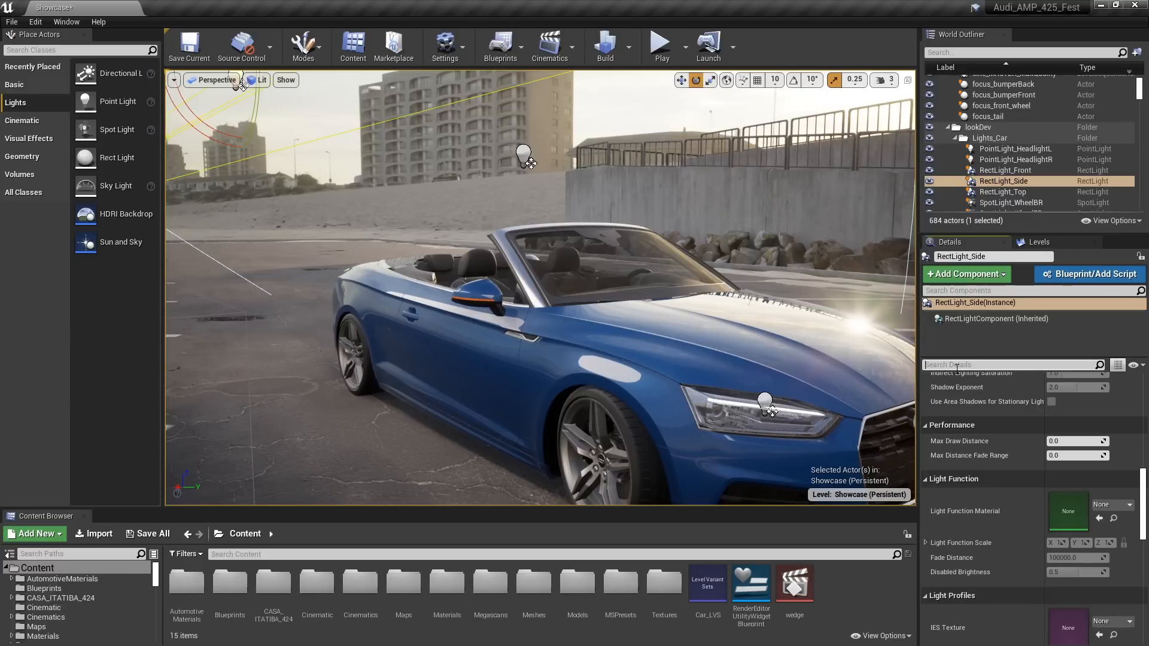
pyautogui.write('spec')
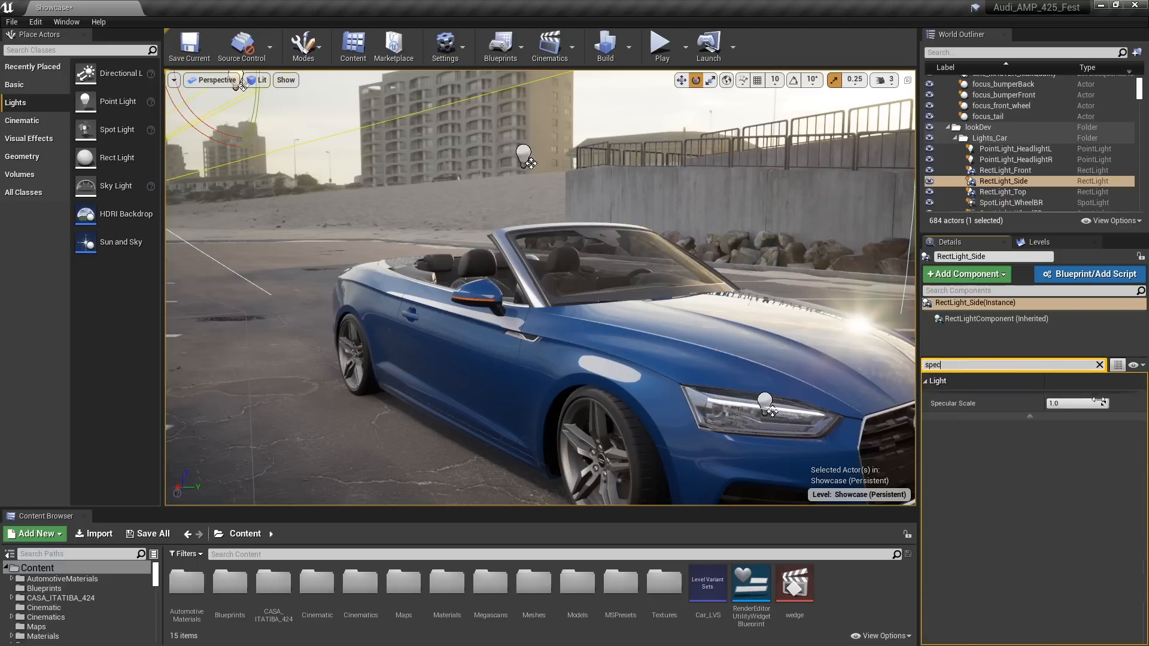
pyautogui.click(1067, 404)
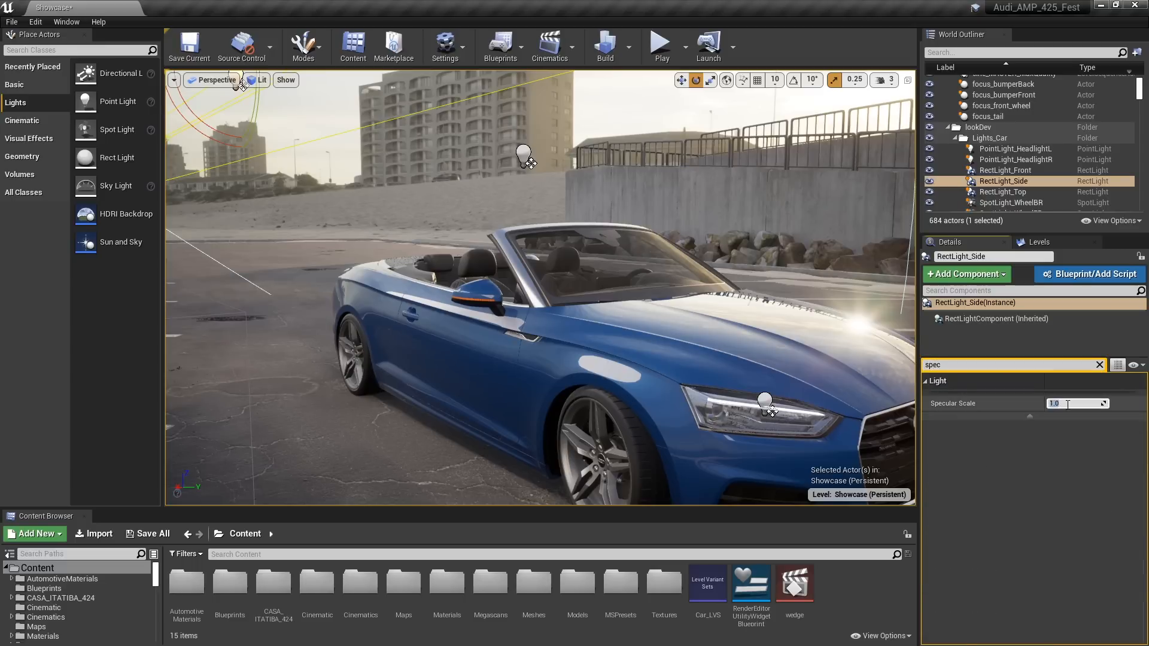
pyautogui.write('0')
pyautogui.press('Return')
pyautogui.write('3')
pyautogui.press('Return')
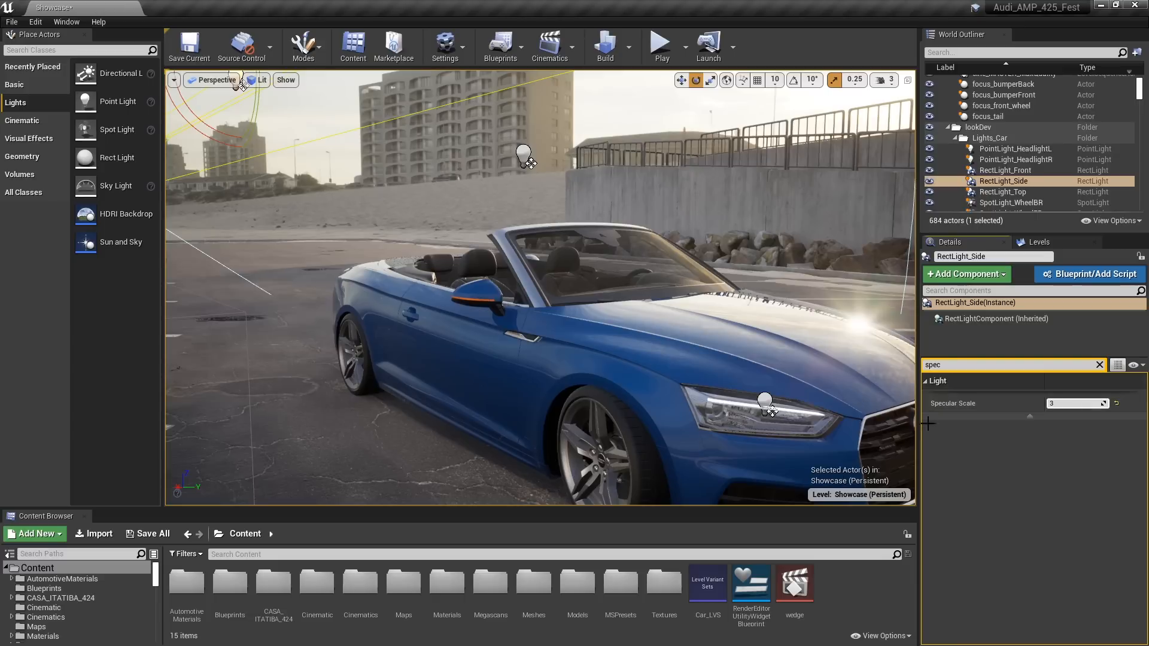
pyautogui.click(1100, 365)
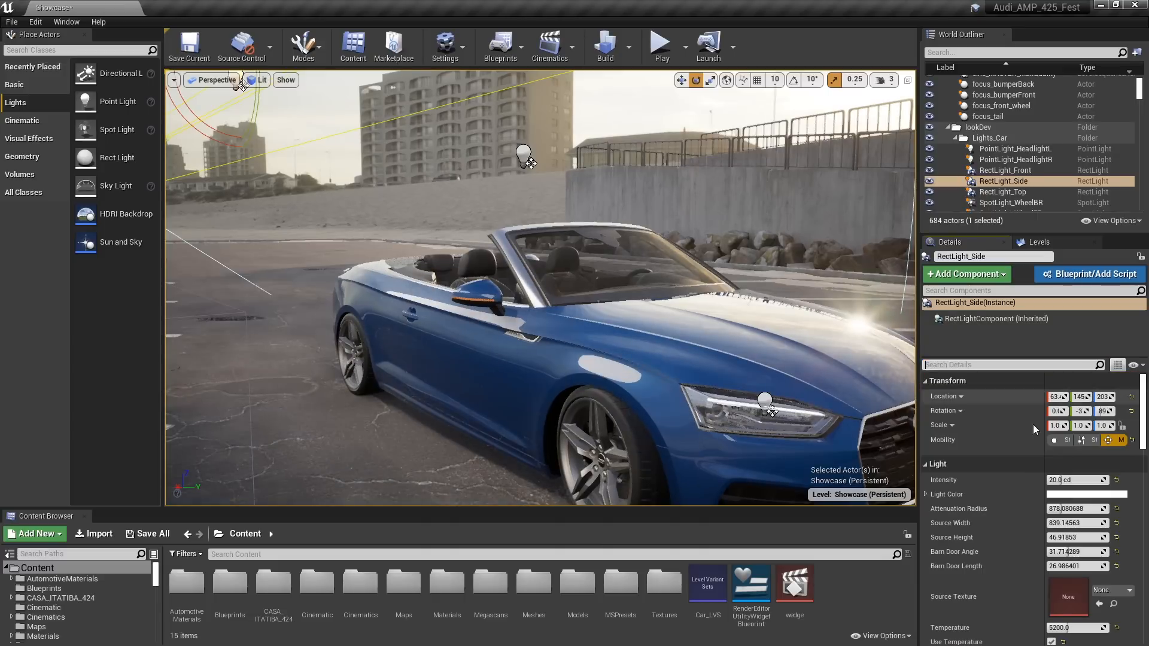
# Try a RectLight_Side intensity of 150 cd and reduce it to 100 cd
pyautogui.click(1069, 480)
pyautogui.write('1')
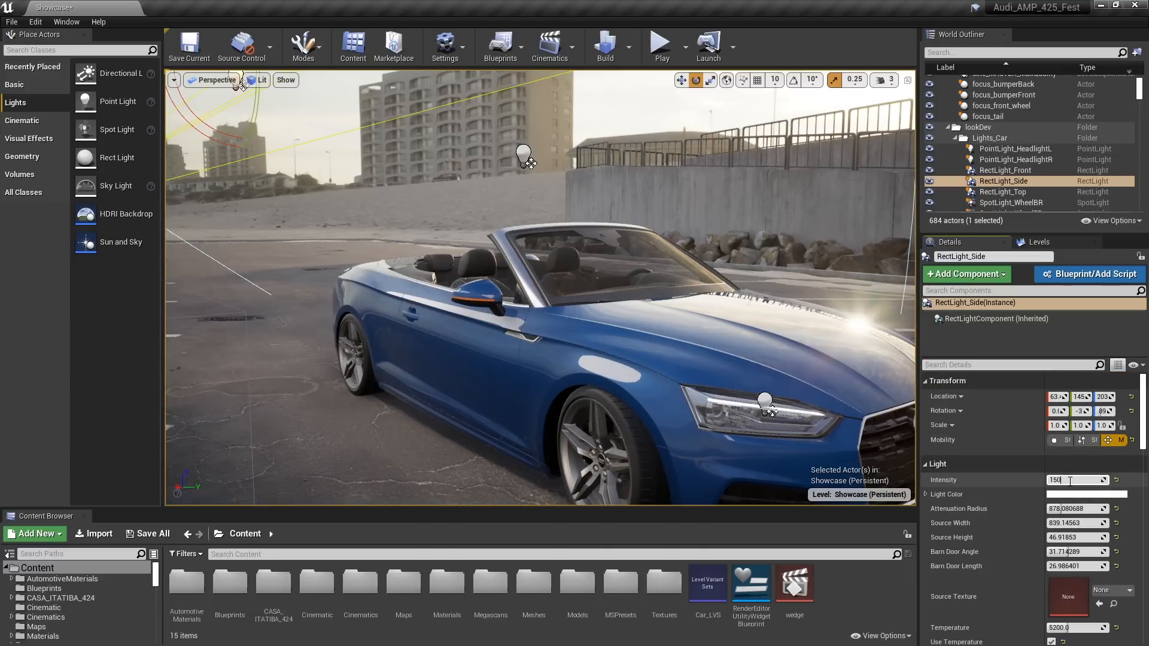
pyautogui.write('50')
pyautogui.press('Return')
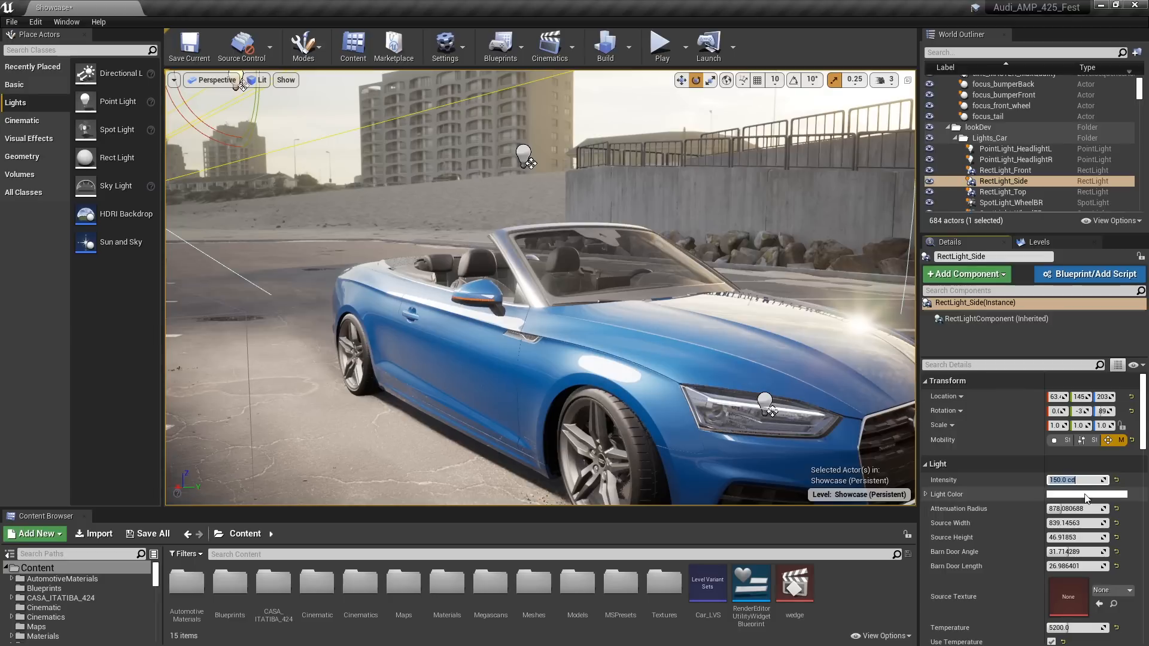
pyautogui.write('100')
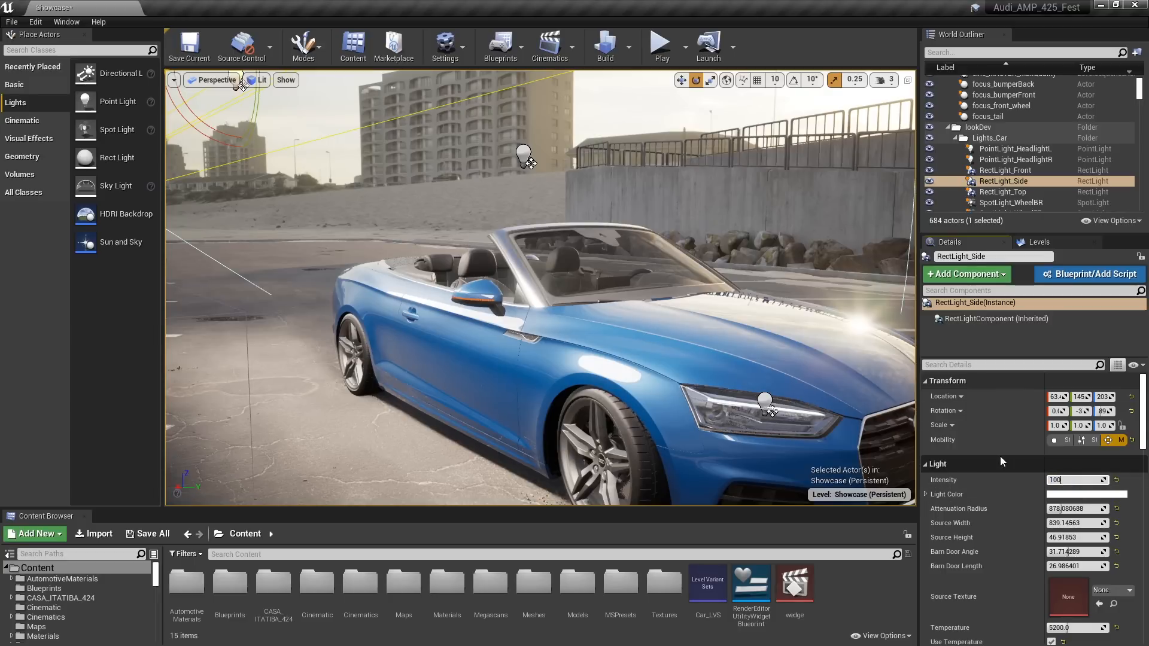
pyautogui.press('Return')
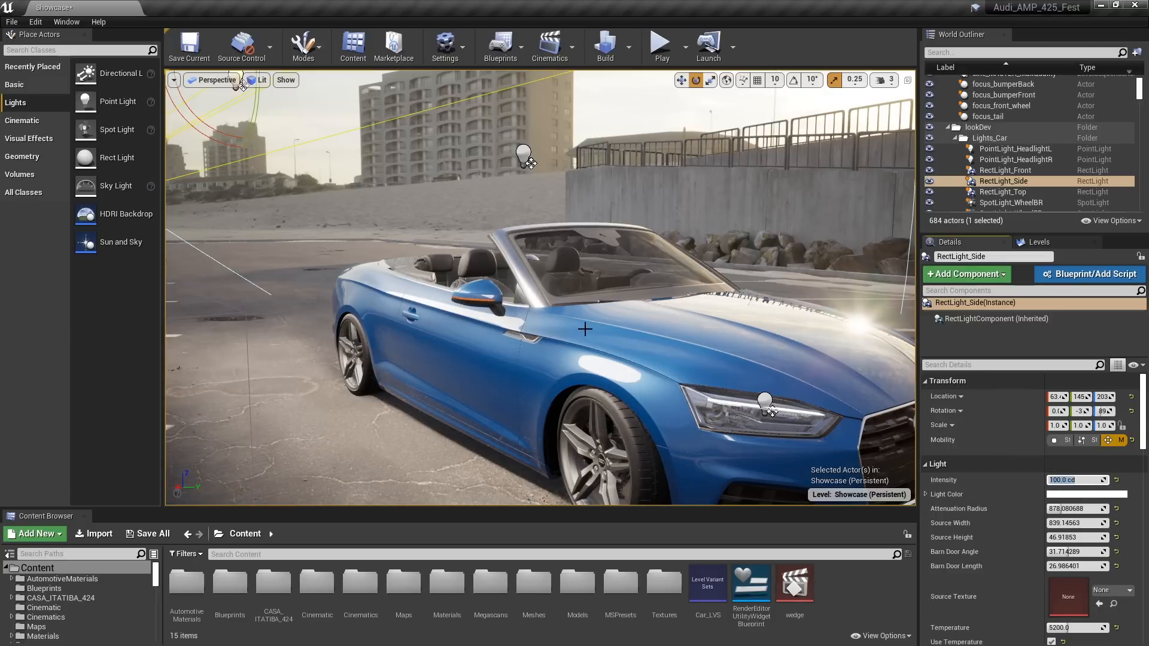
# Set RectLight_Side's Specular Scale to 0 and clear the property filter
pyautogui.moveTo(585, 328); pyautogui.dragTo(564, 331, button='right')
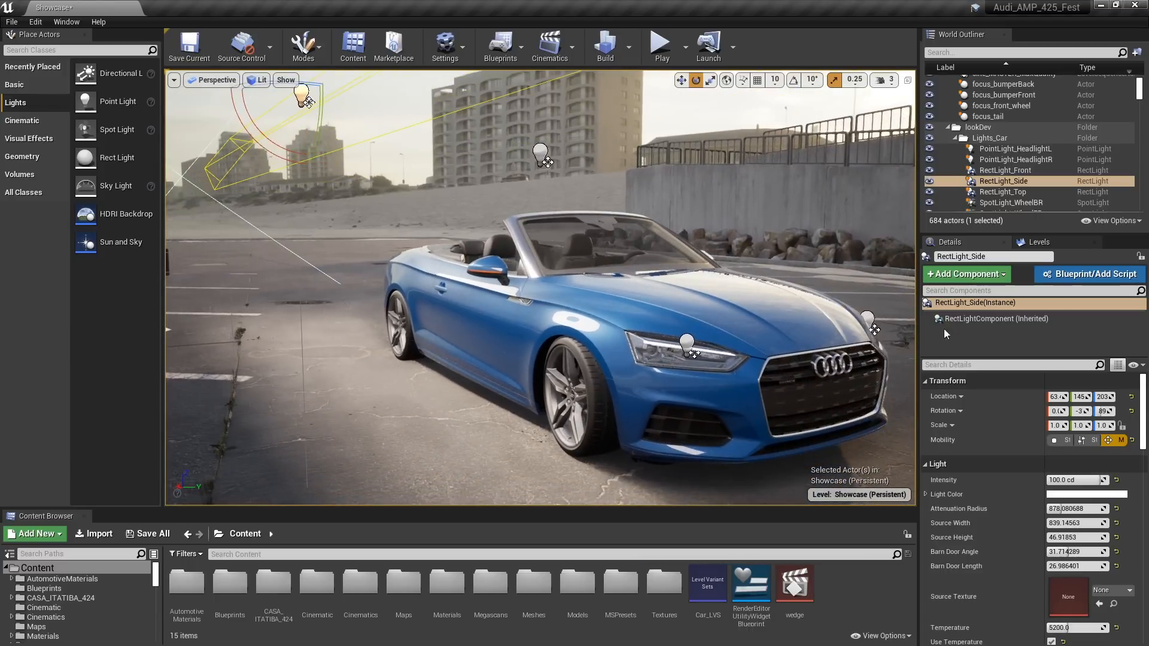
pyautogui.click(944, 366)
pyautogui.write('spec')
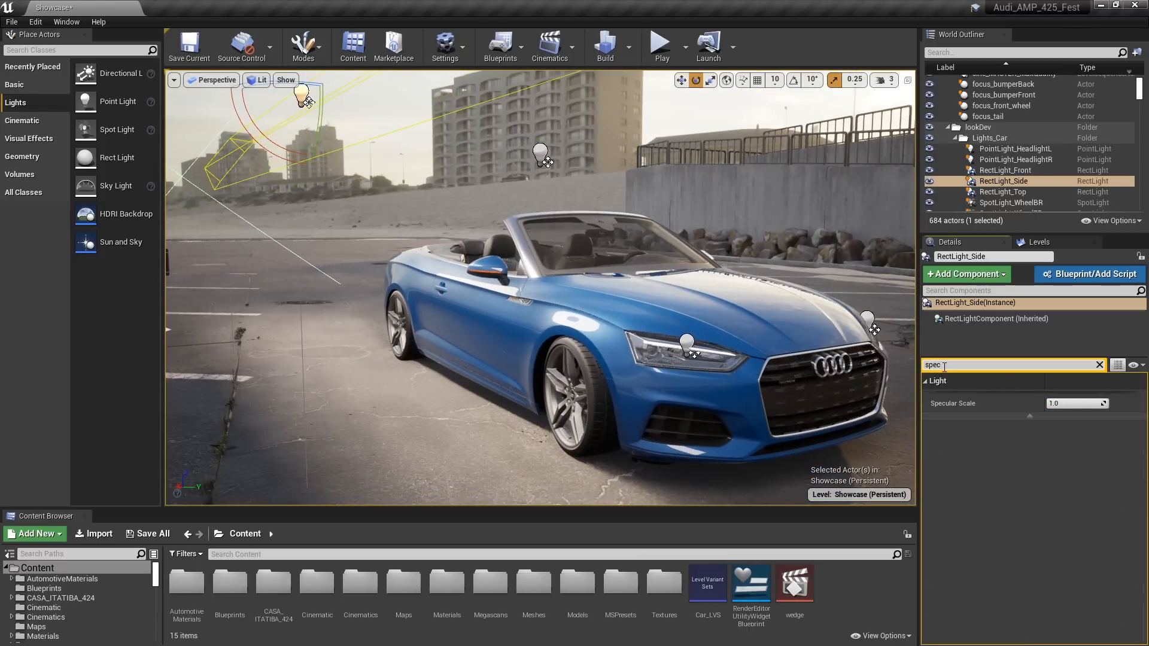
pyautogui.click(1076, 404)
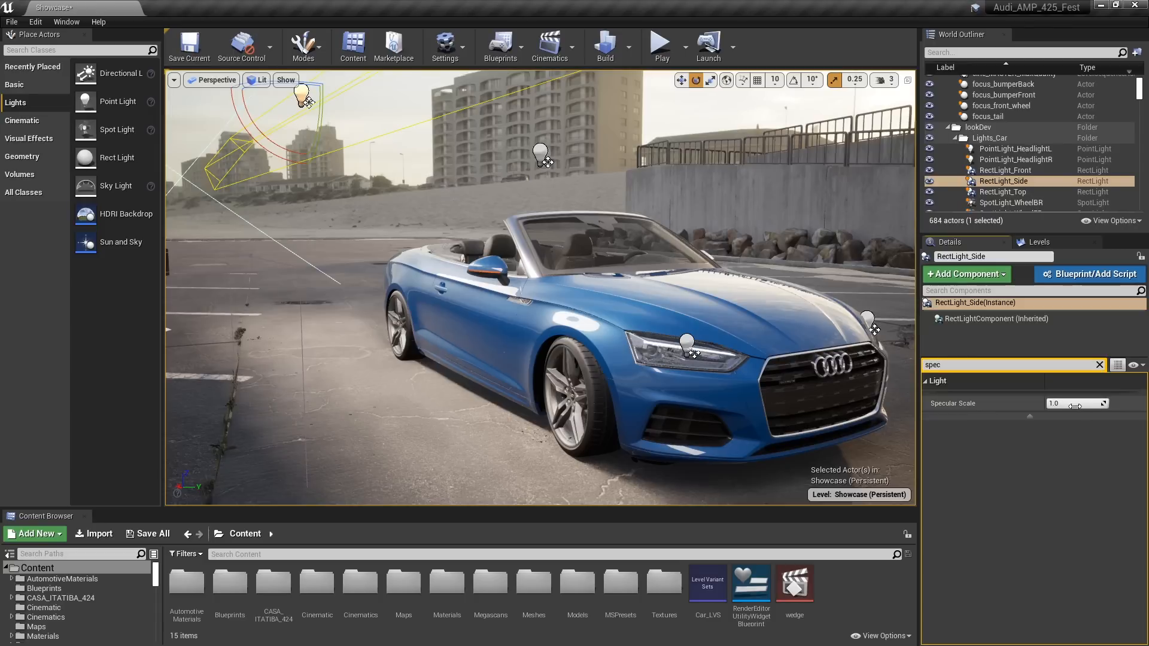
pyautogui.write('0')
pyautogui.press('Return')
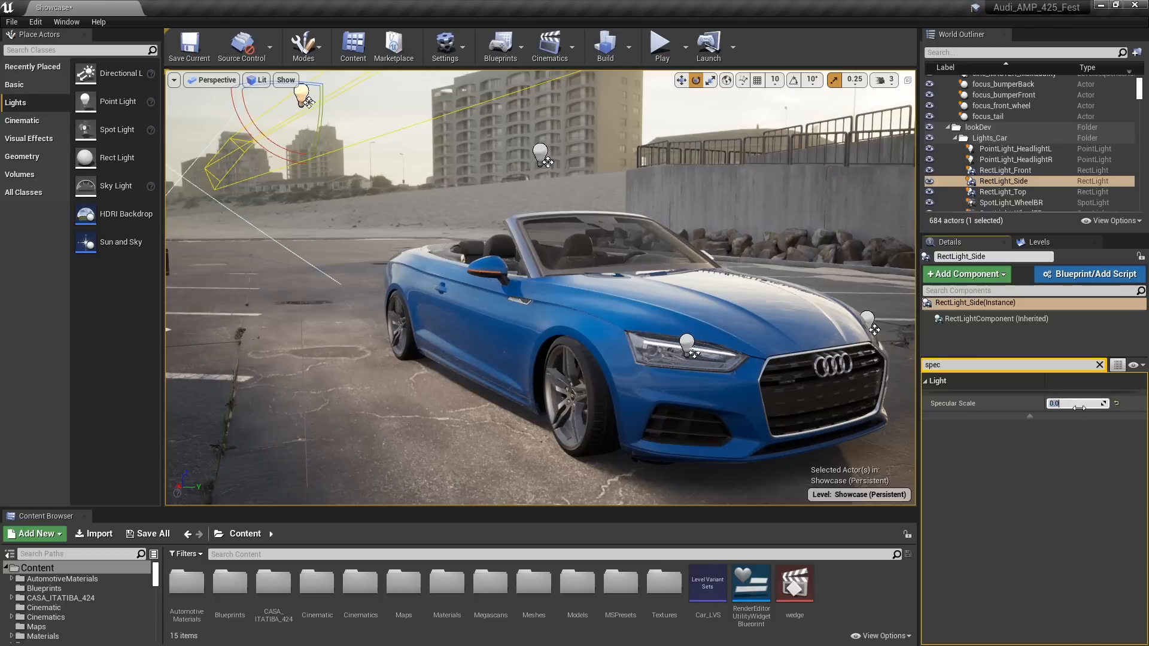
pyautogui.click(1099, 365)
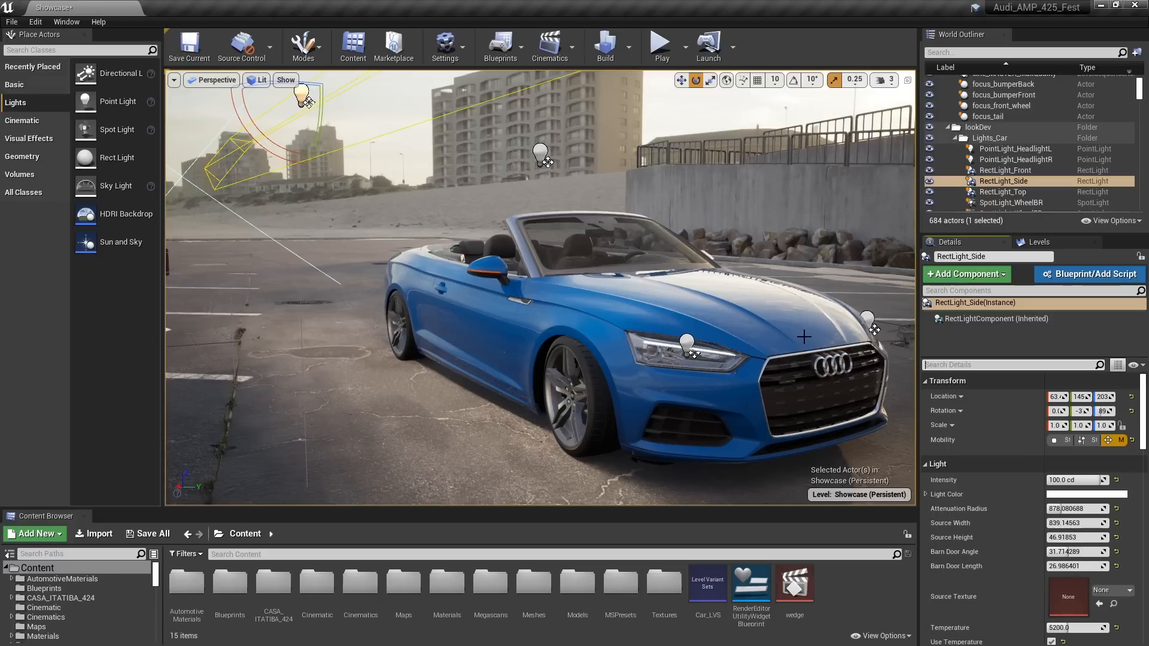
# Switch RectLight_Side from lighting Channel 0 to Channel 1 only, filtering its properties by "chan"
pyautogui.click(937, 370)
pyautogui.write('chan')
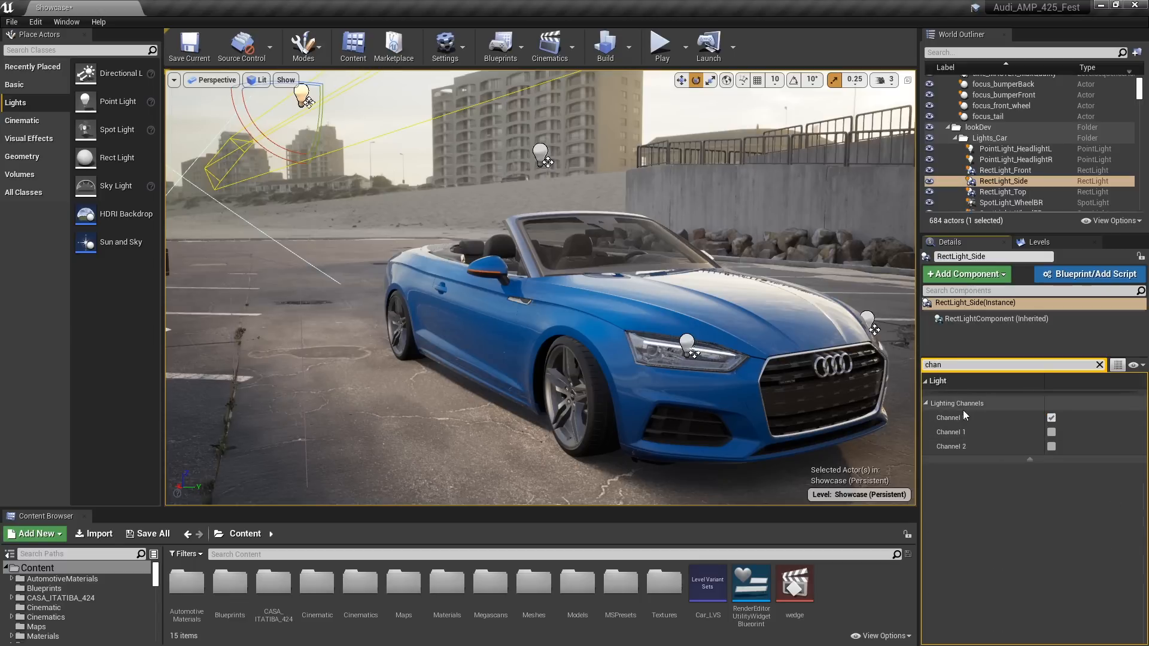
pyautogui.click(1051, 418)
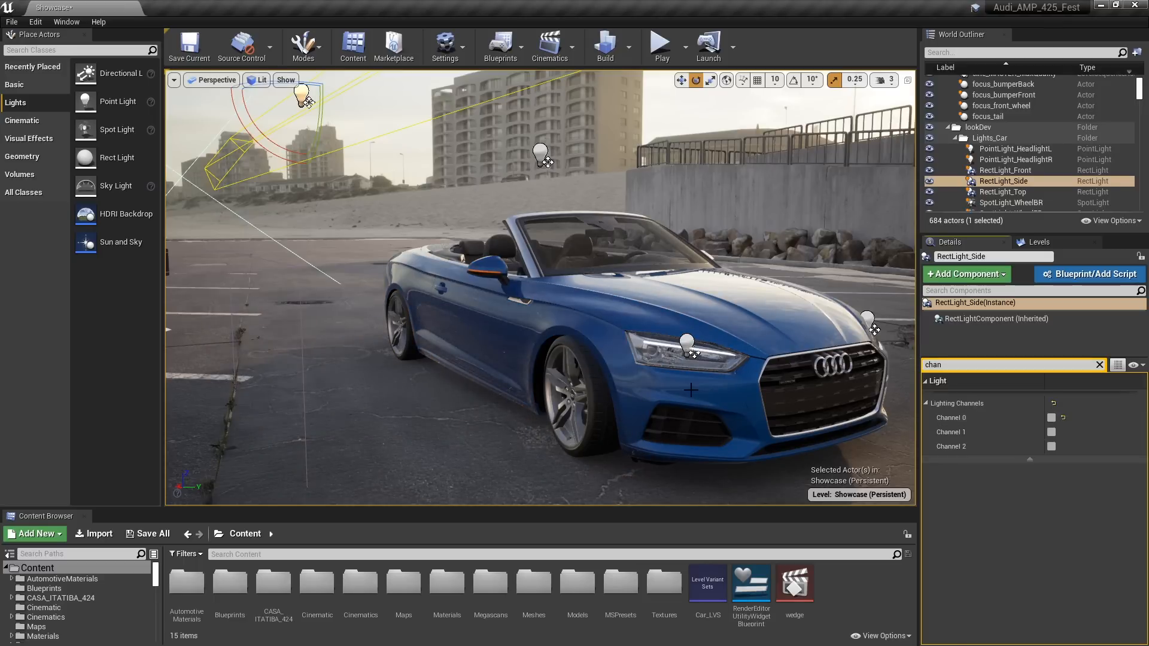
pyautogui.click(1052, 432)
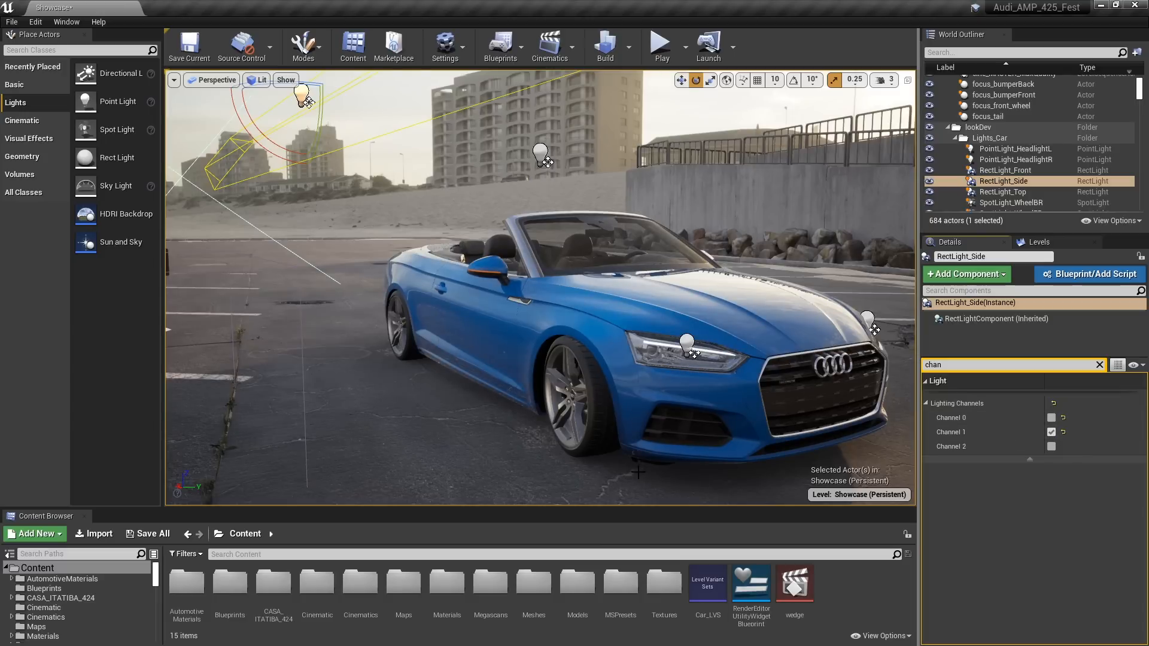
# Try lighting Channel 1 on beach2_parkingLot1, turn it off again, and check the lighting channels of the car's SM_ExternalDoor2
pyautogui.click(422, 419)
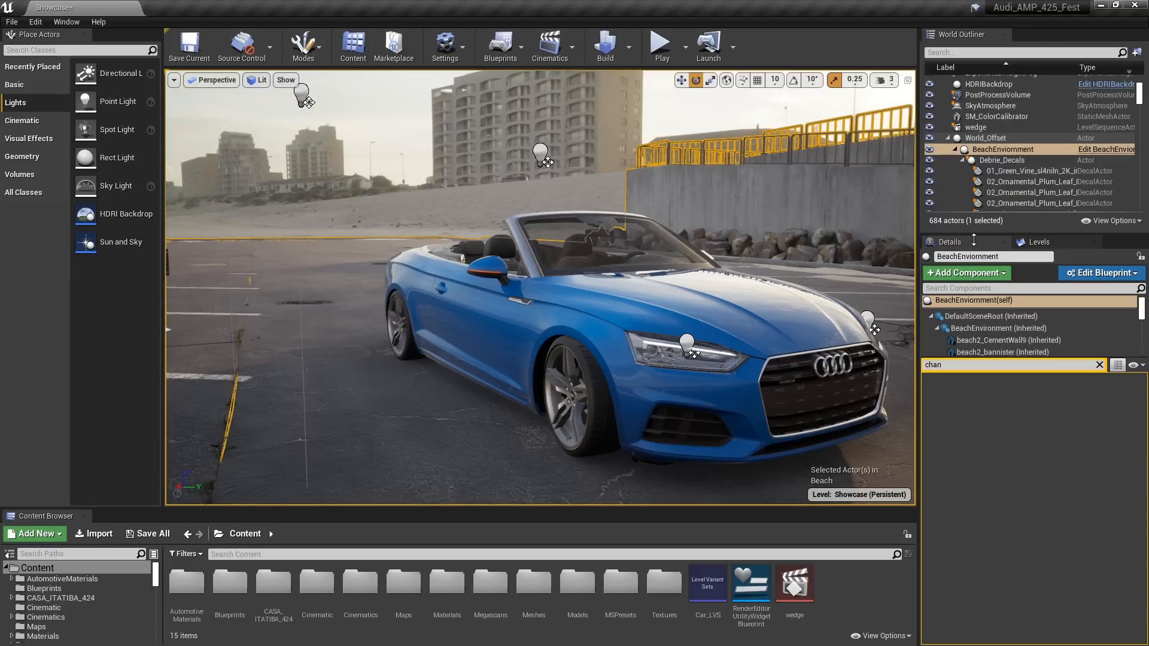
pyautogui.click(989, 341)
pyautogui.click(537, 427)
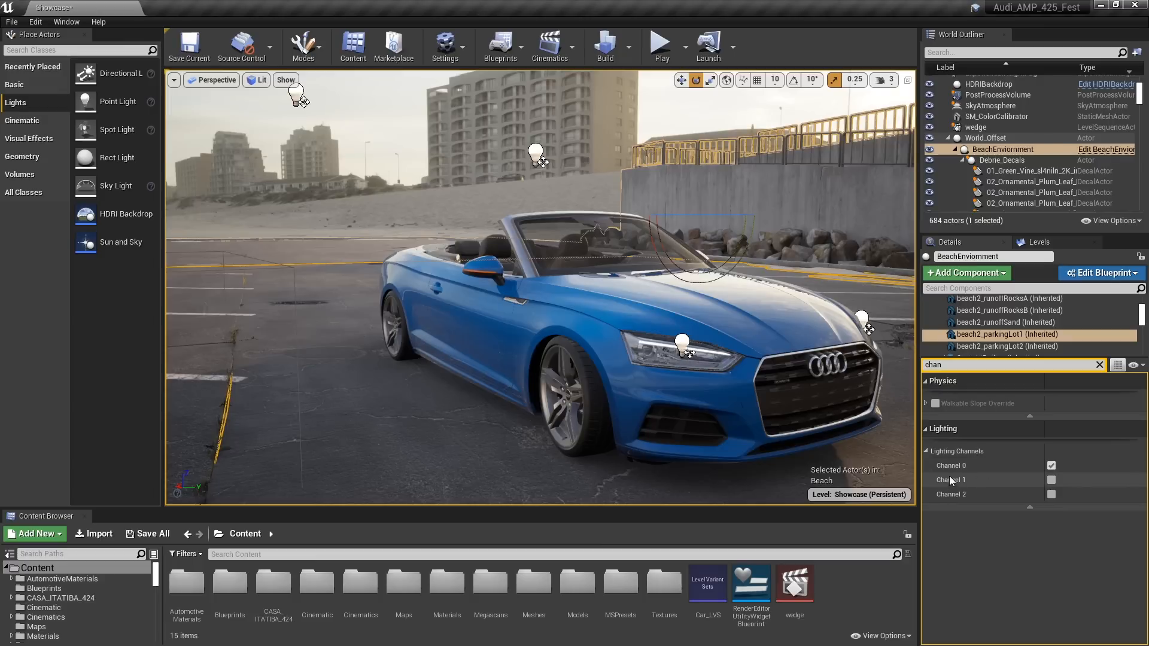
pyautogui.click(1050, 481)
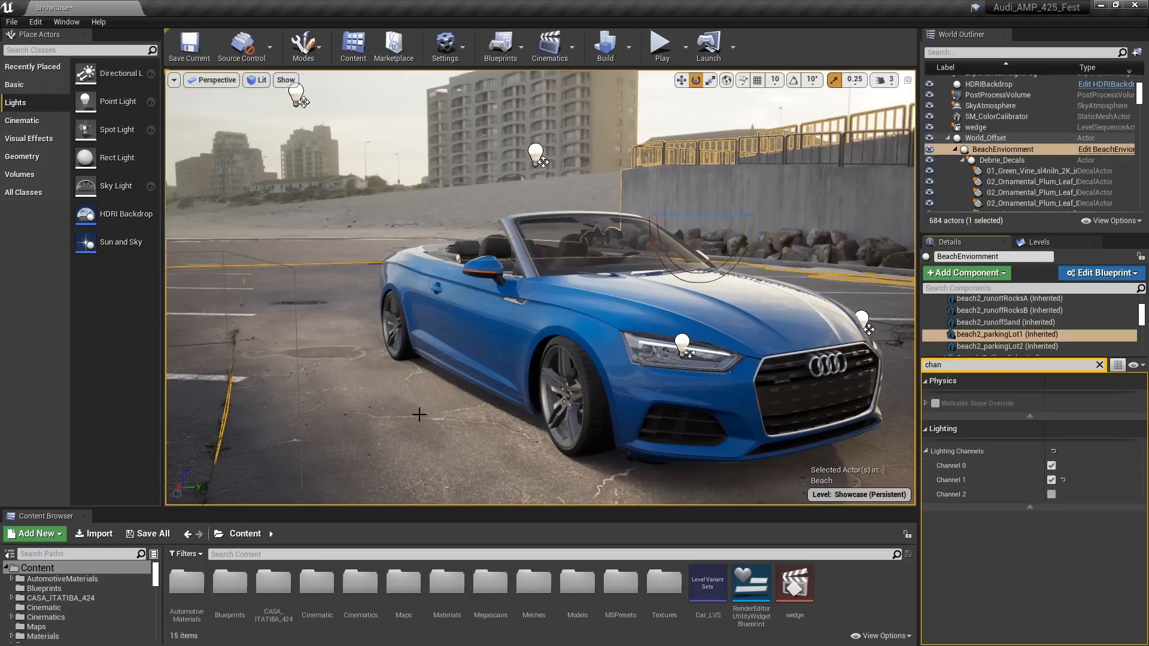
pyautogui.click(1051, 480)
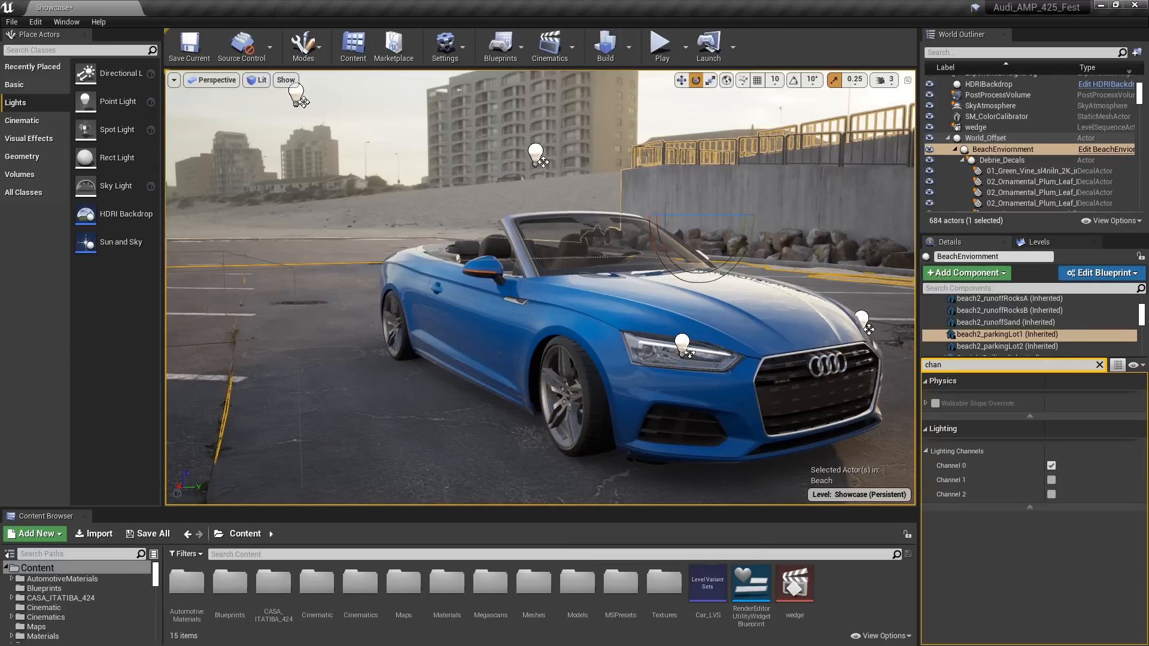
pyautogui.click(456, 341)
pyautogui.click(494, 323)
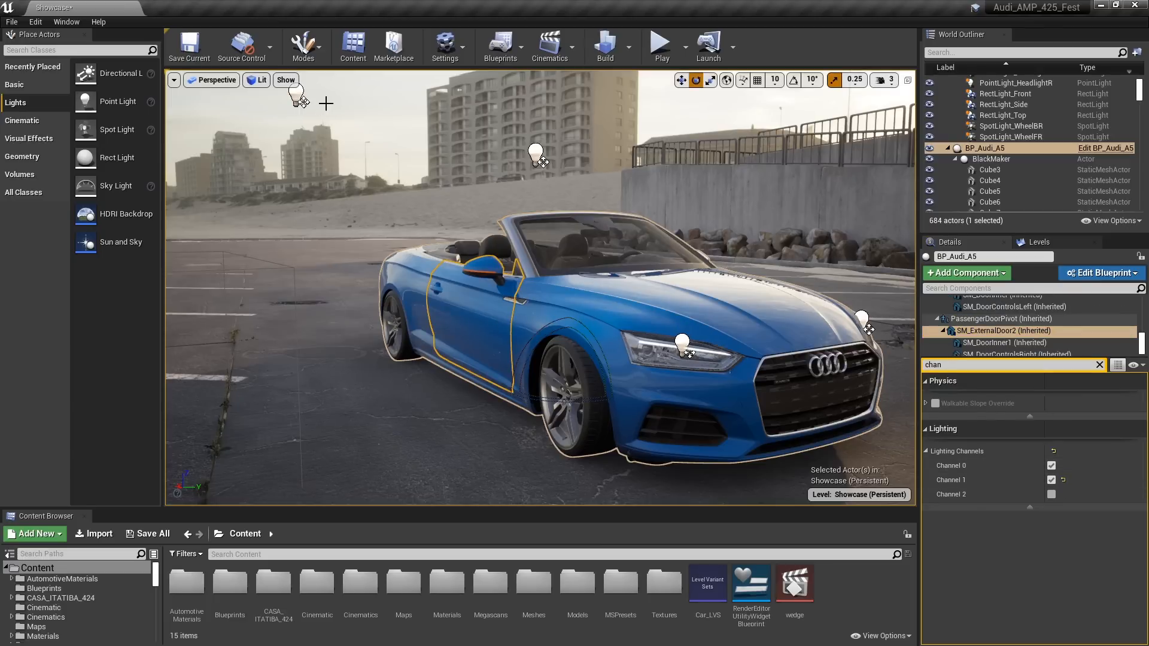
# Clear the "chan" property filter on RectLight_Side and set the light's intensity to 20 cd
pyautogui.click(296, 95)
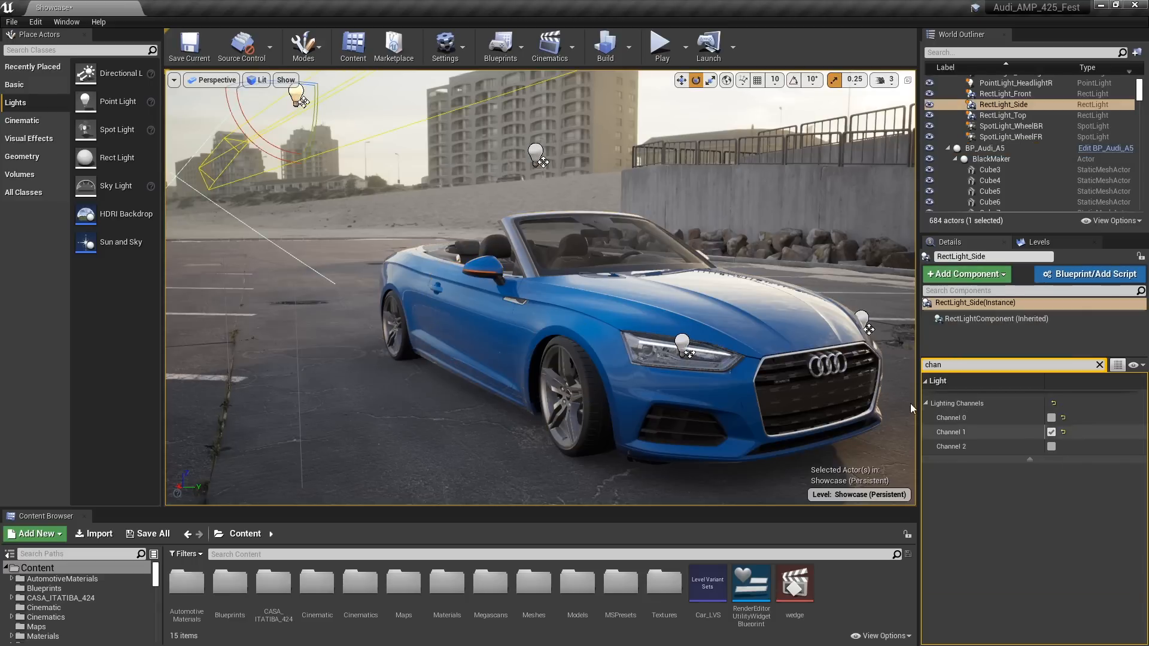
pyautogui.click(1098, 365)
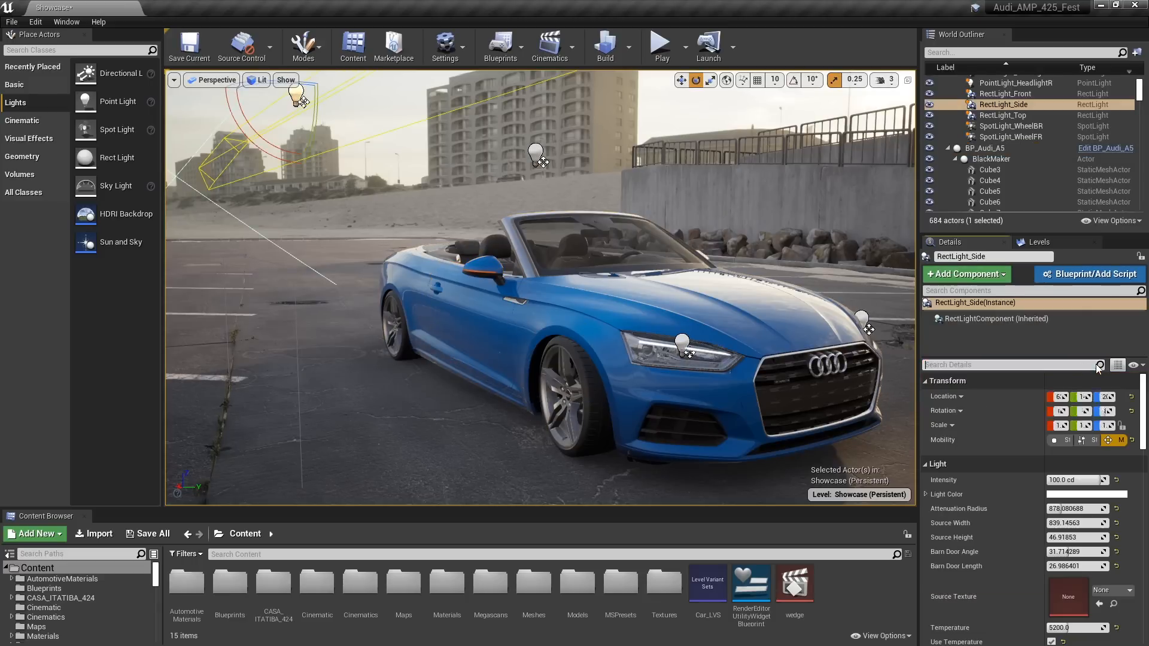
pyautogui.click(1070, 479)
pyautogui.write('20')
pyautogui.press('Return')
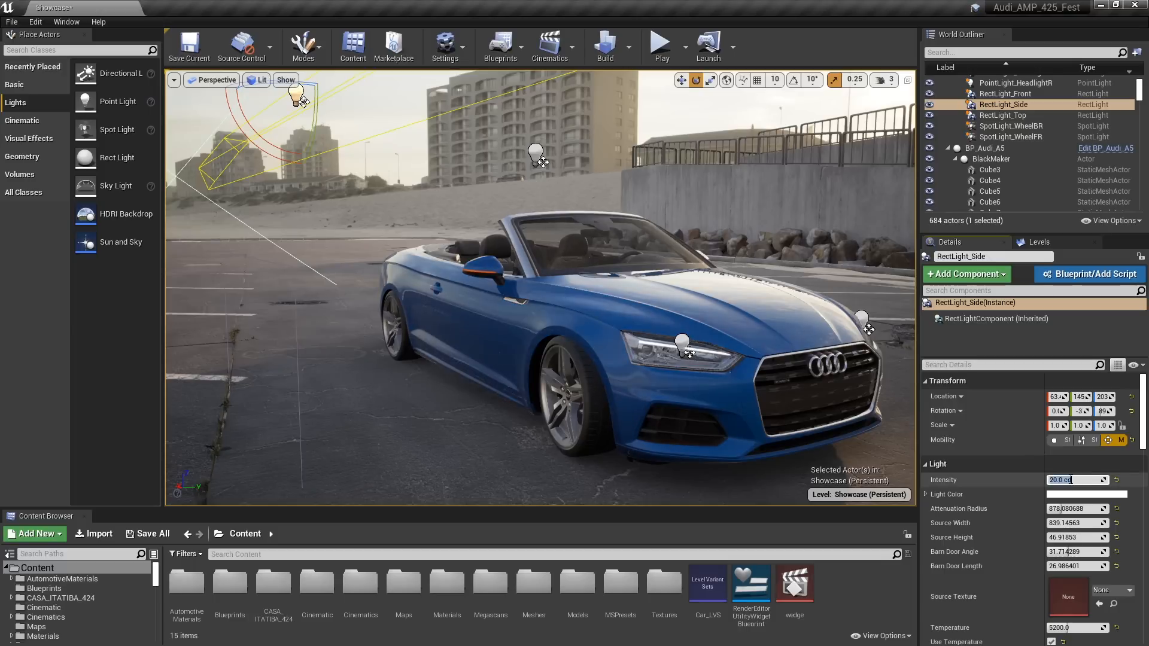
# Open BP_Audi_A5's Car Paint material instance for editing, keeping the car's side and fender in view beside the editor
pyautogui.moveTo(540, 287); pyautogui.dragTo(736, 233, button='right')
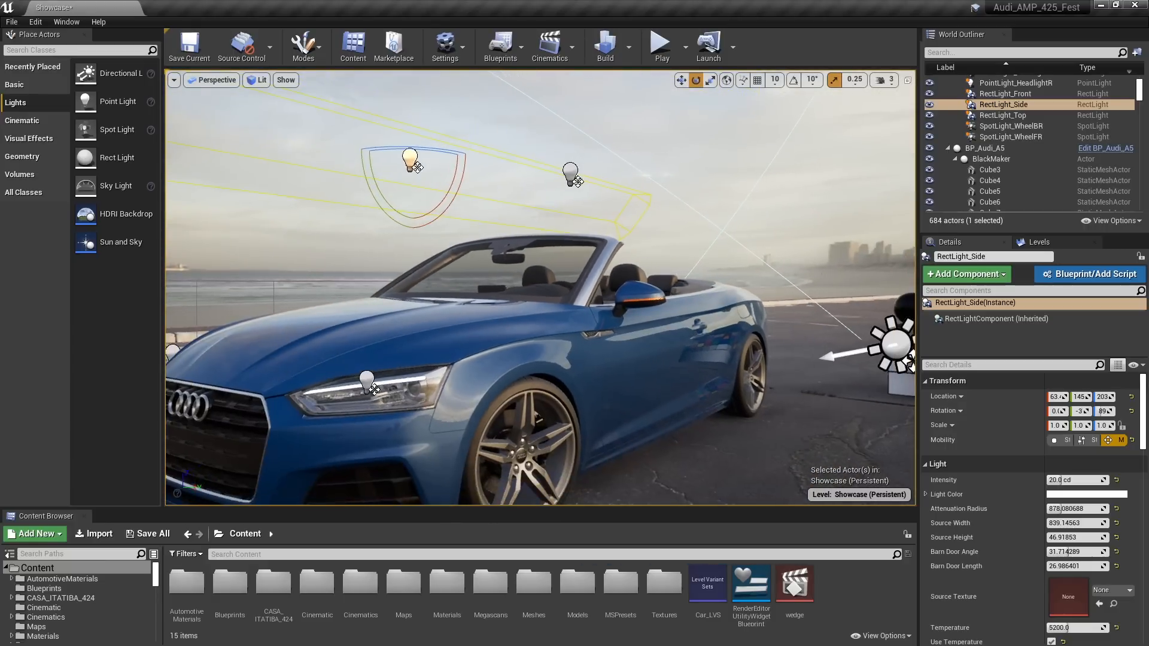
pyautogui.moveTo(736, 233); pyautogui.dragTo(739, 198, button='right')
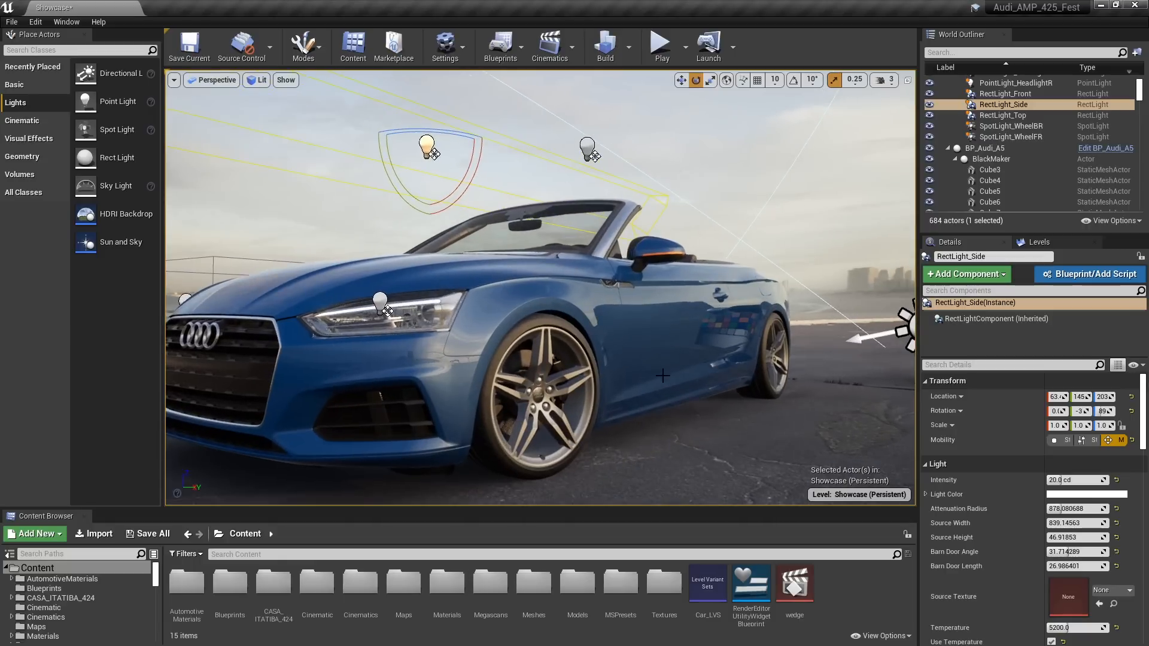
pyautogui.moveTo(666, 368); pyautogui.dragTo(600, 458, button='right')
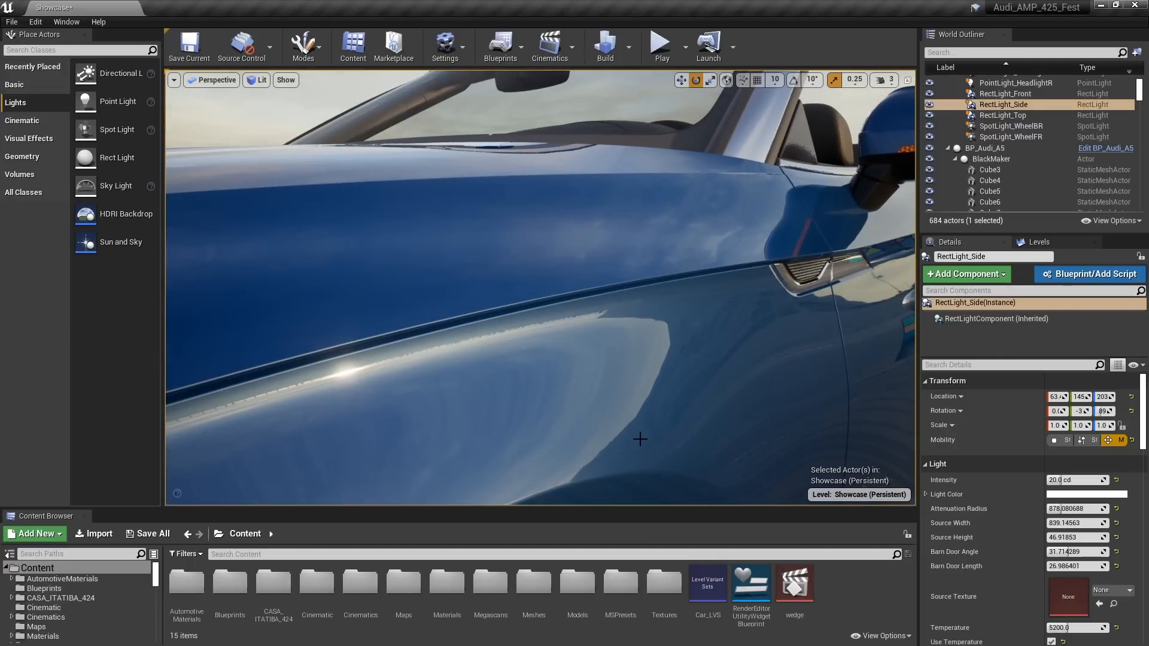
pyautogui.moveTo(612, 402); pyautogui.dragTo(606, 372, button='right')
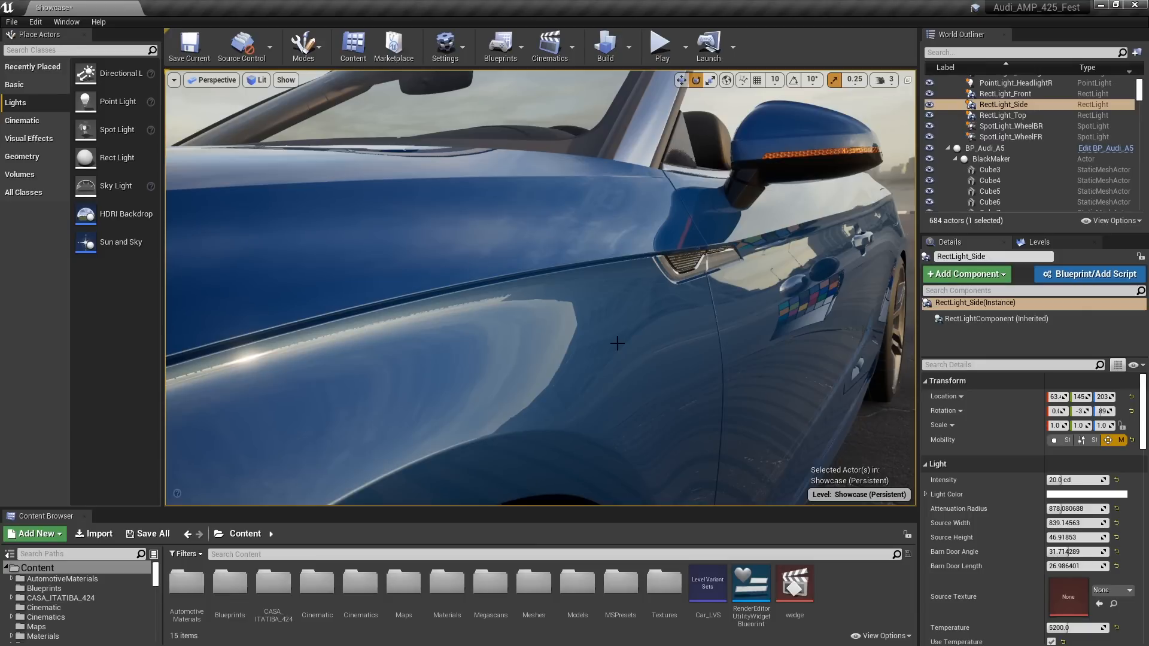
pyautogui.click(617, 343)
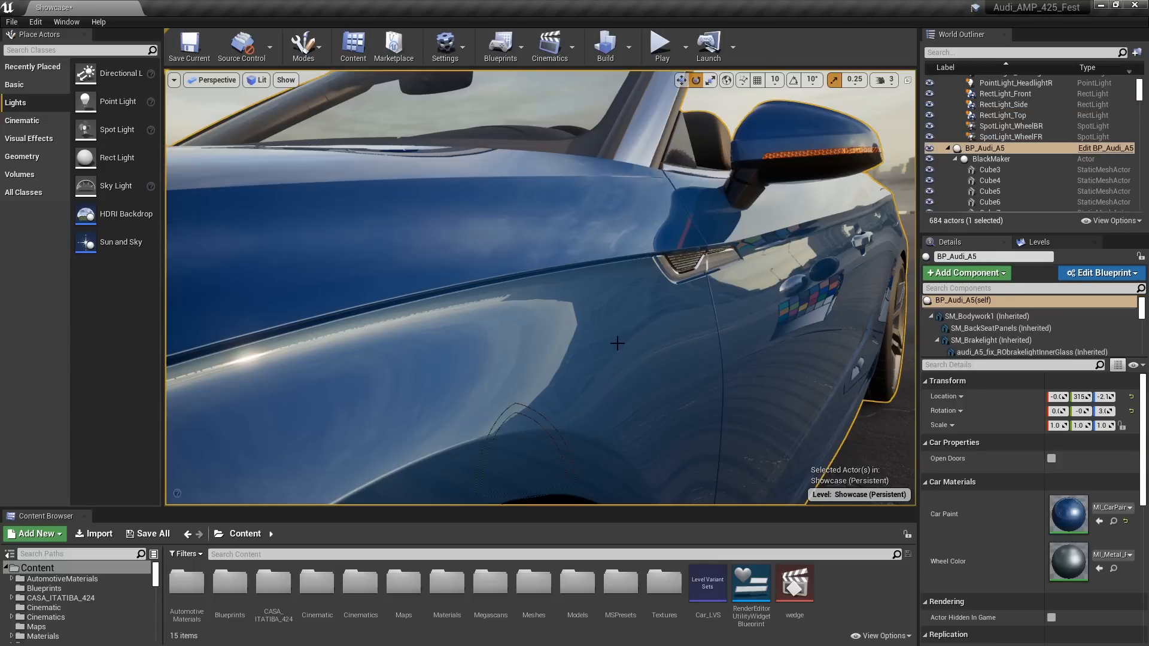
pyautogui.doubleClick(1078, 513)
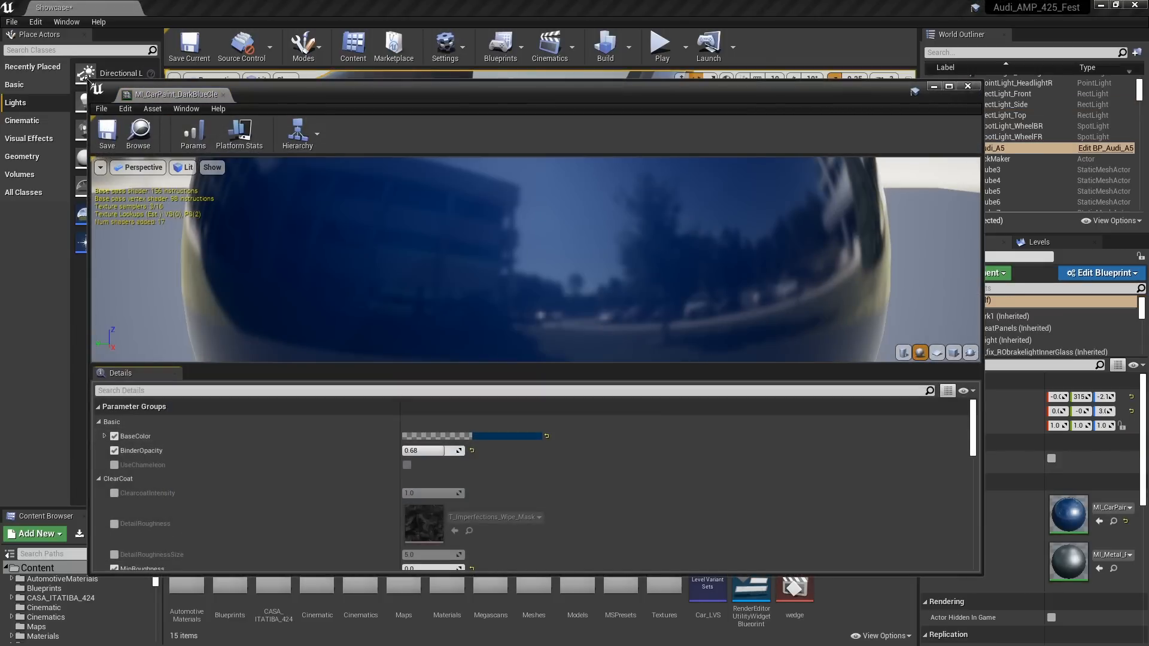
pyautogui.moveTo(86, 77); pyautogui.dragTo(701, 60)
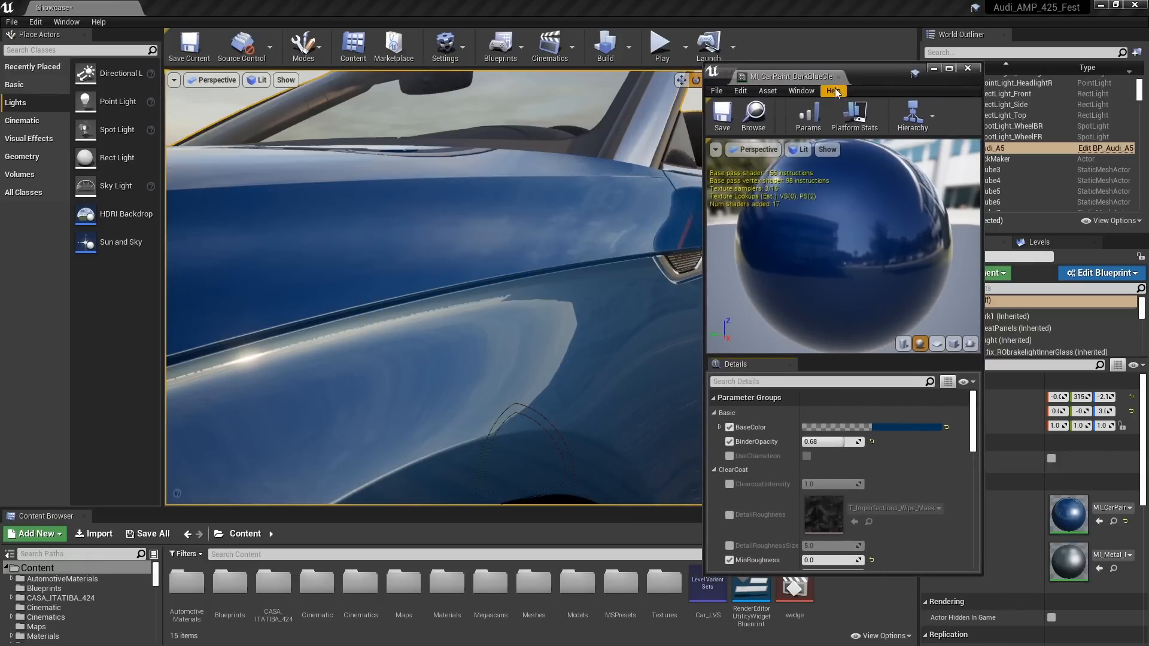
pyautogui.moveTo(868, 76); pyautogui.dragTo(1038, 99)
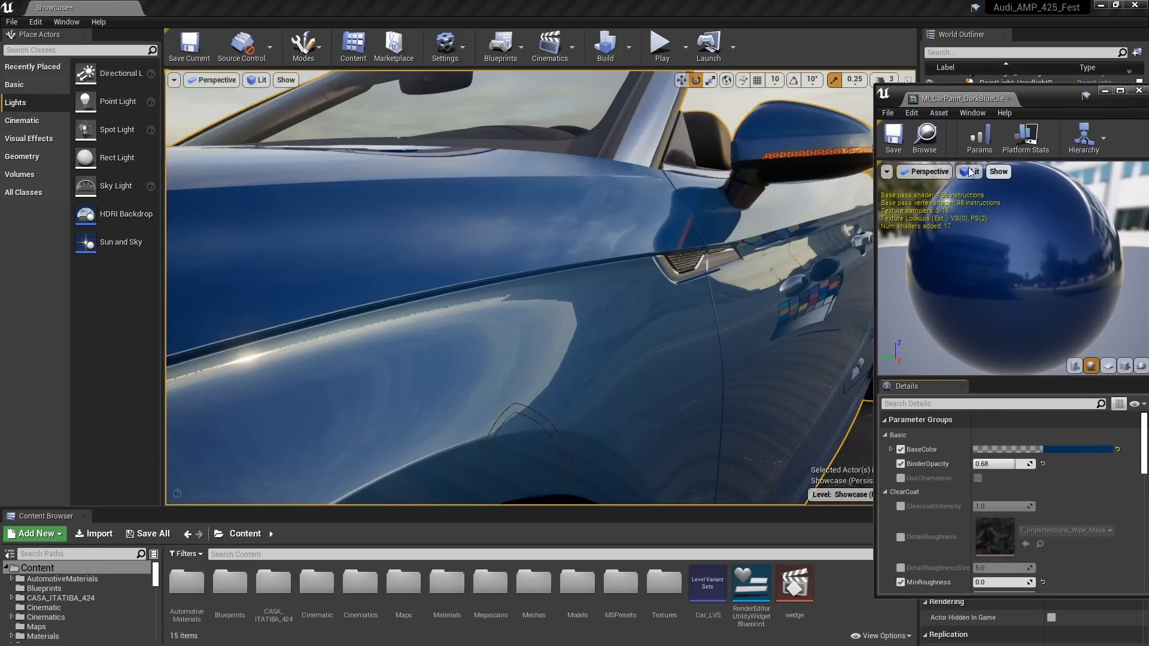
# Reset the clear coat MinRoughness and MaxRoughness to their defaults, and set MinRoughness to 0.01
pyautogui.scroll(-1, 1143, 470)
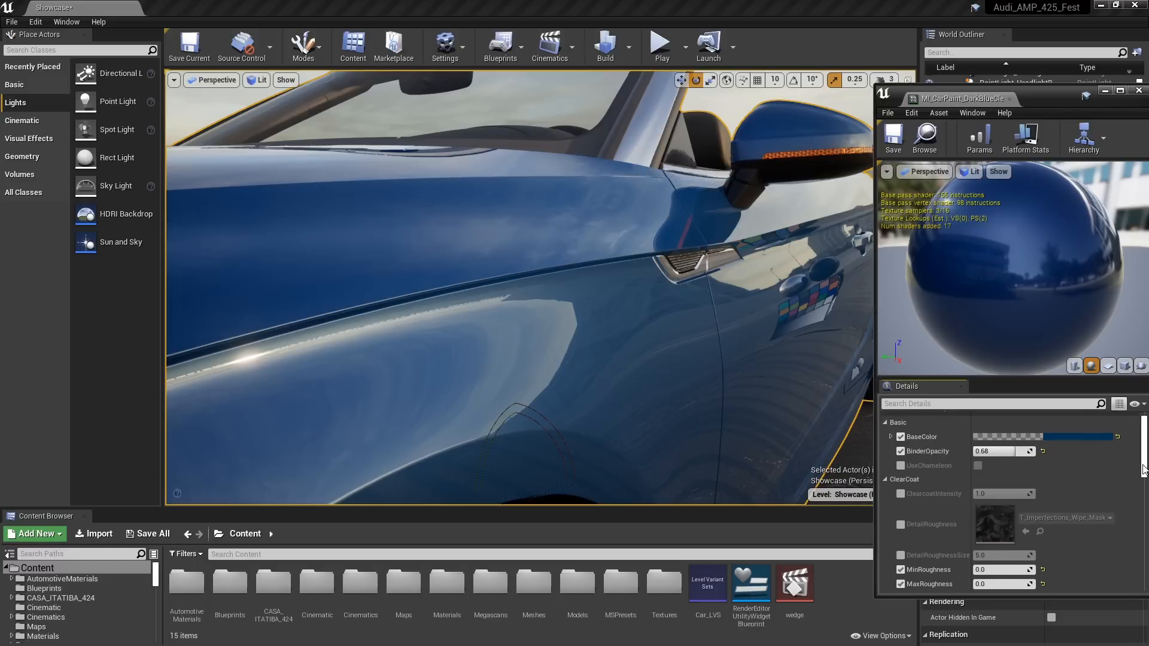
pyautogui.scroll(-2, 1143, 470)
pyautogui.click(1043, 519)
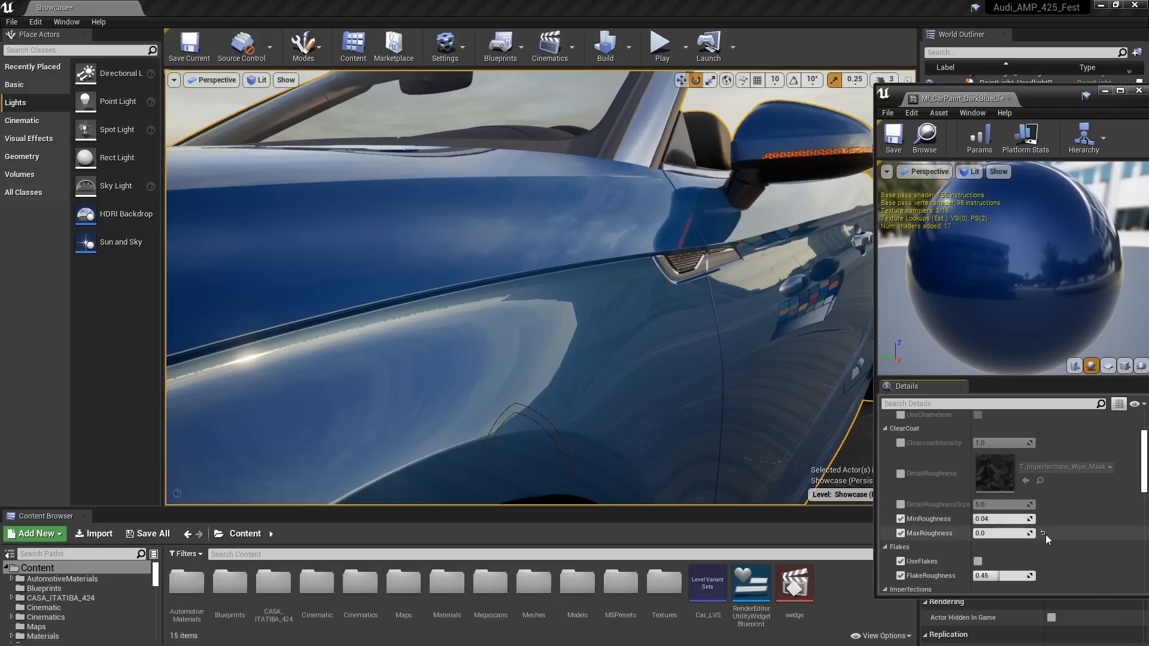
pyautogui.click(1042, 533)
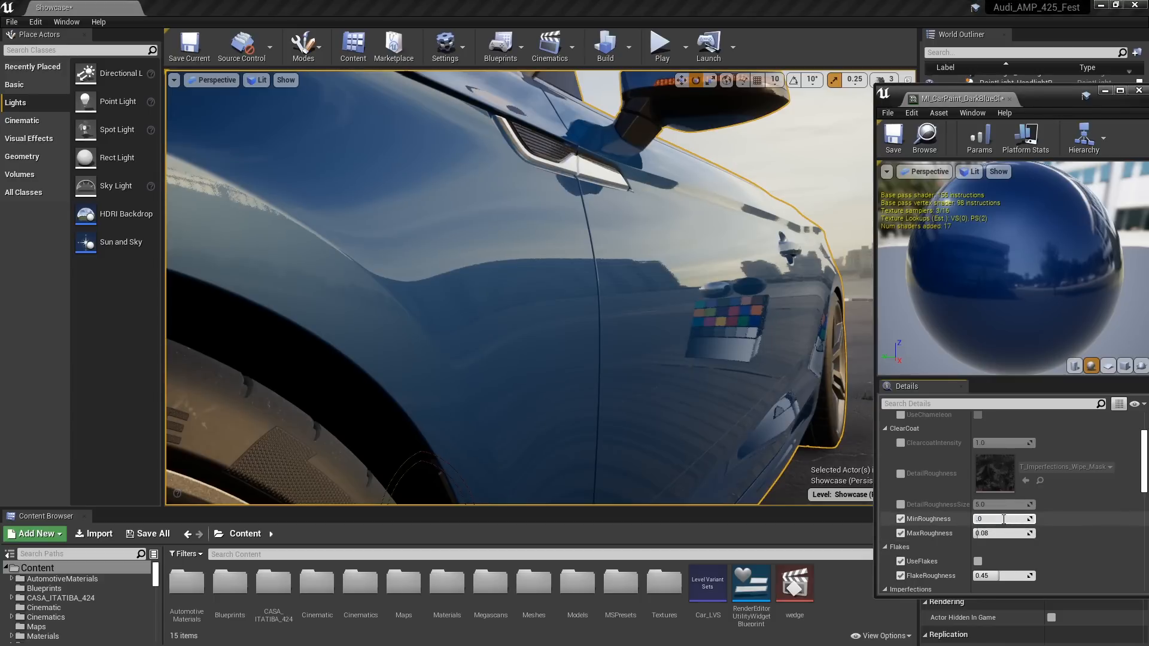
pyautogui.press('Return')
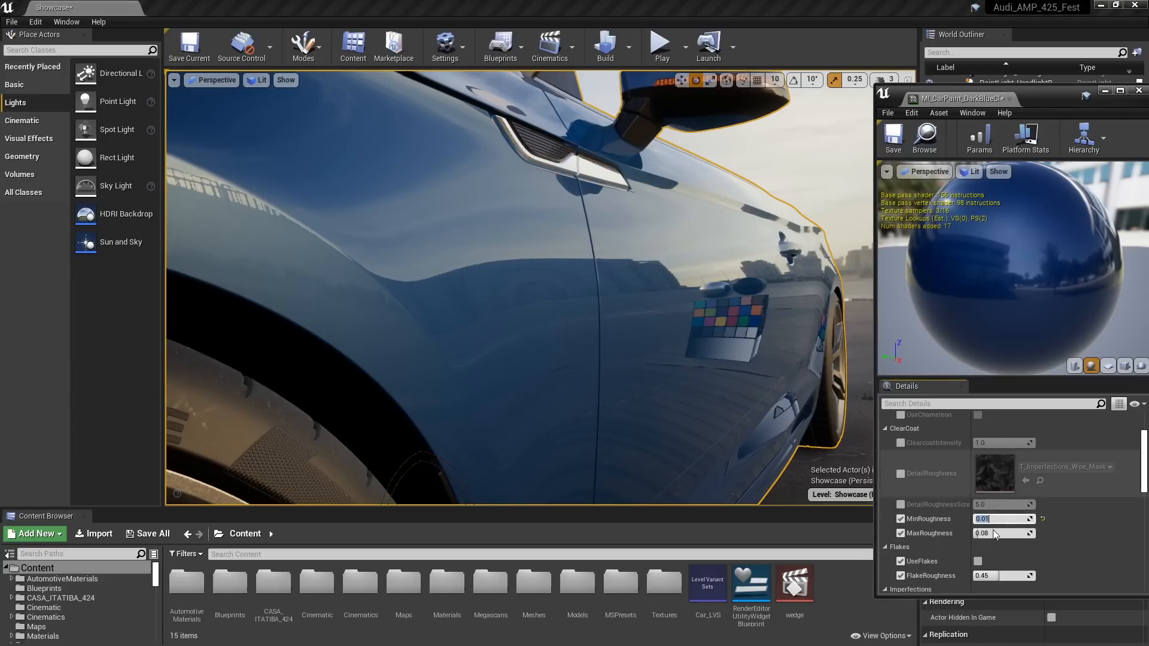
# Try clear coat MaxRoughness values of 0.4, 0.04 and 0.3 against the door reflections, and settle on 0.25
pyautogui.click(1003, 535)
pyautogui.write('.4')
pyautogui.press('Return')
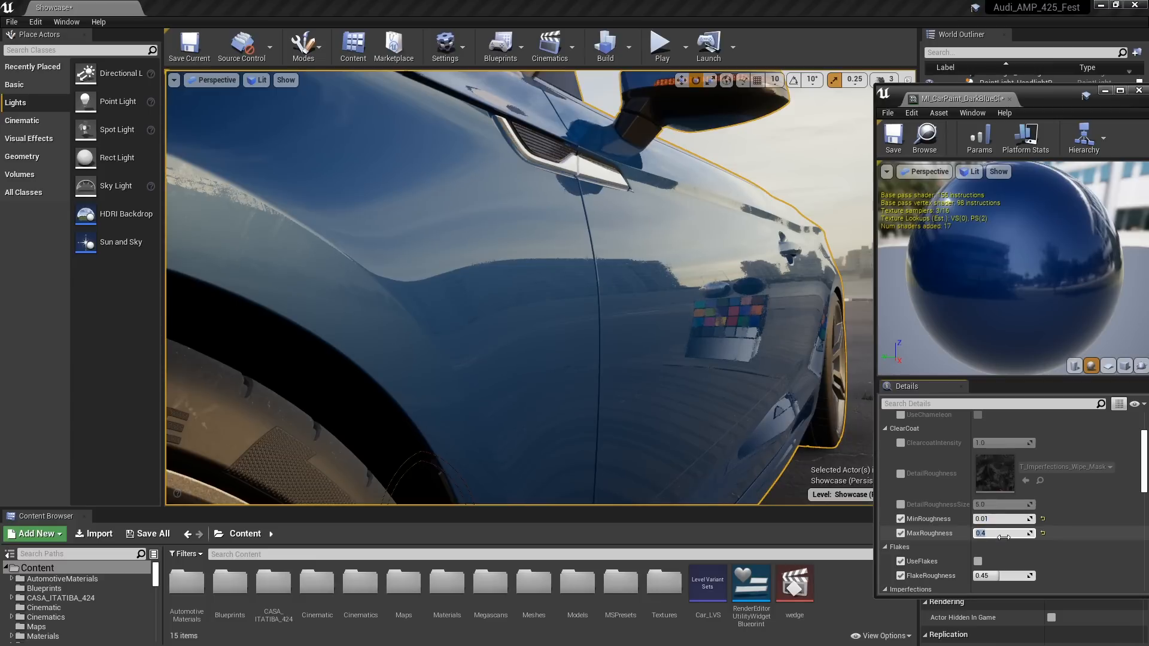
pyautogui.write('.04')
pyautogui.press('Return')
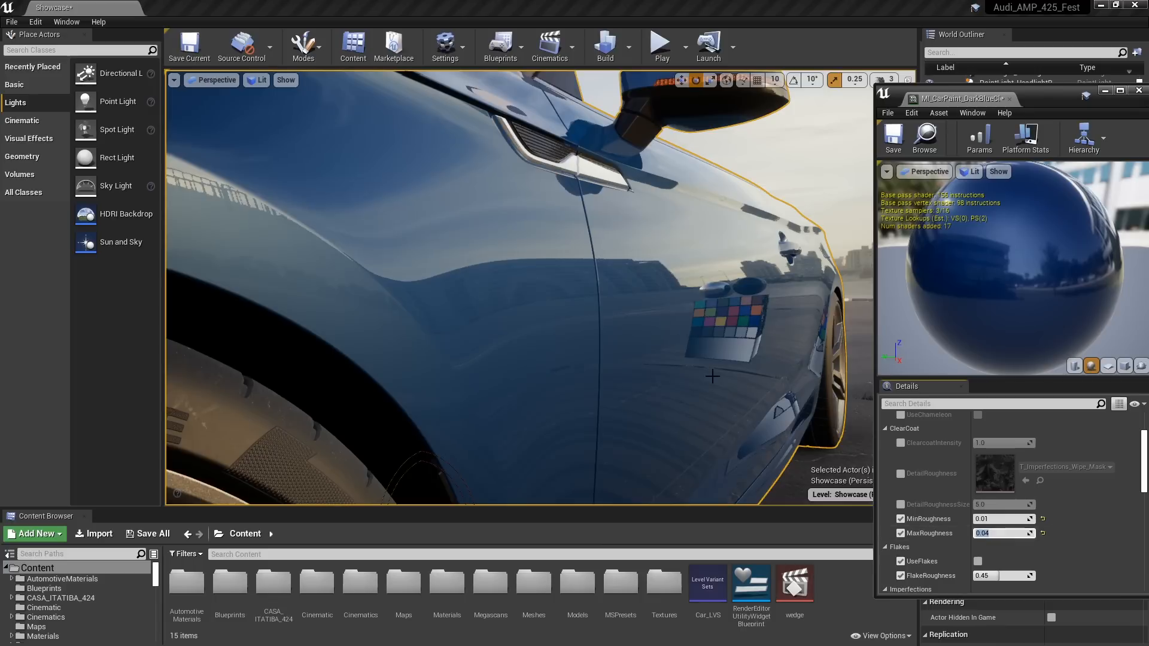
pyautogui.moveTo(507, 299)
pyautogui.mouseDown(button='right')
pyautogui.moveTo(413, 317)
pyautogui.moveTo(457, 281)
pyautogui.moveTo(509, 281)
pyautogui.mouseUp(button='right')
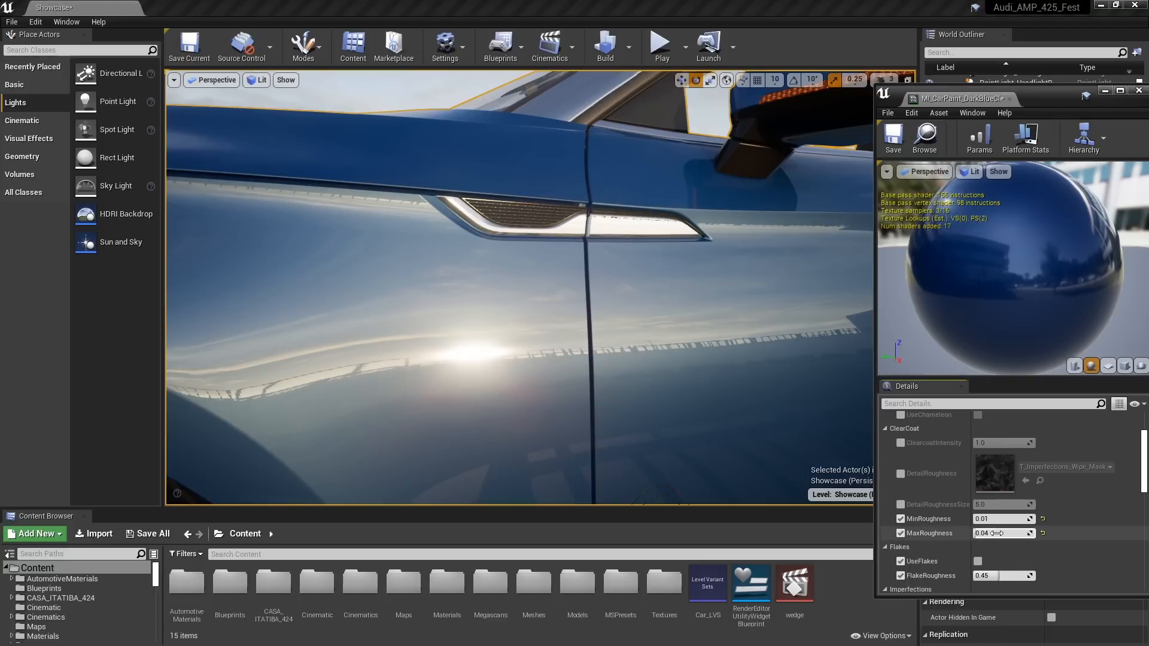
pyautogui.press('Return')
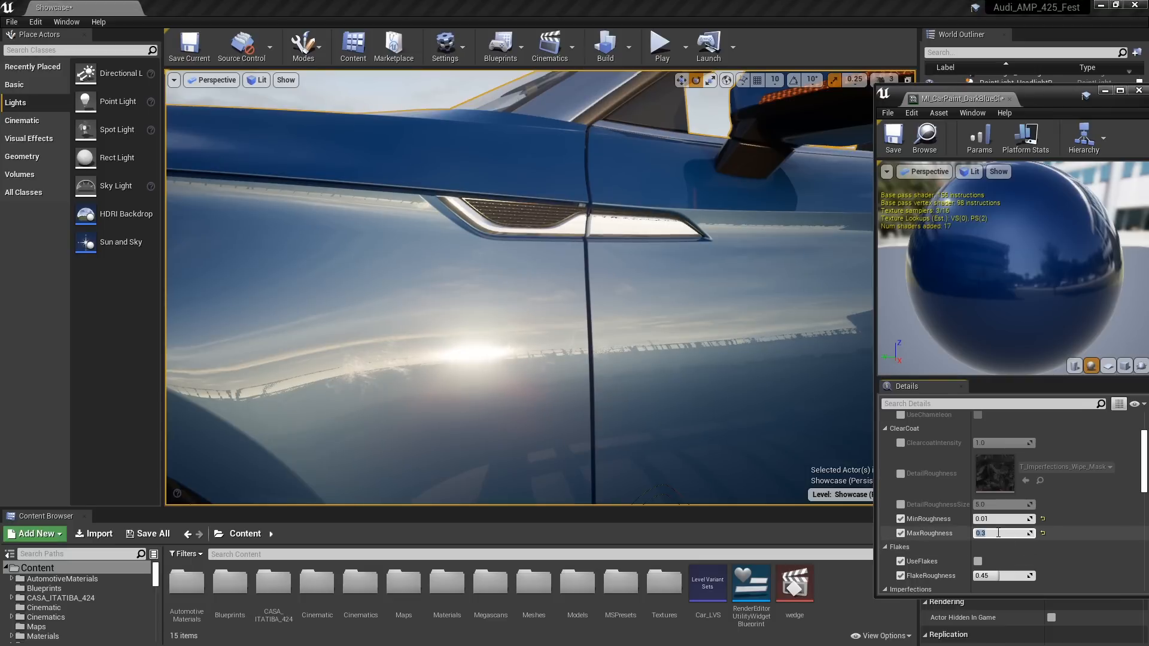
pyautogui.keyDown('alt'); pyautogui.moveTo(366, 386); pyautogui.dragTo(342, 389); pyautogui.keyUp('alt')
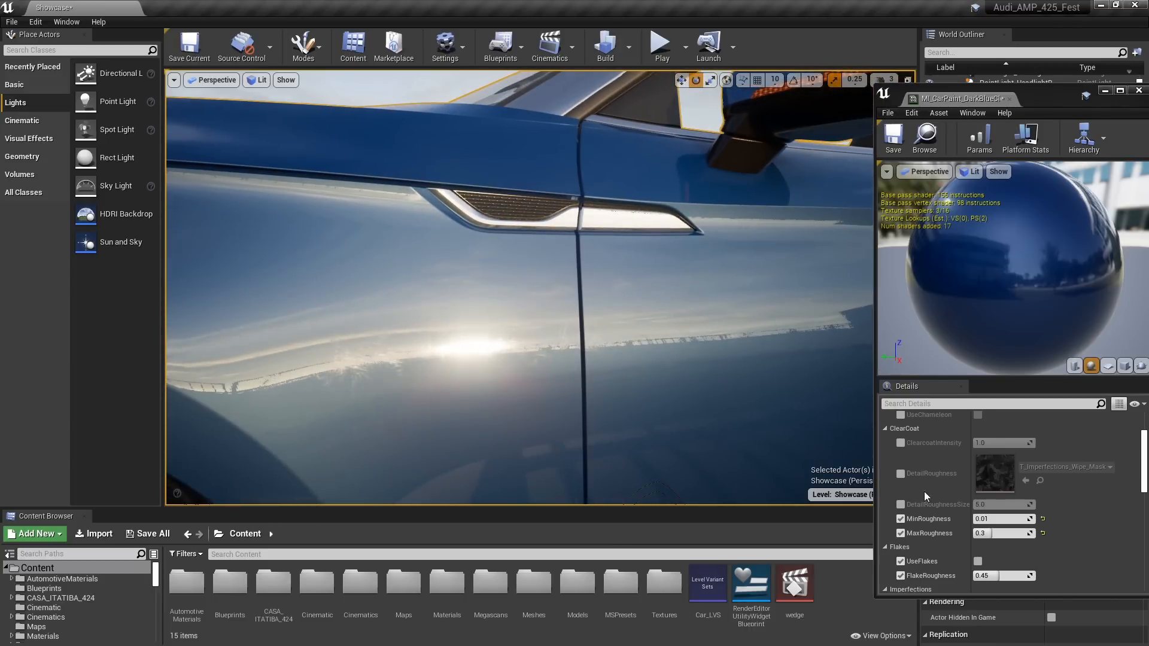
pyautogui.click(997, 534)
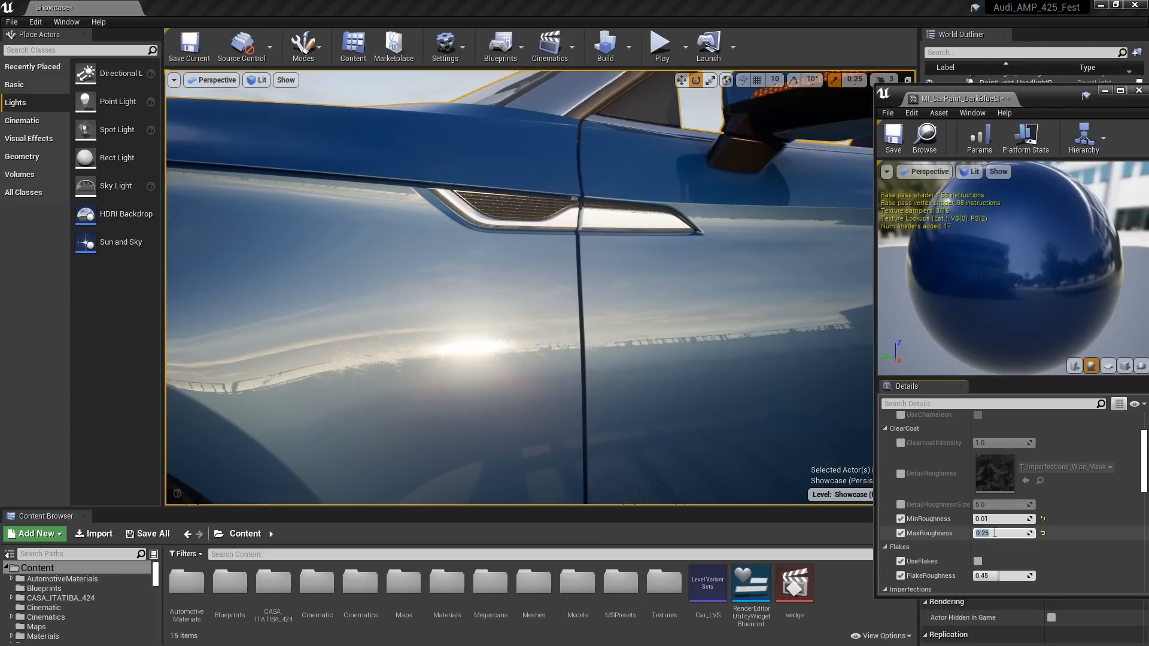
# Enable UseFlakes in the car paint material and examine the flakes on the front fender up close
pyautogui.keyDown('alt'); pyautogui.moveTo(572, 398); pyautogui.dragTo(537, 406); pyautogui.keyUp('alt')
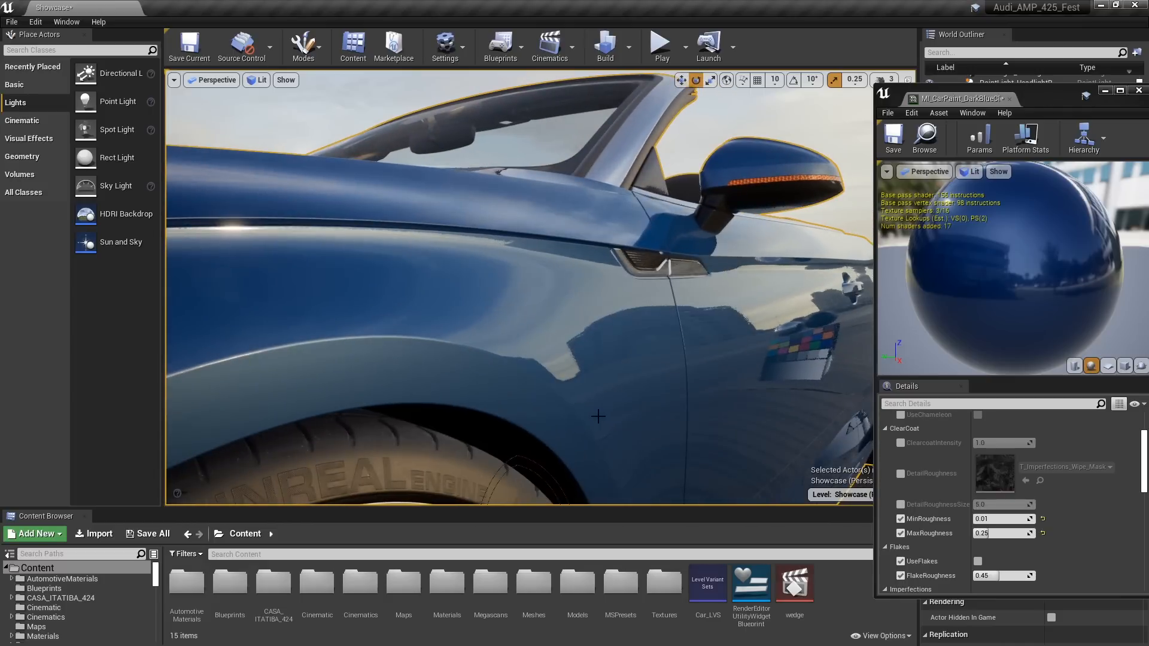
pyautogui.click(978, 561)
pyautogui.moveTo(453, 338)
pyautogui.keyDown('alt'); pyautogui.mouseDown(button='right')
pyautogui.moveTo(530, 329)
pyautogui.moveTo(479, 328)
pyautogui.mouseUp(button='right'); pyautogui.keyUp('alt')
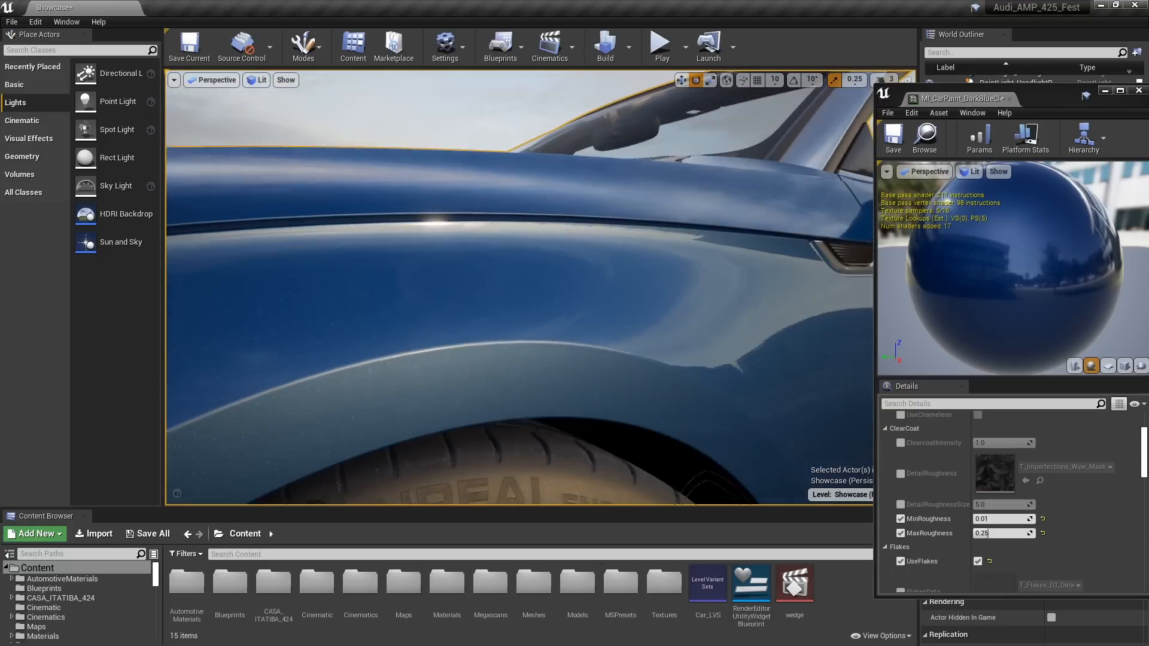
pyautogui.keyDown('alt'); pyautogui.moveTo(478, 327); pyautogui.dragTo(494, 328); pyautogui.keyUp('alt')
pyautogui.keyDown('alt'); pyautogui.moveTo(494, 328); pyautogui.dragTo(517, 328, button='right'); pyautogui.keyUp('alt')
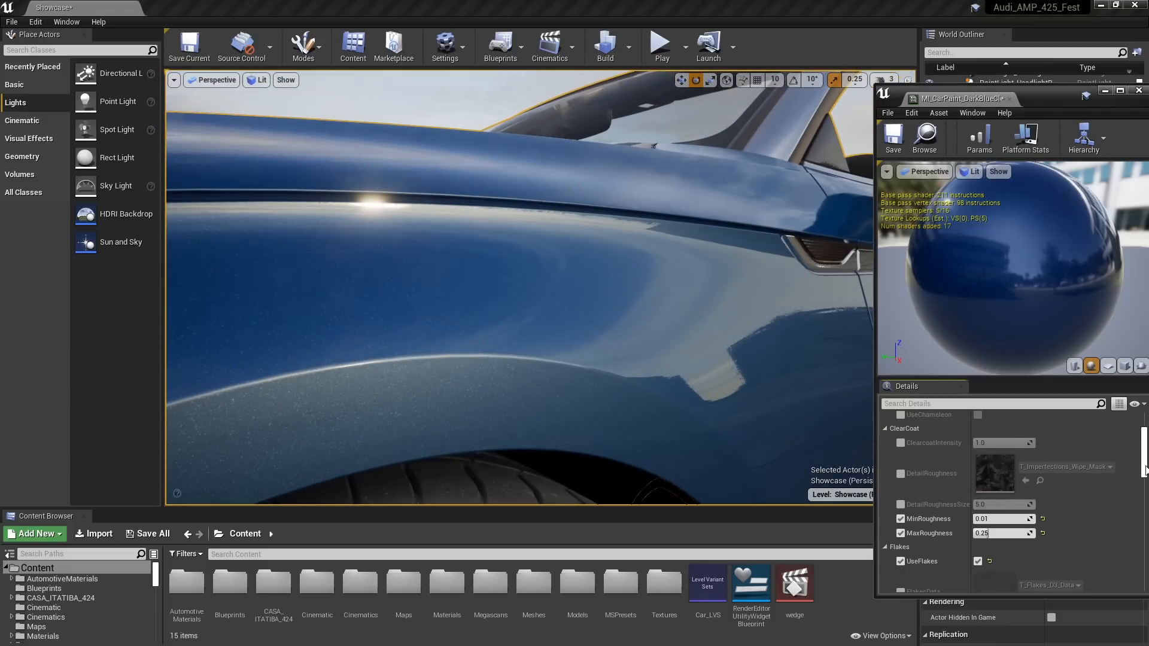
# Reset the car paint's OrangePeelIntensity to its default, reduce it to 0.03, and save the material instance
pyautogui.moveTo(1143, 462); pyautogui.dragTo(1143, 534)
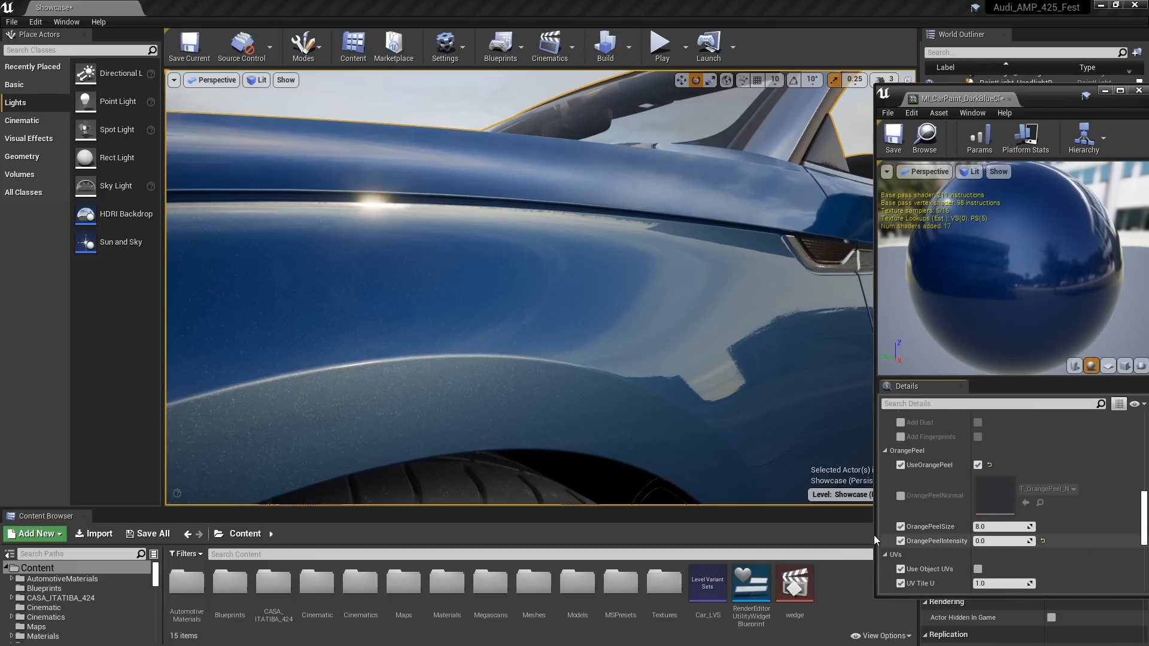
pyautogui.click(1043, 540)
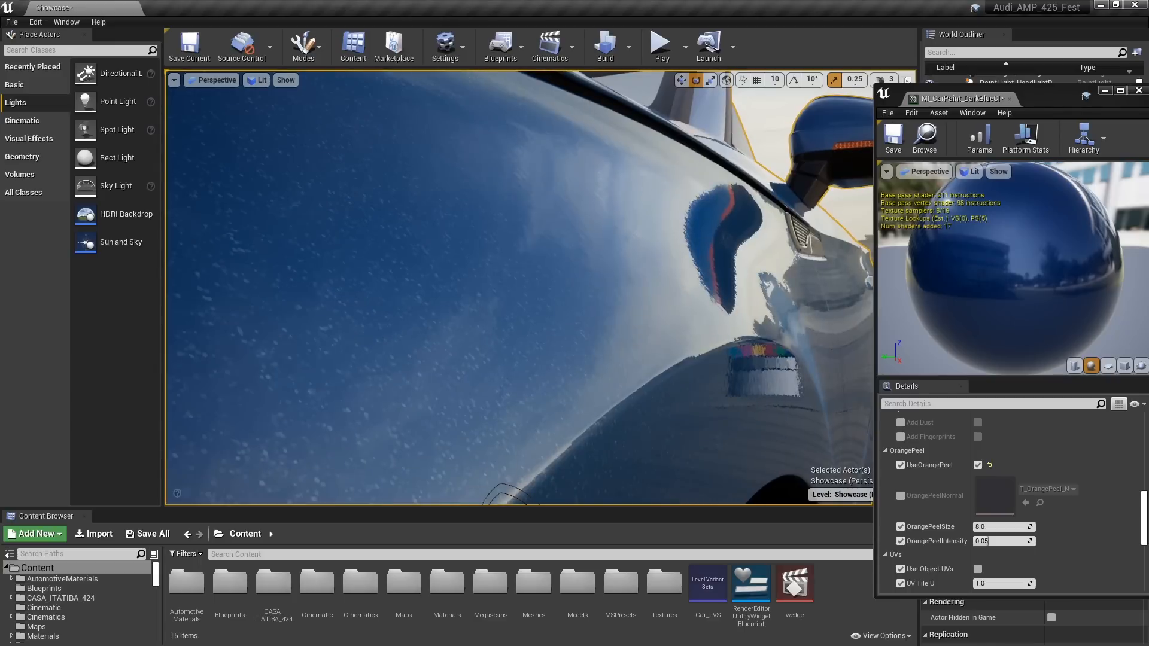
pyautogui.click(998, 541)
pyautogui.press('BackSpace')
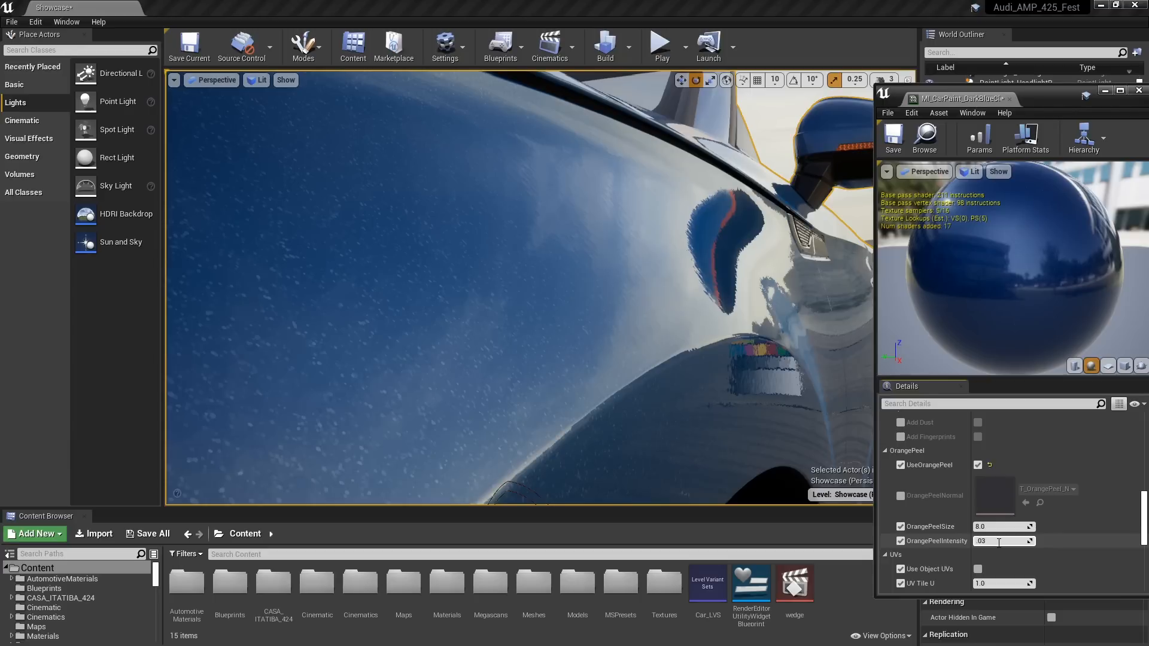
pyautogui.press('Return')
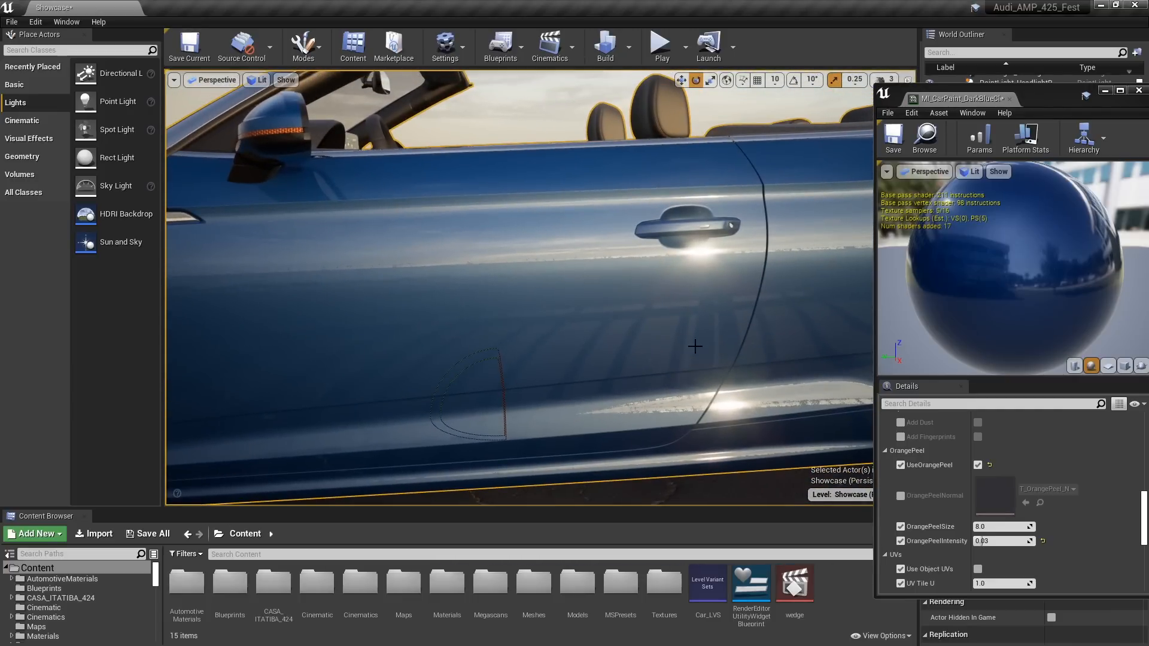
pyautogui.moveTo(1046, 100); pyautogui.dragTo(889, 117)
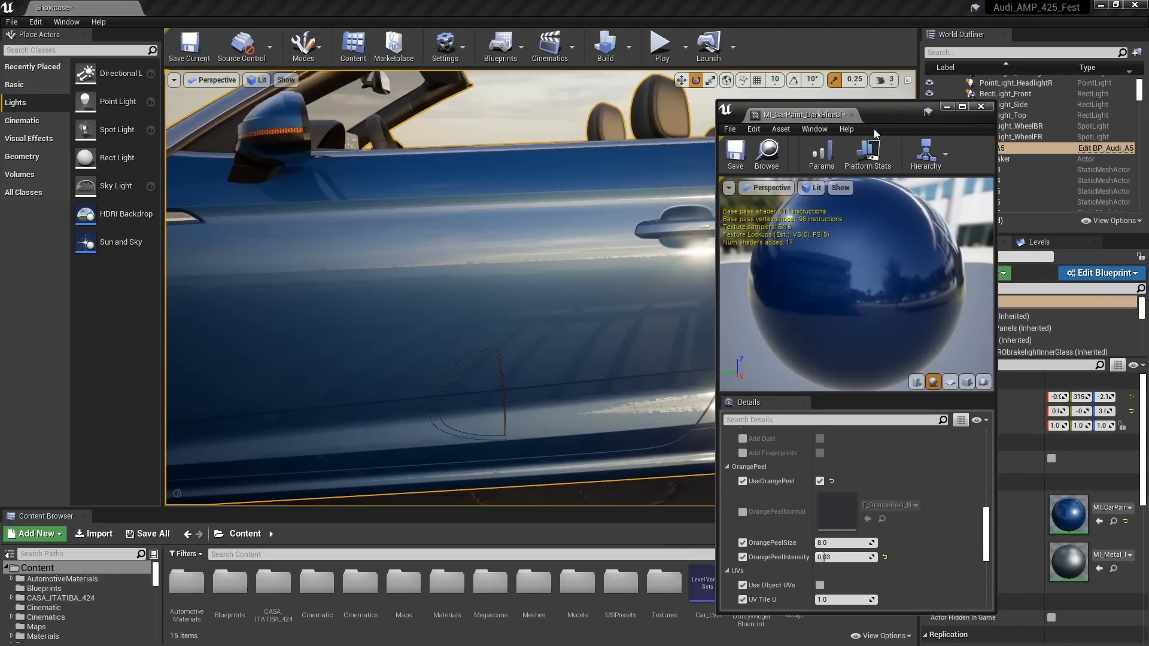
pyautogui.click(737, 154)
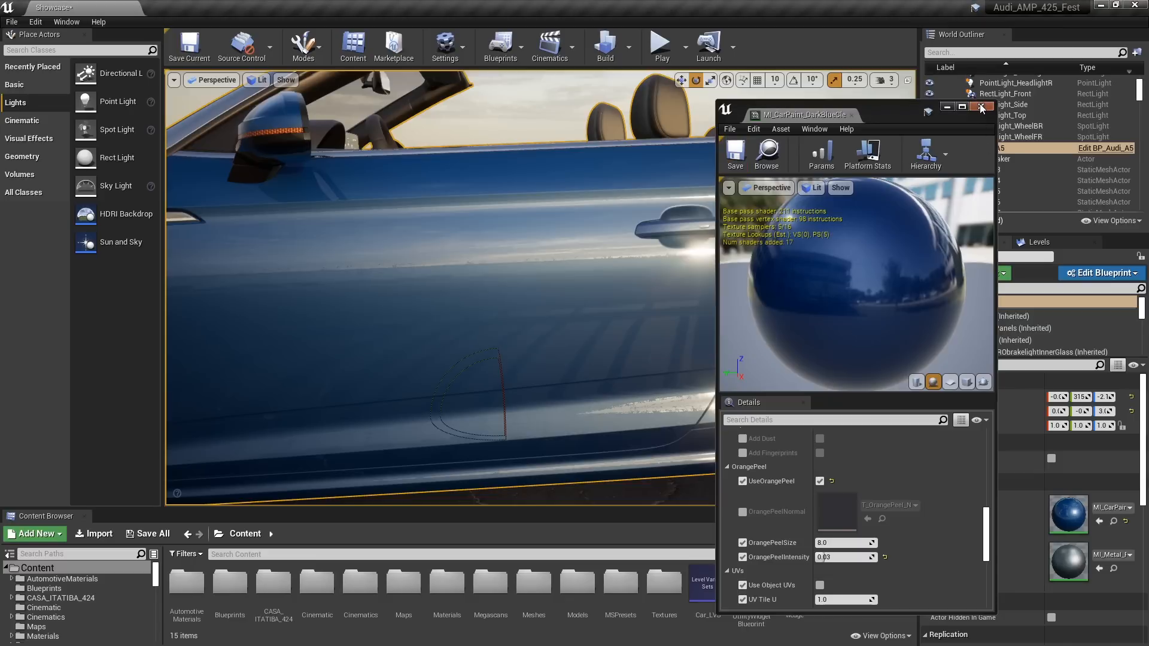
# Close the car paint material instance and collapse the lookDev folder in the World Outliner
pyautogui.click(980, 106)
pyautogui.scroll(4, 1003, 145)
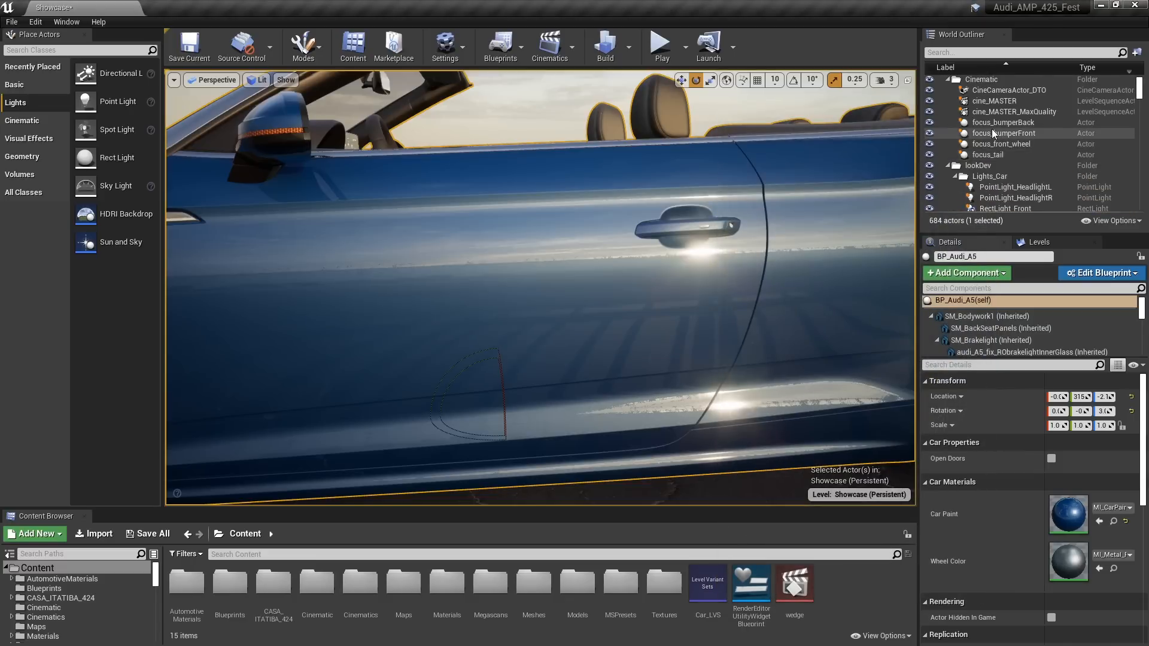
pyautogui.scroll(-5, 1053, 120)
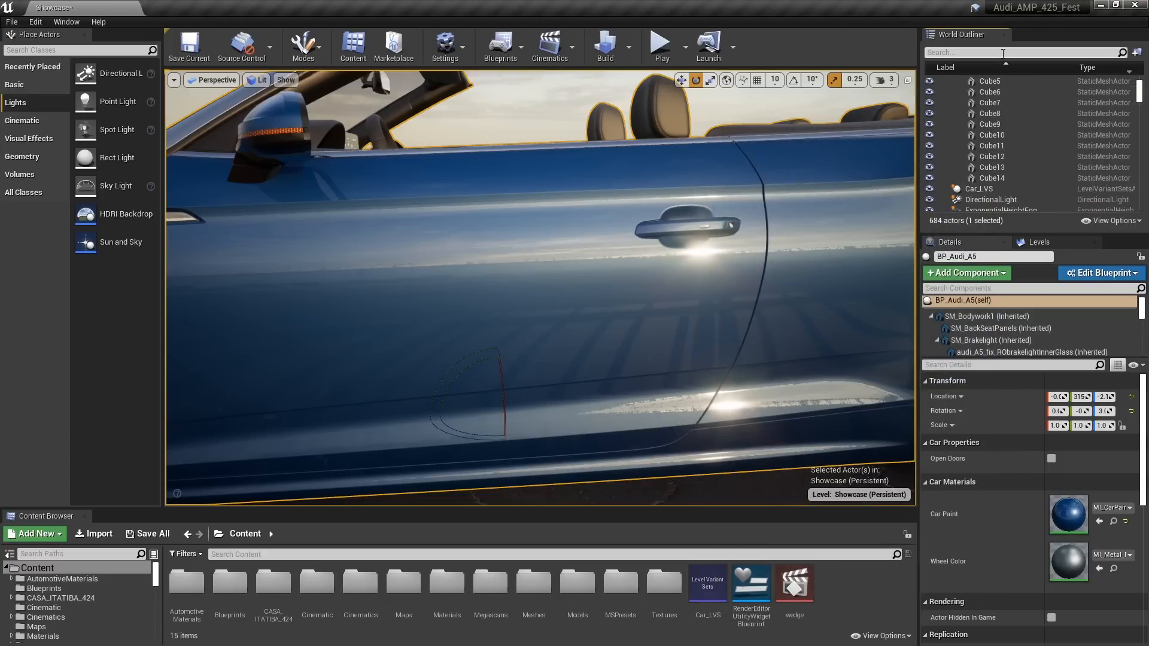
pyautogui.scroll(3, 1010, 184)
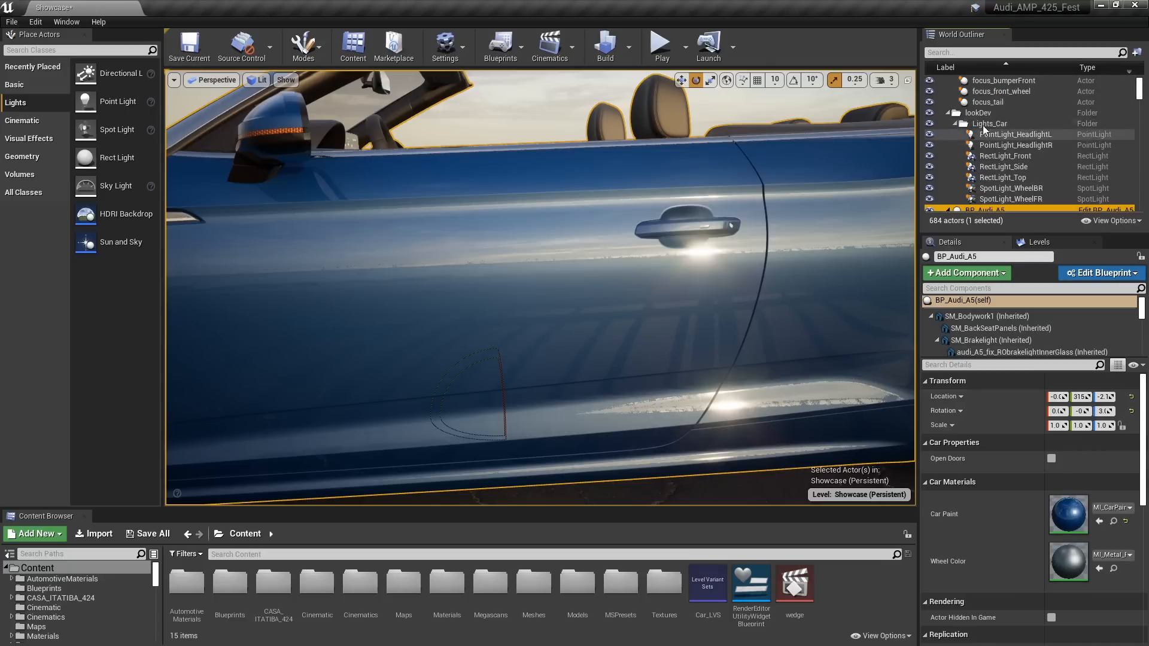
pyautogui.click(946, 112)
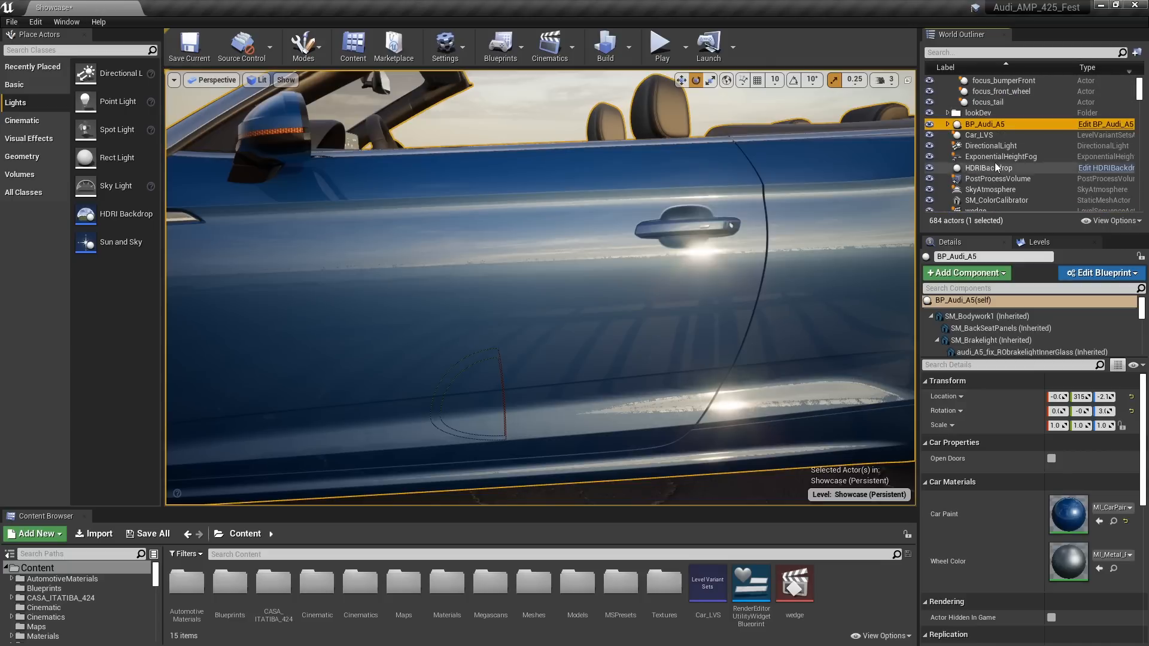
# Set the PostProcessVolume's Ray Tracing Reflections shadows to Area Shadows and check the reflections around the car
pyautogui.click(1005, 178)
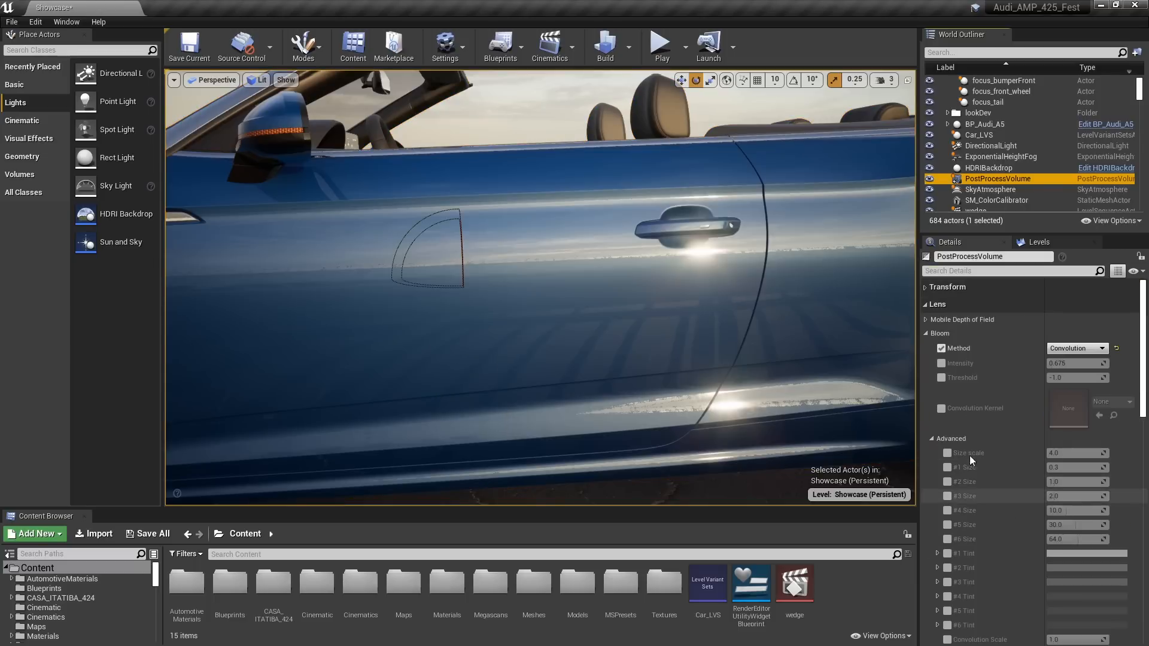
pyautogui.click(925, 333)
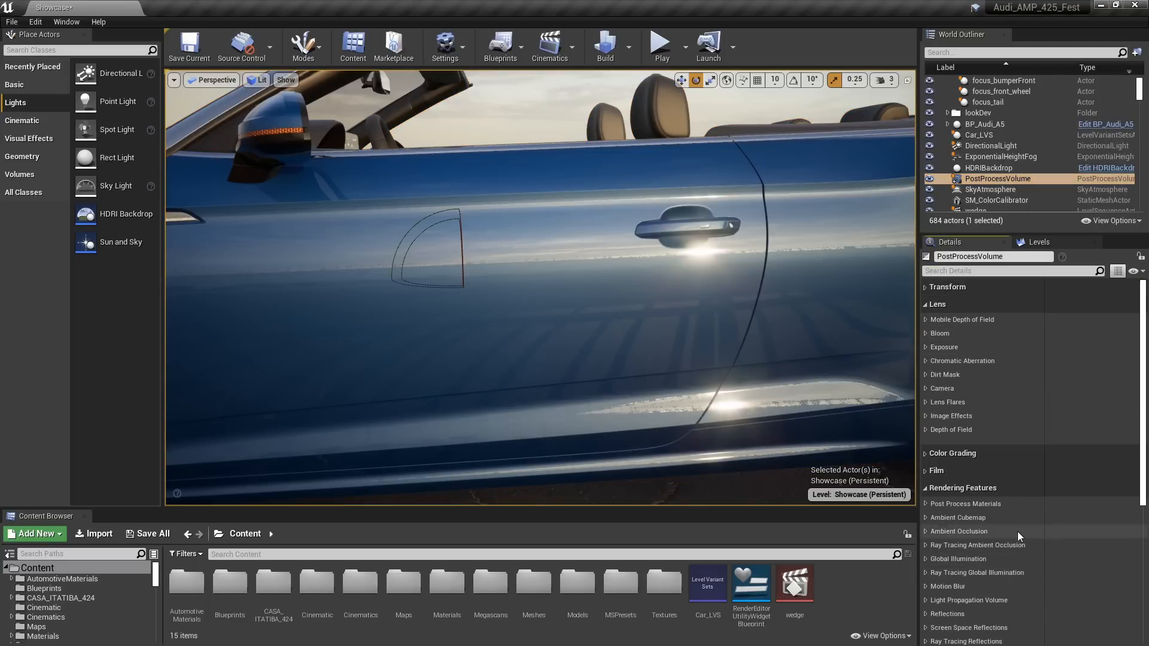
pyautogui.scroll(-1, 1011, 530)
pyautogui.scroll(-4, 987, 542)
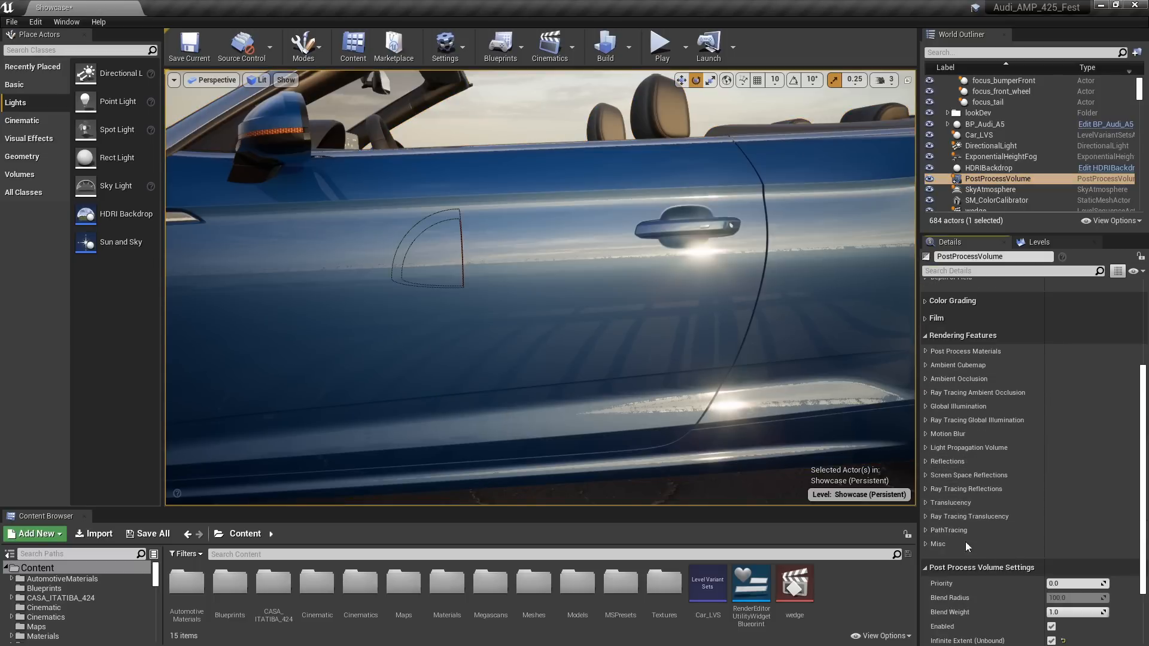
pyautogui.click(925, 489)
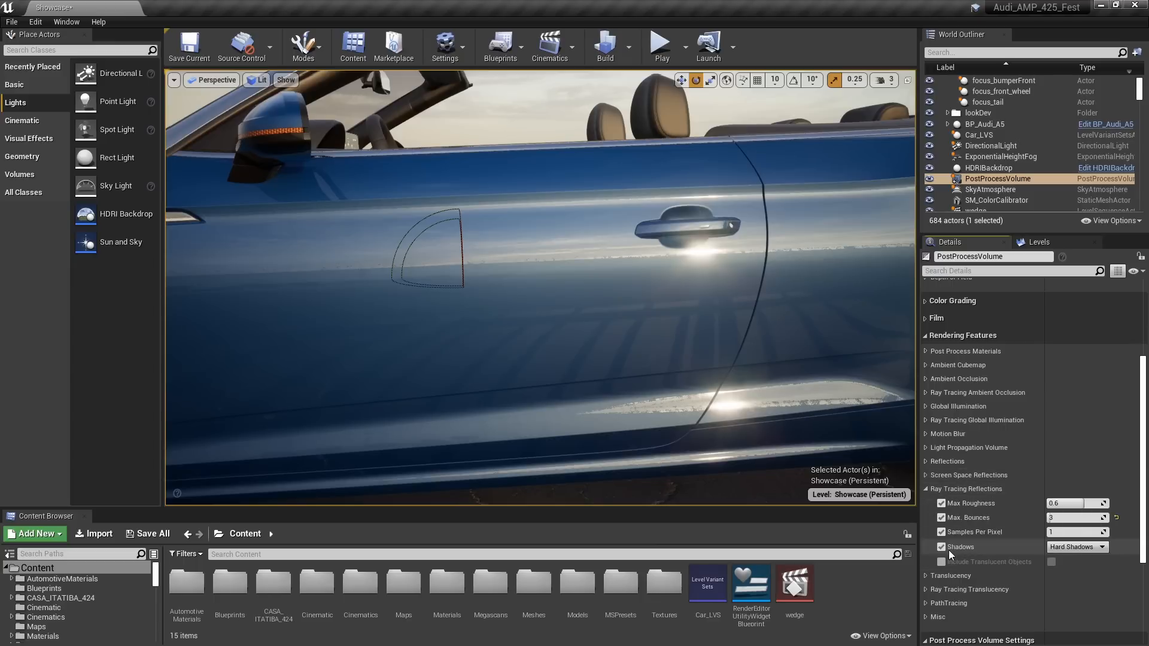
pyautogui.click(1071, 546)
pyautogui.click(1067, 571)
pyautogui.moveTo(786, 361); pyautogui.dragTo(885, 404)
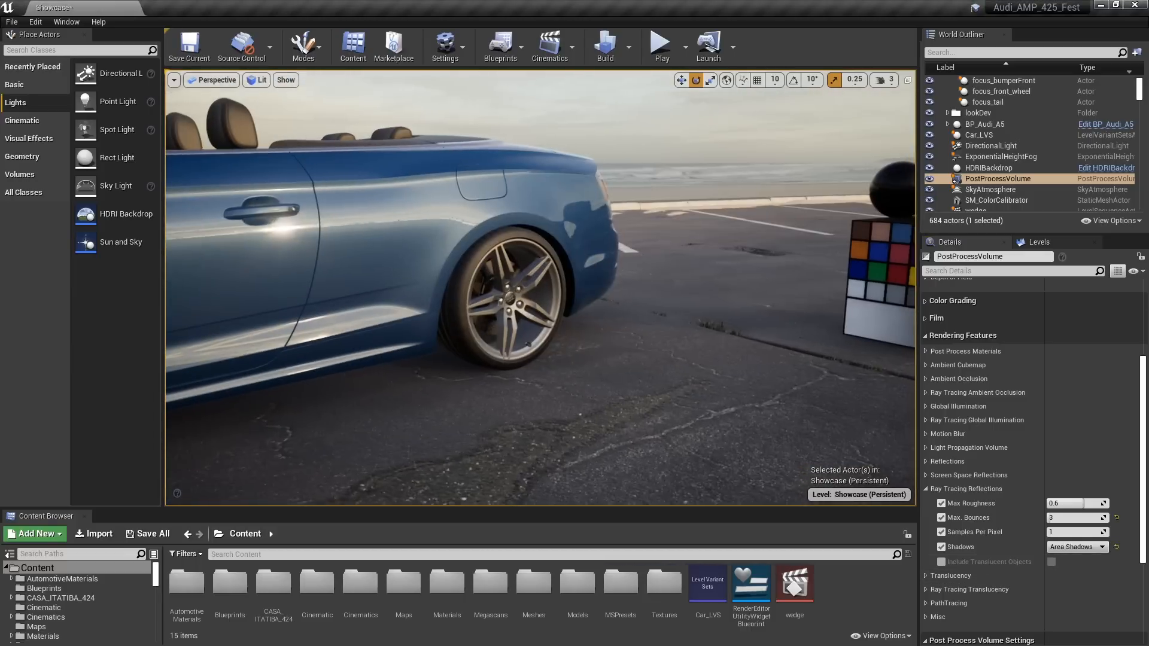
pyautogui.moveTo(725, 340); pyautogui.dragTo(813, 359)
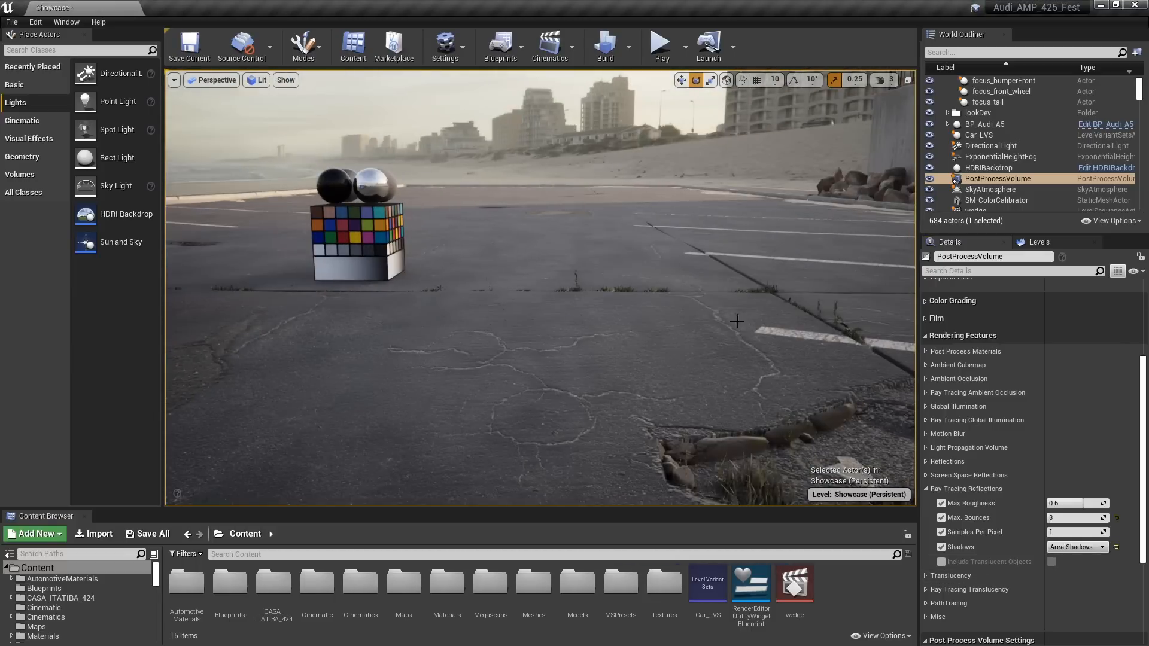
pyautogui.moveTo(578, 329); pyautogui.dragTo(466, 334)
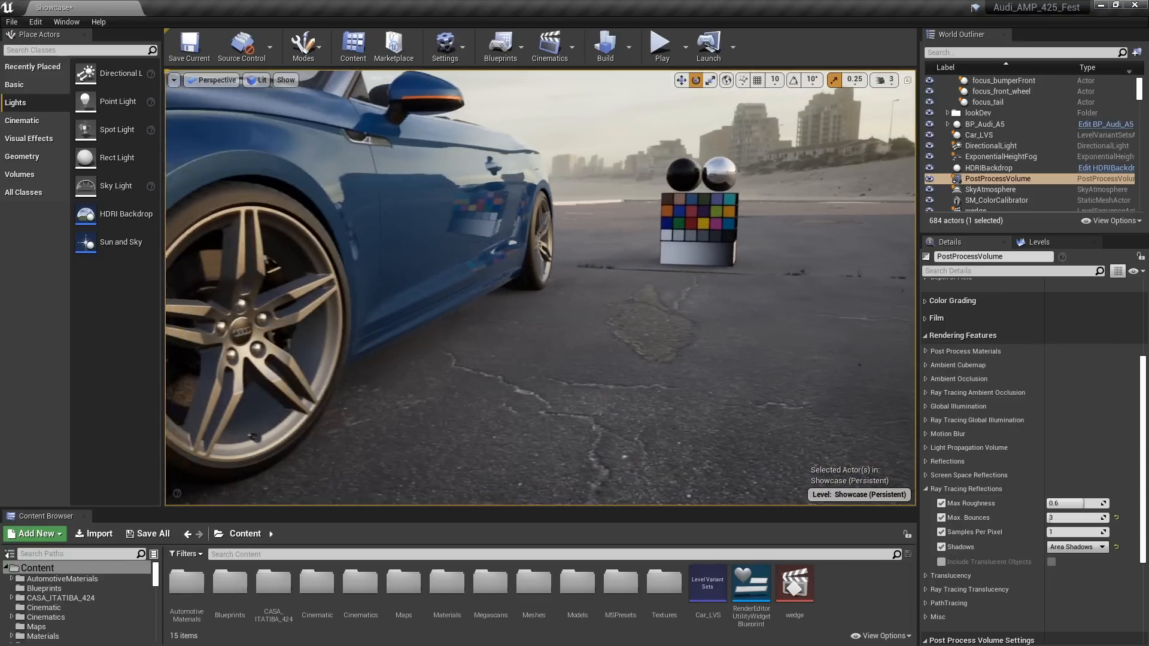
pyautogui.moveTo(466, 334); pyautogui.dragTo(329, 292, button='right')
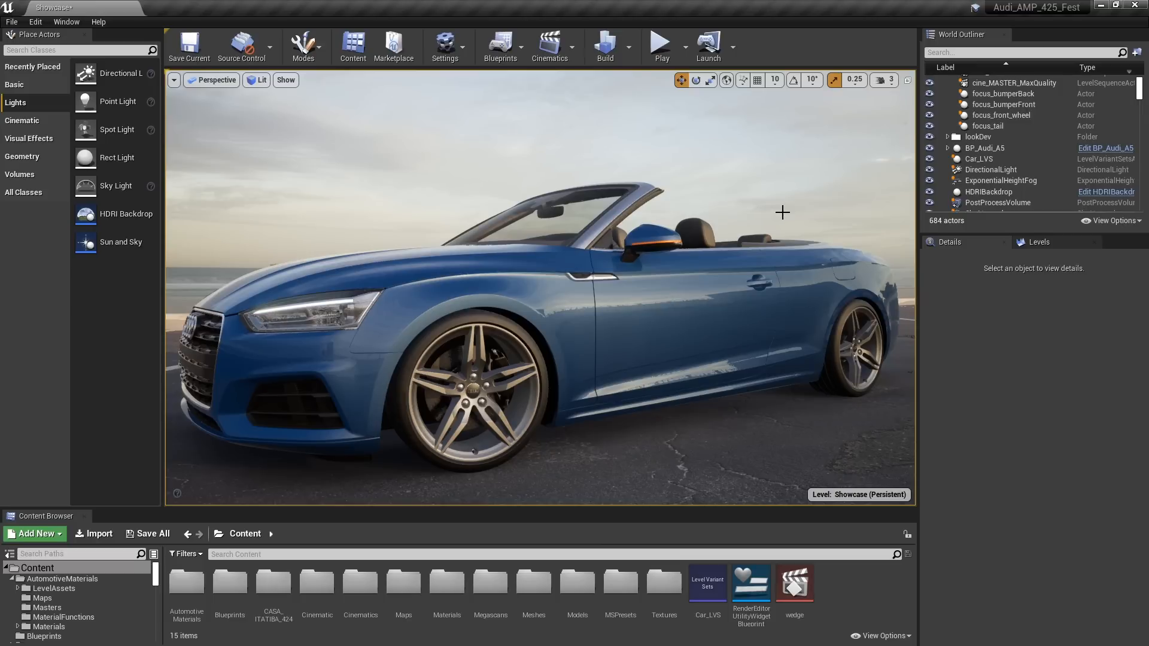
# Open the Master material from the Materials folder and examine how RayTracingQualitySwitchReplace switches between Base Color and reflection Color
pyautogui.moveTo(565, 343); pyautogui.dragTo(712, 348, button='middle')
pyautogui.moveTo(564, 343); pyautogui.dragTo(645, 296)
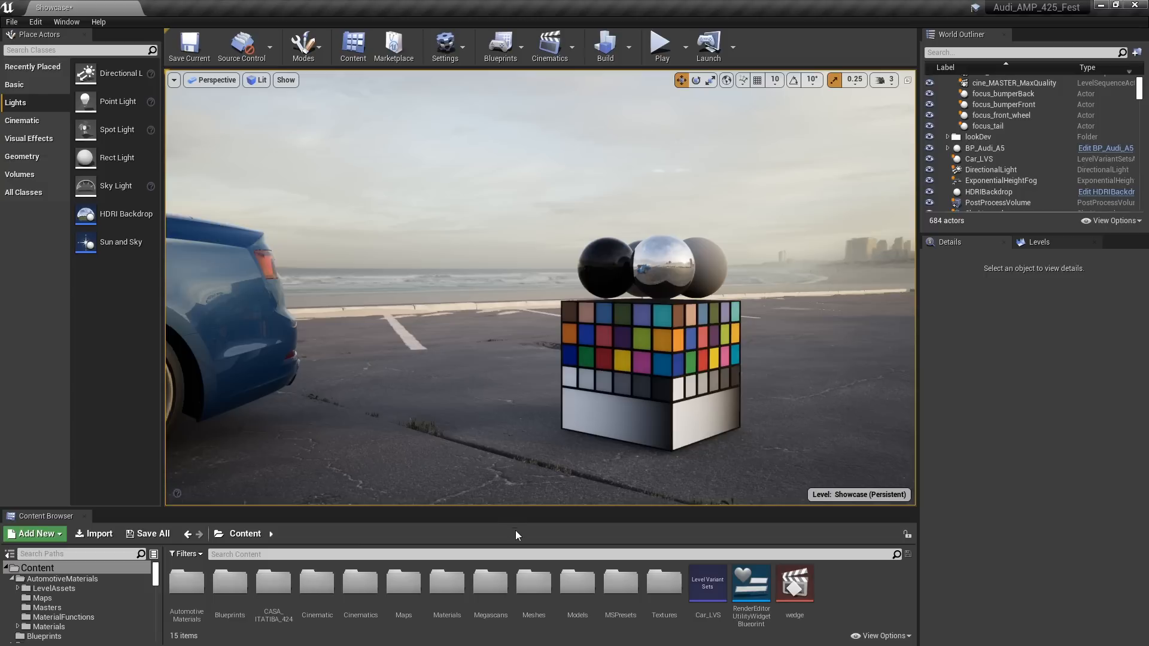
pyautogui.doubleClick(437, 588)
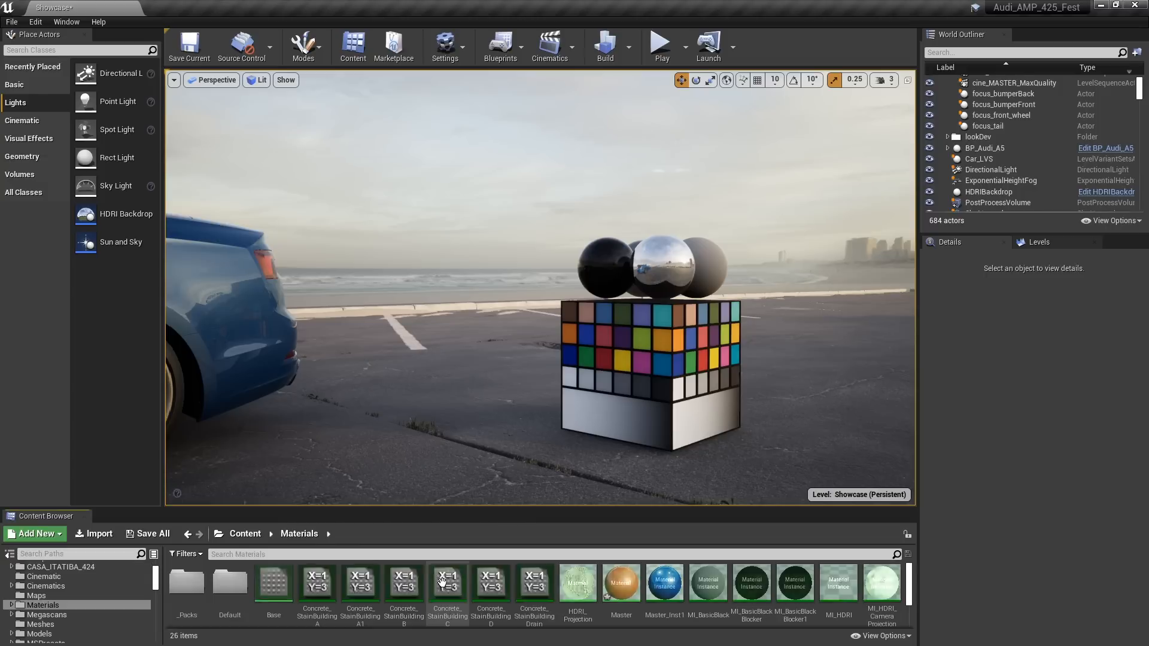
pyautogui.doubleClick(621, 583)
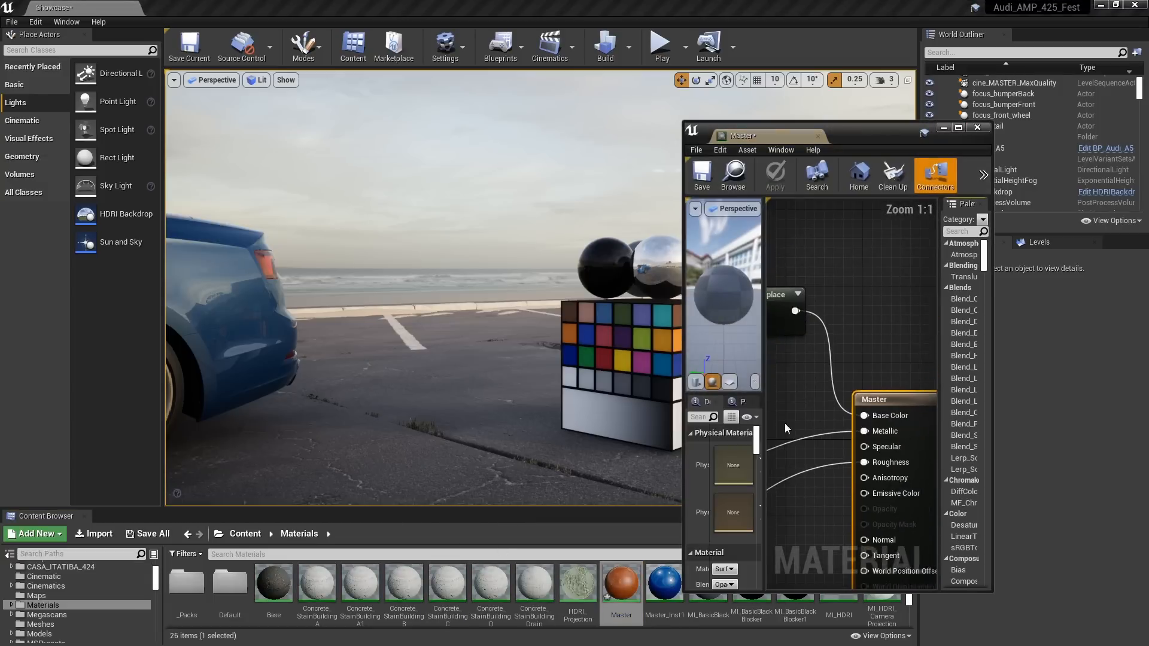
pyautogui.moveTo(728, 312); pyautogui.dragTo(198, 285)
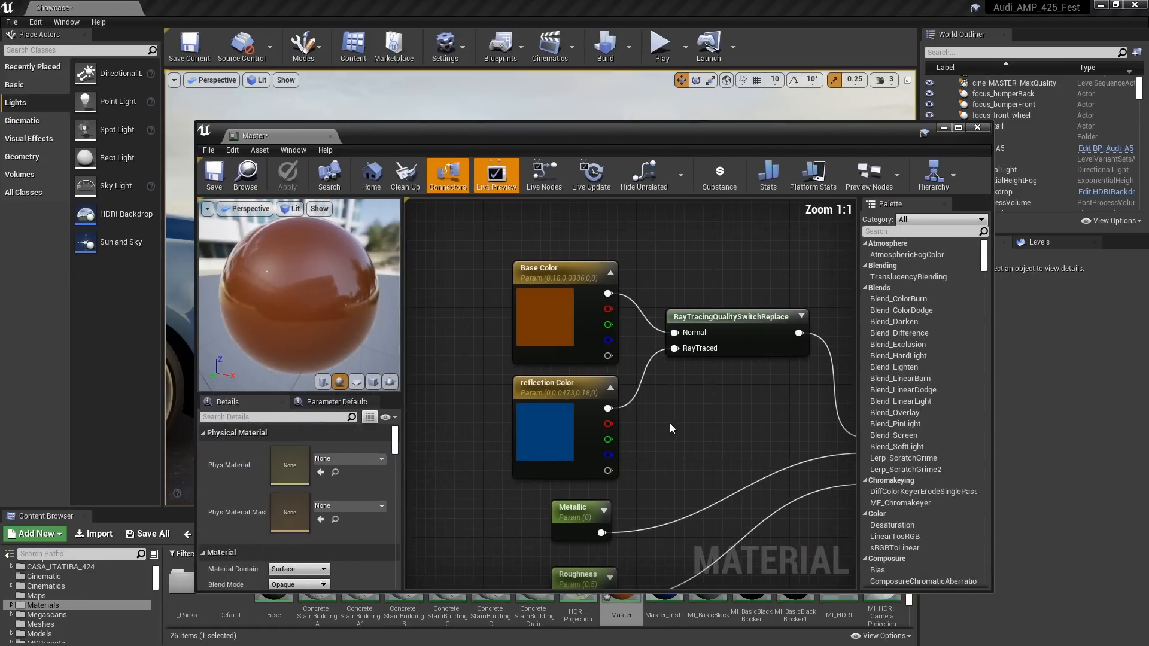
pyautogui.moveTo(762, 341); pyautogui.dragTo(743, 313, button='right')
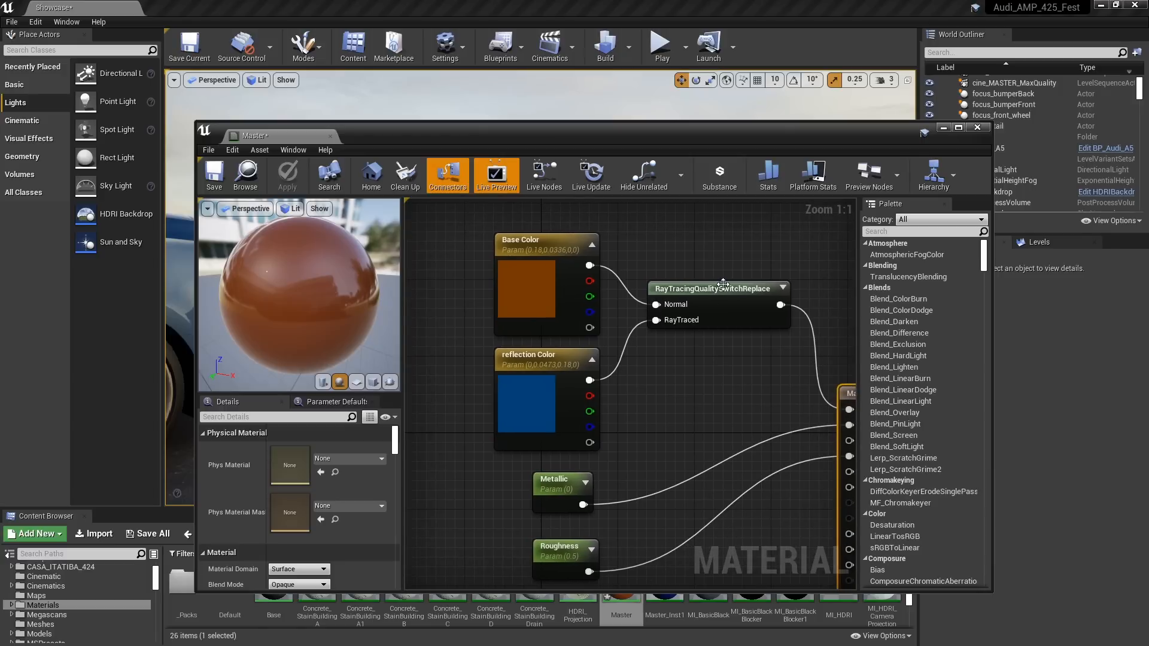
pyautogui.click(731, 265)
pyautogui.moveTo(730, 265); pyautogui.dragTo(740, 255)
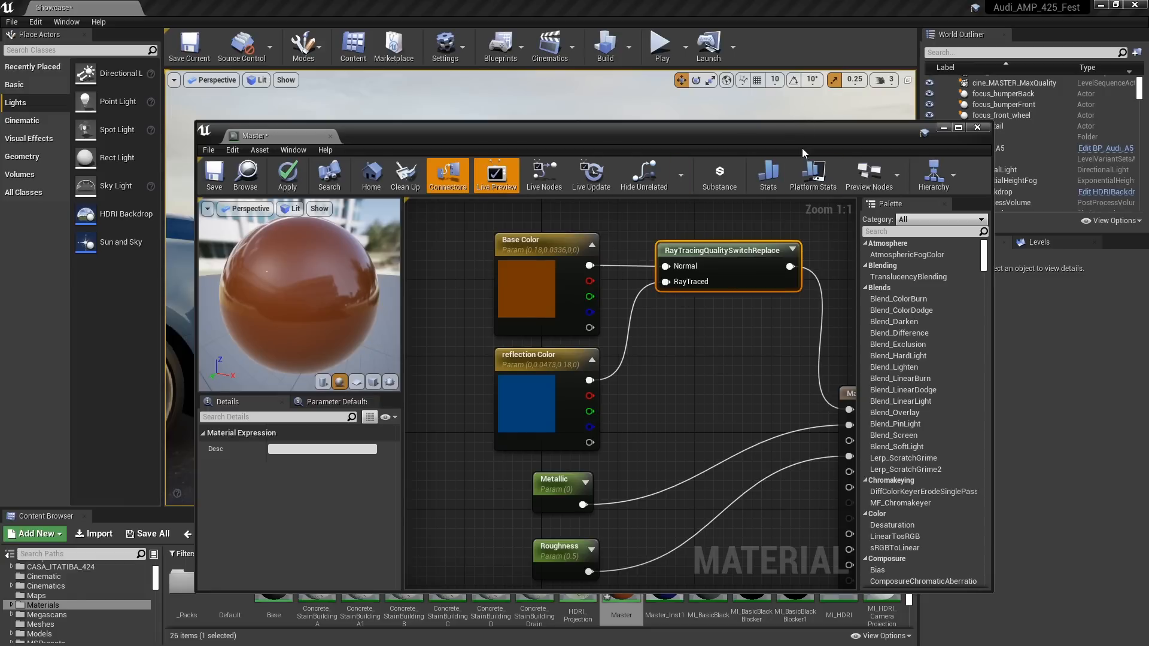
# Place a basic Sphere in the level beside the color calibrator and close the Master material editor
pyautogui.moveTo(801, 144); pyautogui.dragTo(795, 496)
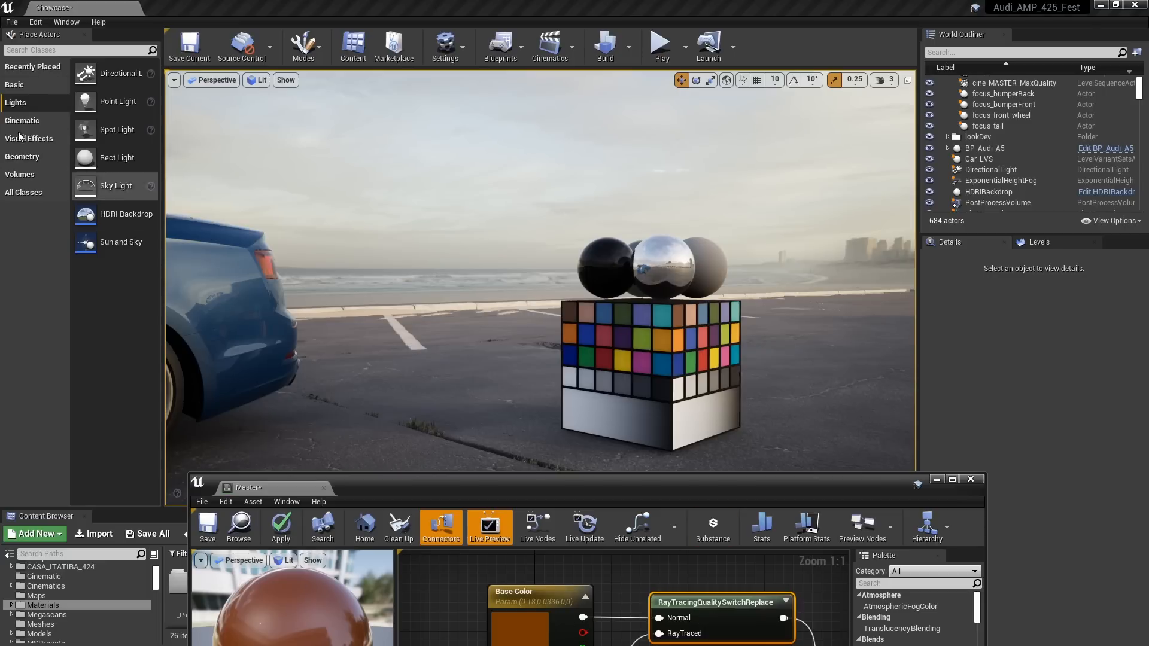
pyautogui.click(16, 85)
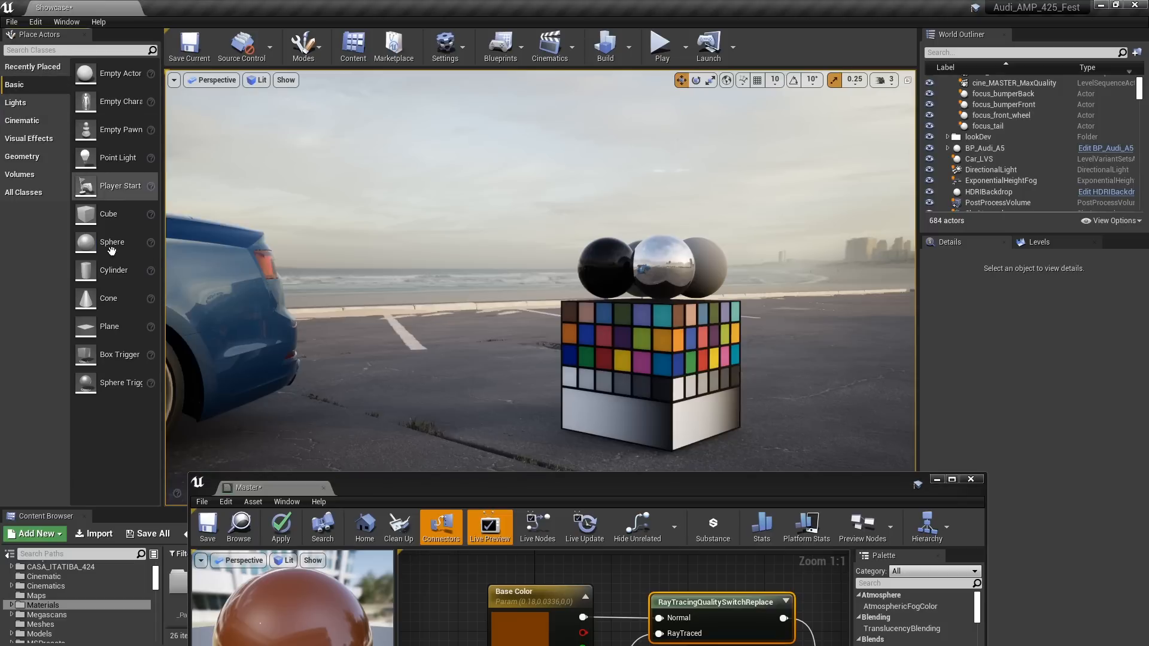
pyautogui.moveTo(112, 251); pyautogui.dragTo(464, 173)
pyautogui.moveTo(869, 484); pyautogui.dragTo(832, 264)
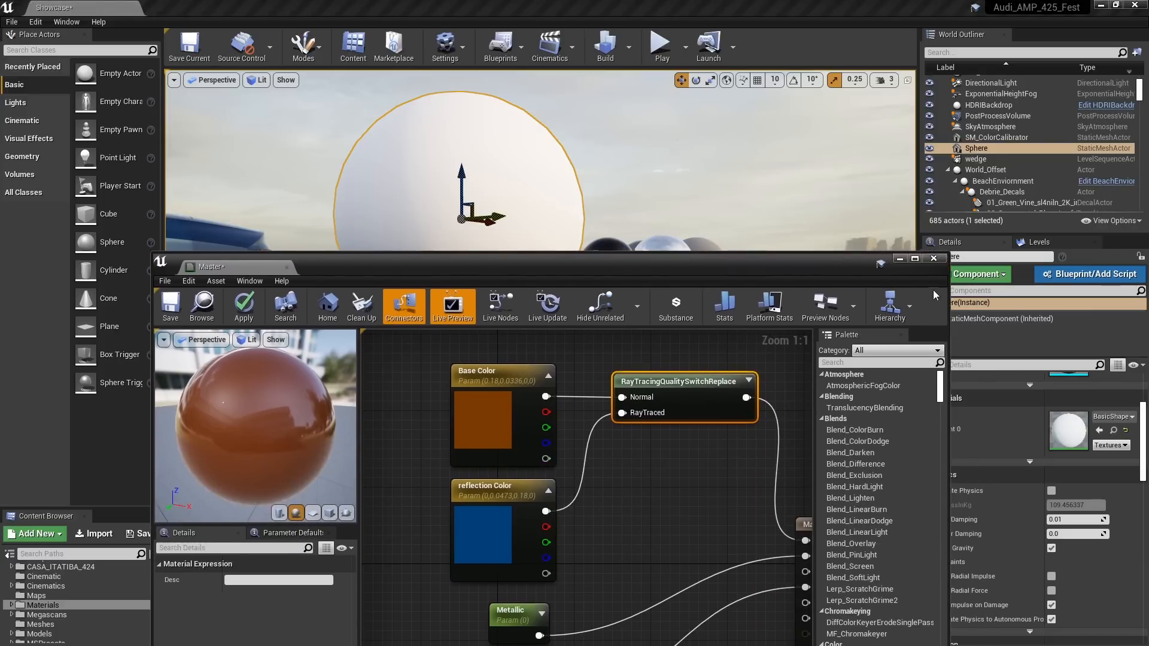
pyautogui.click(935, 260)
pyautogui.click(652, 373)
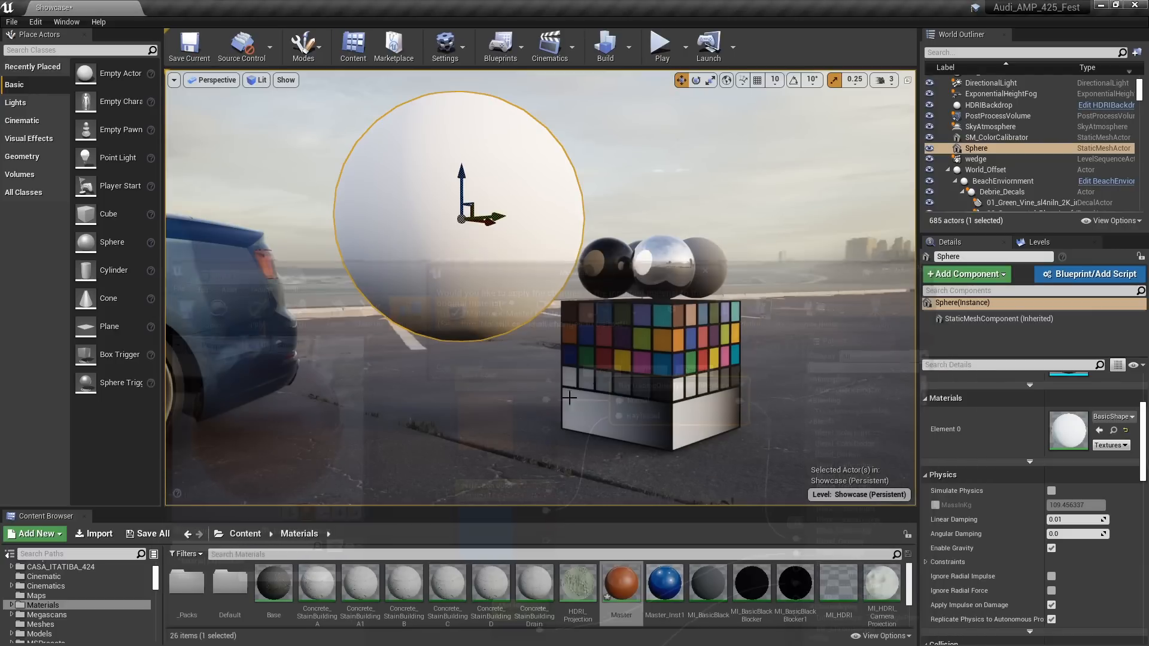
# Apply the Master material to the sphere and compare its orange surface with its reflection in the chrome ball
pyautogui.moveTo(620, 579); pyautogui.dragTo(442, 244)
pyautogui.moveTo(473, 273)
pyautogui.mouseDown(button='right')
pyautogui.moveTo(413, 272)
pyautogui.moveTo(482, 261)
pyautogui.mouseUp(button='right')
pyautogui.moveTo(466, 307); pyautogui.dragTo(430, 306, button='right')
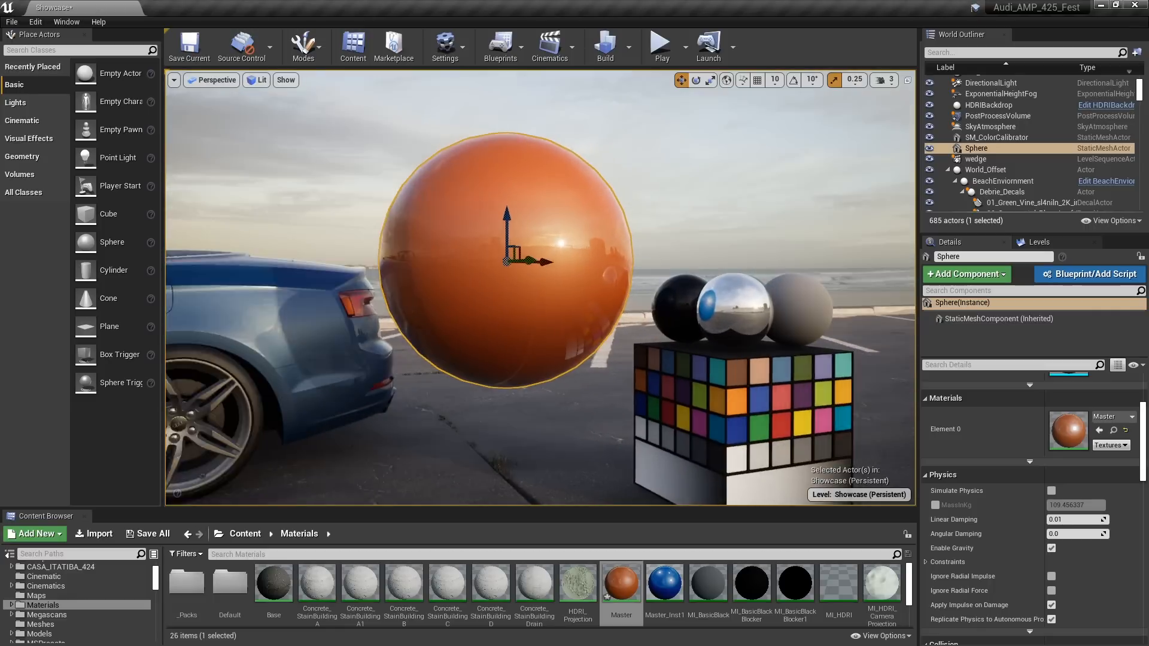
pyautogui.moveTo(355, 278)
pyautogui.mouseDown(button='middle')
pyautogui.moveTo(407, 291)
pyautogui.moveTo(355, 278)
pyautogui.mouseUp(button='middle')
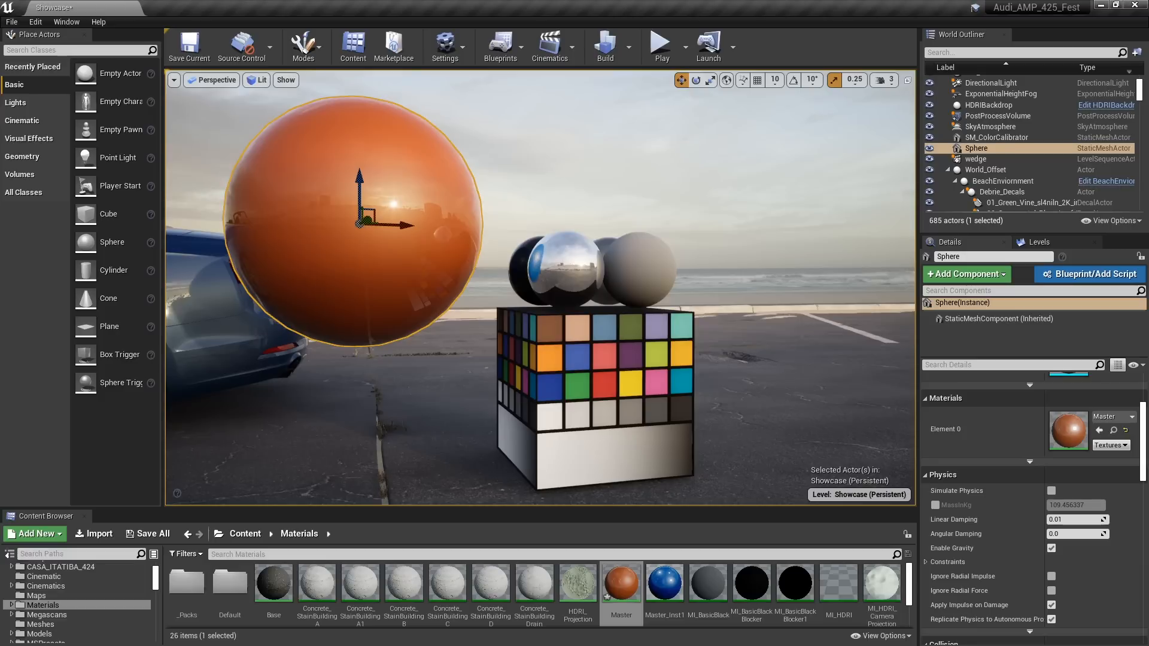
pyautogui.keyDown('alt'); pyautogui.moveTo(467, 301); pyautogui.dragTo(584, 341, button='middle'); pyautogui.keyUp('alt')
pyautogui.keyDown('alt'); pyautogui.moveTo(583, 341); pyautogui.dragTo(726, 345, button='right'); pyautogui.keyUp('alt')
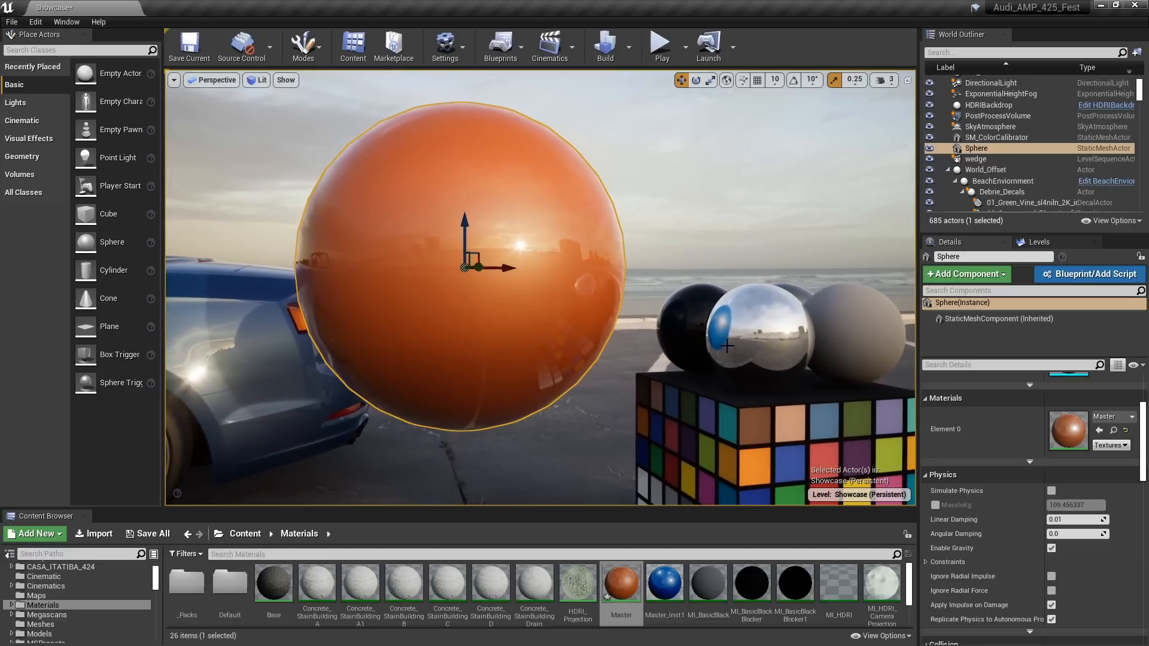
pyautogui.press('s')
pyautogui.moveTo(576, 361)
pyautogui.mouseDown(button='right')
pyautogui.moveTo(512, 358)
pyautogui.moveTo(572, 344)
pyautogui.mouseUp(button='right')
pyautogui.press('w')
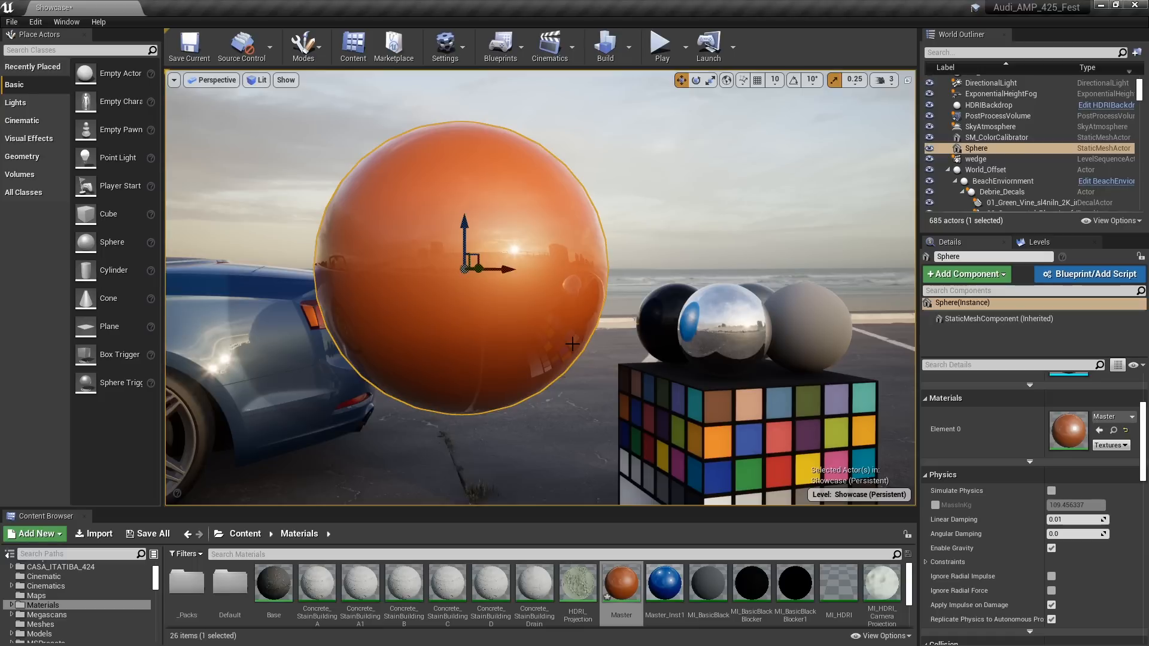
# Delete the test sphere and return to the side of the car near its mirror and door
pyautogui.press('Delete')
pyautogui.press('w')
pyautogui.moveTo(497, 310); pyautogui.dragTo(371, 311, button='right')
pyautogui.press('a')
pyautogui.moveTo(524, 341); pyautogui.dragTo(625, 344, button='right')
pyautogui.press('d')
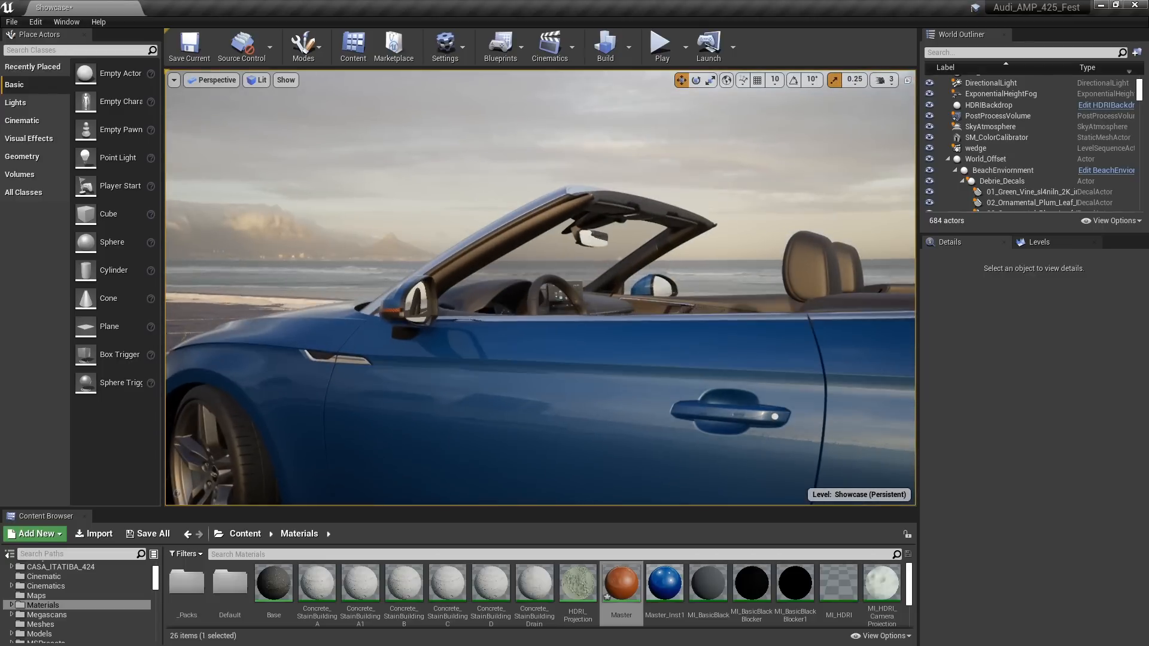
# Select the car, open its Wheel Color material instance MI_Metal_Frosted, and look through its parameters
pyautogui.click(422, 311)
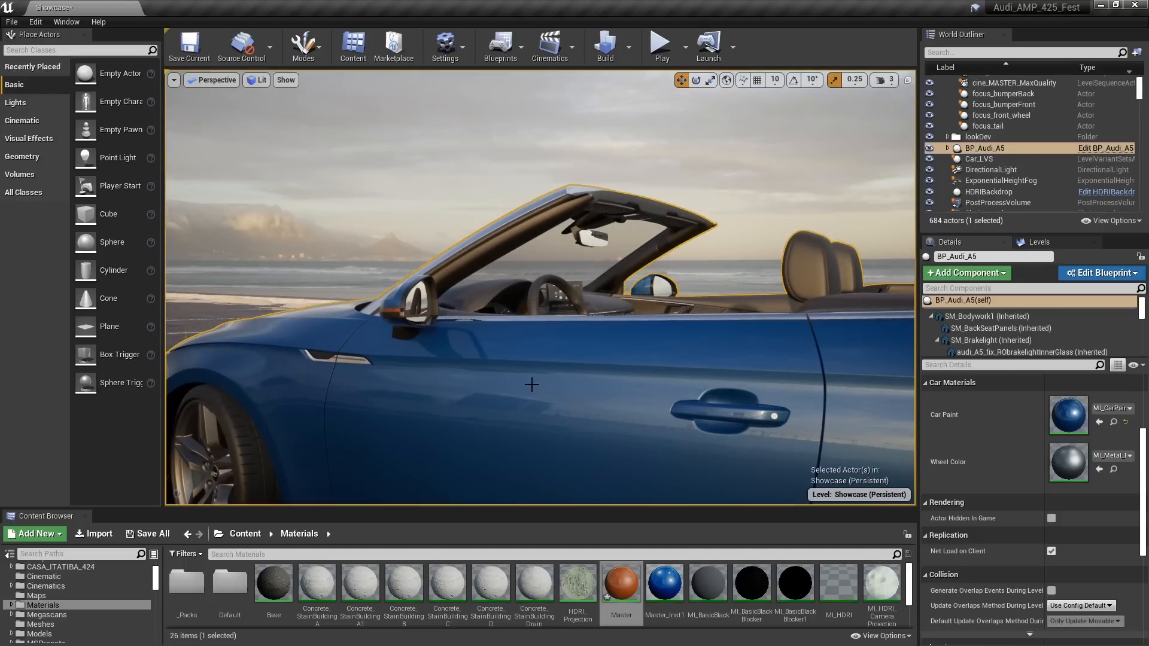
pyautogui.moveTo(530, 380)
pyautogui.mouseDown(button='right')
pyautogui.moveTo(454, 379)
pyautogui.moveTo(514, 389)
pyautogui.moveTo(538, 362)
pyautogui.mouseUp(button='right')
pyautogui.press('s')
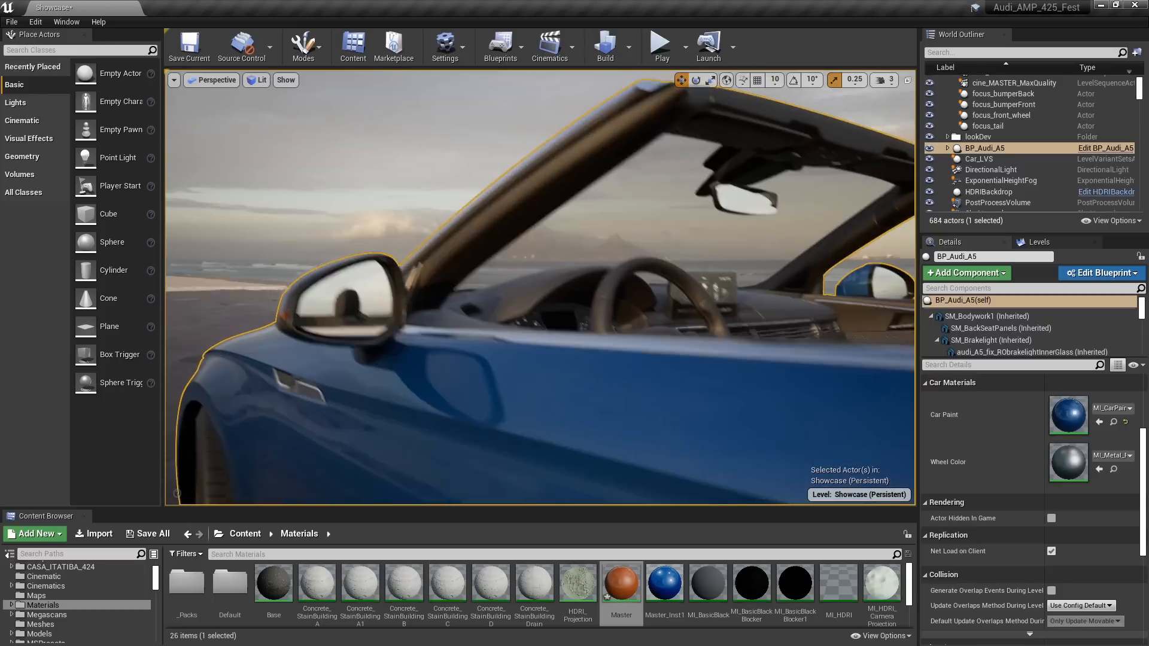
pyautogui.doubleClick(1079, 462)
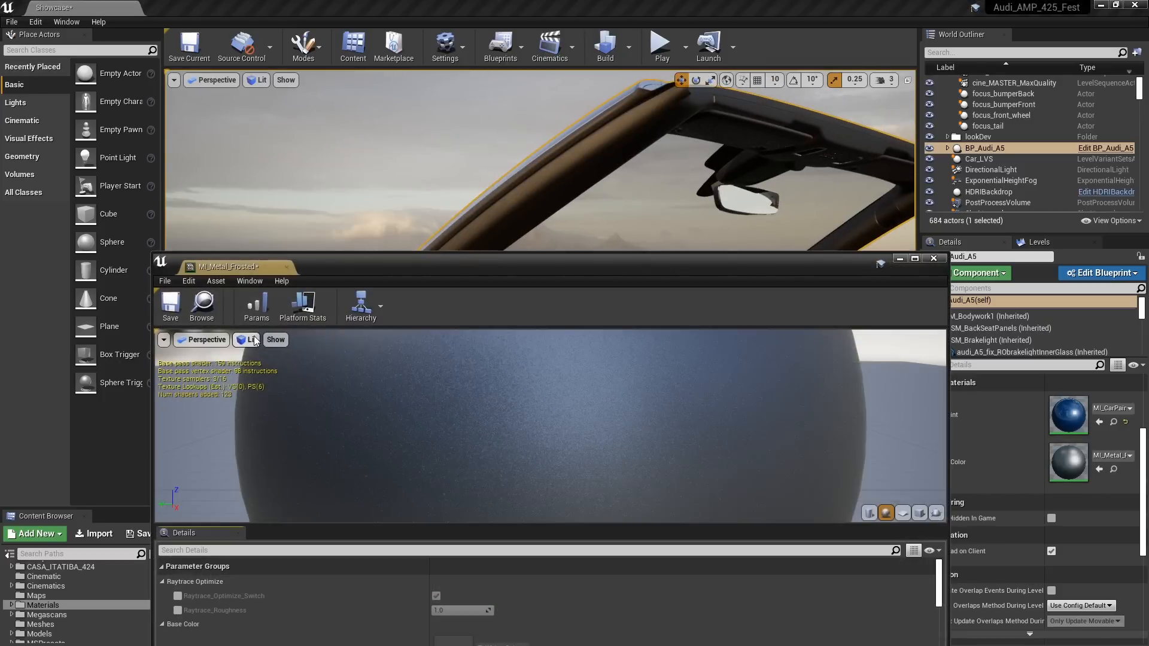
pyautogui.scroll(-5, 691, 573)
pyautogui.scroll(-6, 693, 568)
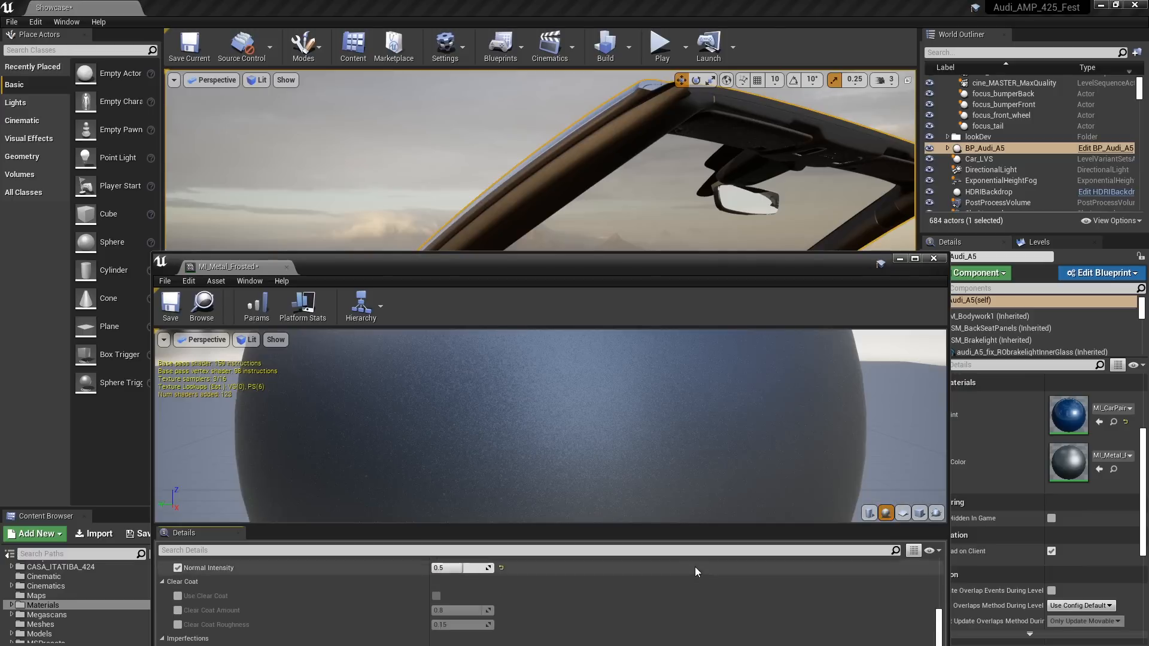
# Open the wheel material's parent instance MI_Opaque_Master_DTO_Inst, followed by that instance's parent material M_Opaque_Master
pyautogui.scroll(2, 681, 565)
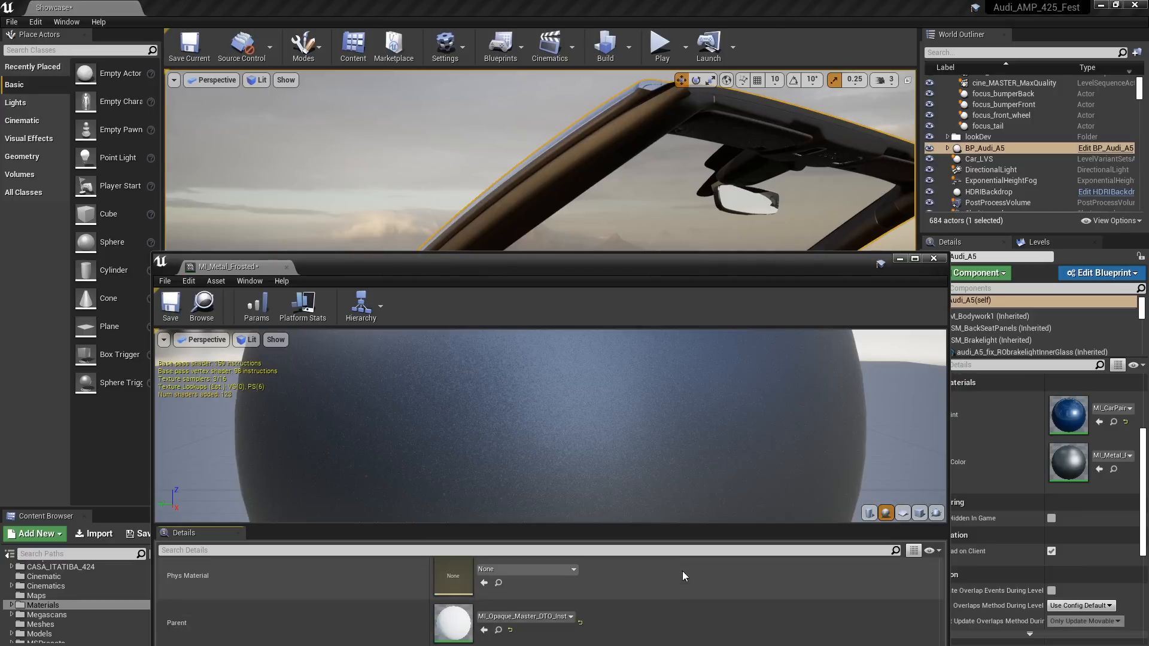
pyautogui.doubleClick(473, 628)
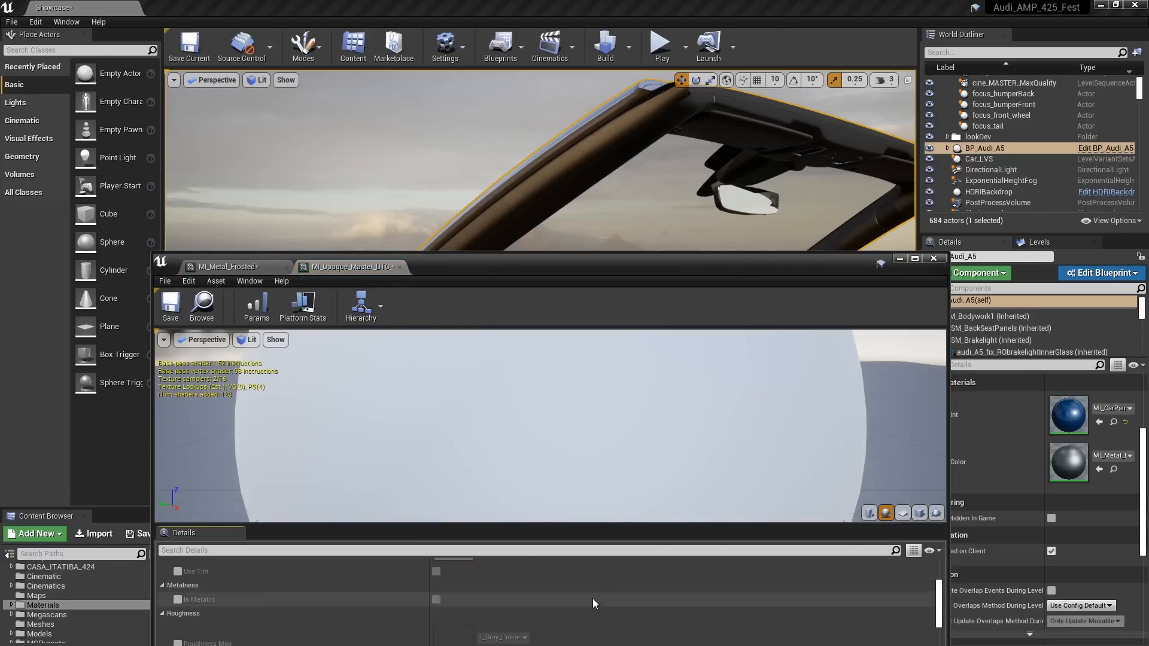
pyautogui.scroll(-5, 607, 581)
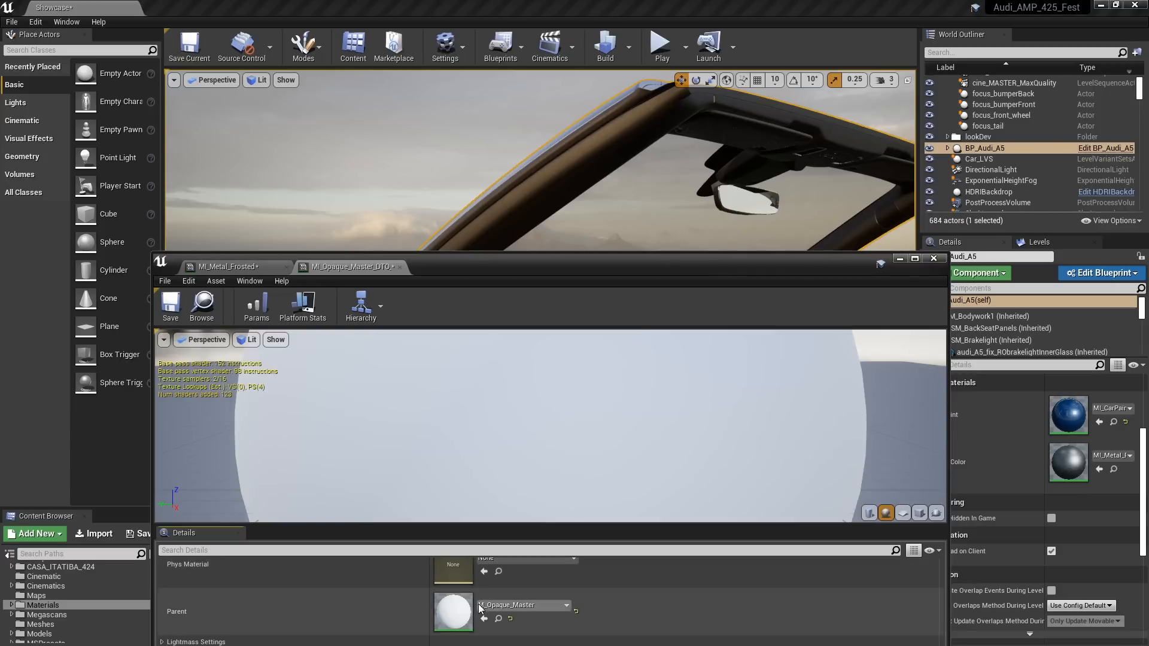
pyautogui.doubleClick(460, 611)
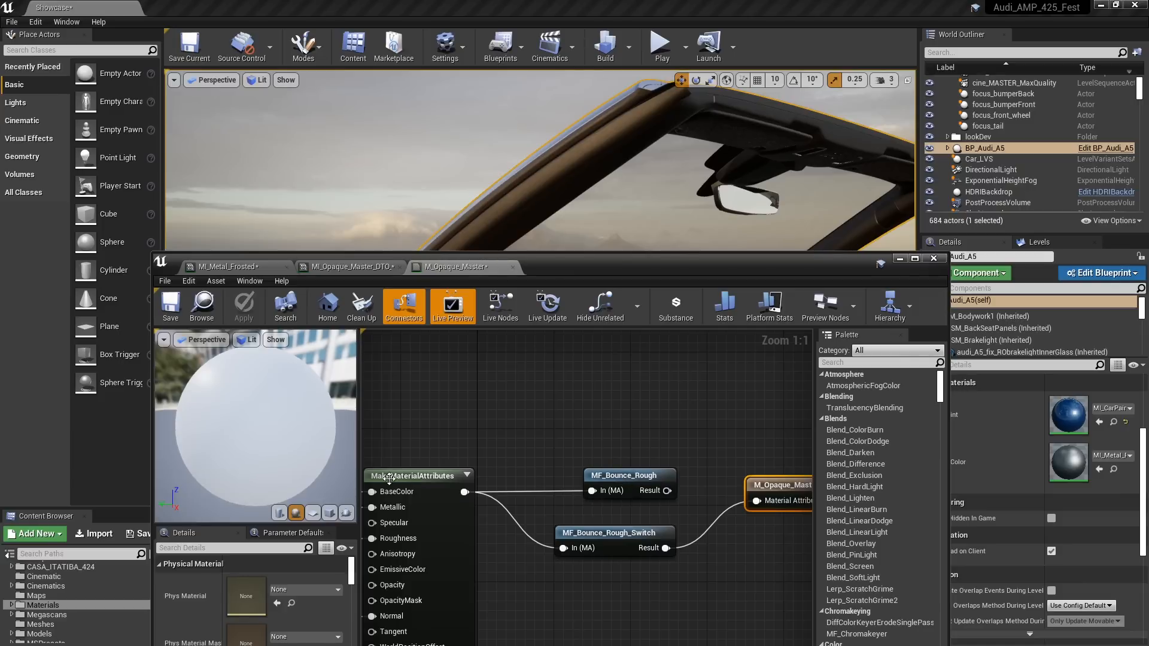
# Open the MF_Bounce_Rough function and examine how its material attributes feed the RayTracingQualitySwitchReplace node
pyautogui.doubleClick(612, 478)
pyautogui.moveTo(777, 273); pyautogui.dragTo(822, 112)
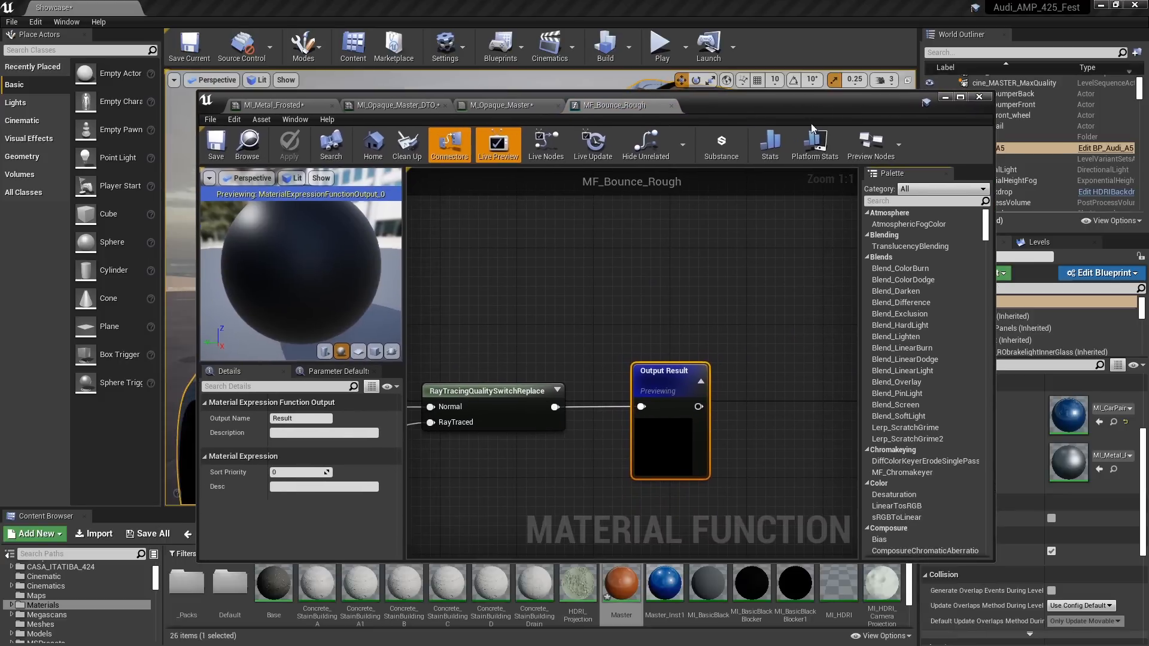
pyautogui.moveTo(382, 422); pyautogui.dragTo(675, 350, button='right')
pyautogui.scroll(-3, 622, 354)
pyautogui.moveTo(439, 386); pyautogui.dragTo(752, 356, button='right')
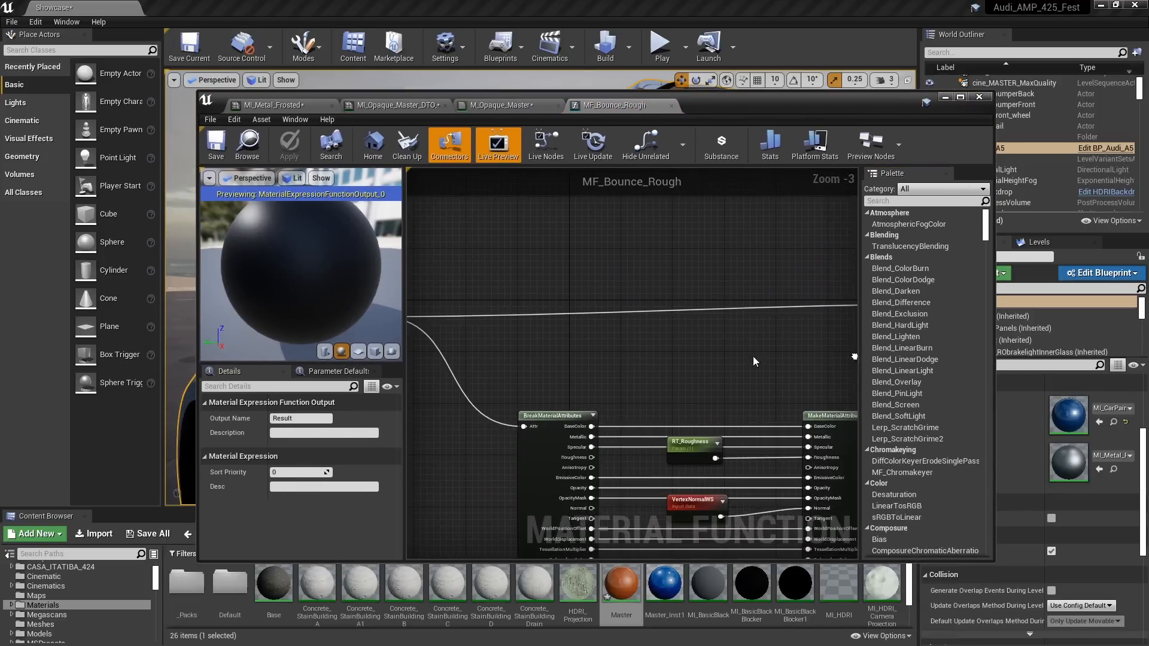
pyautogui.moveTo(459, 361); pyautogui.dragTo(722, 361, button='right')
pyautogui.moveTo(628, 370)
pyautogui.mouseDown(button='right')
pyautogui.moveTo(476, 305)
pyautogui.moveTo(457, 327)
pyautogui.mouseUp(button='right')
pyautogui.moveTo(520, 339); pyautogui.dragTo(436, 305, button='right')
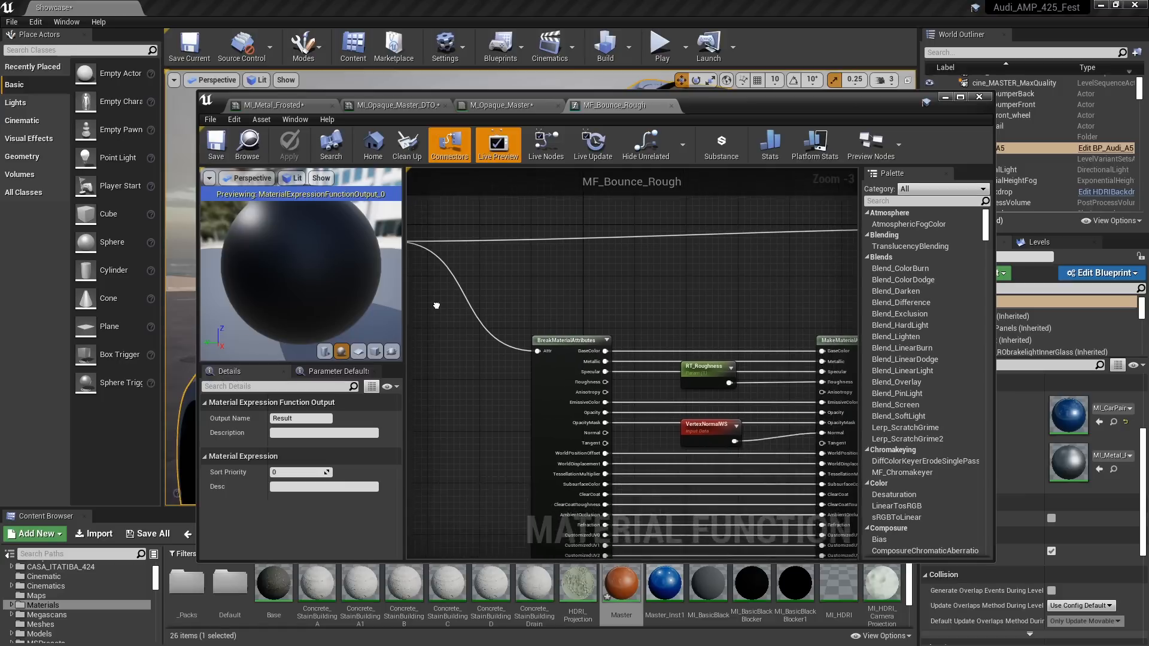
pyautogui.moveTo(748, 290); pyautogui.dragTo(561, 395, button='right')
pyautogui.moveTo(661, 386)
pyautogui.mouseDown(button='right')
pyautogui.moveTo(709, 387)
pyautogui.moveTo(745, 286)
pyautogui.mouseUp(button='right')
pyautogui.scroll(3, 637, 315)
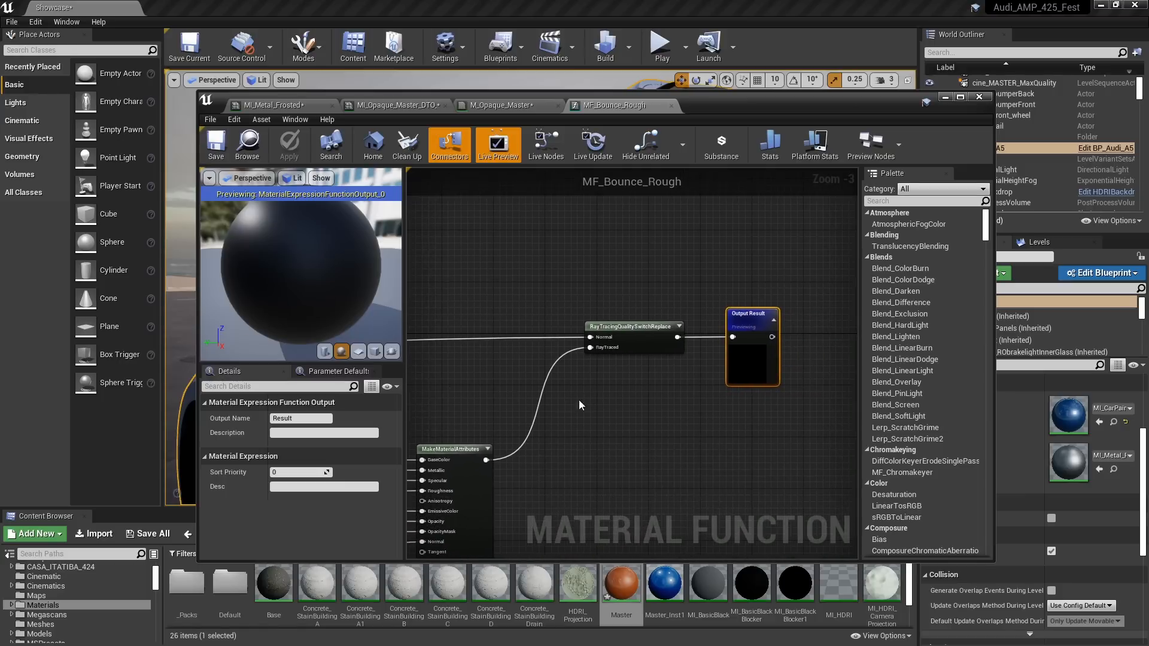
# Enlarge the material editor and inspect the RT_Roughness and VertexNormalWS overrides between the break and make attribute nodes
pyautogui.click(960, 97)
pyautogui.moveTo(571, 318); pyautogui.dragTo(698, 159, button='right')
pyautogui.moveTo(688, 248); pyautogui.dragTo(697, 248)
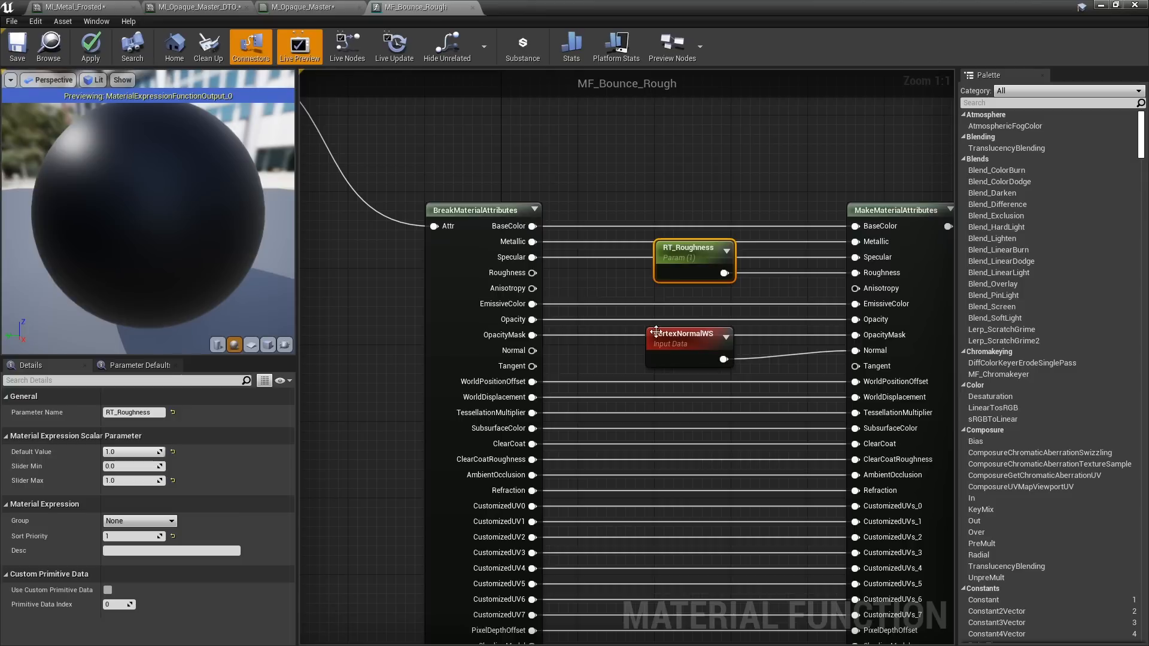
pyautogui.moveTo(720, 461)
pyautogui.mouseDown(button='right')
pyautogui.moveTo(710, 398)
pyautogui.moveTo(678, 375)
pyautogui.moveTo(630, 467)
pyautogui.mouseUp(button='right')
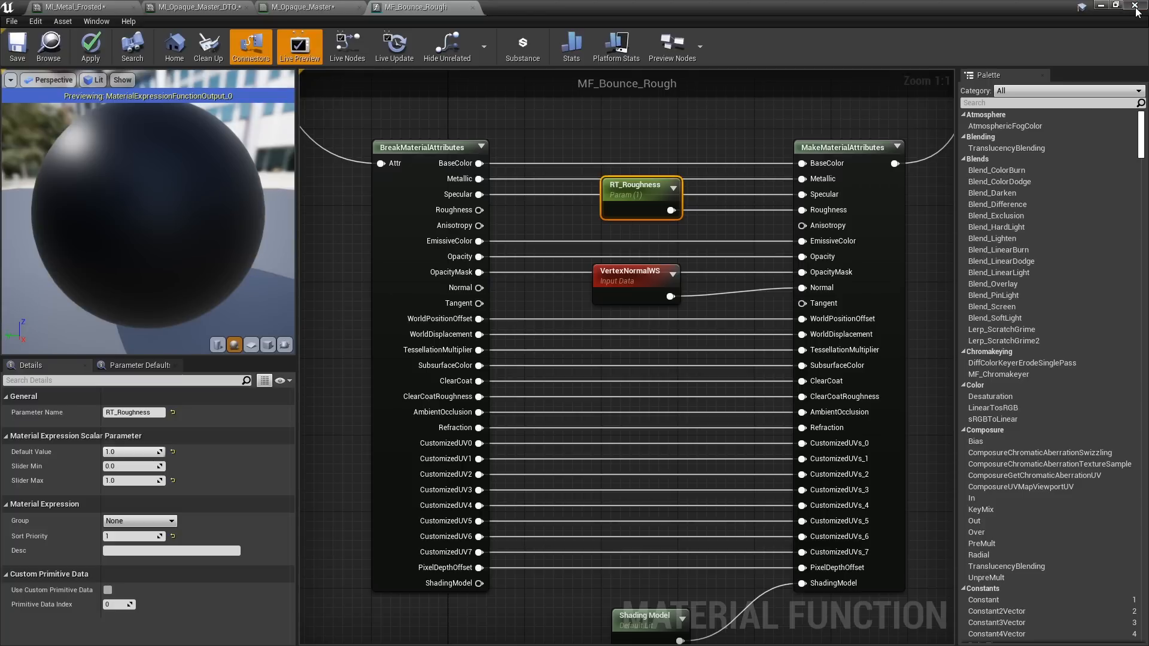
# Open MF_Bounce_Rough_Switch from M_Opaque_Master and inspect its VertexNormalWS and Raytrace_Roughness nodes
pyautogui.click(322, 9)
pyautogui.click(645, 452)
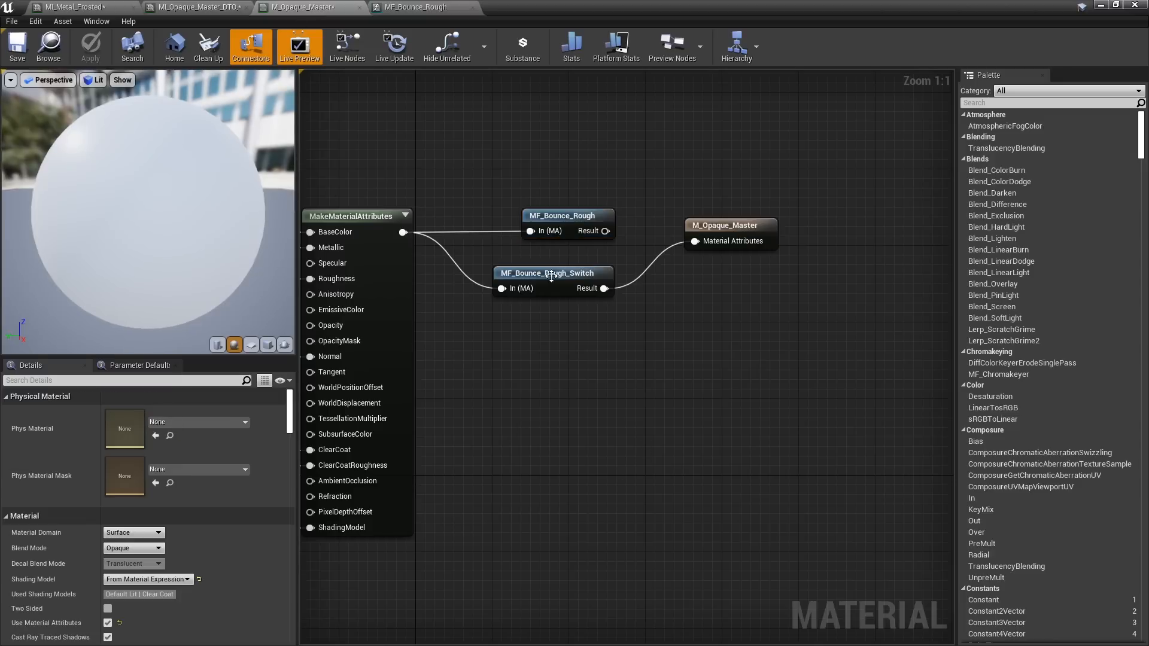
pyautogui.doubleClick(551, 275)
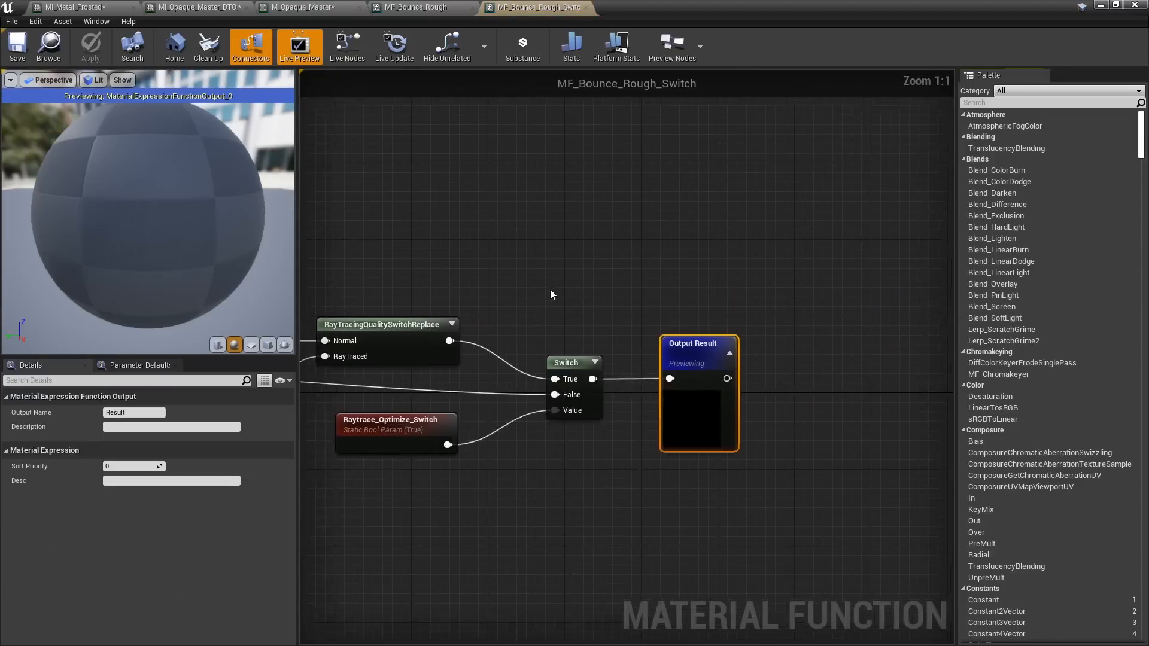
pyautogui.moveTo(551, 295); pyautogui.dragTo(740, 123, button='right')
pyautogui.moveTo(640, 353); pyautogui.dragTo(631, 373)
pyautogui.moveTo(638, 477); pyautogui.dragTo(565, 307, button='right')
pyautogui.moveTo(592, 269); pyautogui.dragTo(565, 565, button='right')
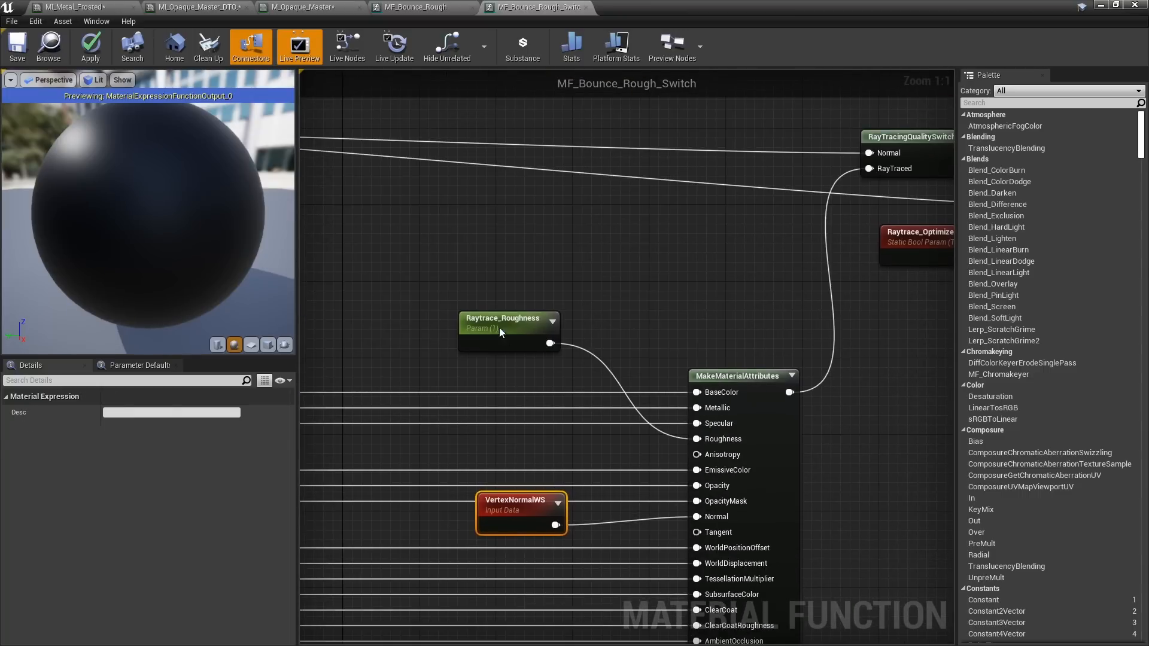
pyautogui.moveTo(501, 332); pyautogui.dragTo(510, 342)
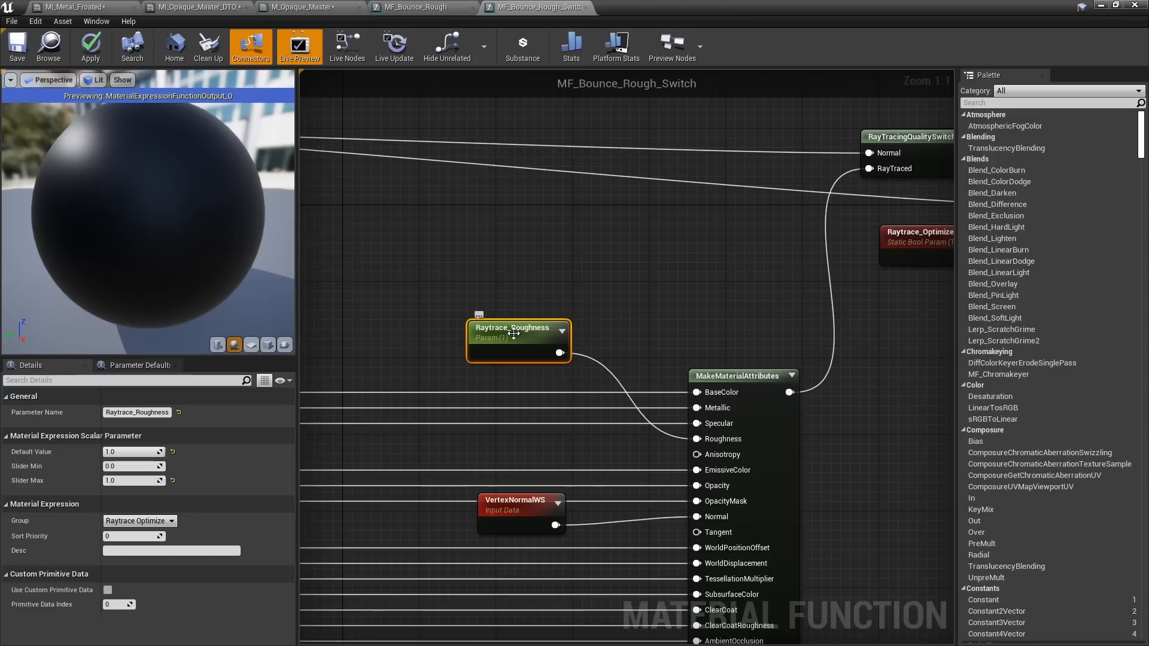
# Trace how the ray-traced and original attributes reach the Switch node controlled by Raytrace_Optimize_Switch
pyautogui.moveTo(668, 224); pyautogui.dragTo(340, 302, button='right')
pyautogui.click(775, 234)
pyautogui.moveTo(776, 234); pyautogui.dragTo(775, 265)
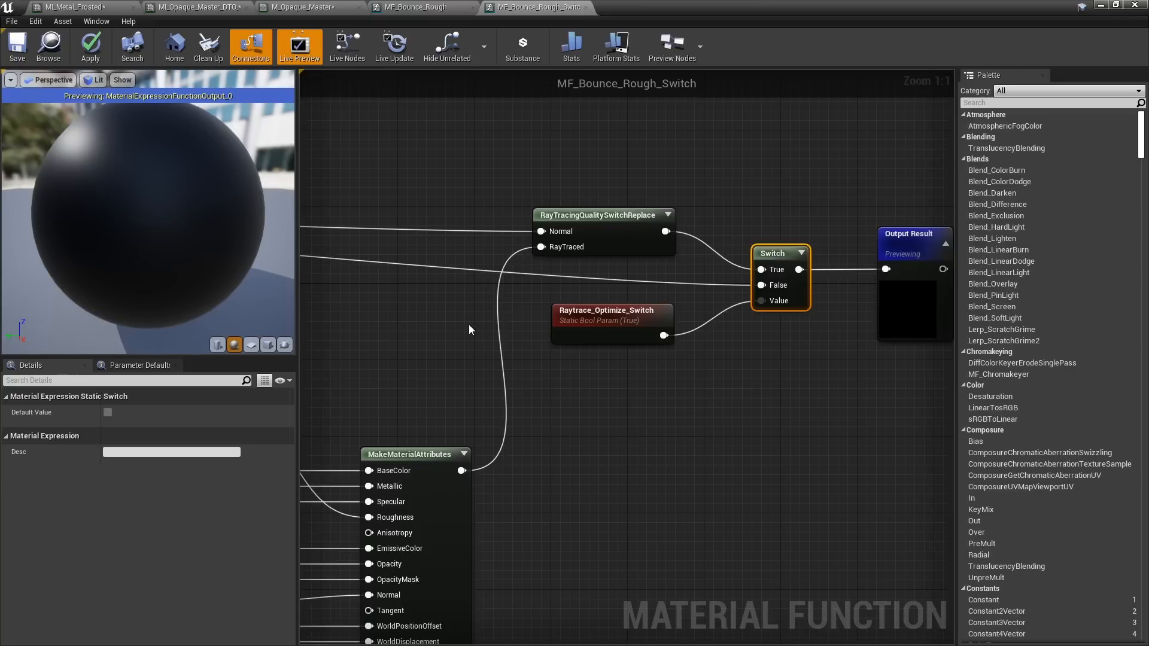
pyautogui.moveTo(517, 441); pyautogui.dragTo(788, 300, button='right')
pyautogui.scroll(-3, 710, 325)
pyautogui.moveTo(379, 294); pyautogui.dragTo(543, 202, button='right')
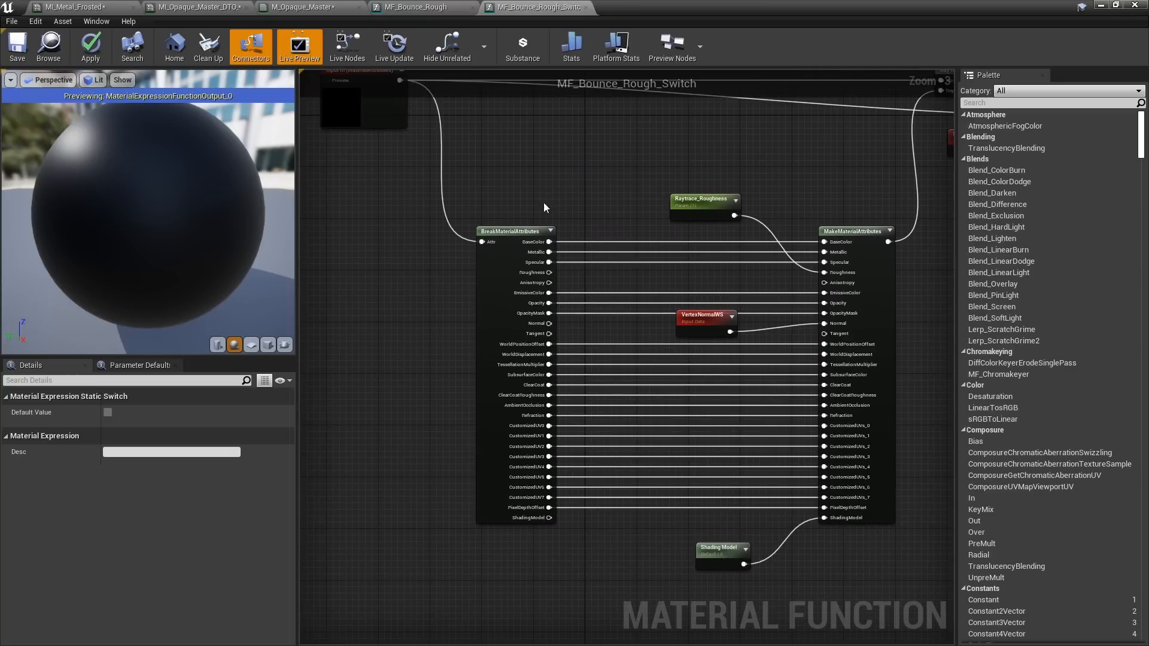
pyautogui.moveTo(647, 188); pyautogui.dragTo(714, 387, button='right')
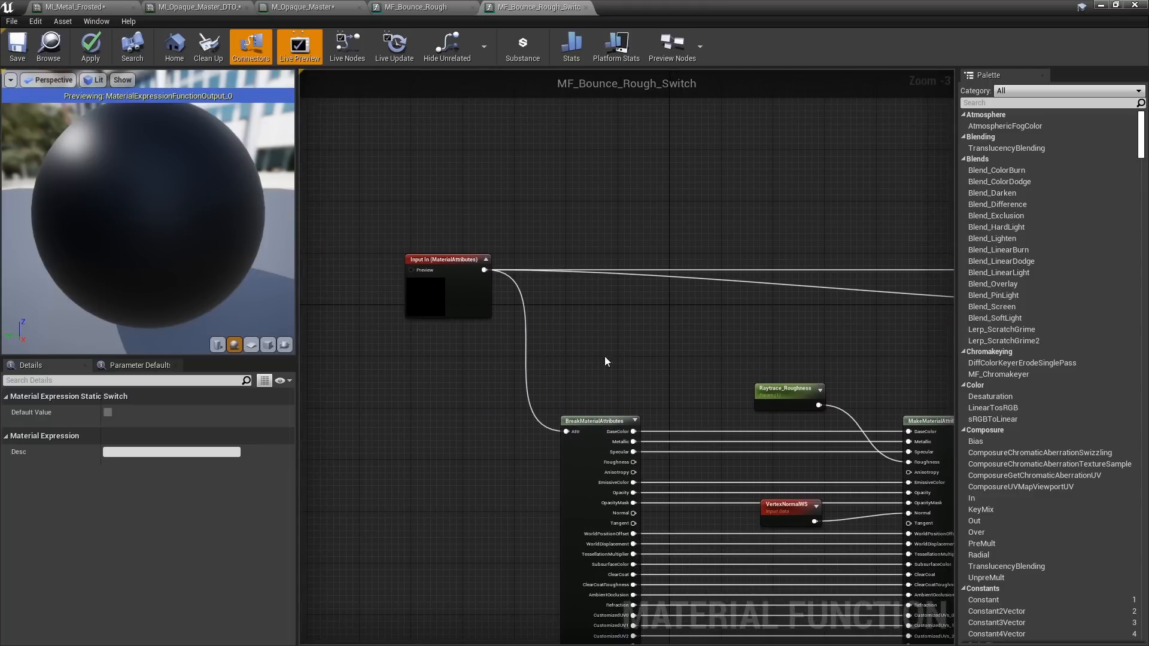
pyautogui.moveTo(676, 352); pyautogui.dragTo(578, 364, button='right')
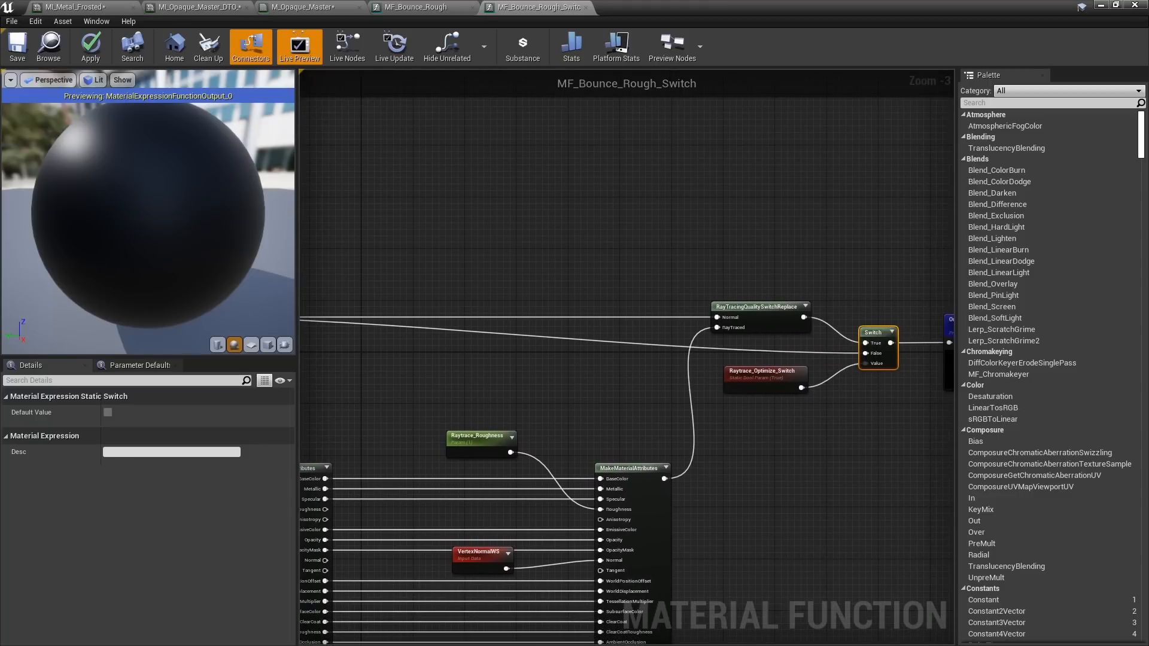
pyautogui.moveTo(464, 363); pyautogui.dragTo(624, 367, button='right')
pyautogui.moveTo(704, 358); pyautogui.dragTo(461, 355, button='right')
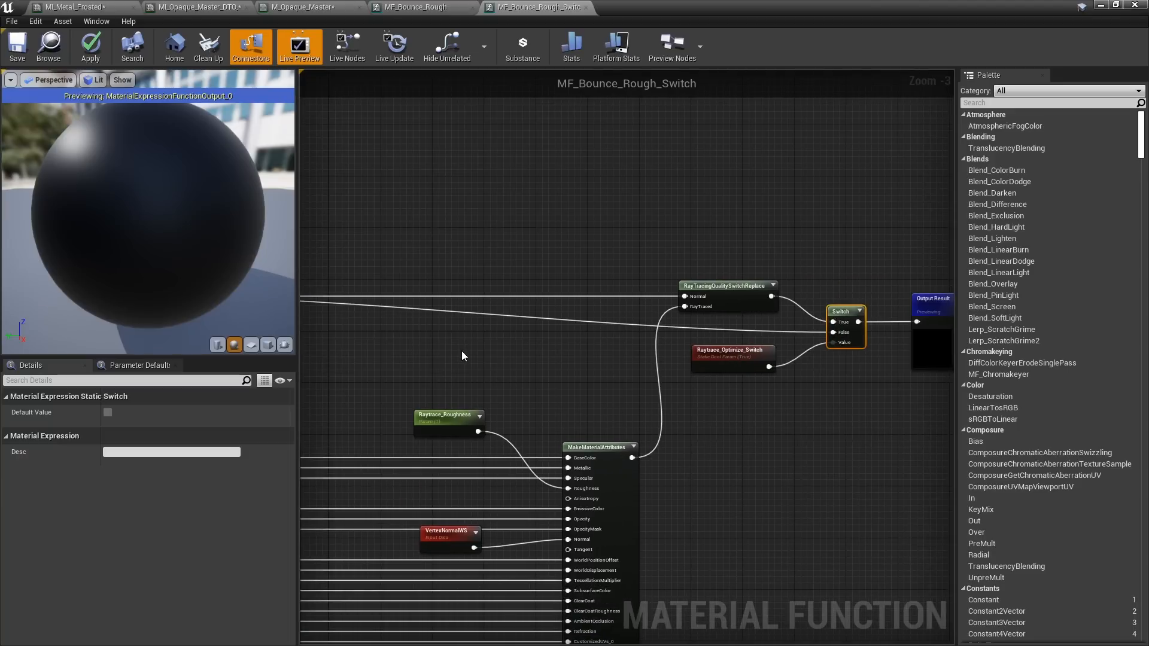
# Close the material editors, discarding the changes made to MF_Bounce_Rough_Switch
pyautogui.click(1135, 5)
pyautogui.click(642, 377)
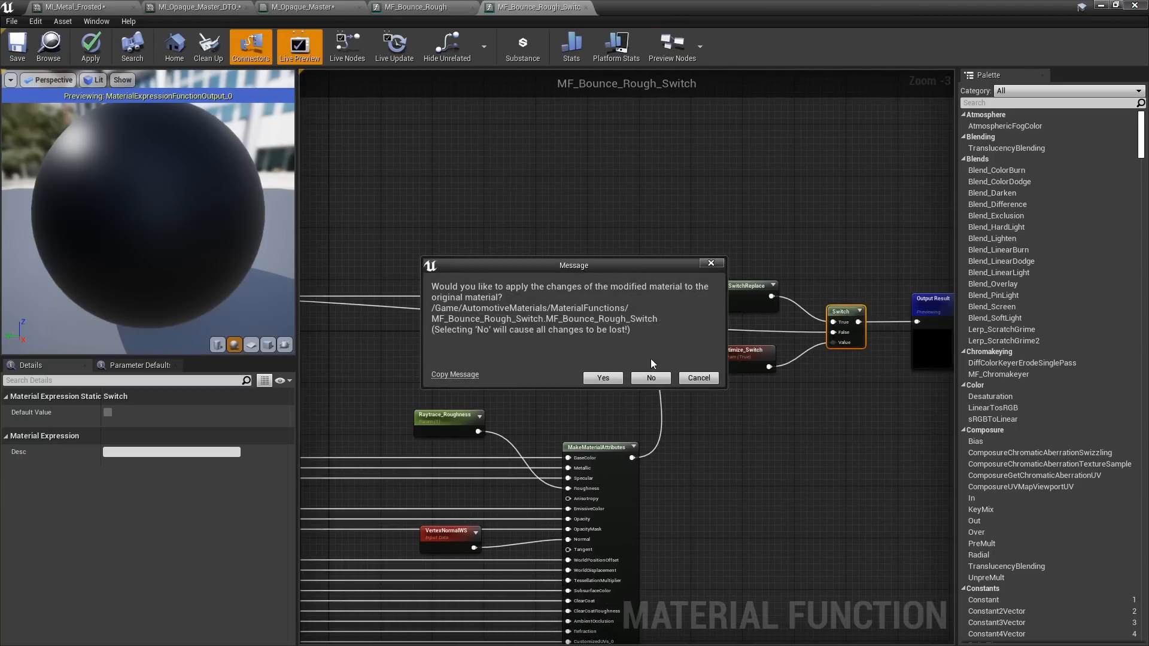
pyautogui.click(651, 378)
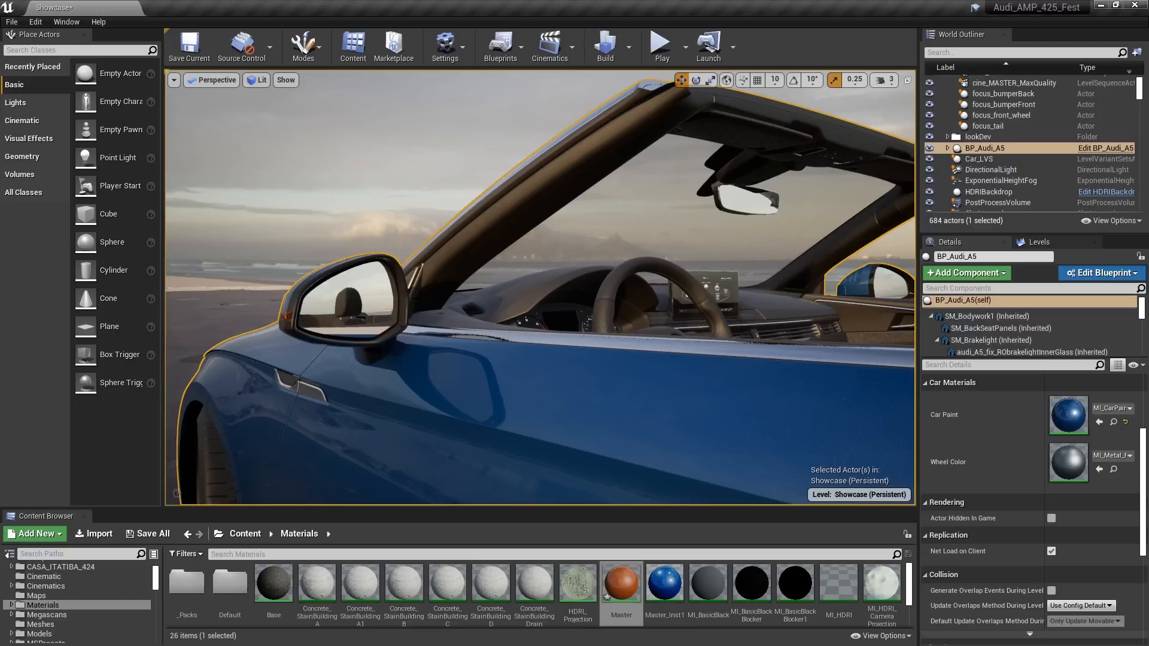
# Select the external driver door, open its mirror material instance MI_Miror_door, and place the editor beside the car's mirror
pyautogui.click(722, 366)
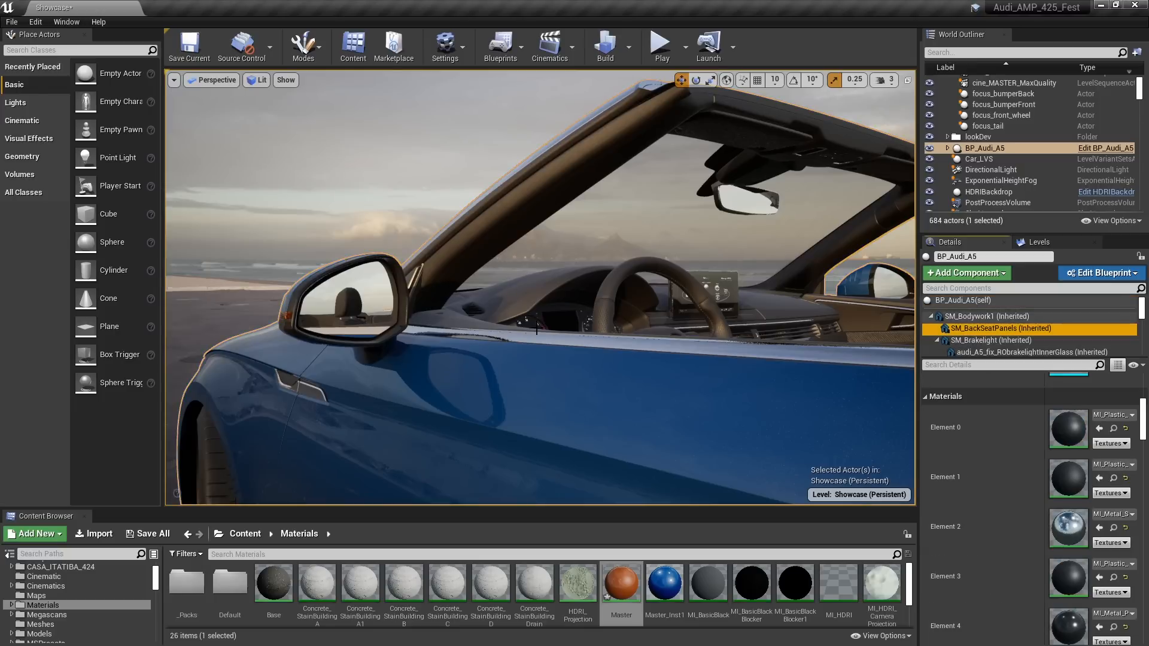
pyautogui.doubleClick(1079, 476)
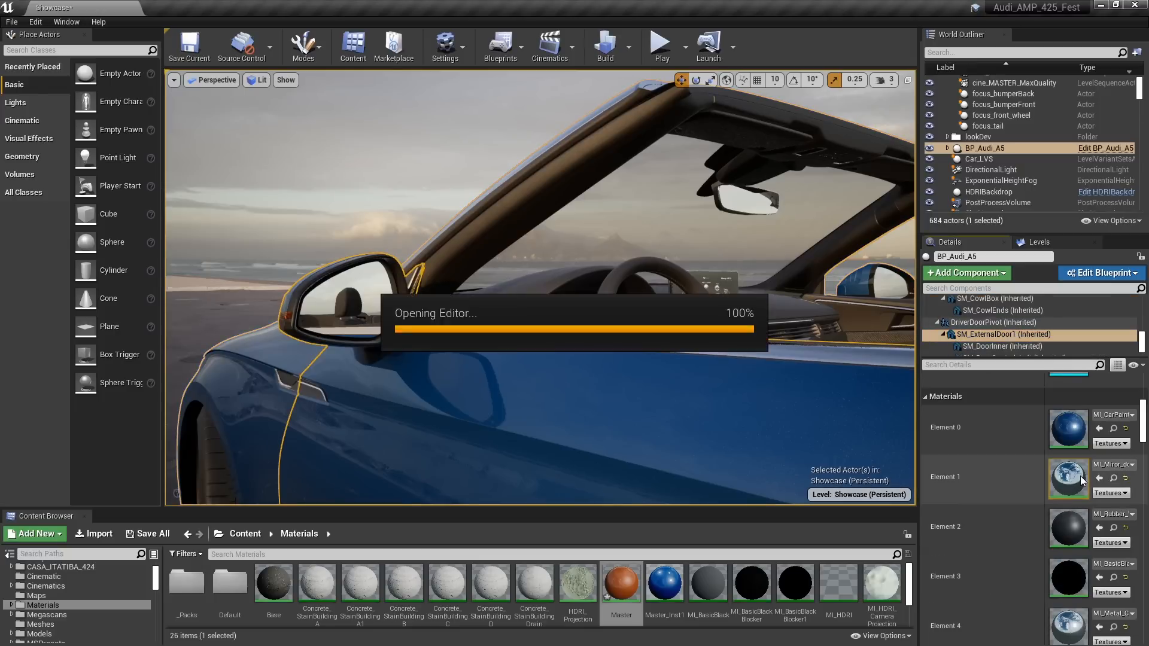
pyautogui.moveTo(464, 8); pyautogui.dragTo(720, 89)
pyautogui.moveTo(326, 72); pyautogui.dragTo(777, 52)
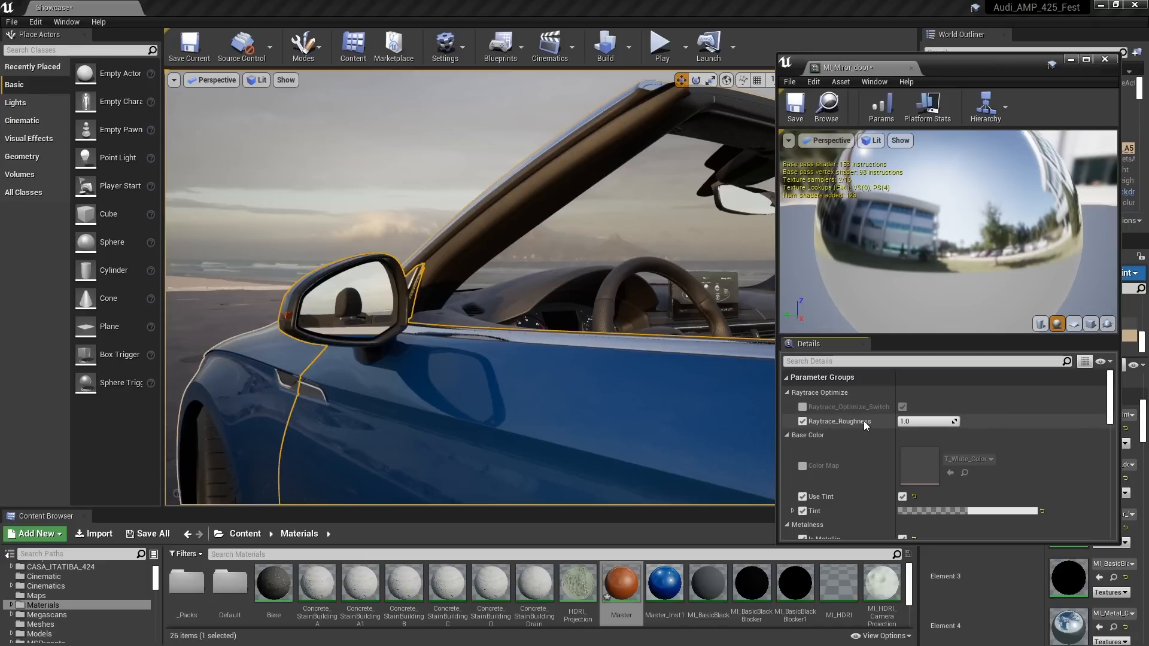
# Compare the door mirror's Raytrace_Roughness at 0 and 1, leave it at 0, and close the material instance
pyautogui.click(935, 421)
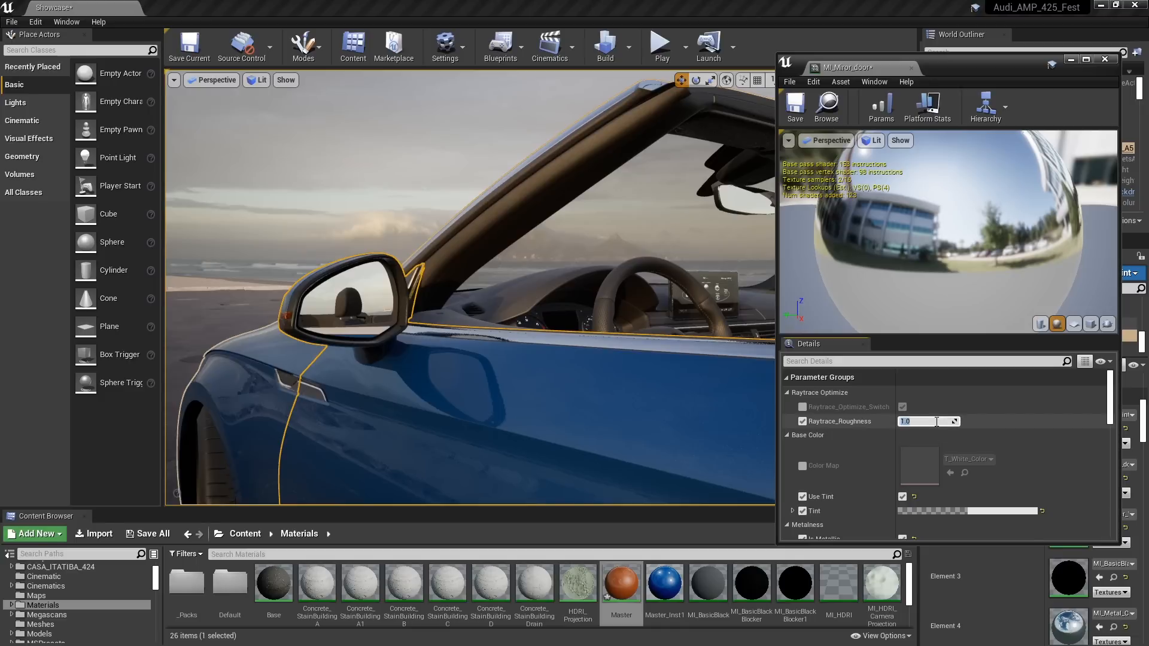
pyautogui.write('0')
pyautogui.press('Return')
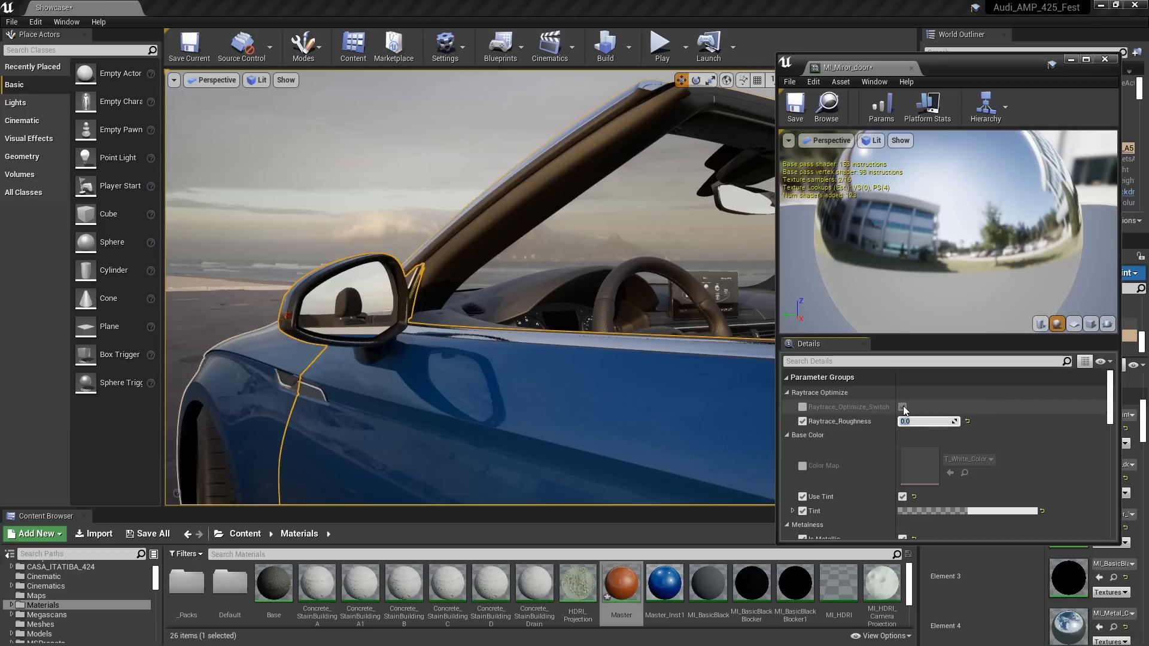
pyautogui.write('1')
pyautogui.press('Return')
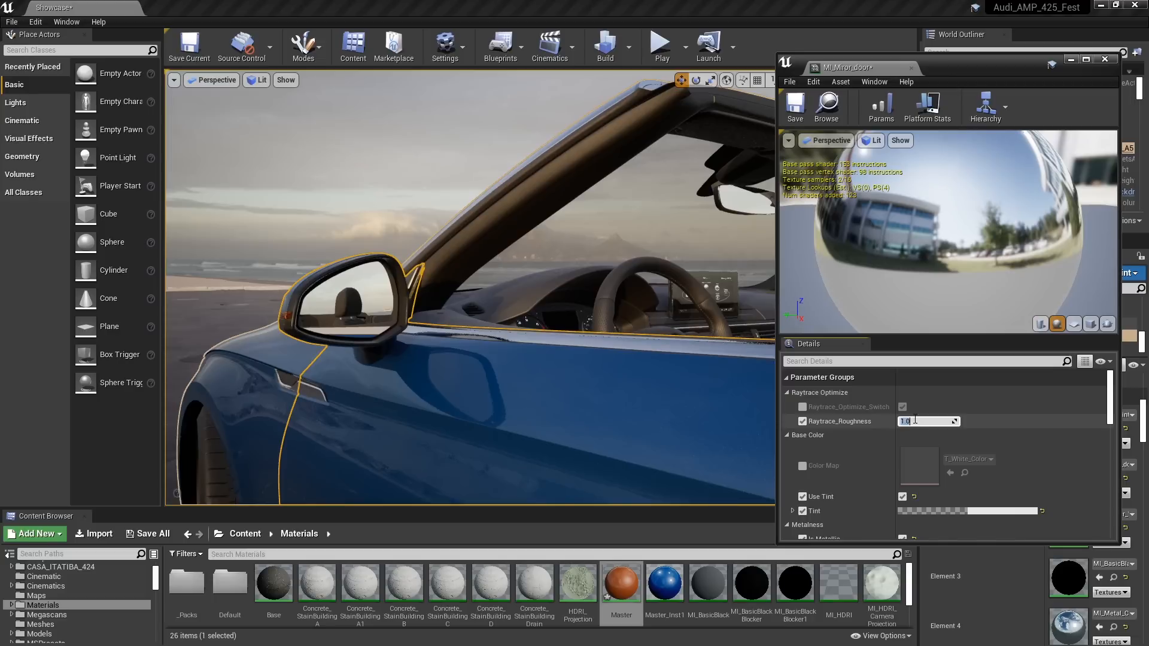
pyautogui.press('Return')
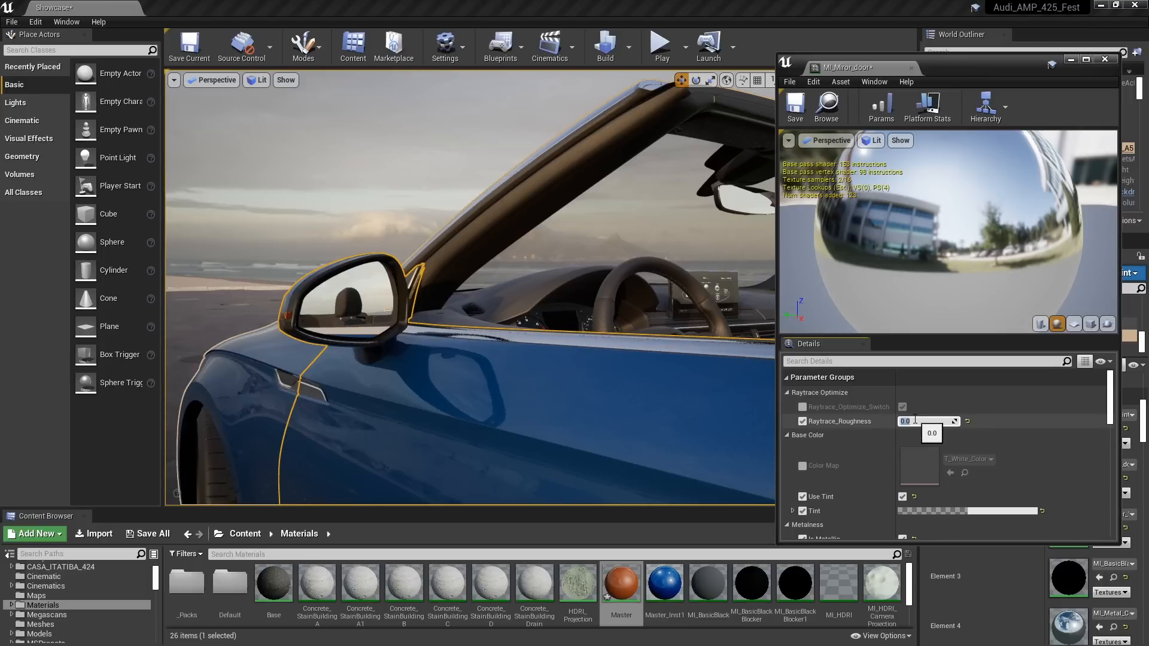
pyautogui.moveTo(1007, 63); pyautogui.dragTo(918, 94)
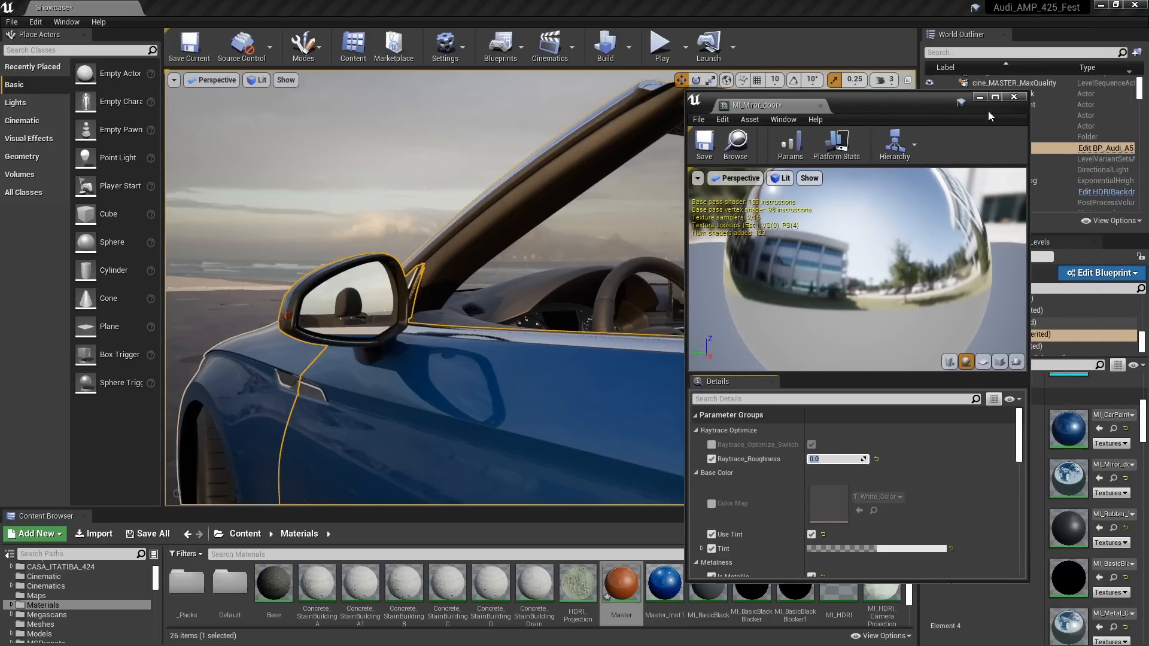
pyautogui.click(1014, 90)
# Go inside the car to the quattro dashboard trim, select the inner passenger door, and open its carbon fiber material instance
pyautogui.press('w')
pyautogui.moveTo(723, 418)
pyautogui.mouseDown(button='right')
pyautogui.moveTo(784, 418)
pyautogui.moveTo(798, 446)
pyautogui.moveTo(808, 442)
pyautogui.moveTo(804, 459)
pyautogui.moveTo(821, 457)
pyautogui.moveTo(804, 486)
pyautogui.moveTo(806, 447)
pyautogui.moveTo(800, 475)
pyautogui.moveTo(744, 411)
pyautogui.mouseUp(button='right')
pyautogui.press('w')
pyautogui.press('s')
pyautogui.press('w')
pyautogui.press('s')
pyautogui.press('w')
pyautogui.press('s')
pyautogui.press('w')
pyautogui.press('a')
pyautogui.press('d')
pyautogui.click(757, 228)
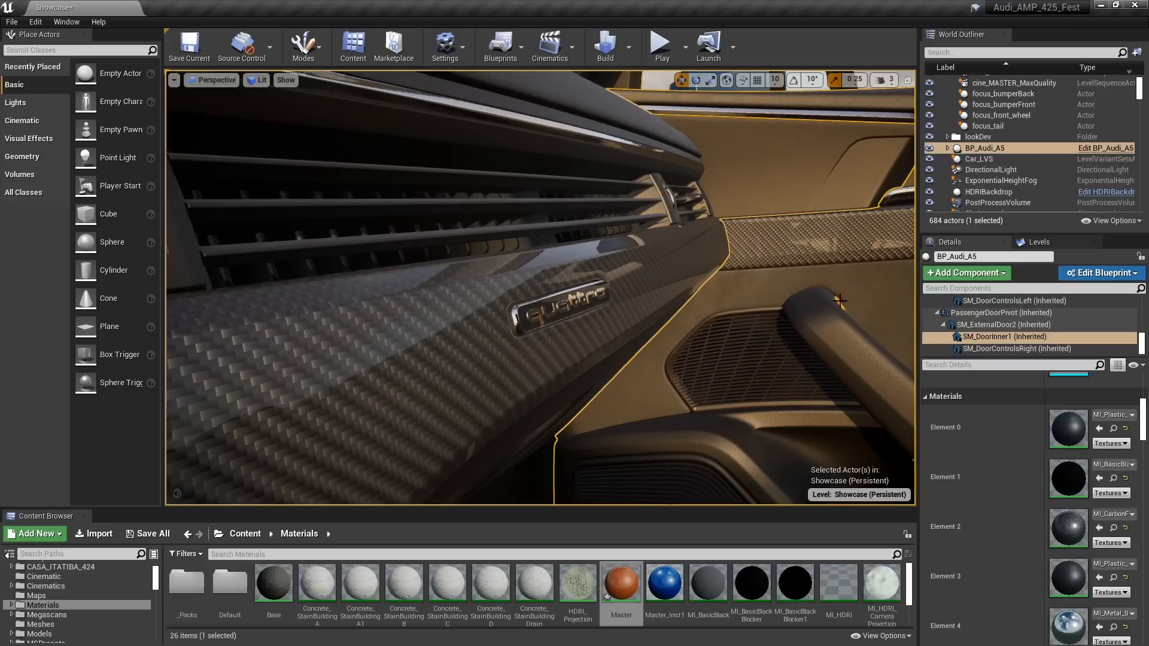
pyautogui.doubleClick(1068, 528)
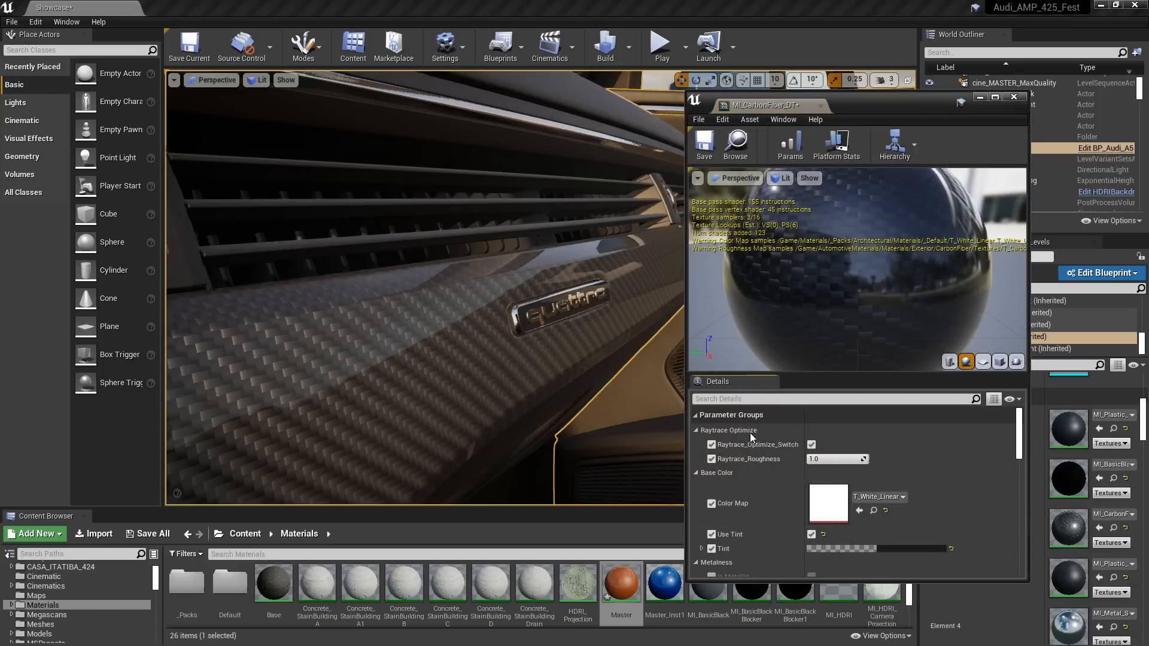
# Set the carbon fiber material's Raytrace_Roughness to 0, keeping the quattro badge's reflection in view
pyautogui.click(821, 459)
pyautogui.moveTo(883, 100); pyautogui.dragTo(1023, 92)
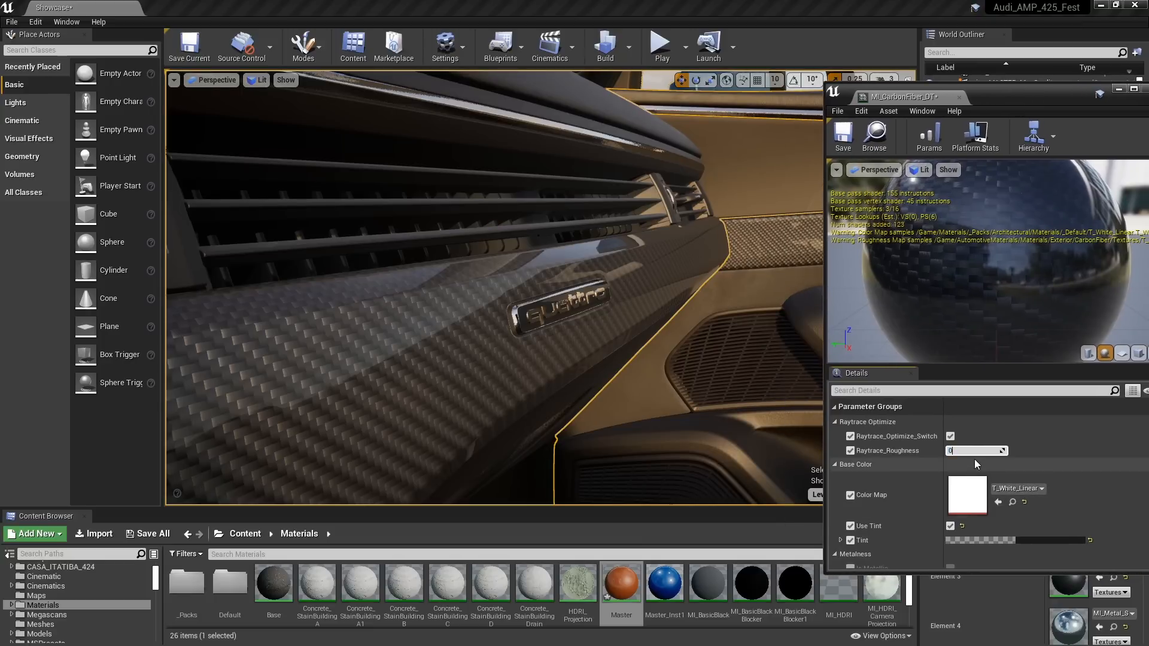
pyautogui.write('0')
pyautogui.press('Return')
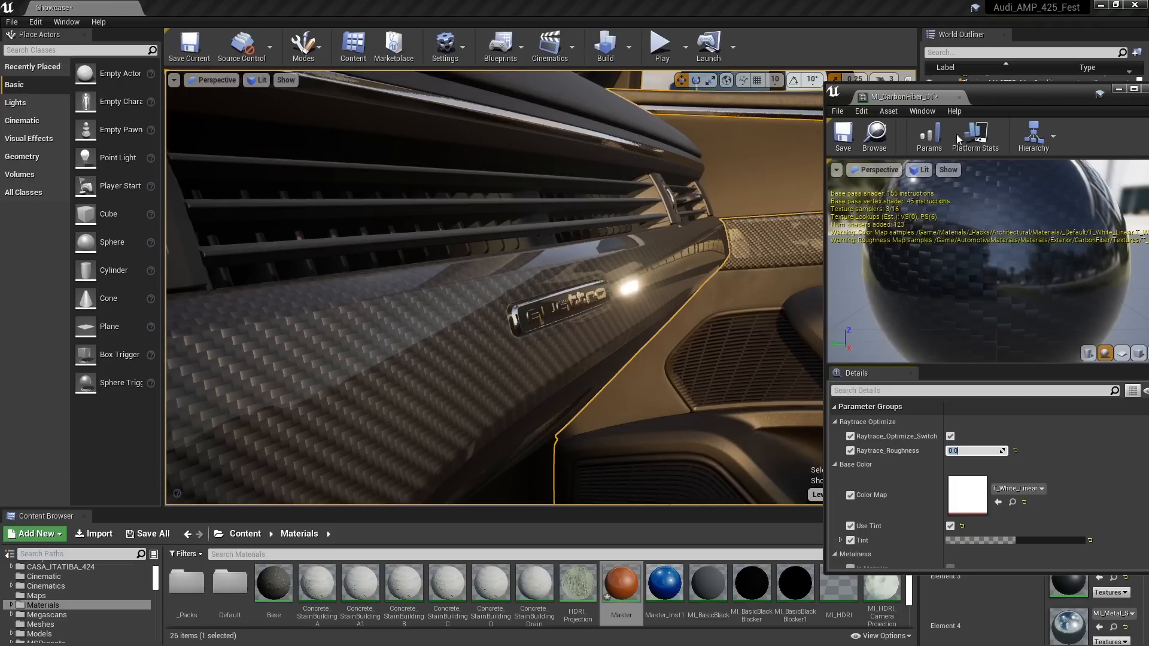
pyautogui.moveTo(1006, 85); pyautogui.dragTo(952, 162)
pyautogui.moveTo(946, 129); pyautogui.dragTo(947, 128)
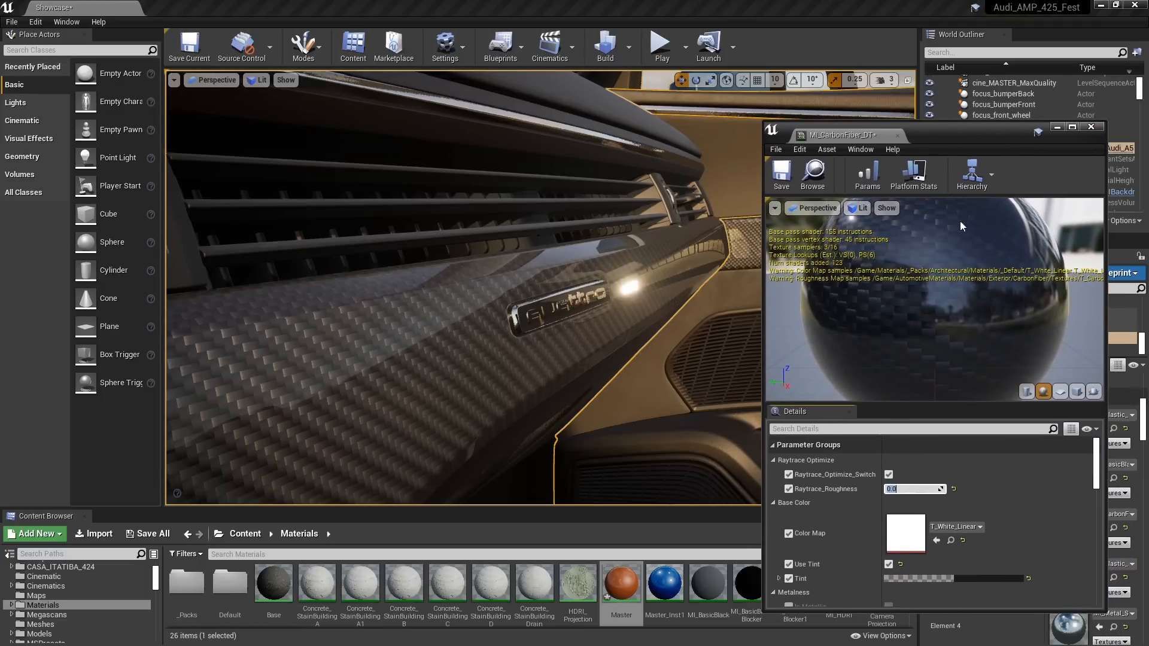
# Compare the badge reflection with Raytrace_Roughness at 1.0 and back at 0.0, and with Raytrace_Optimize_Switch off and on again
pyautogui.click(917, 489)
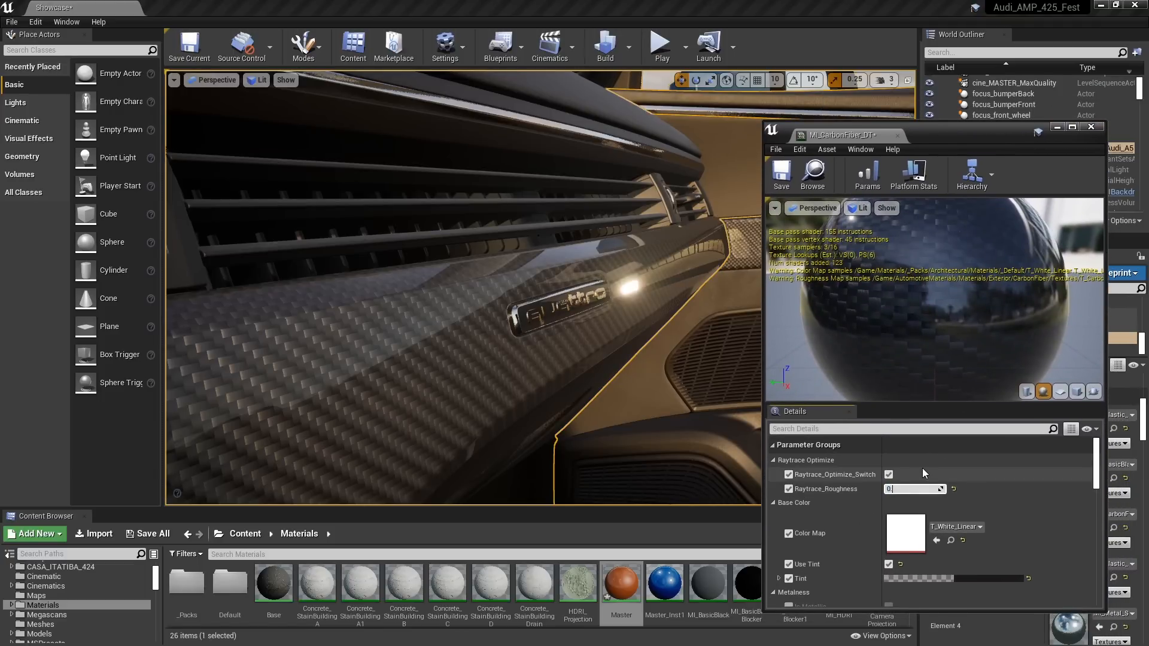
pyautogui.press('BackSpace')
pyautogui.write('1.0')
pyautogui.press('Return')
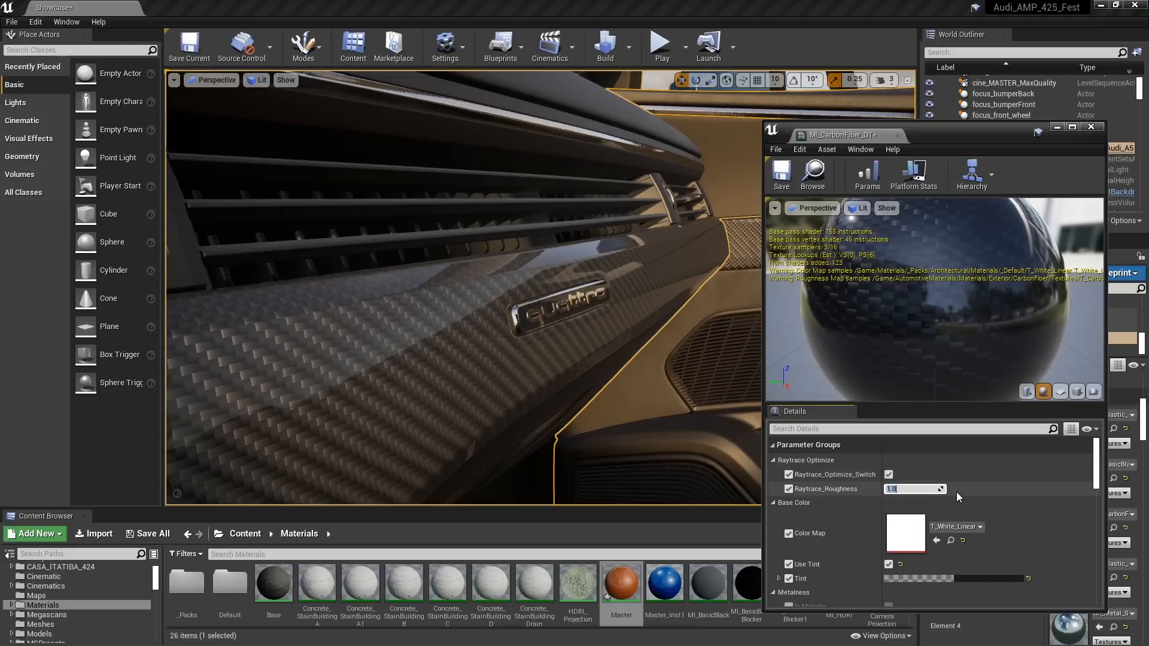
pyautogui.write('0.0')
pyautogui.press('Return')
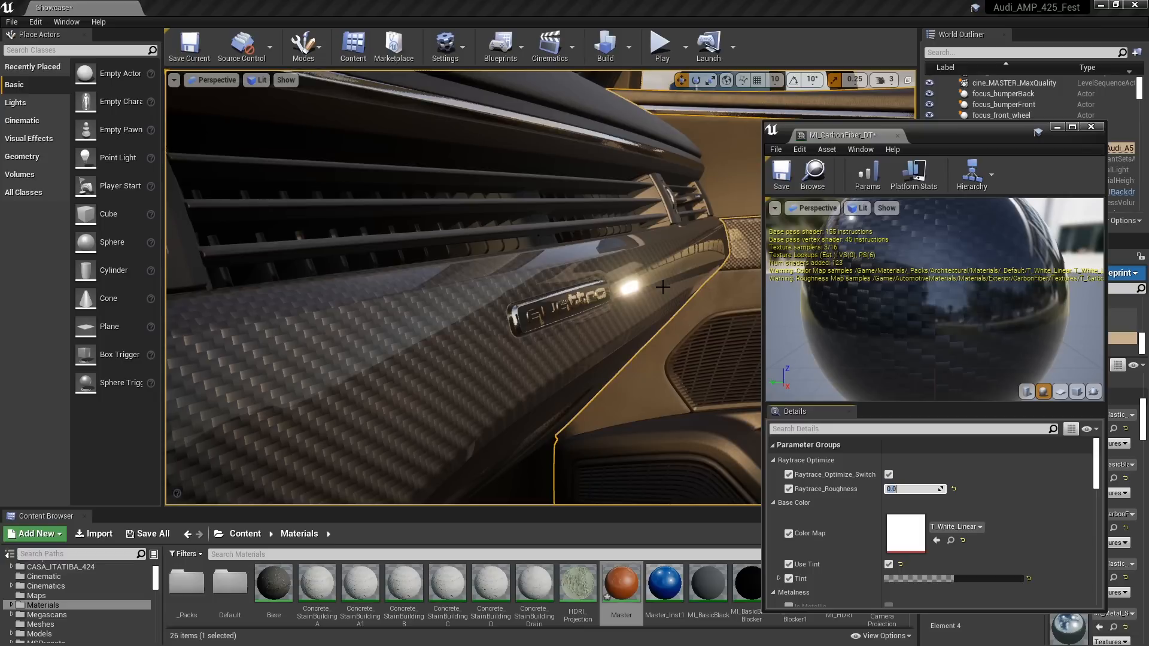
pyautogui.click(888, 474)
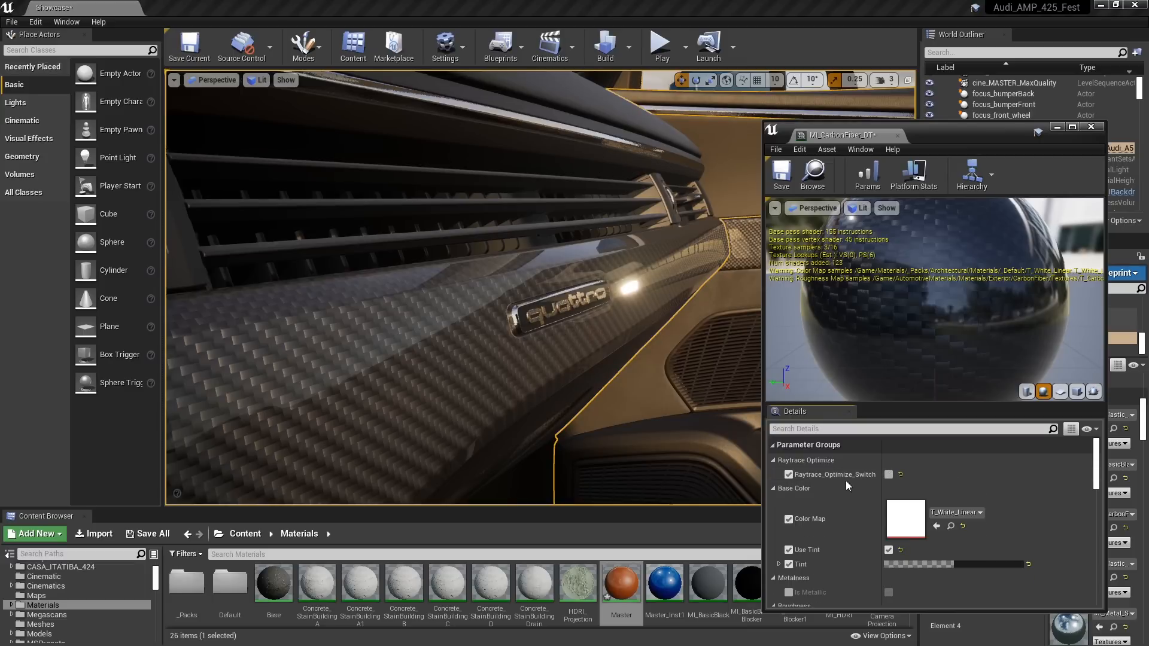
pyautogui.click(889, 475)
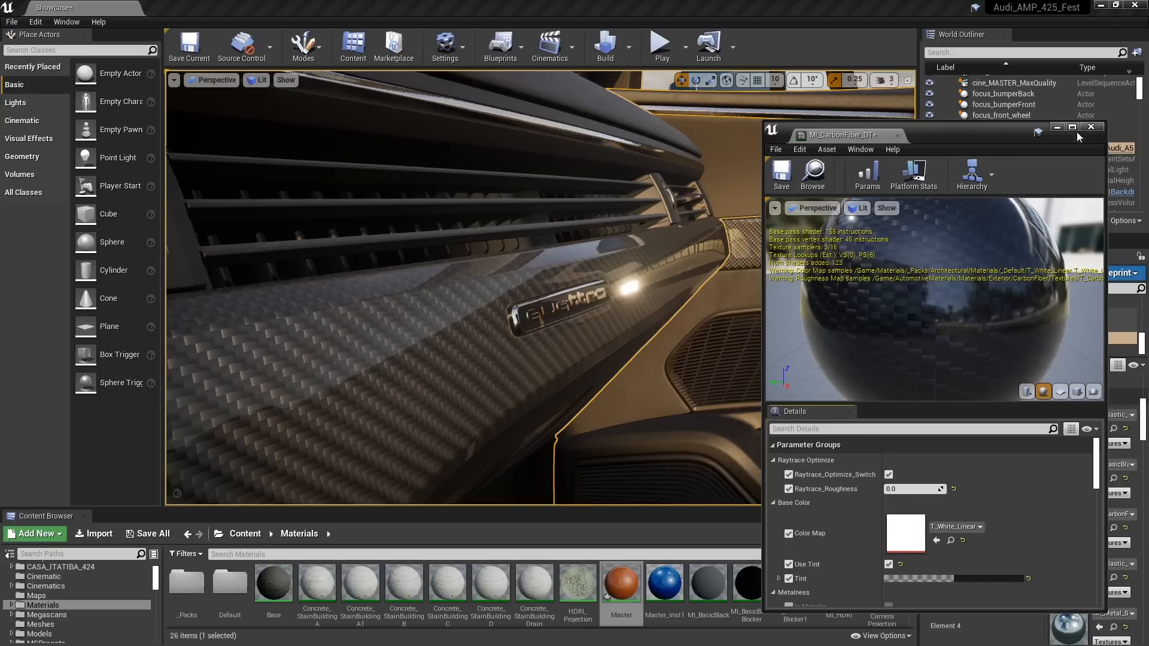
# Close the carbon fiber material instance and leave the interior for a full side view of the car
pyautogui.click(1091, 127)
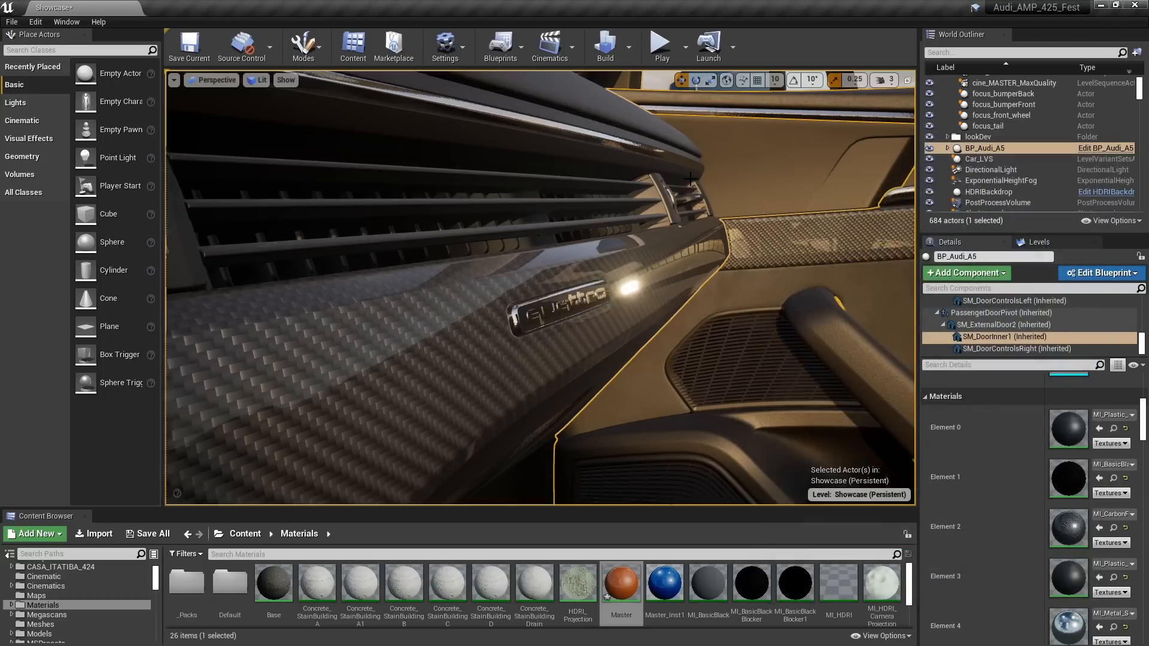
pyautogui.press('s')
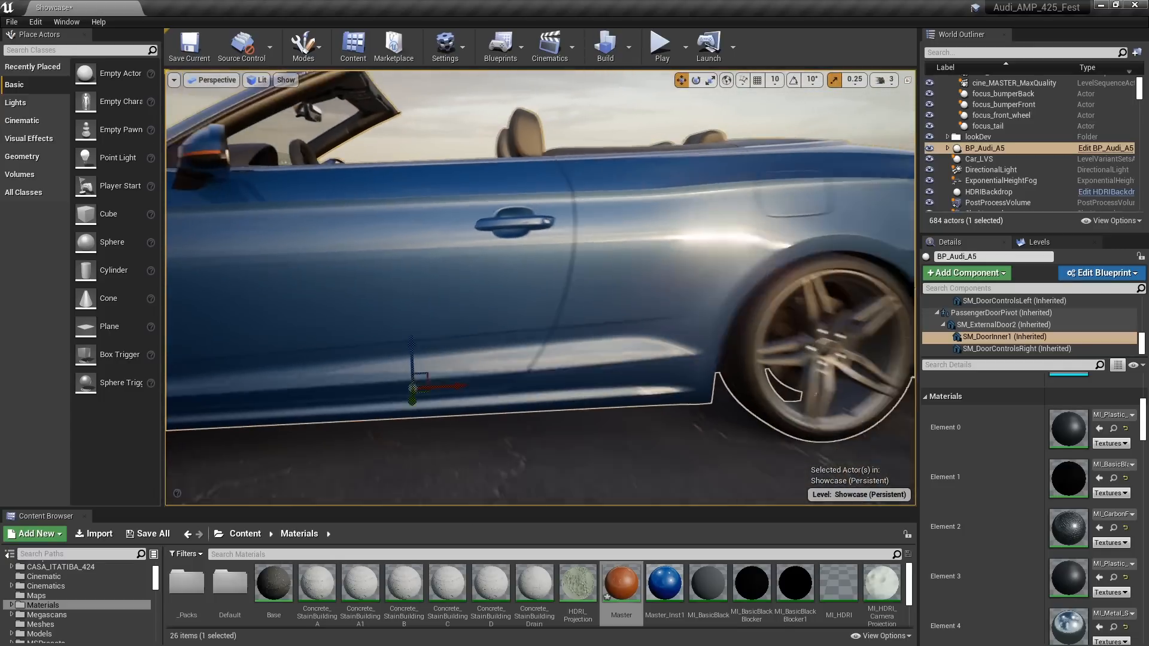
pyautogui.press('a')
pyautogui.moveTo(540, 287)
pyautogui.mouseDown(button='right')
pyautogui.moveTo(524, 289)
pyautogui.moveTo(531, 251)
pyautogui.moveTo(522, 267)
pyautogui.moveTo(551, 284)
pyautogui.moveTo(531, 284)
pyautogui.mouseUp(button='right')
pyautogui.press('s')
pyautogui.press('a')
pyautogui.press('s')
pyautogui.press('a')
pyautogui.press('a')
pyautogui.press('s')
pyautogui.press('s')
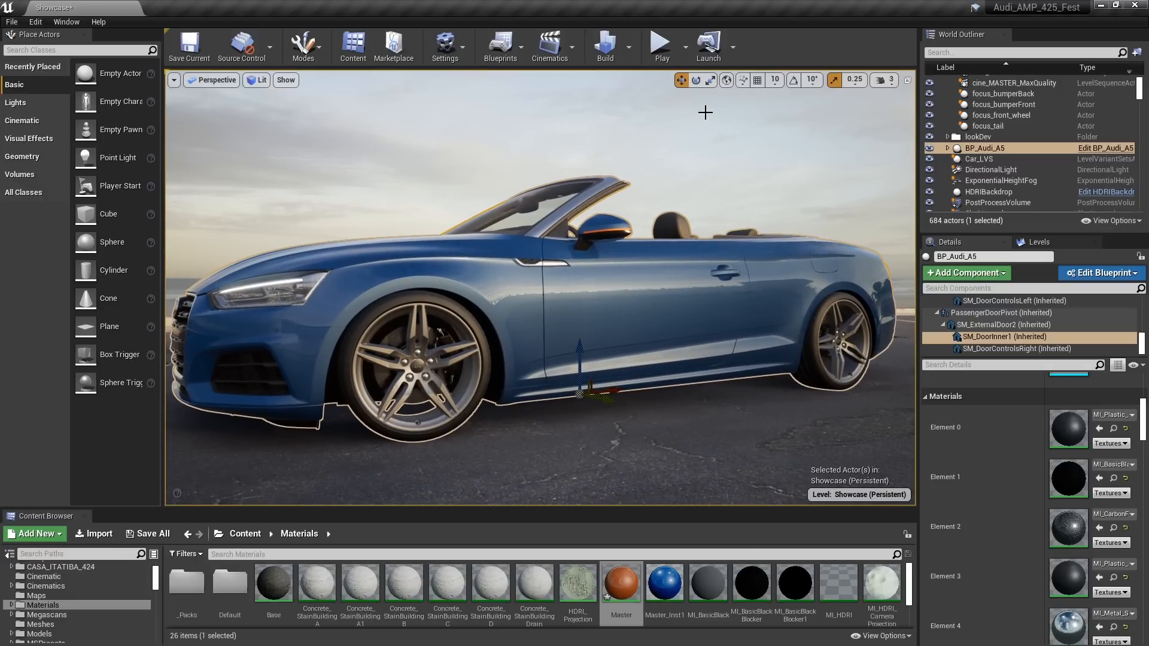
pyautogui.click(706, 132)
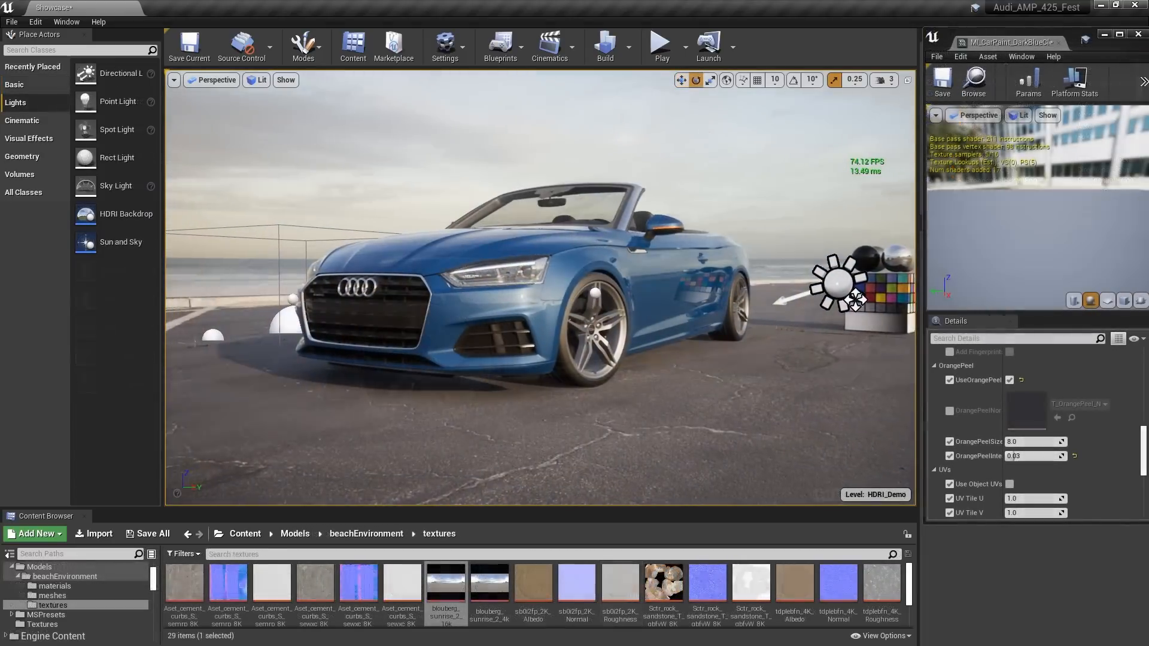
# Close the dark blue car paint material instance with the car's front and side in view
pyautogui.press('w')
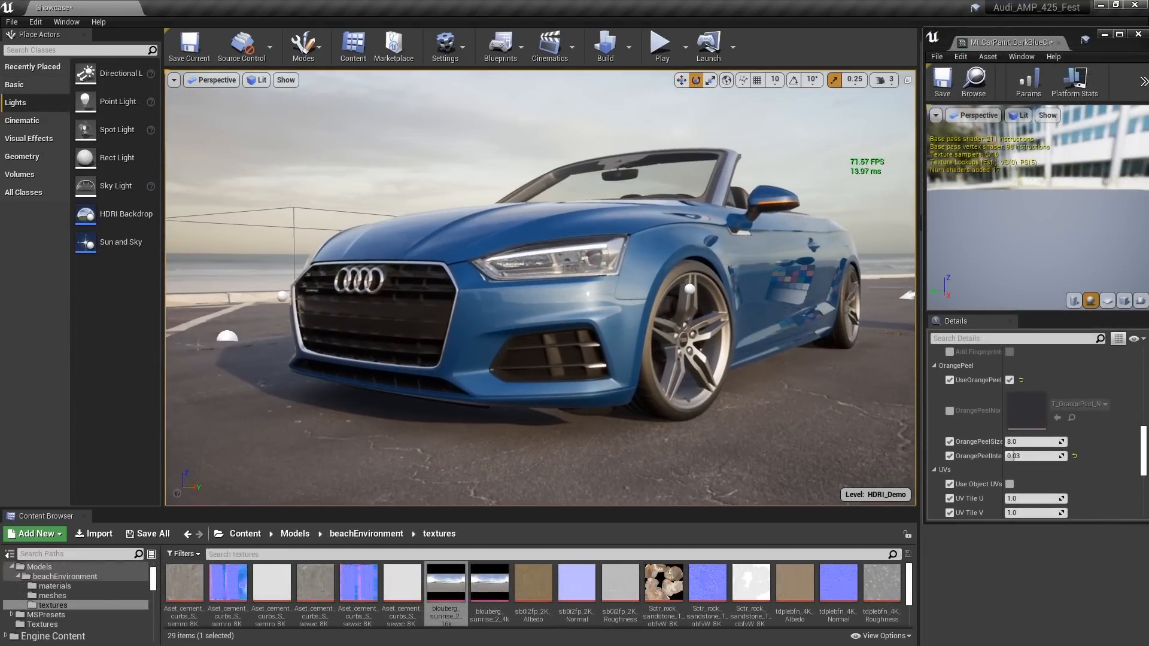
pyautogui.moveTo(540, 287); pyautogui.dragTo(604, 293, button='middle')
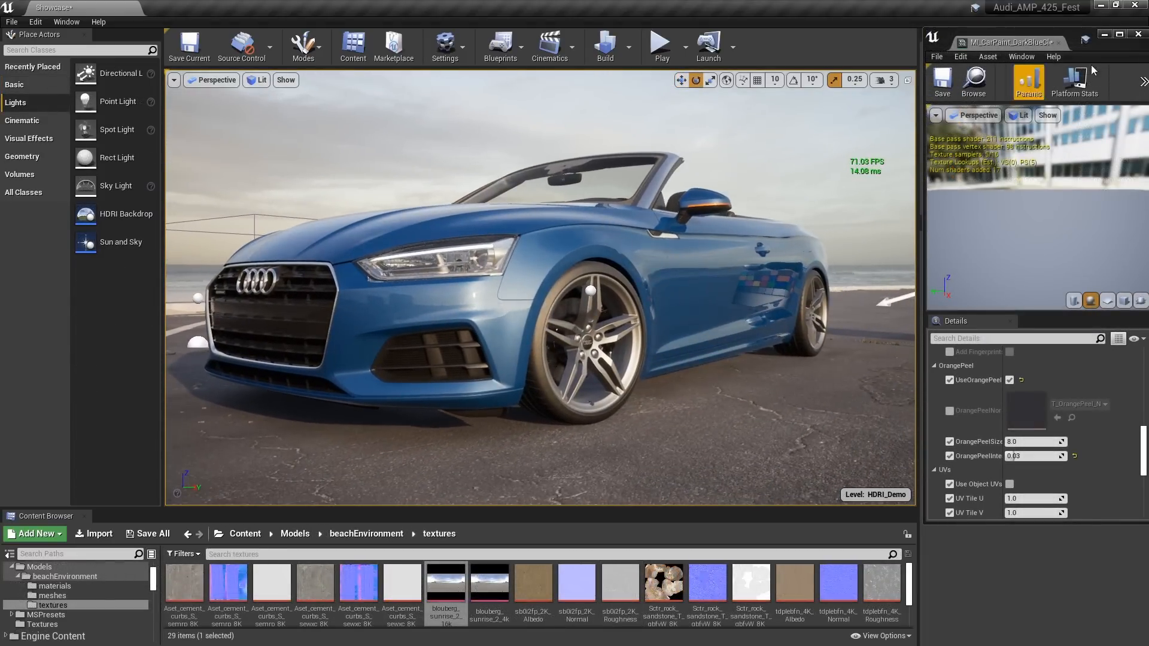
pyautogui.click(1058, 43)
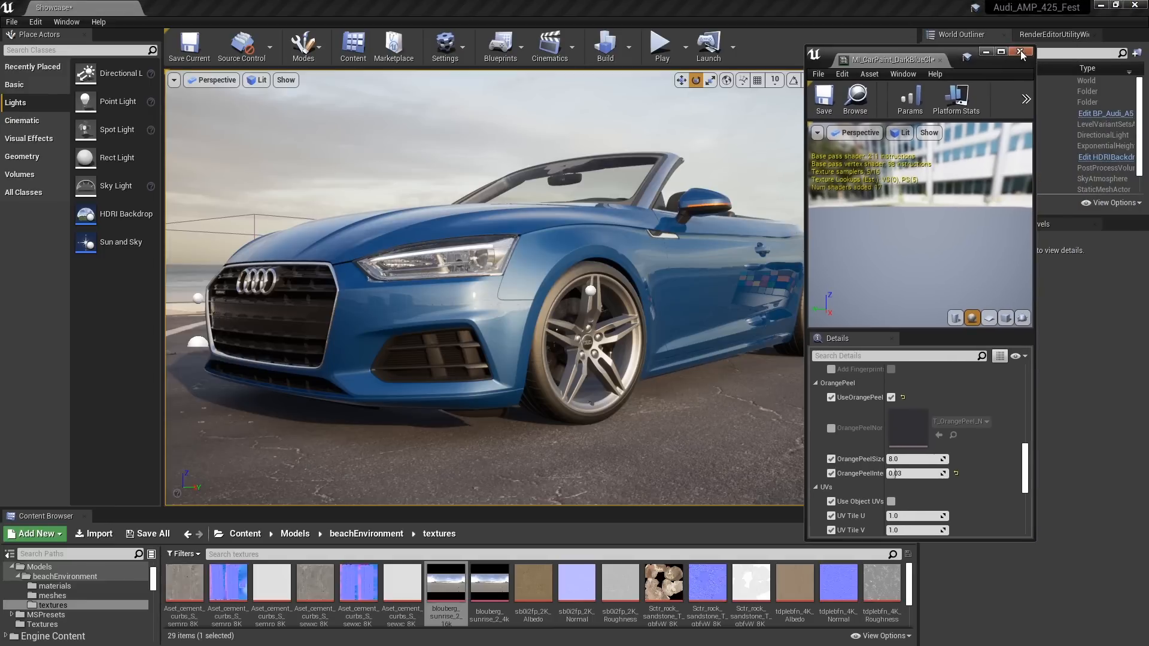
# Examine the reflections on the front wheel, the headlight and the side of the body up close
pyautogui.press('w')
pyautogui.moveTo(666, 320)
pyautogui.mouseDown(button='right')
pyautogui.moveTo(680, 320)
pyautogui.moveTo(640, 334)
pyautogui.moveTo(652, 352)
pyautogui.moveTo(662, 310)
pyautogui.moveTo(653, 320)
pyautogui.mouseUp(button='right')
pyautogui.press('d')
pyautogui.press('w')
pyautogui.press('w')
pyautogui.press('a')
pyautogui.press('s')
pyautogui.press('d')
pyautogui.press('w')
pyautogui.press('s')
pyautogui.press('q')
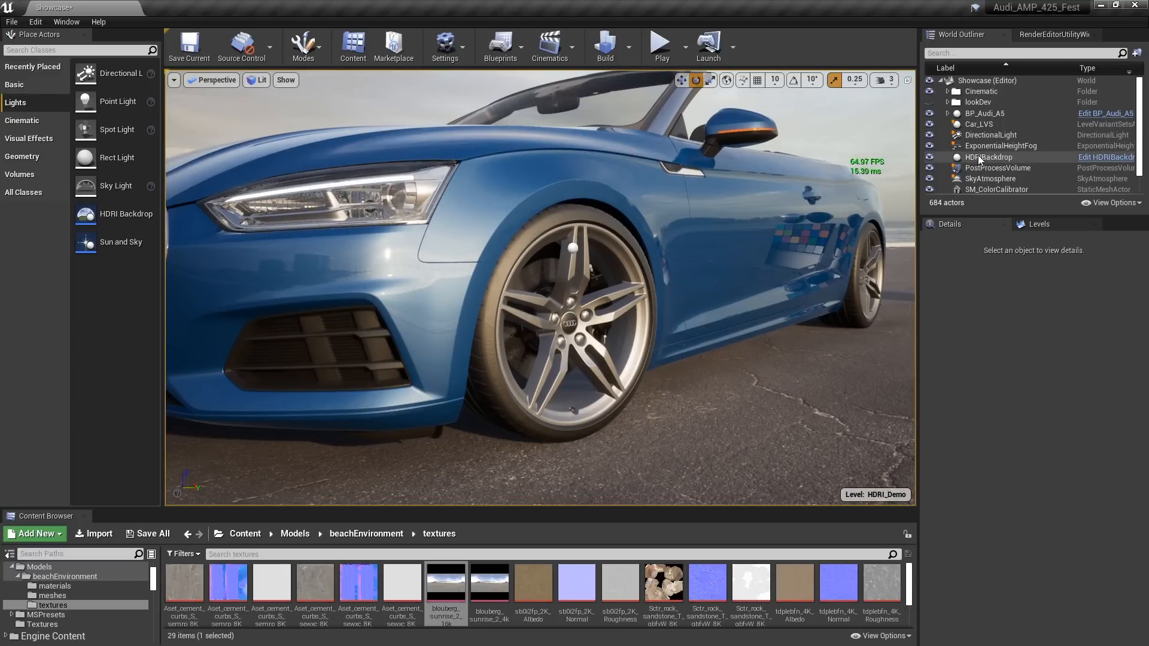
# Select the PostProcessVolume and set its Ray Tracing Reflections Max Roughness to 1.0
pyautogui.click(993, 168)
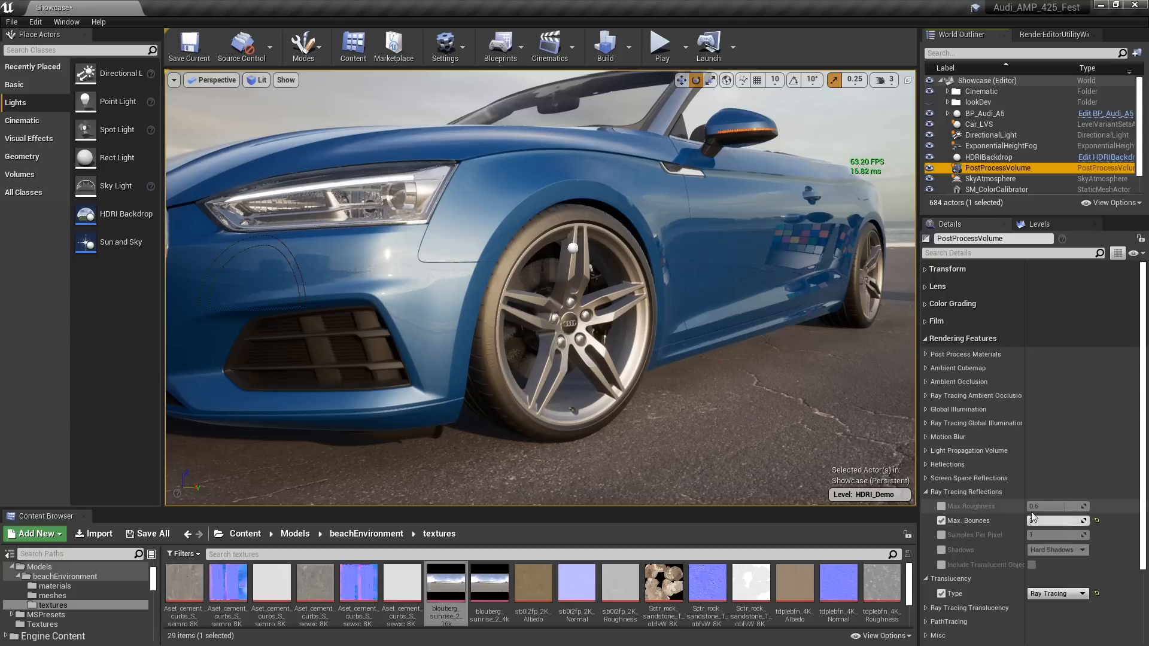
pyautogui.moveTo(718, 359); pyautogui.dragTo(720, 349, button='right')
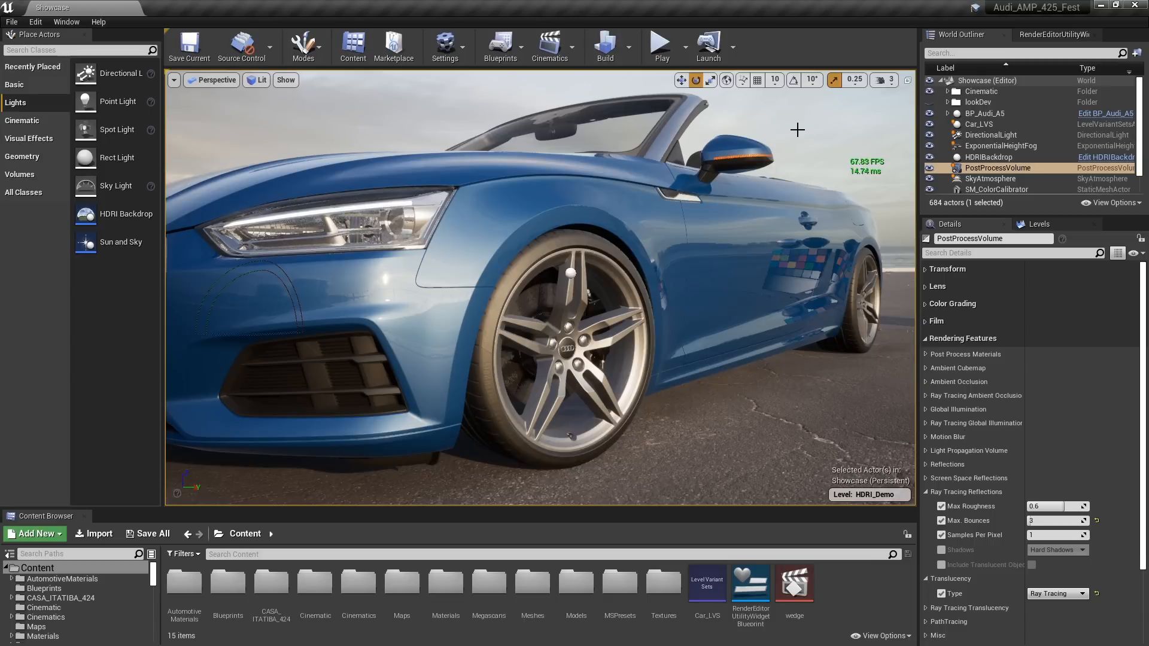
pyautogui.click(1053, 506)
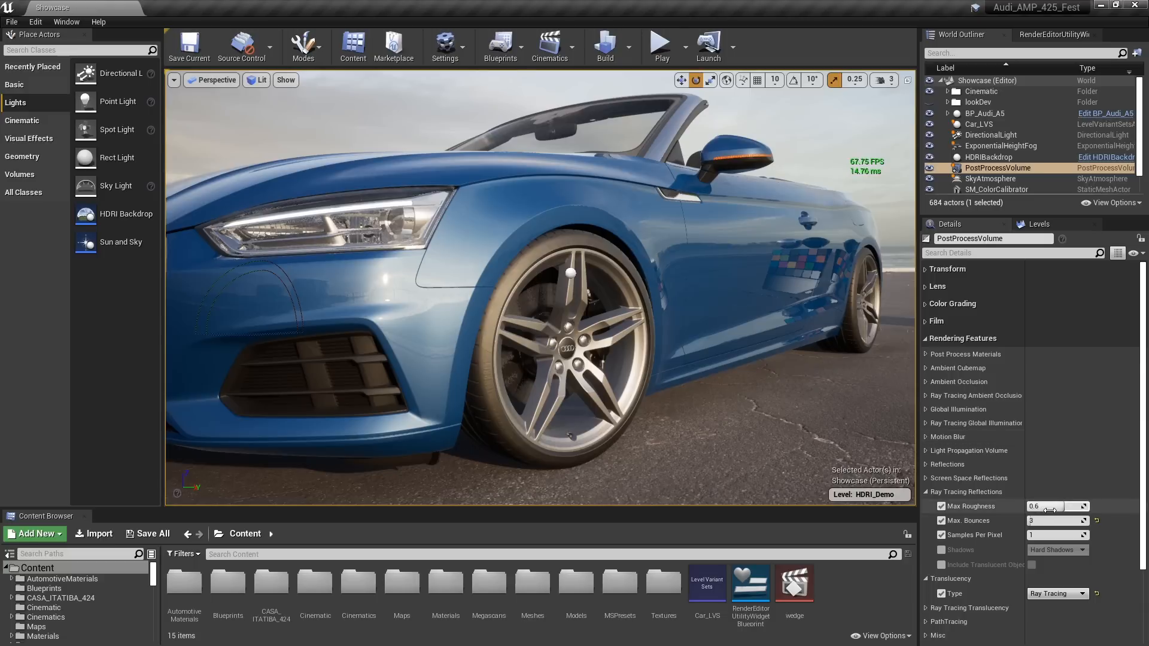
pyautogui.write('1')
pyautogui.press('Return')
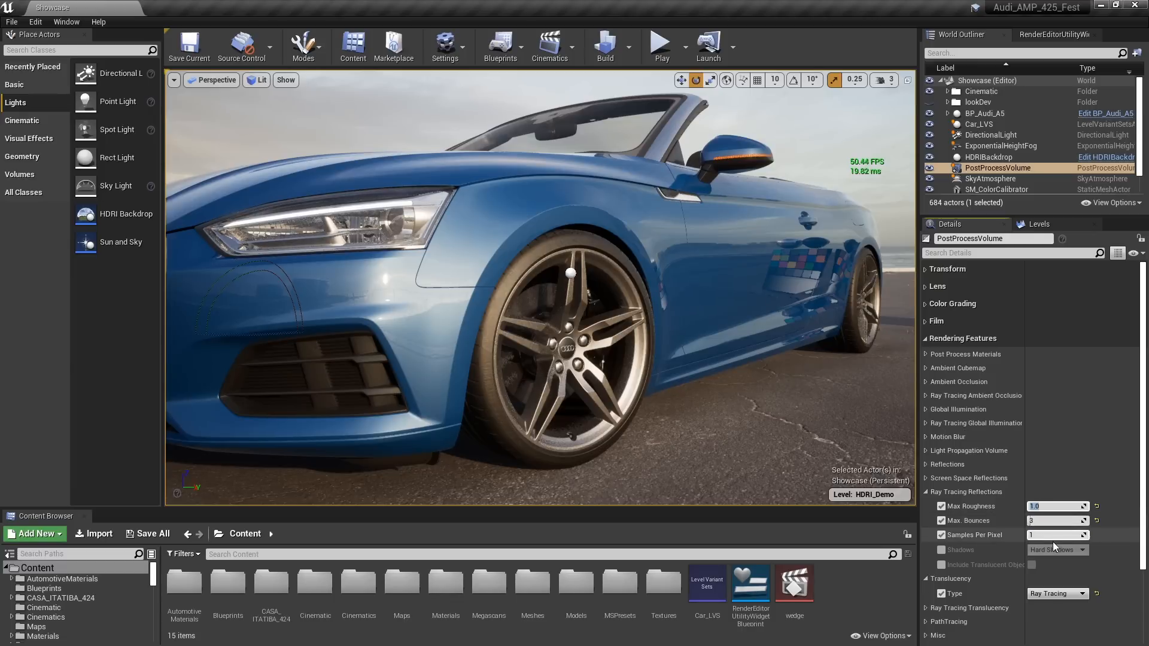
# Set the ray tracing reflections to 5 Samples Per Pixel and return Max Roughness to 0.6
pyautogui.click(1050, 534)
pyautogui.write('5')
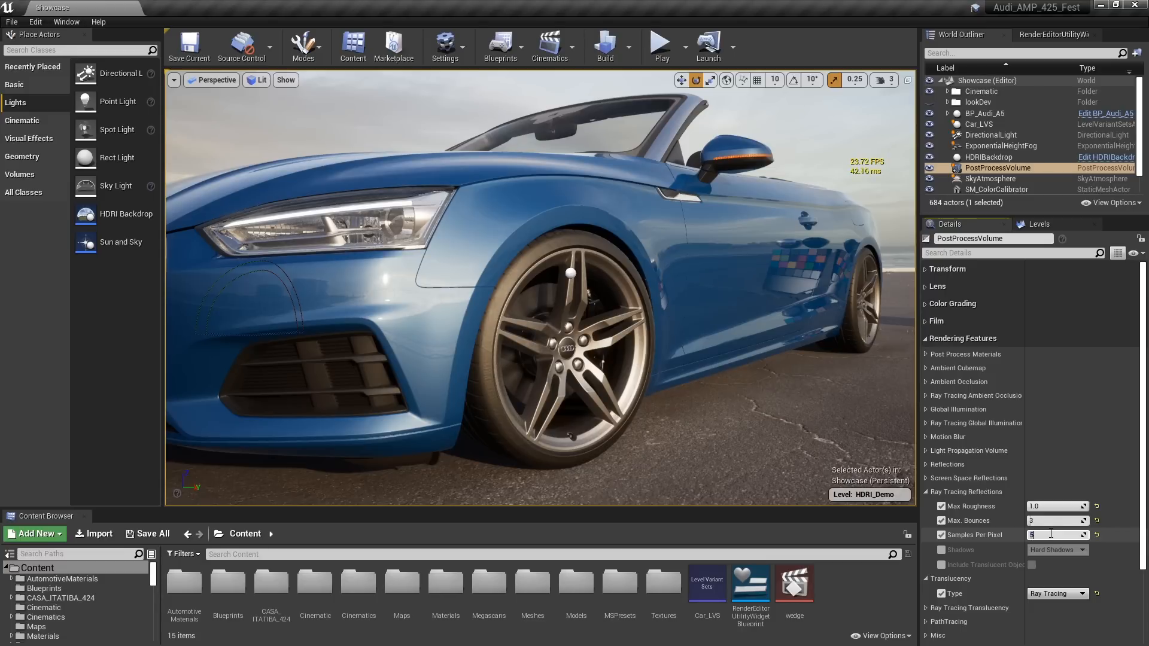
pyautogui.click(1049, 506)
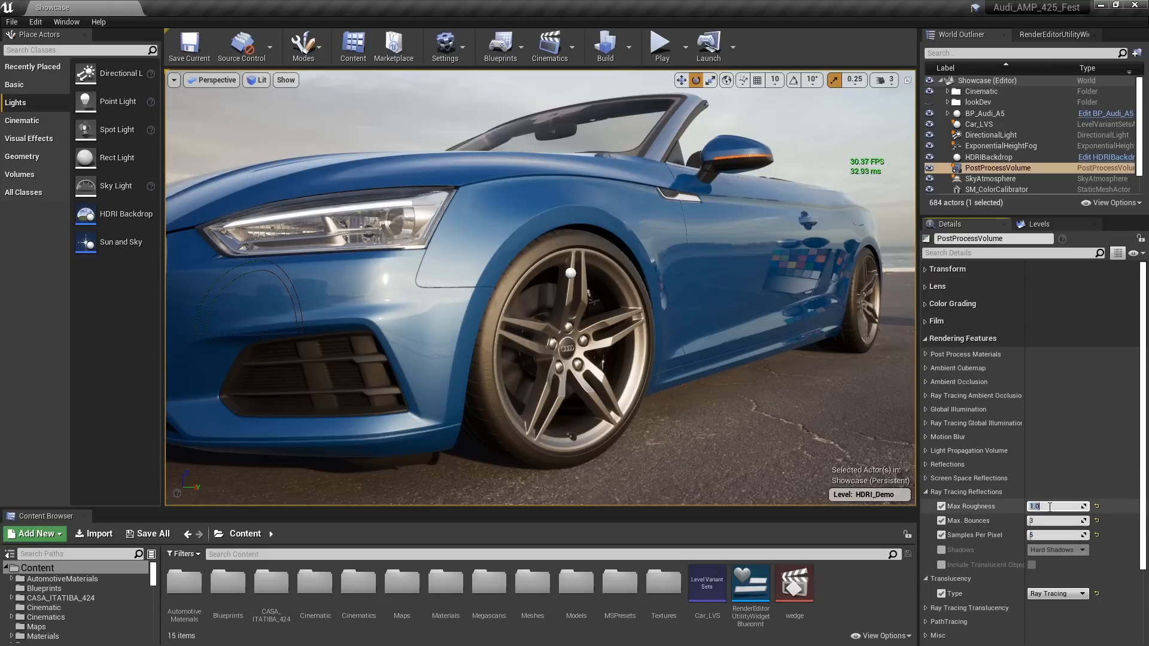
pyautogui.write('0.6')
pyautogui.press('Return')
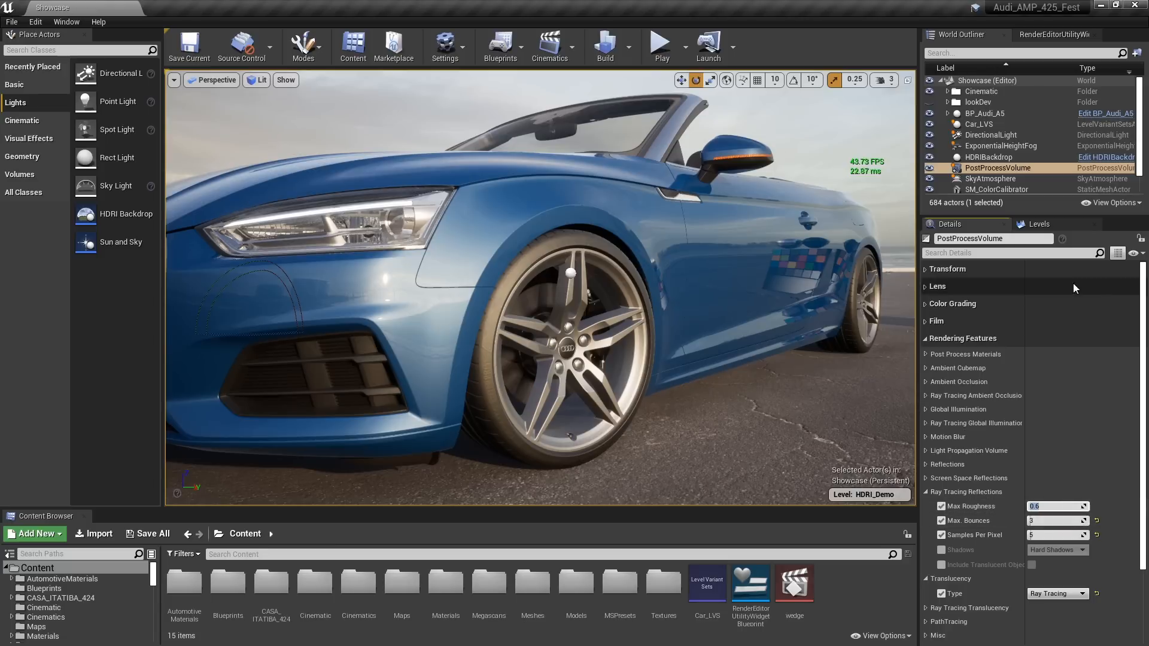
# Make the Reflection_Cap level visible and inspect its reflection captures at the car's side, fog light, grille and headlight
pyautogui.click(1059, 224)
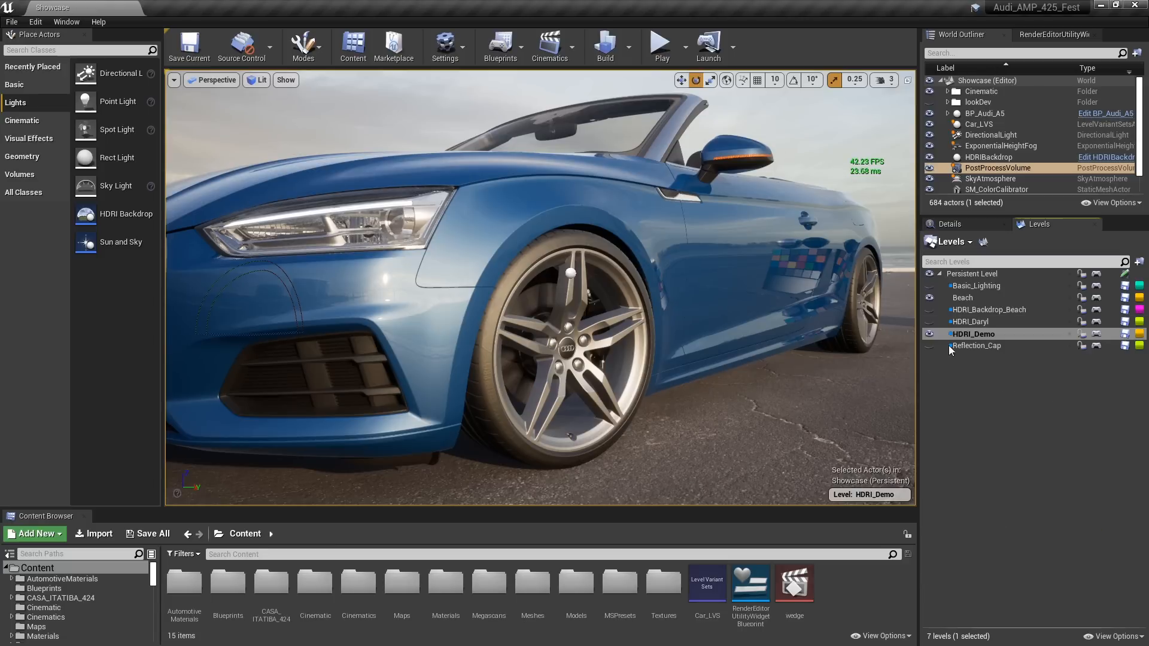
pyautogui.click(929, 346)
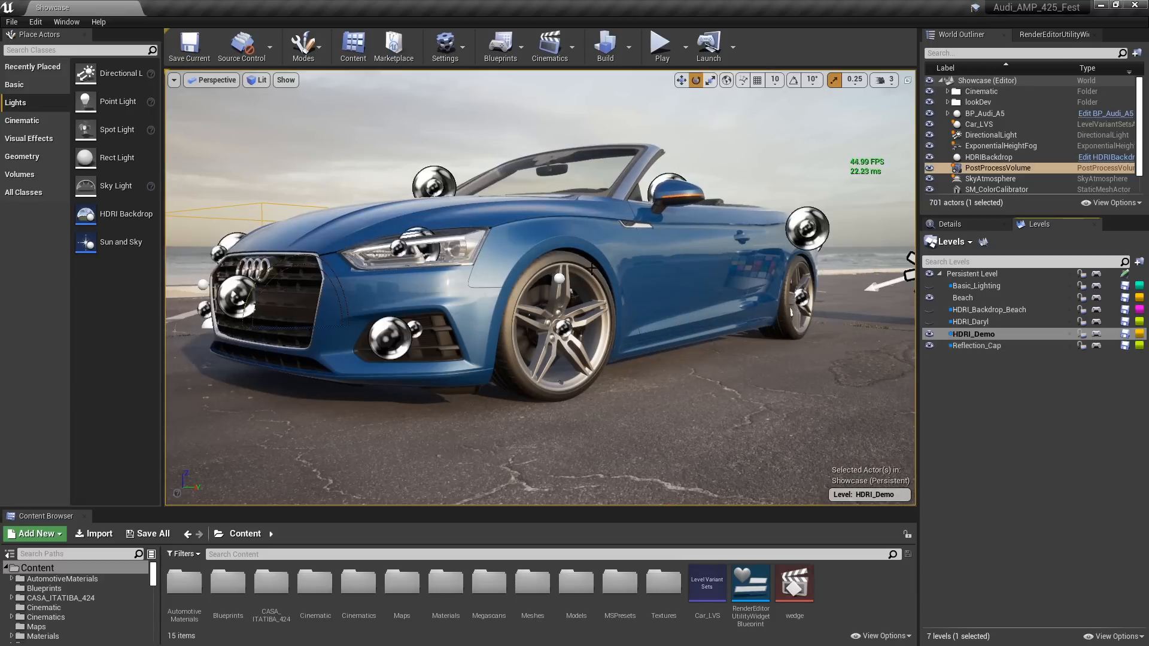
pyautogui.click(806, 227)
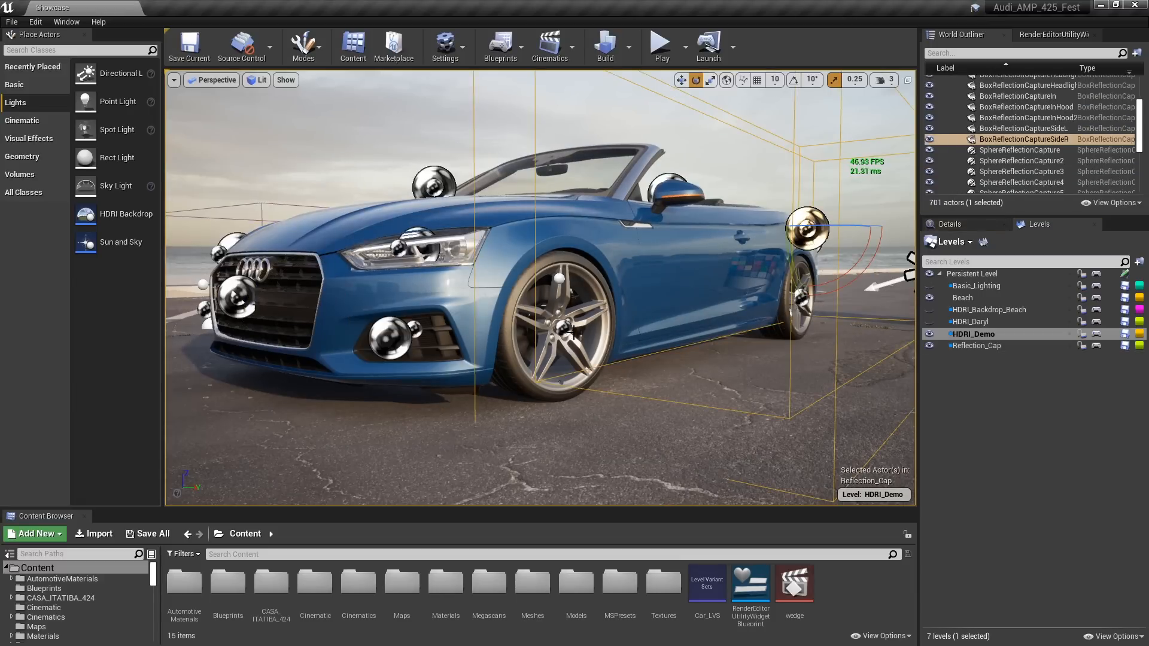
pyautogui.click(415, 238)
pyautogui.click(396, 331)
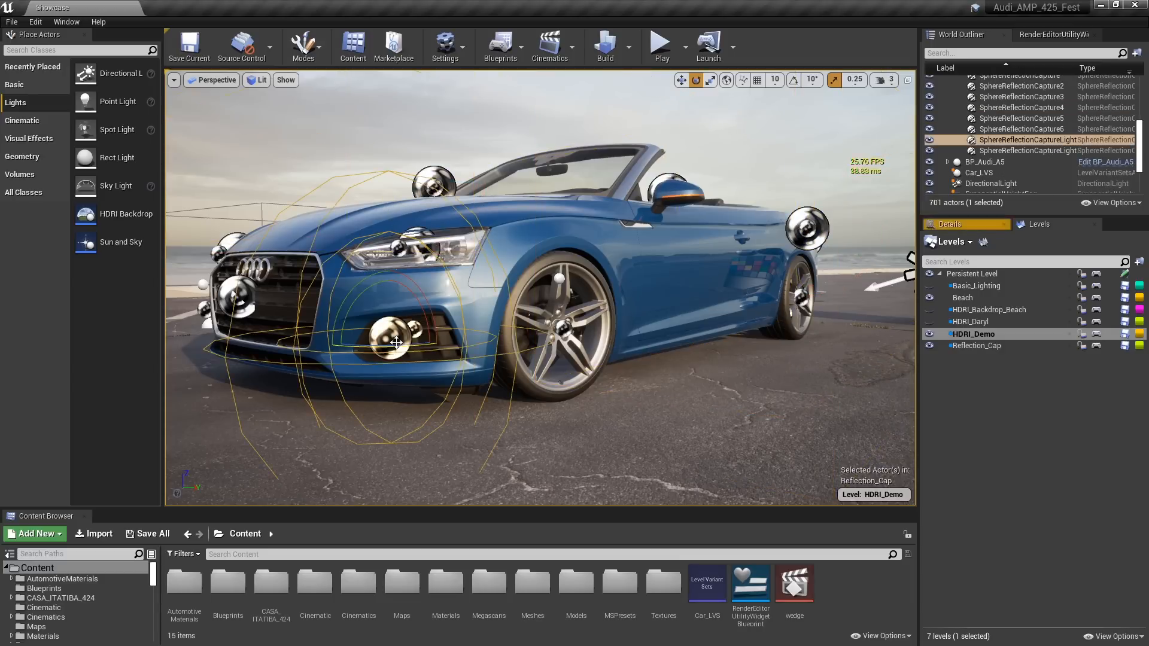
pyautogui.click(417, 239)
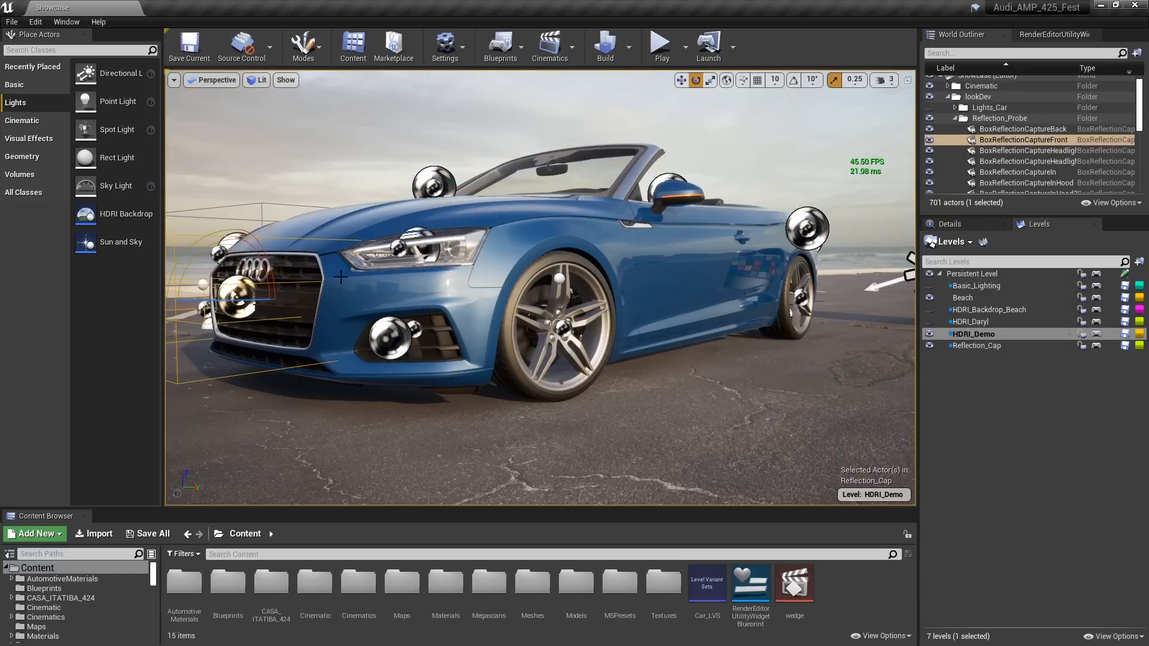
pyautogui.click(398, 248)
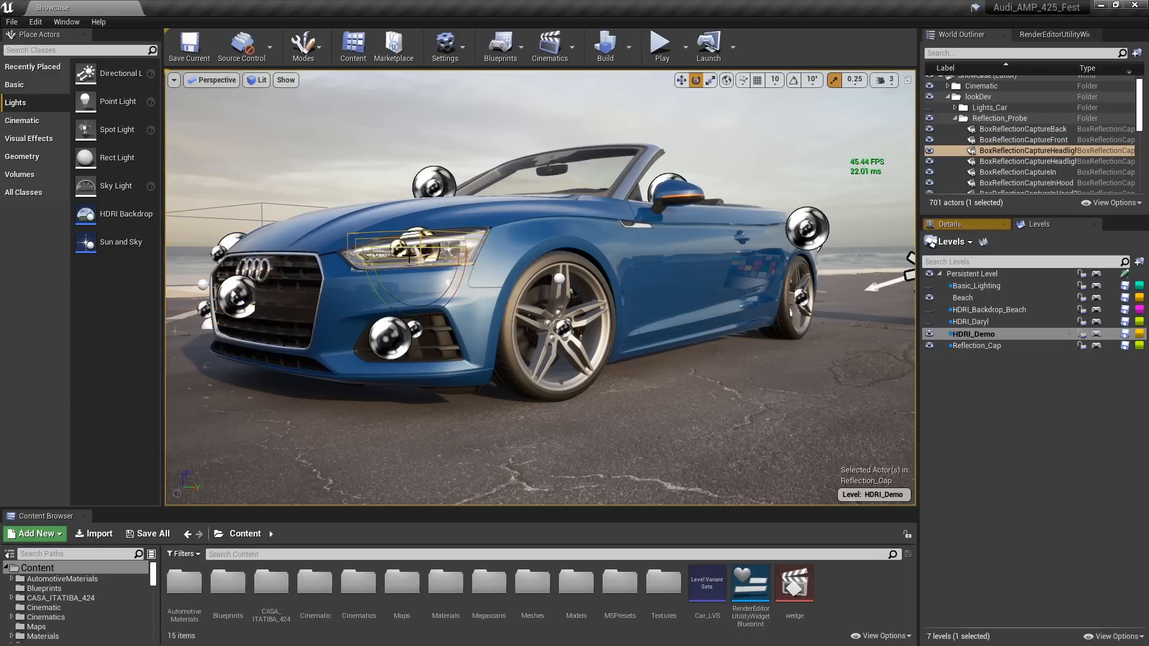
# Move the wheels' sphere reflection captures outward, with Capture Offset Y about 24.5 for the front wheel and 25.2 for the rear
pyautogui.click(563, 327)
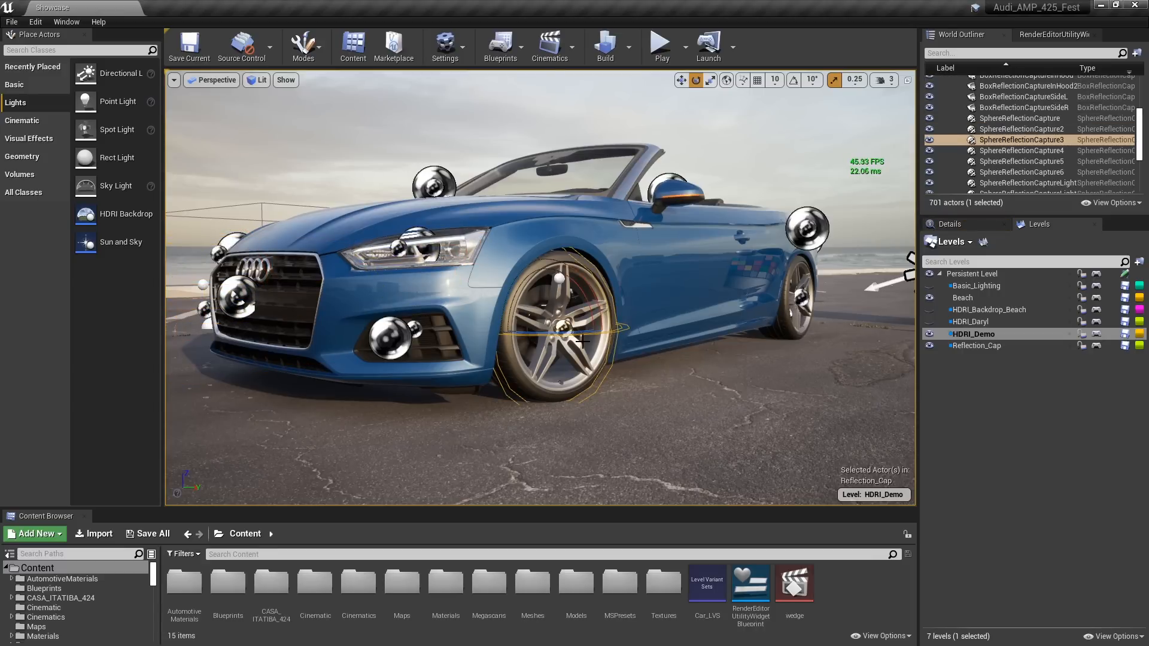
pyautogui.click(948, 225)
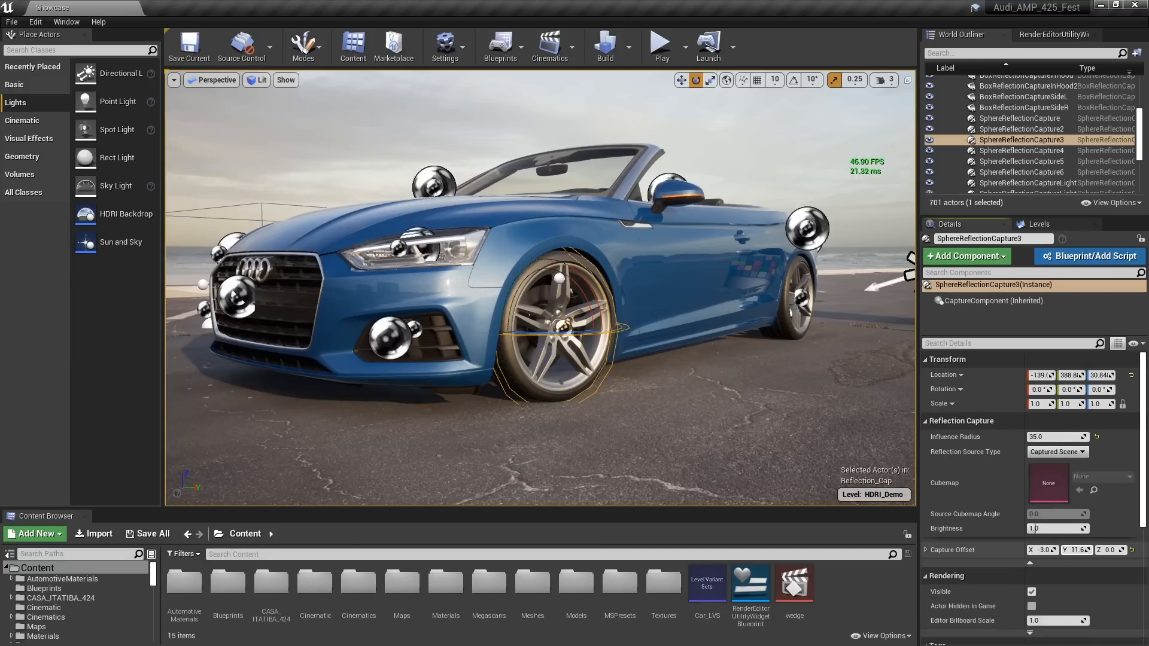
pyautogui.moveTo(1076, 550); pyautogui.dragTo(1102, 550)
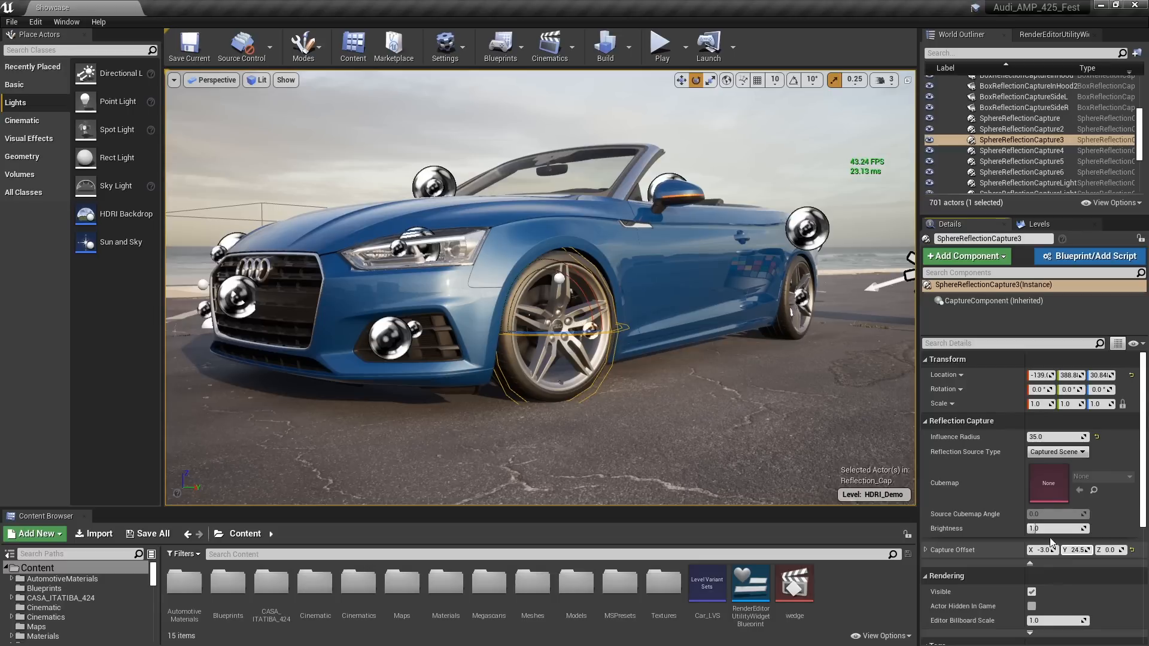
pyautogui.click(802, 299)
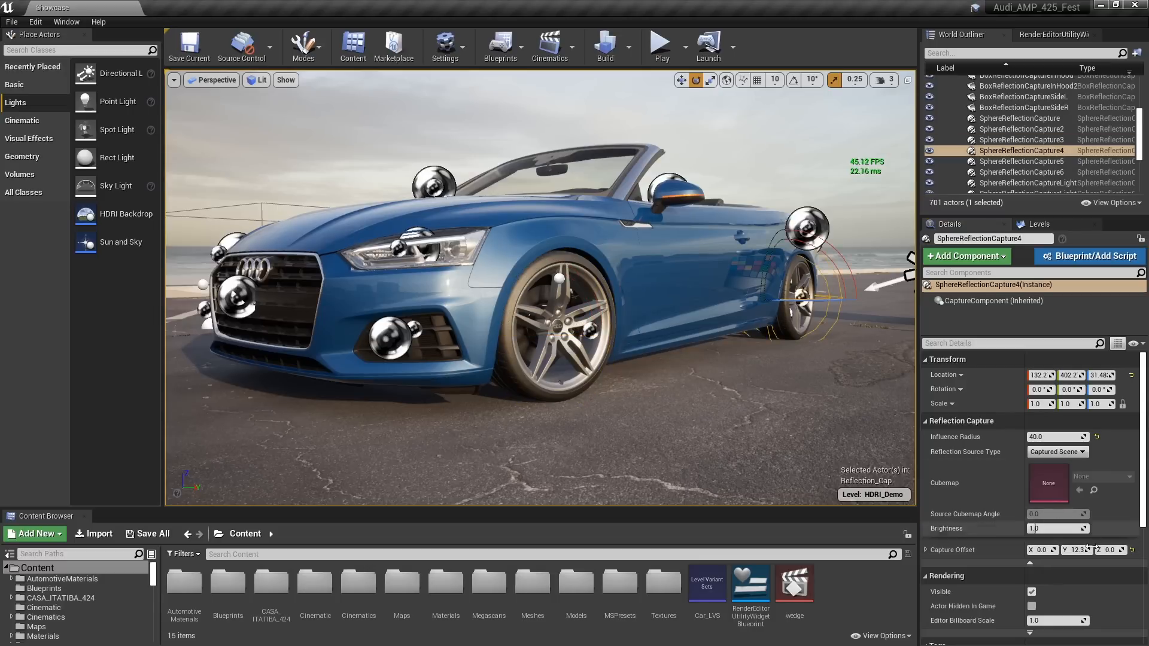
pyautogui.moveTo(1077, 550); pyautogui.dragTo(1096, 550)
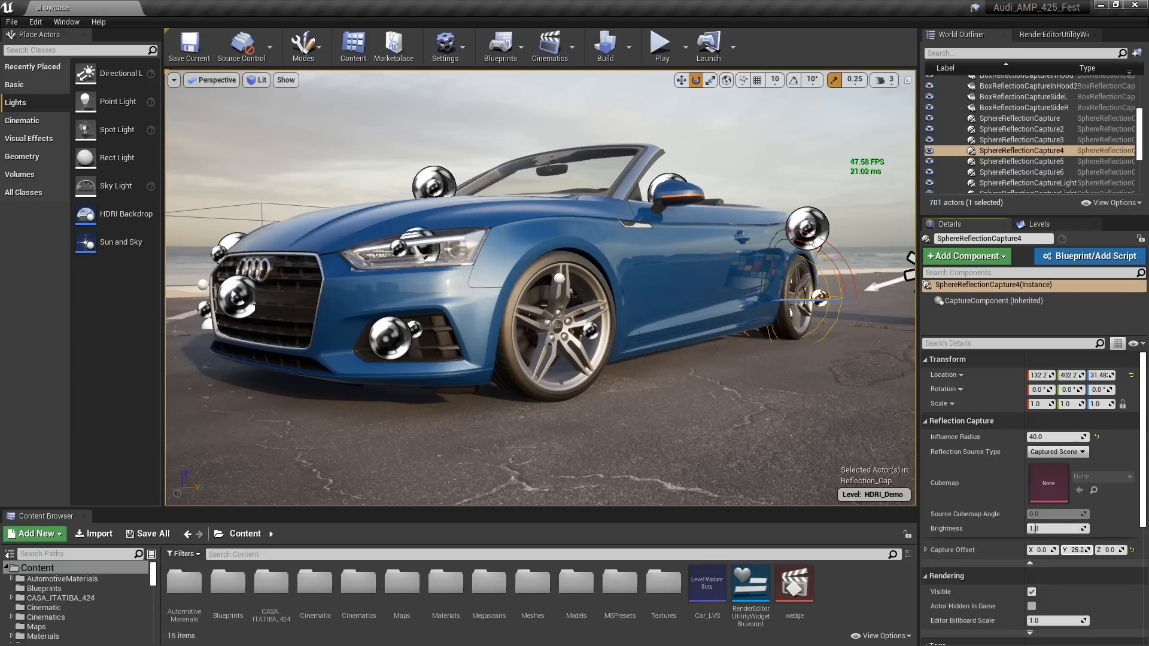
# Build the reflection captures with the whole car front and side in view
pyautogui.moveTo(795, 383)
pyautogui.mouseDown()
pyautogui.moveTo(777, 347)
pyautogui.moveTo(733, 418)
pyautogui.mouseUp()
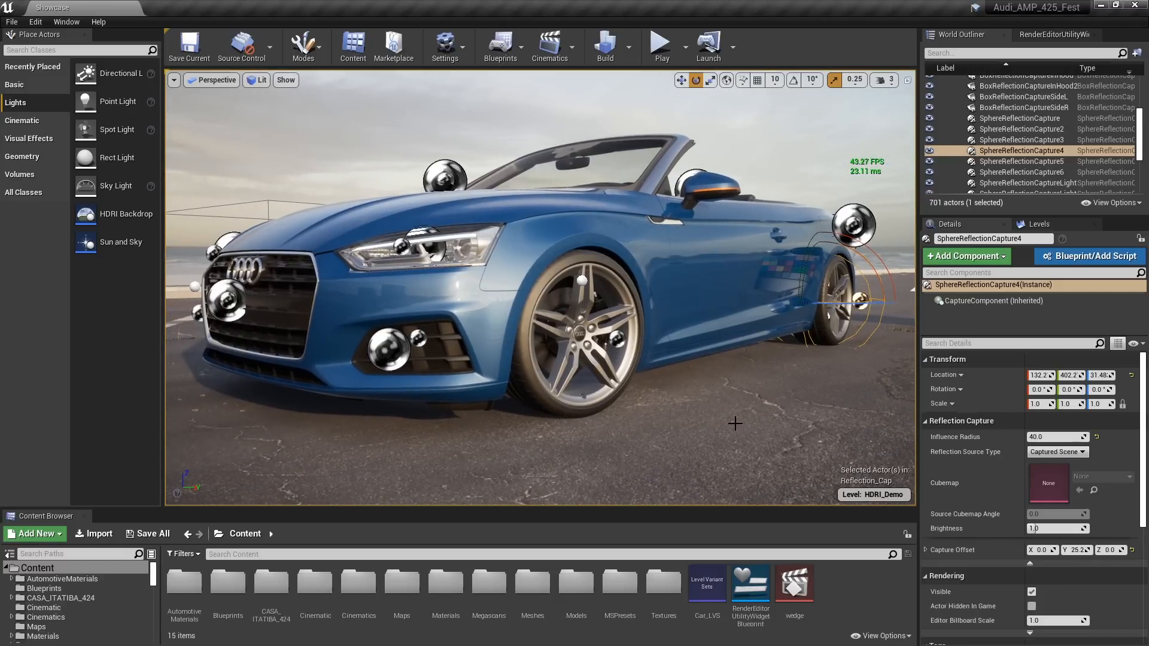
pyautogui.click(629, 53)
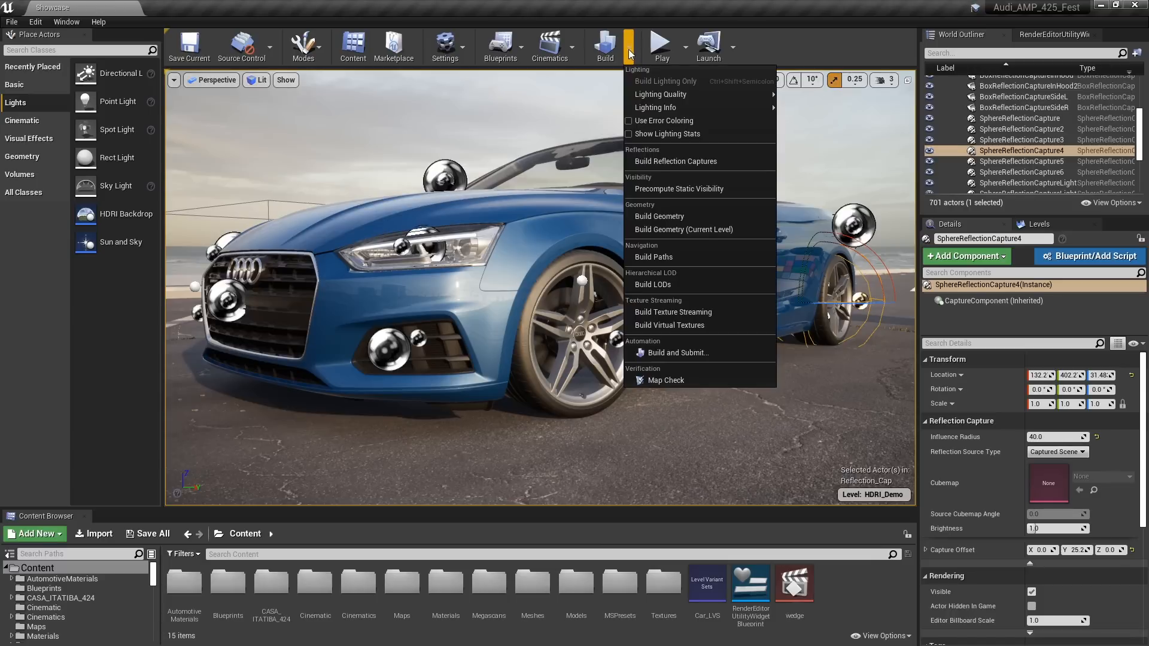
pyautogui.click(673, 160)
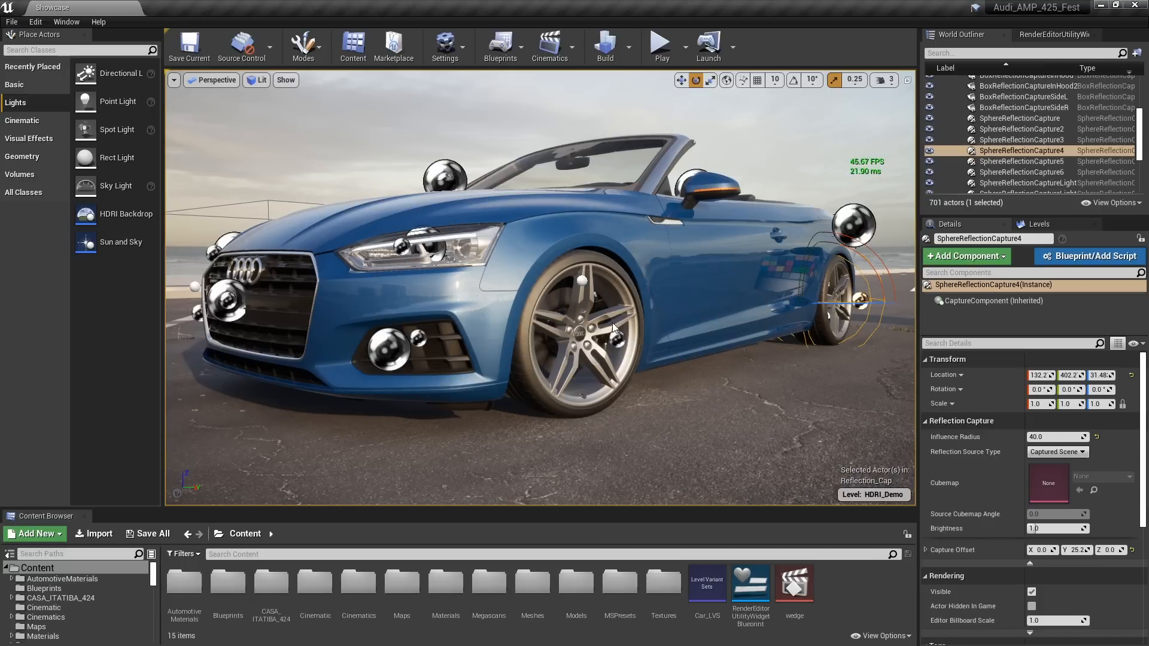
# Try moving the front wheel's sphere reflection capture, and undo the move
pyautogui.click(620, 338)
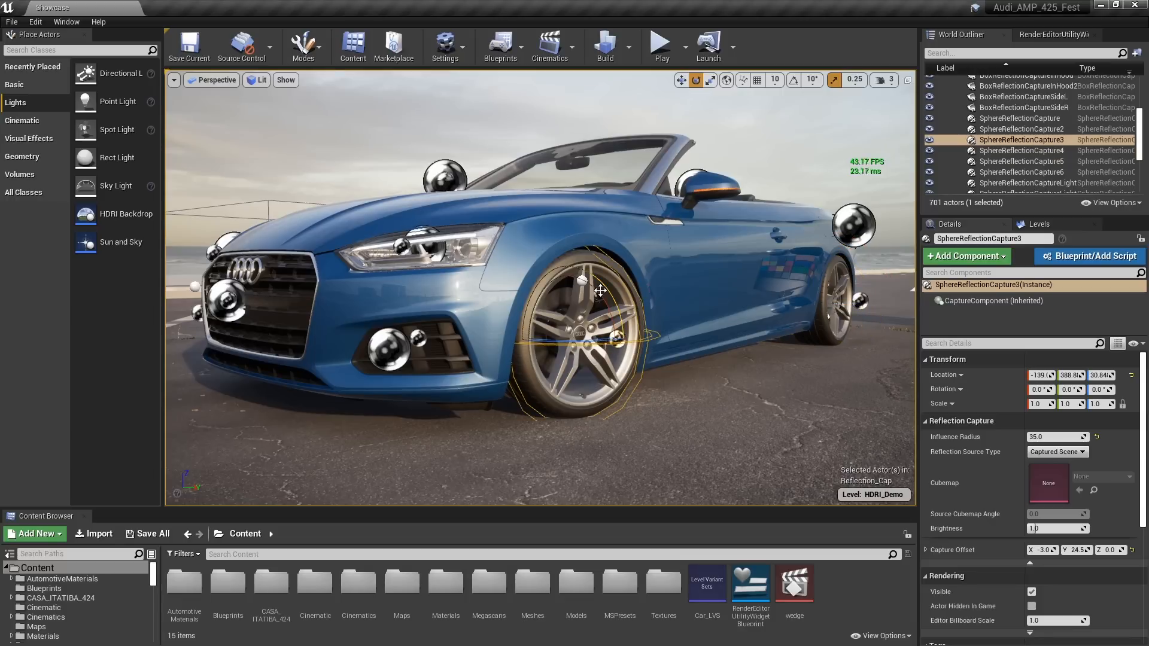
pyautogui.moveTo(562, 289); pyautogui.dragTo(564, 277)
pyautogui.hotkey('ctrl', 'z')
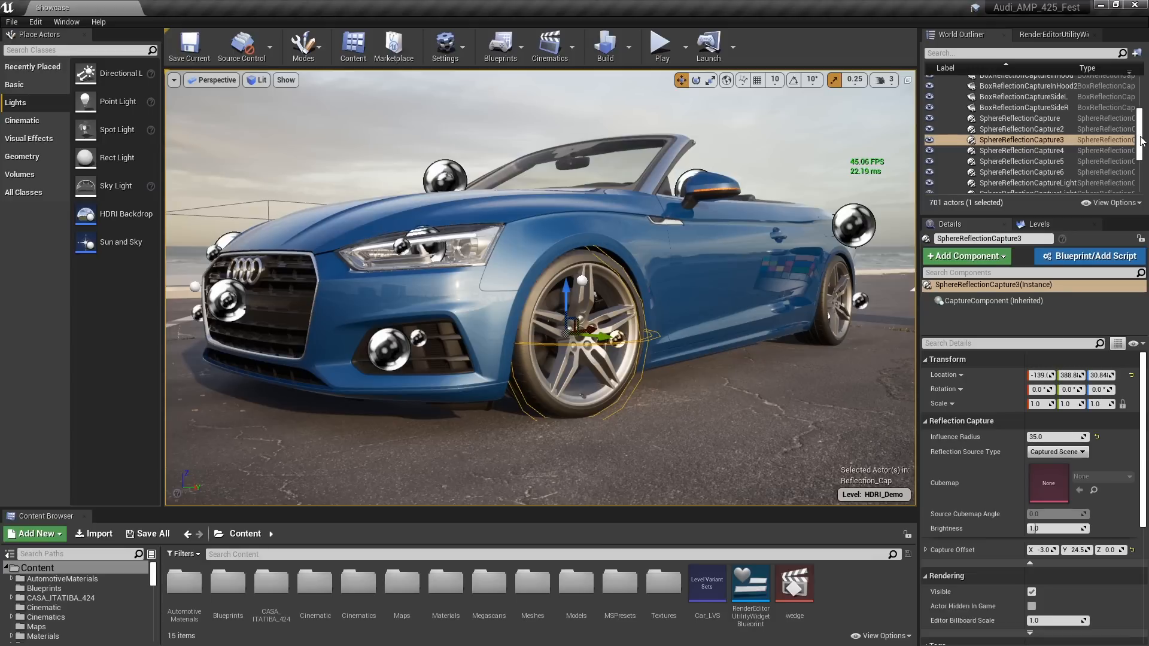
# Select the HDRIBackdrop and show the light settings of its Skylight component
pyautogui.scroll(5, 1141, 140)
pyautogui.click(900, 174)
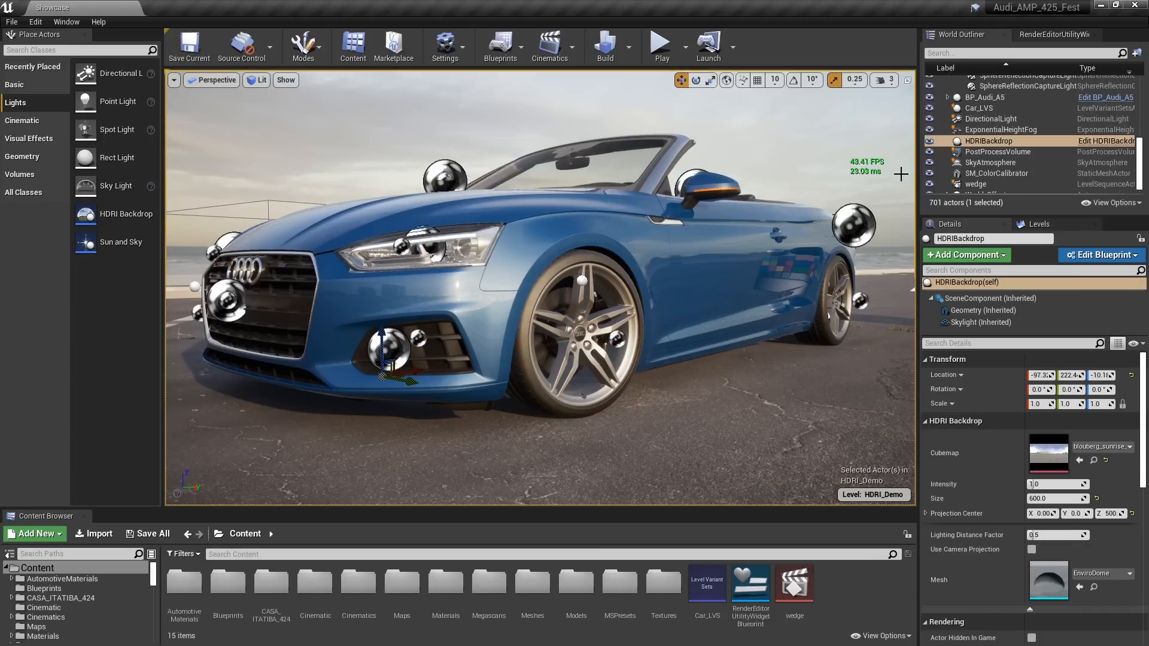
pyautogui.click(956, 323)
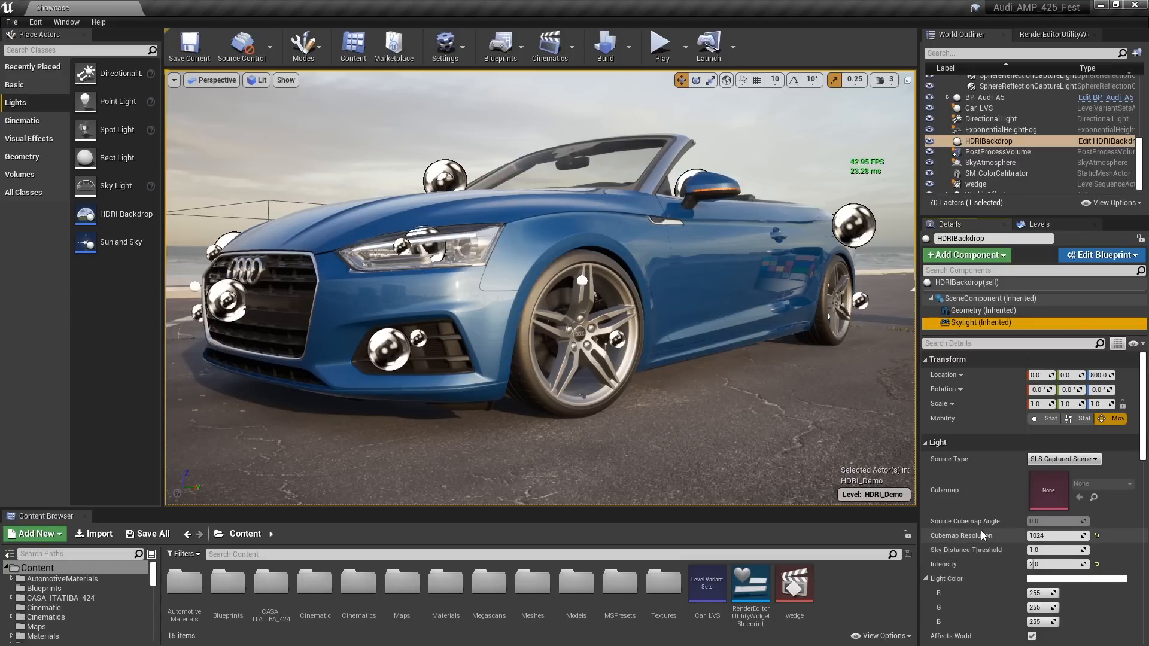
# Place a separate Sky Light by the front wheel to compare the lighting, and delete it
pyautogui.moveTo(102, 185); pyautogui.dragTo(489, 325)
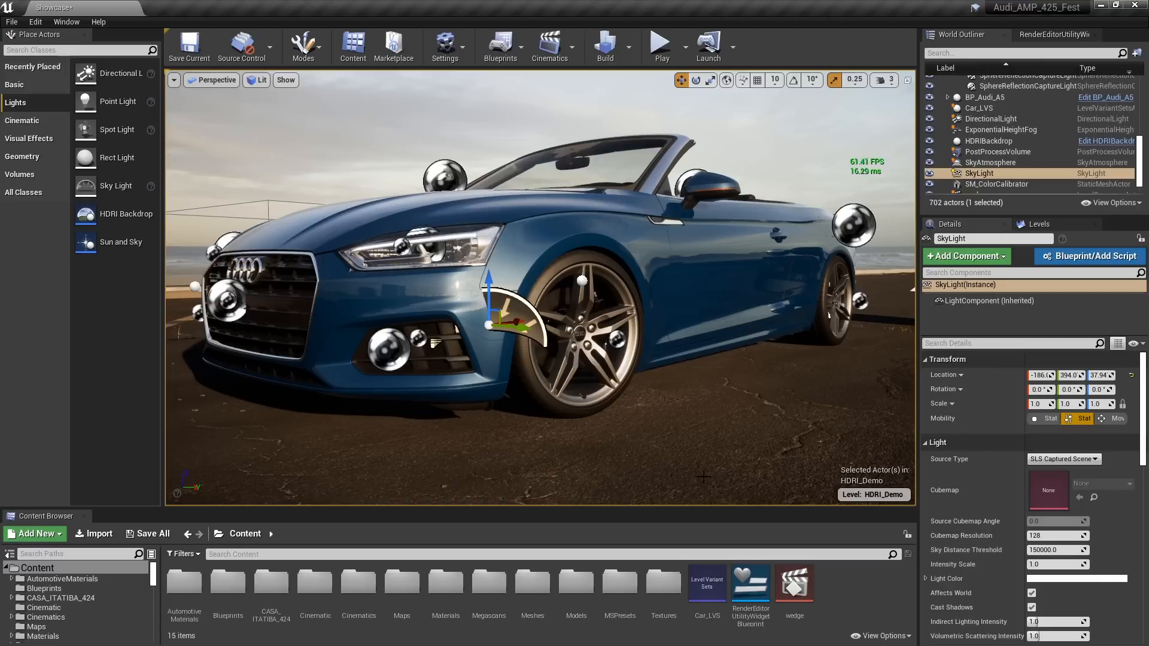
pyautogui.press('Delete')
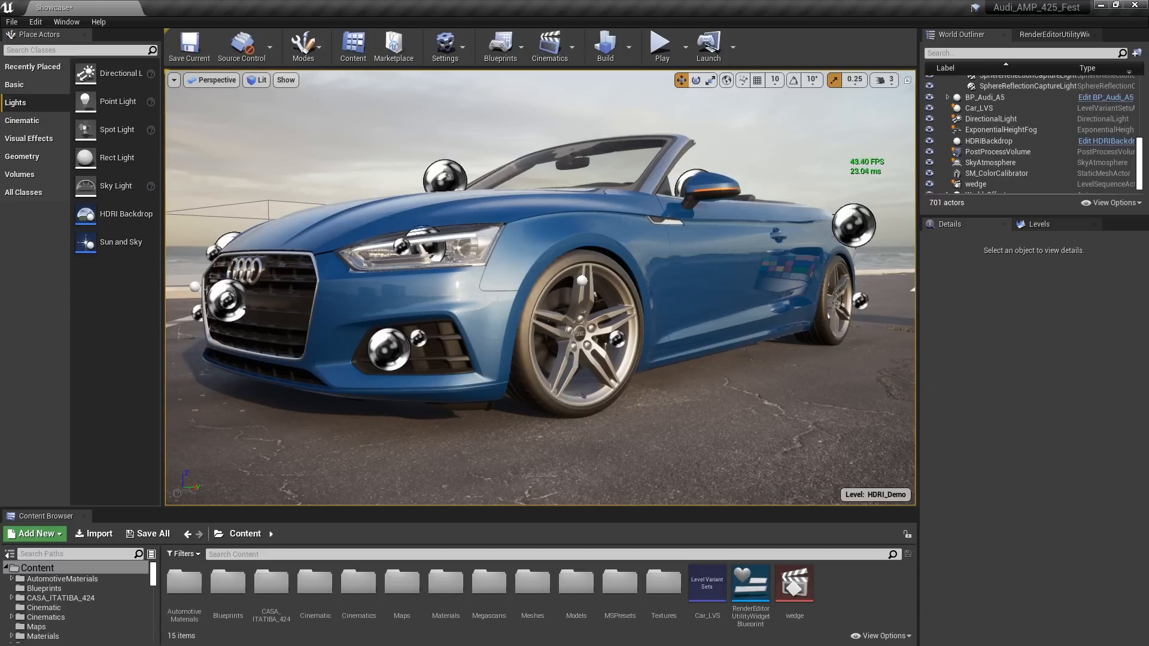
# Set the Sky Distance Threshold of the HDRIBackdrop's Skylight component to 6000
pyautogui.click(778, 127)
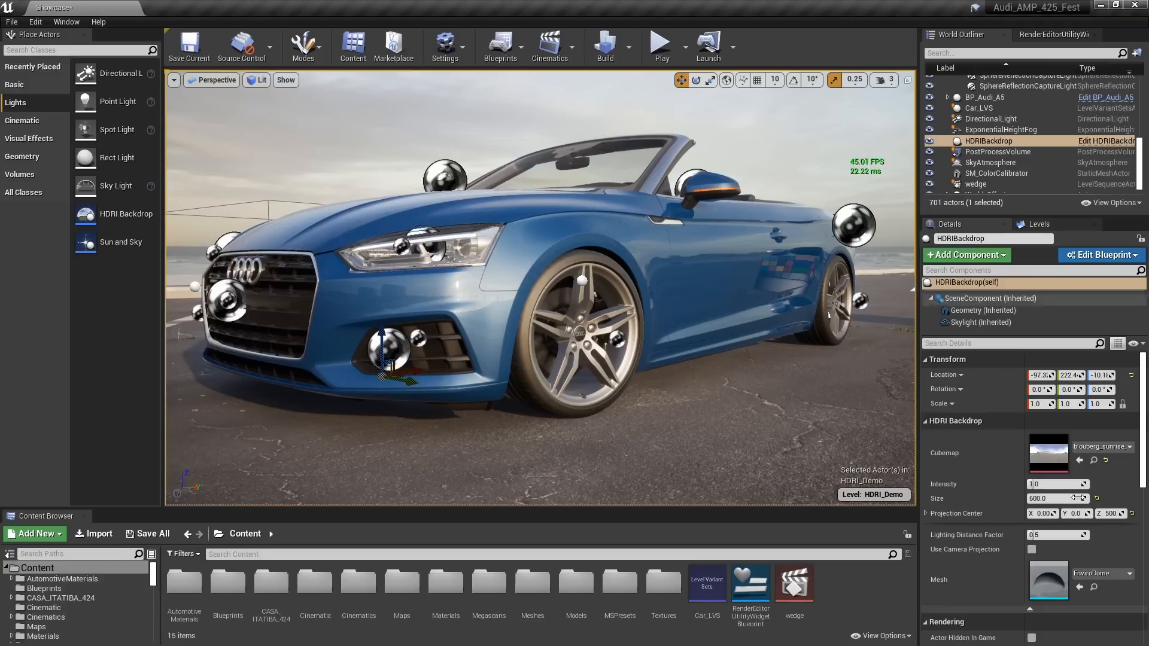
pyautogui.click(955, 322)
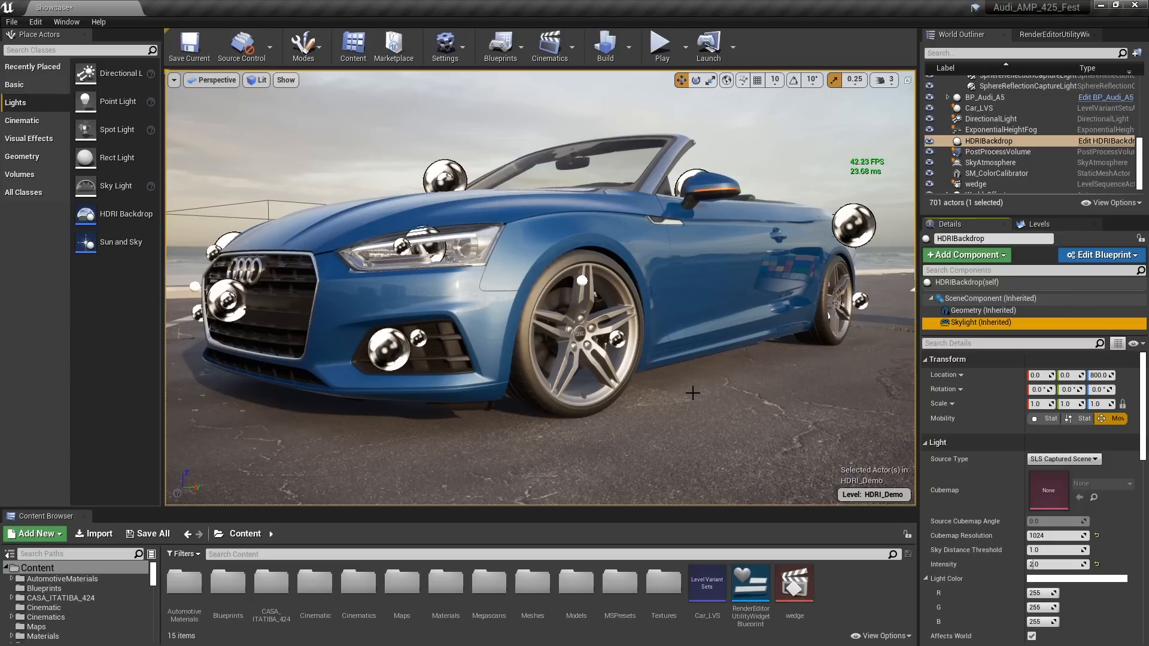
pyautogui.click(1056, 550)
pyautogui.write('600')
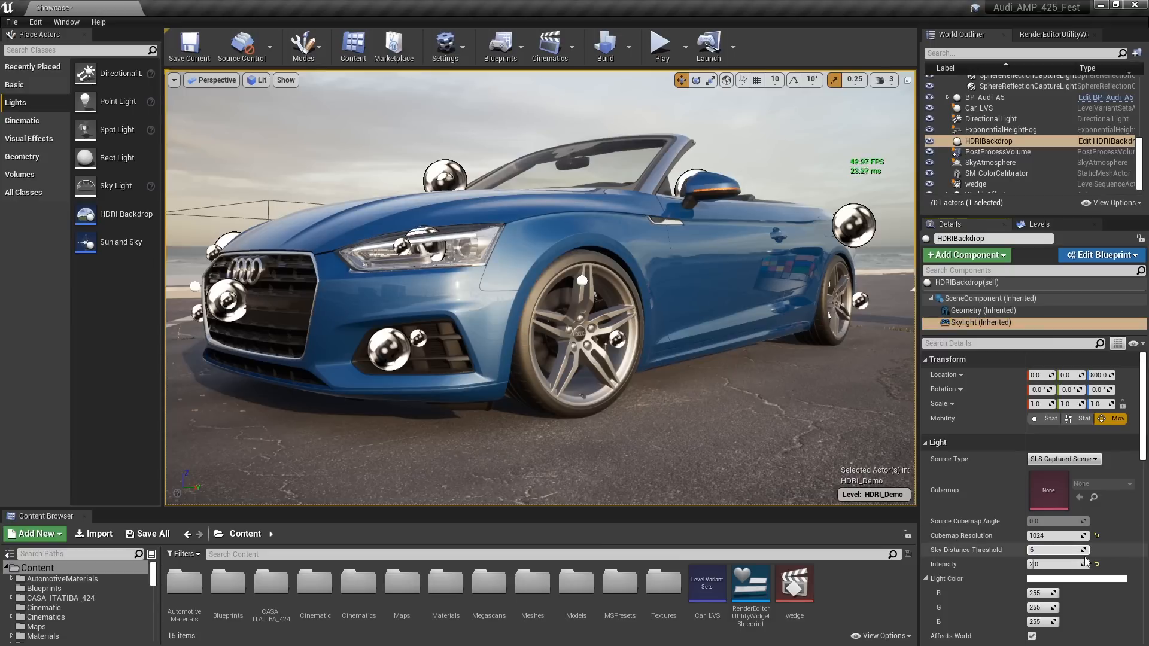
pyautogui.press('Return')
pyautogui.write('000')
pyautogui.press('Return')
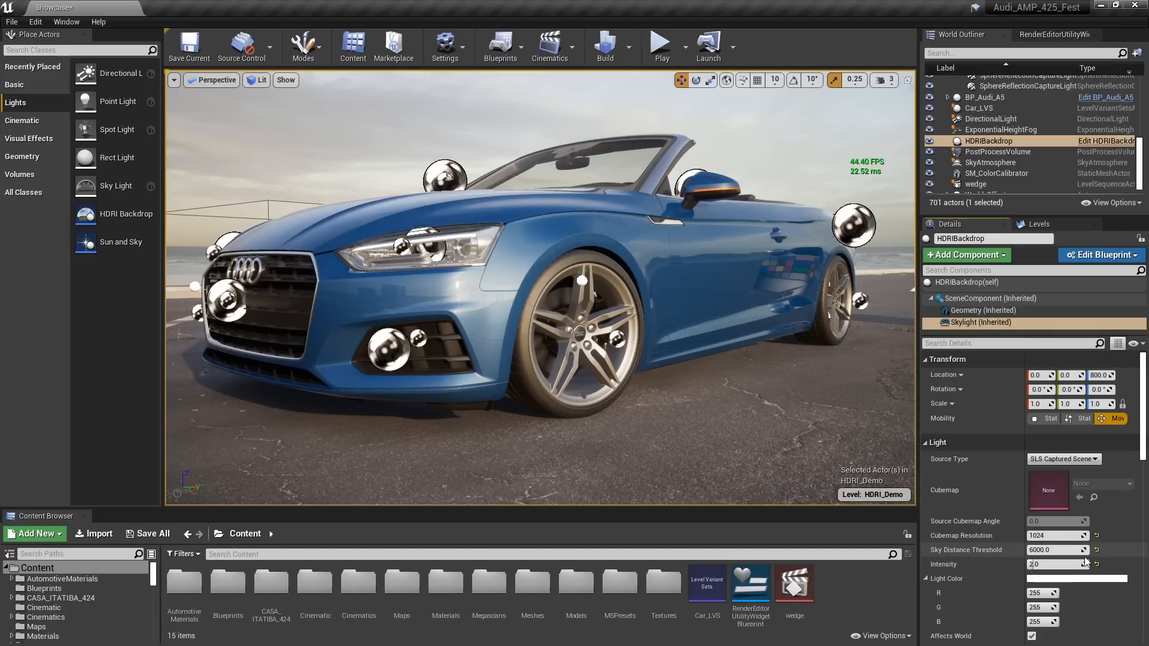
# Build the reflection captures again and clear the selection
pyautogui.click(628, 48)
pyautogui.click(670, 165)
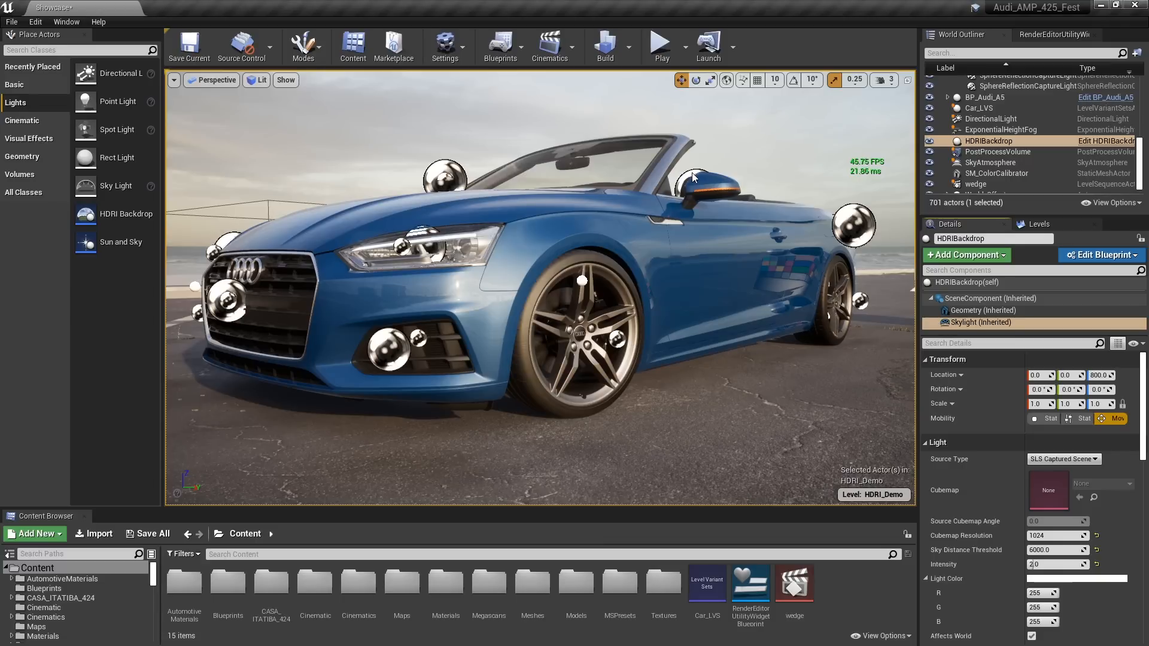
pyautogui.press('Escape')
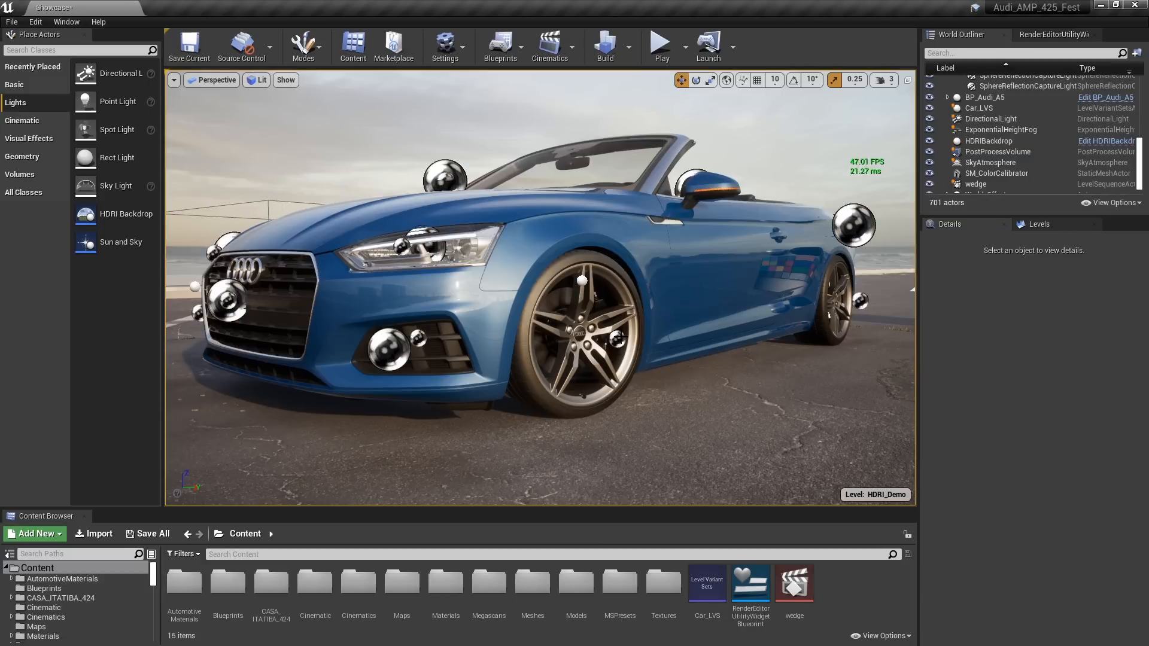
# Try moving the front wheel's sphere reflection capture vertically, and undo the move
pyautogui.click(620, 339)
pyautogui.moveTo(565, 290)
pyautogui.mouseDown()
pyautogui.moveTo(566, 247)
pyautogui.moveTo(573, 335)
pyautogui.moveTo(567, 204)
pyautogui.moveTo(575, 341)
pyautogui.moveTo(560, 293)
pyautogui.mouseUp()
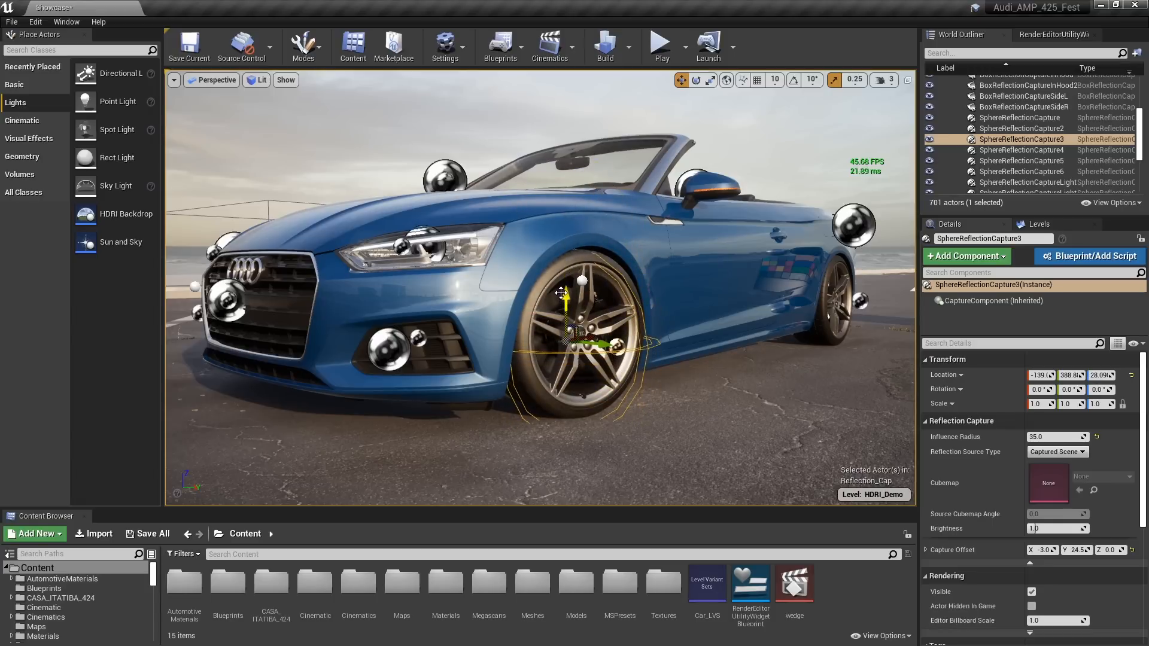
pyautogui.hotkey('ctrl', 'z')
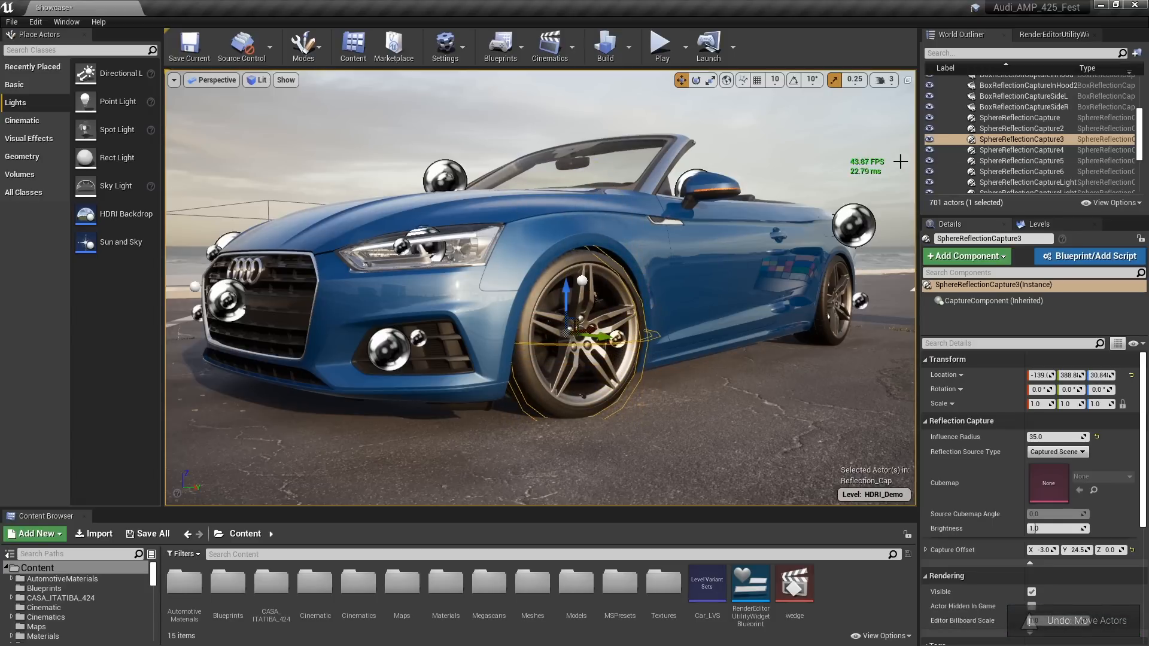
# Try a ray tracing reflections Max Roughness of 0.9 and 1 in the PostProcessVolume, and return it to 0.6
pyautogui.scroll(4, 1072, 122)
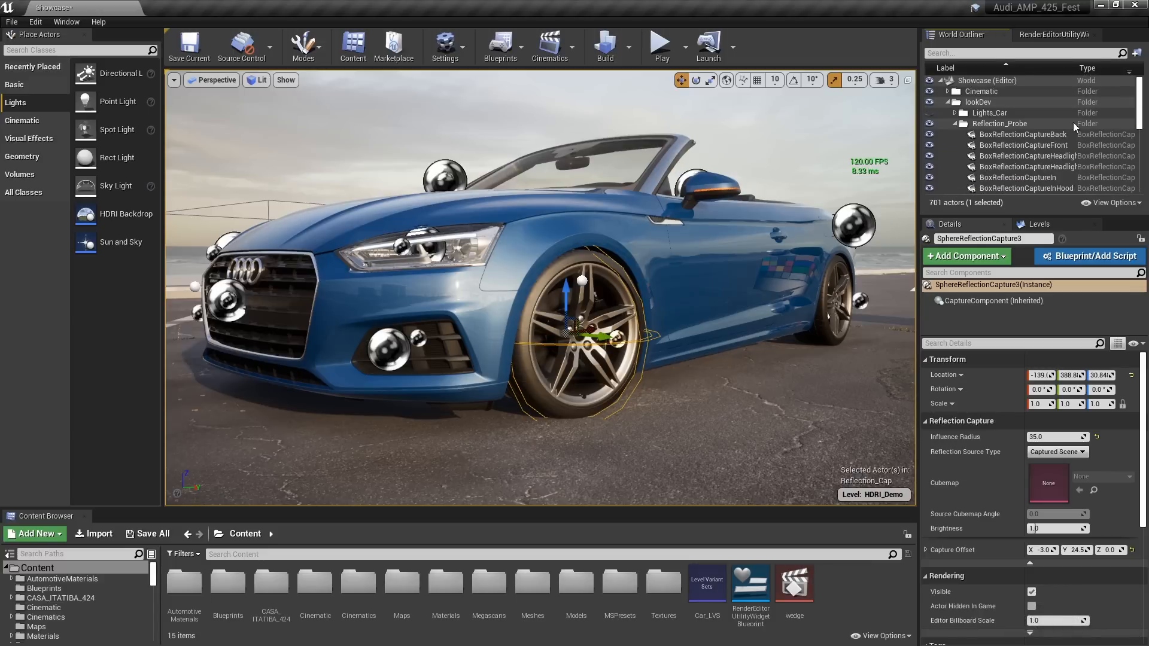
pyautogui.click(955, 124)
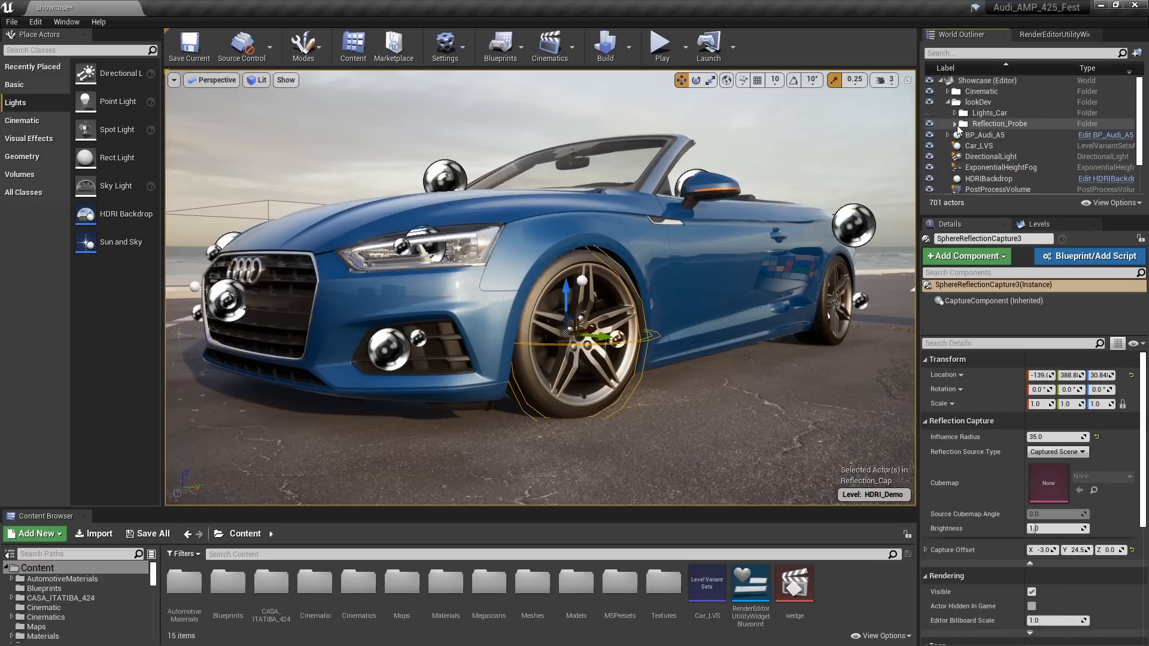
pyautogui.click(1004, 188)
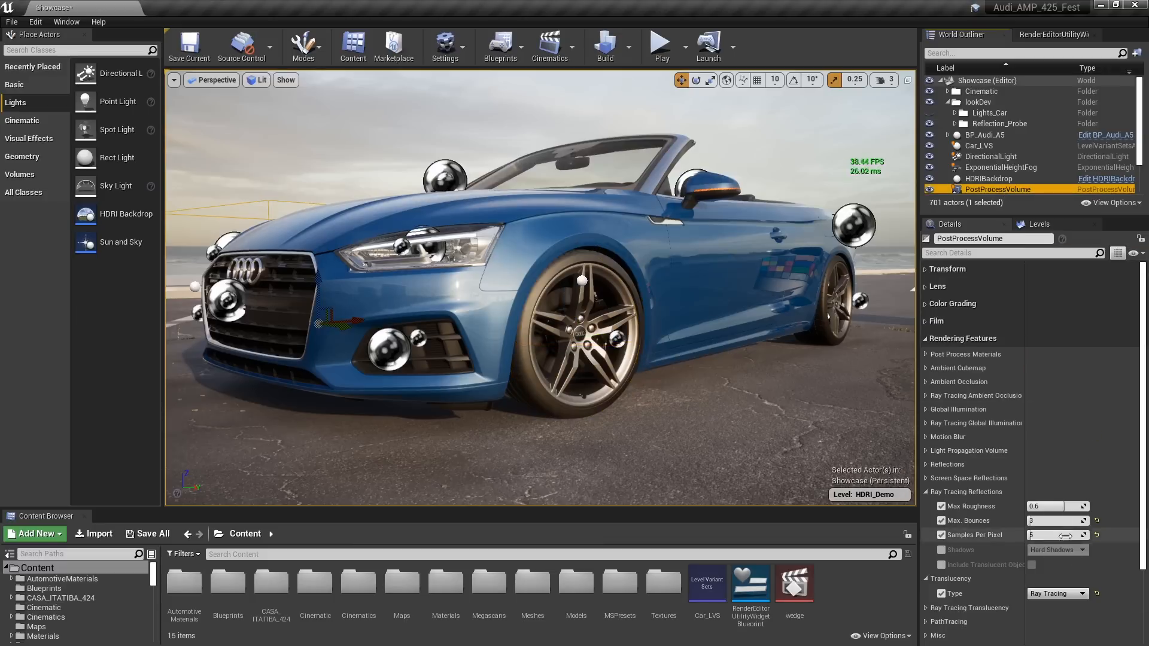
pyautogui.click(1041, 504)
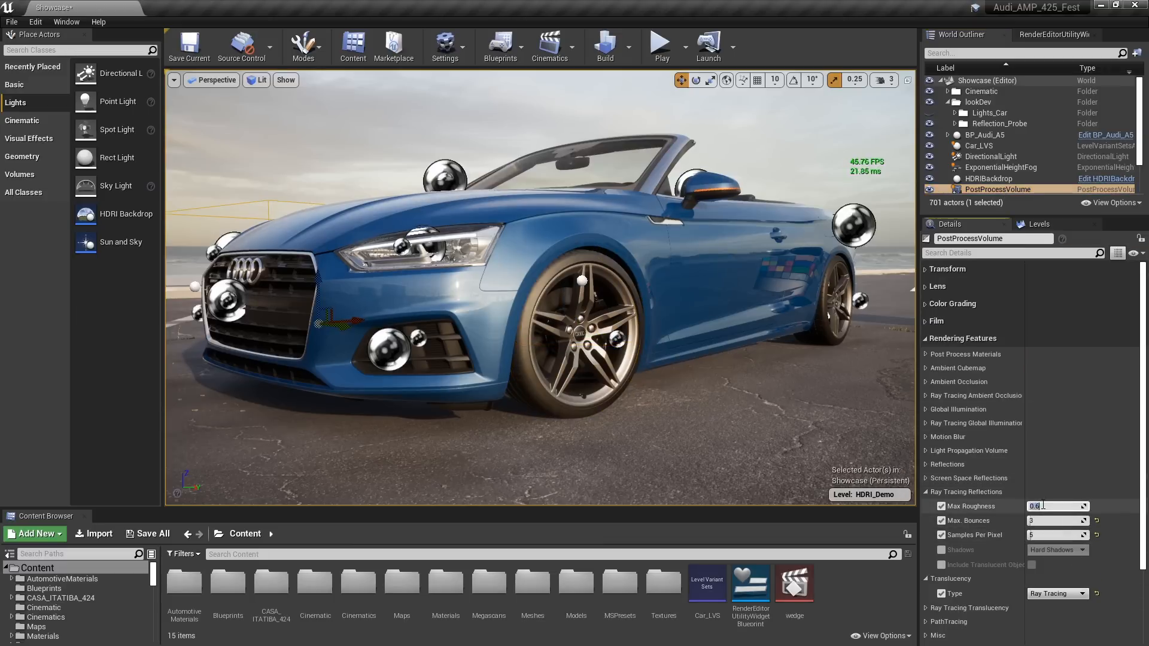
pyautogui.write('0.9')
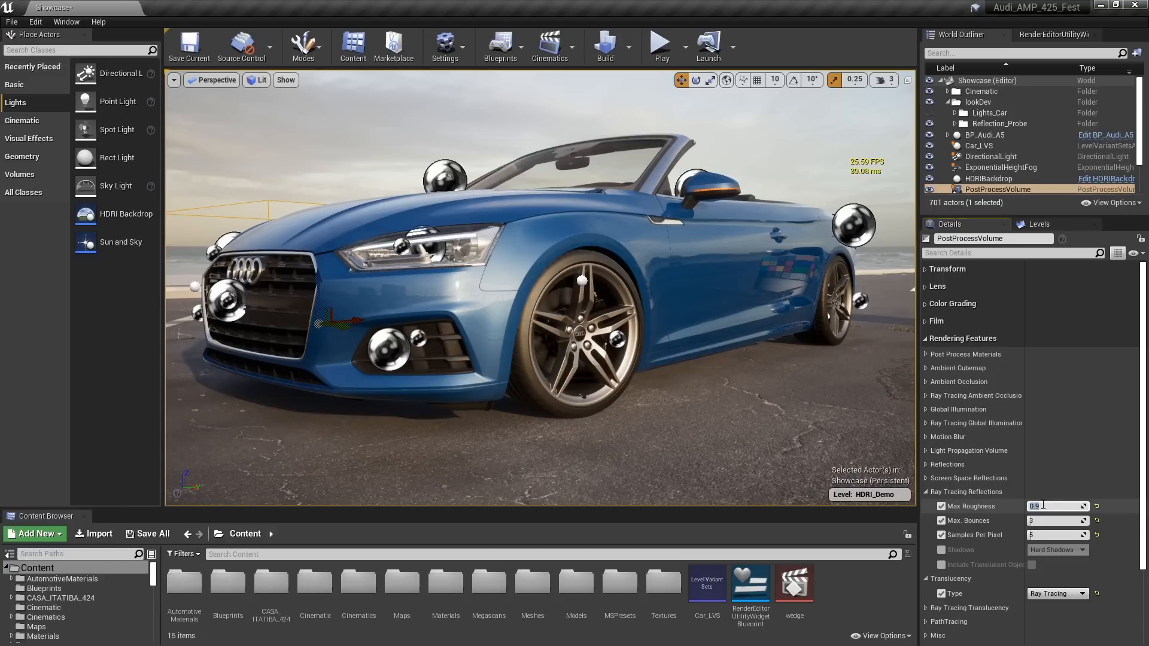
pyautogui.write('1')
pyautogui.press('Return')
pyautogui.write('.6')
pyautogui.press('Return')
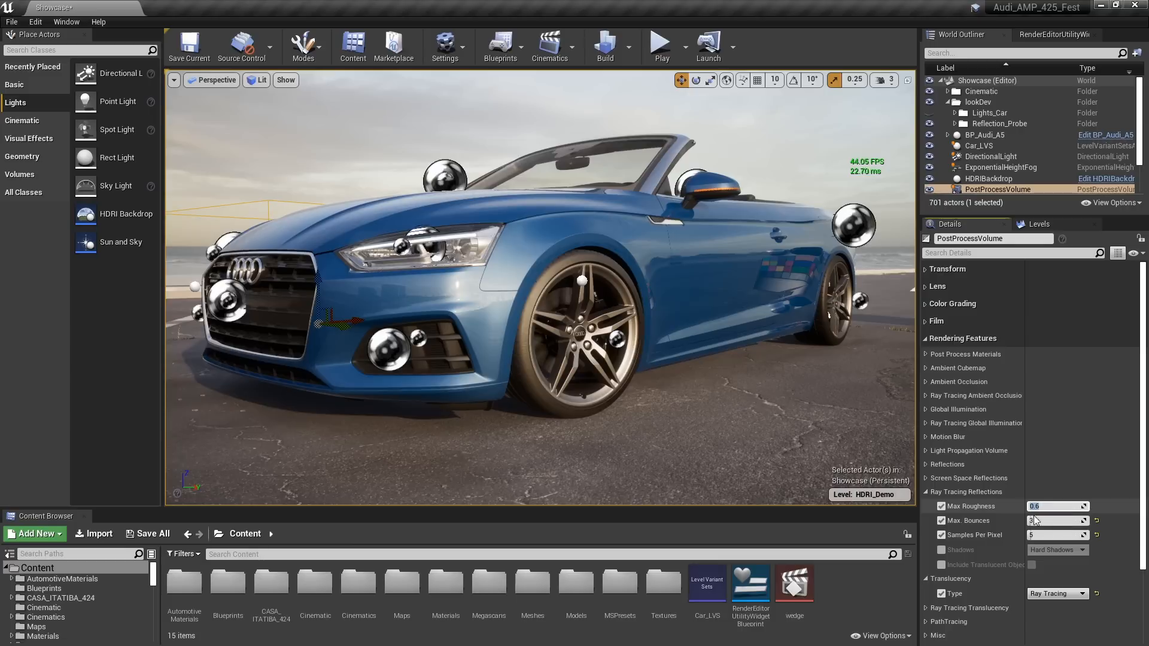
# Select the front wheel's sphere reflection capture and examine the wheel and body reflections from lower viewpoints
pyautogui.click(615, 338)
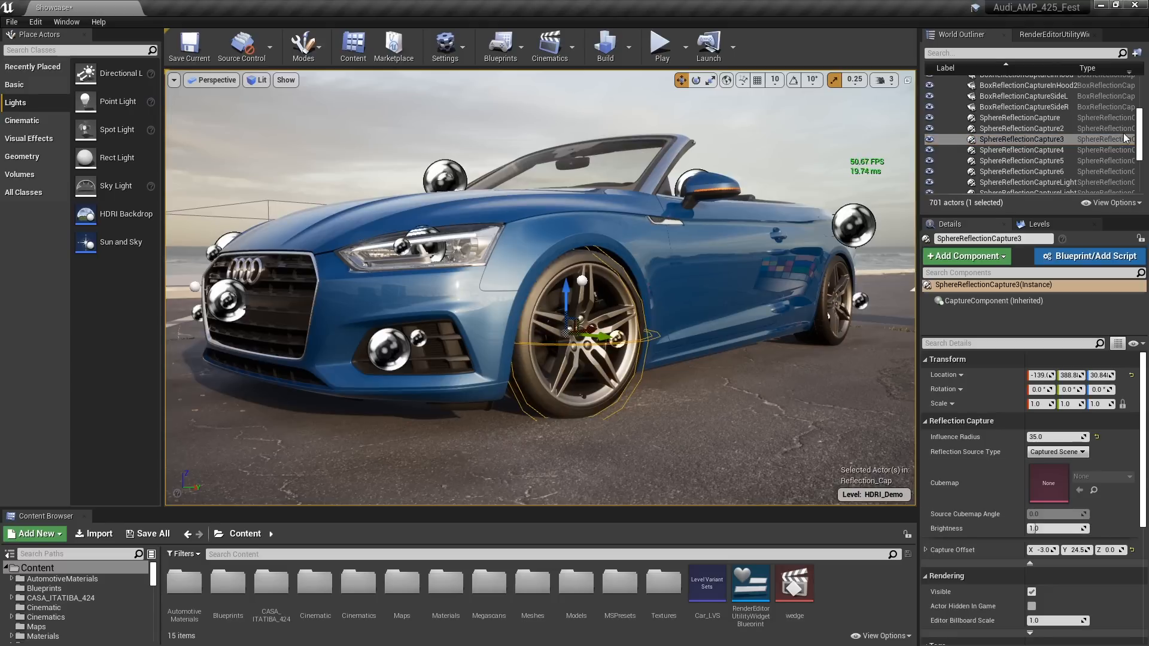
pyautogui.moveTo(1143, 139); pyautogui.dragTo(1144, 103)
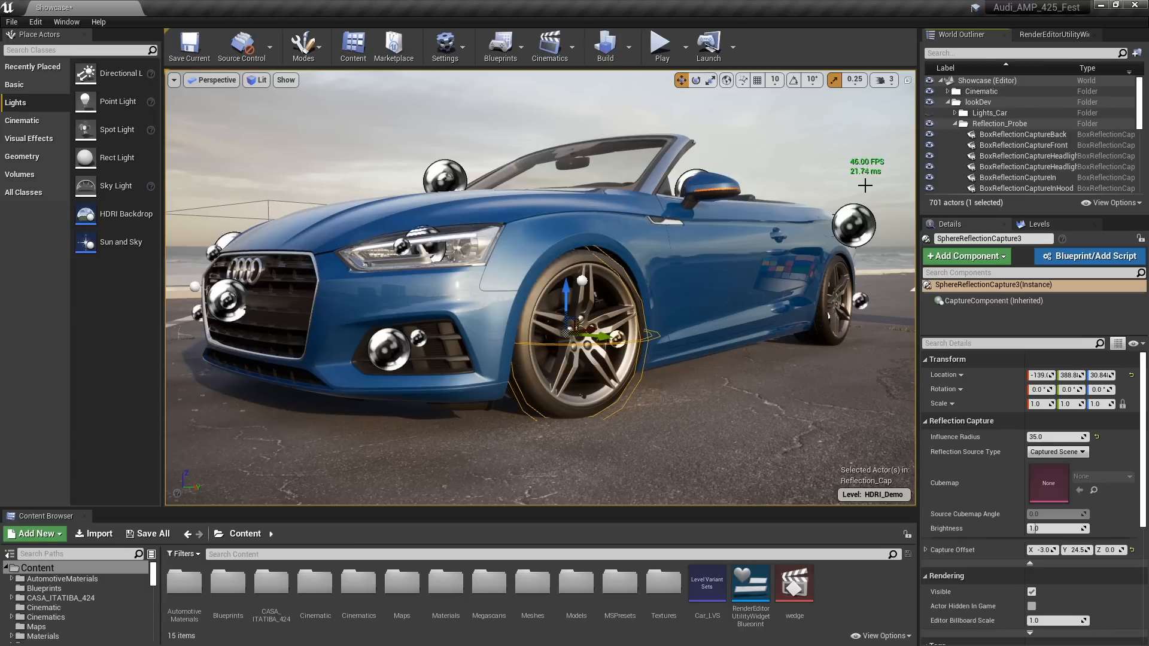
pyautogui.moveTo(808, 195); pyautogui.dragTo(760, 182, button='right')
pyautogui.press('a')
pyautogui.press('d')
pyautogui.moveTo(540, 287); pyautogui.dragTo(554, 227, button='right')
pyautogui.moveTo(540, 287)
pyautogui.keyDown('alt'); pyautogui.mouseDown()
pyautogui.moveTo(565, 288)
pyautogui.moveTo(522, 299)
pyautogui.mouseUp(); pyautogui.keyUp('alt')
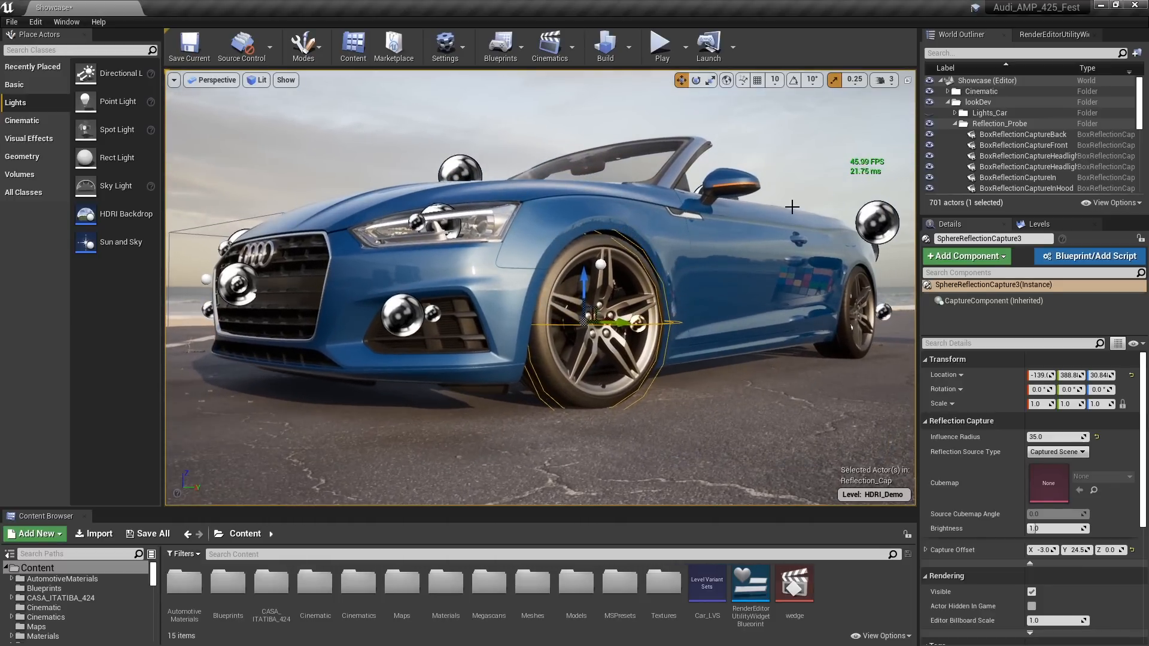
pyautogui.moveTo(540, 287); pyautogui.dragTo(542, 301, button='right')
pyautogui.moveTo(540, 287)
pyautogui.mouseDown(button='middle')
pyautogui.moveTo(532, 312)
pyautogui.moveTo(535, 303)
pyautogui.mouseUp(button='middle')
pyautogui.moveTo(535, 303); pyautogui.dragTo(535, 282, button='right')
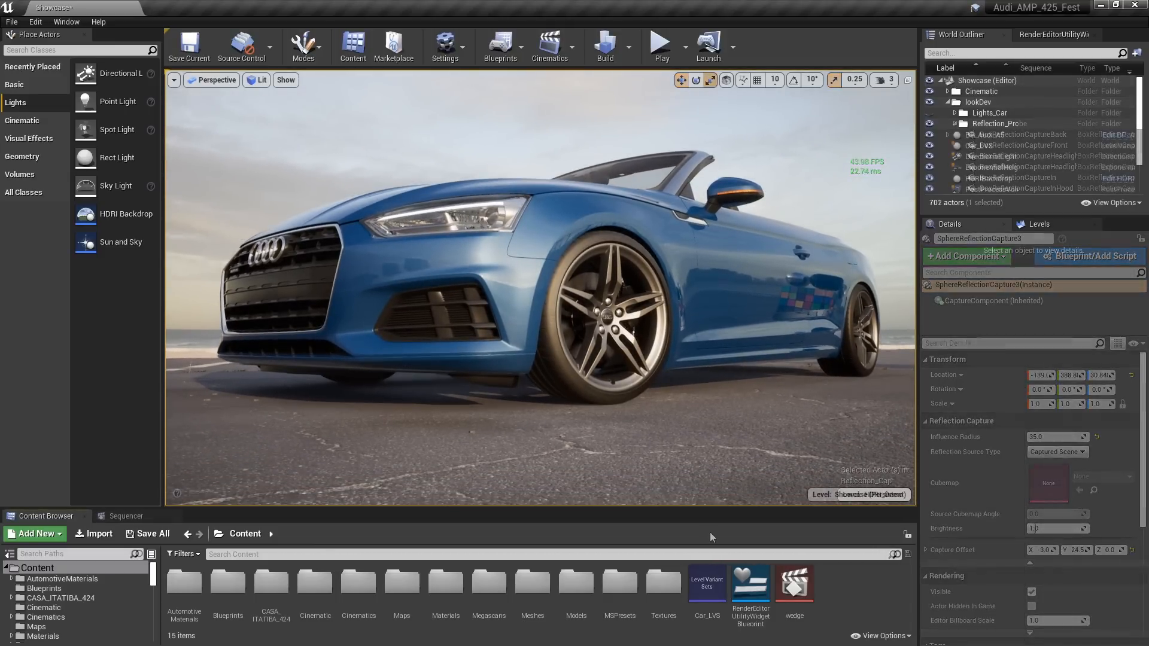
# Find the CCV folder in the VirtualProductionUtilities content and place its BP_ColorCorrectVolume on the ground by the front wheel
pyautogui.click(887, 636)
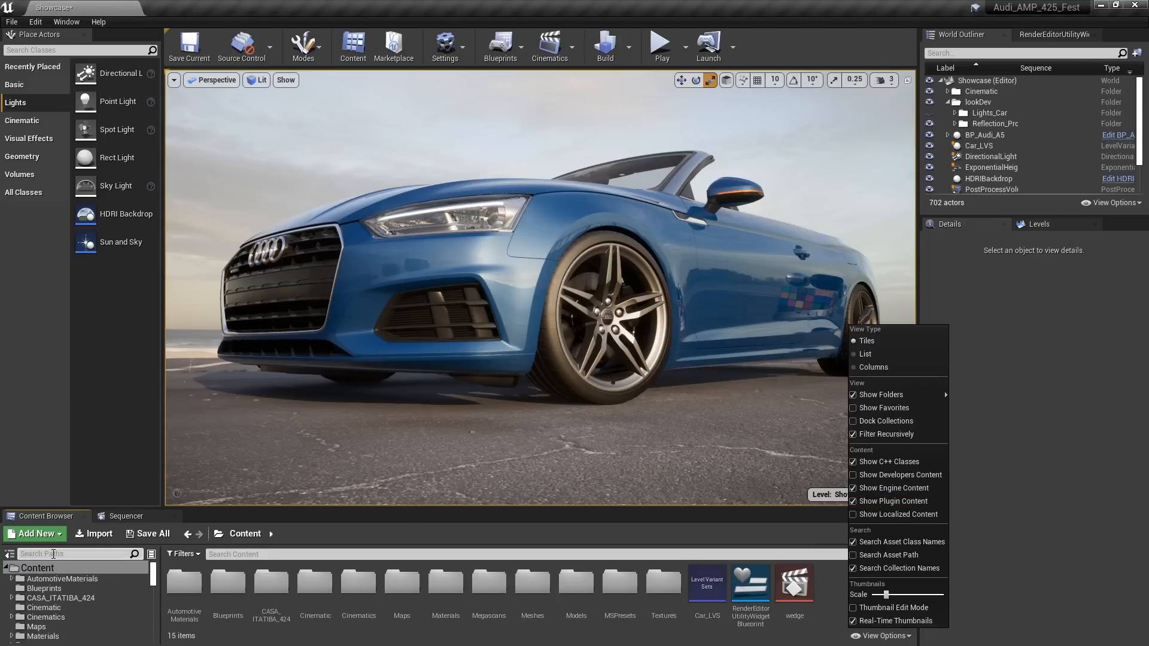
pyautogui.click(54, 554)
pyautogui.write('ccv')
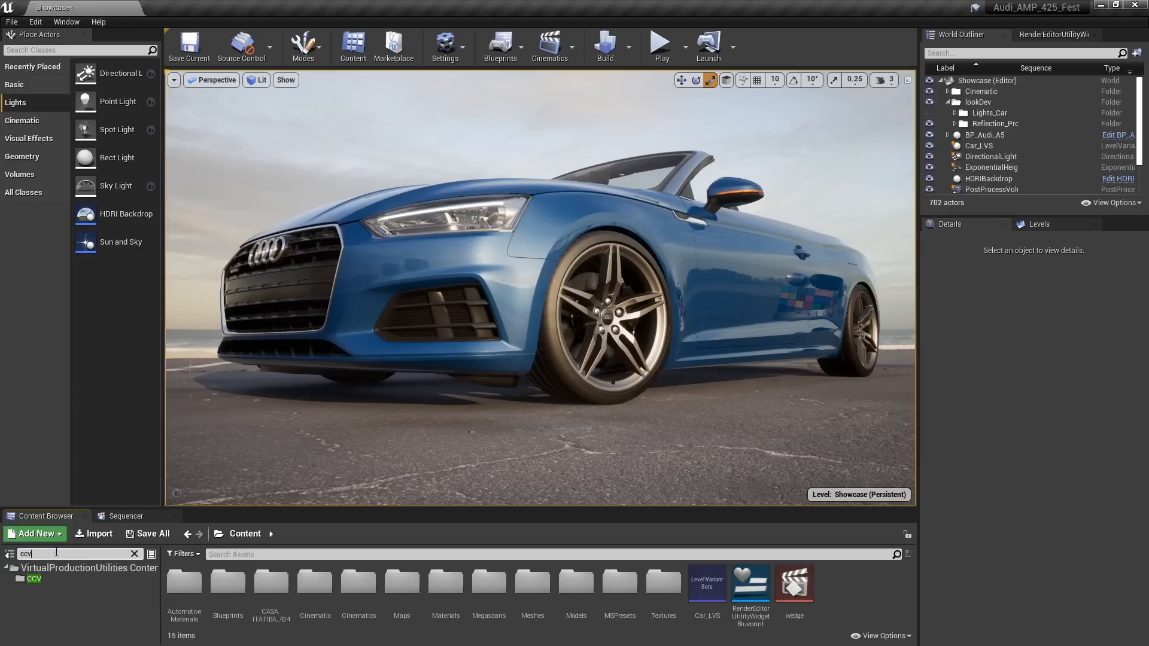
pyautogui.click(36, 579)
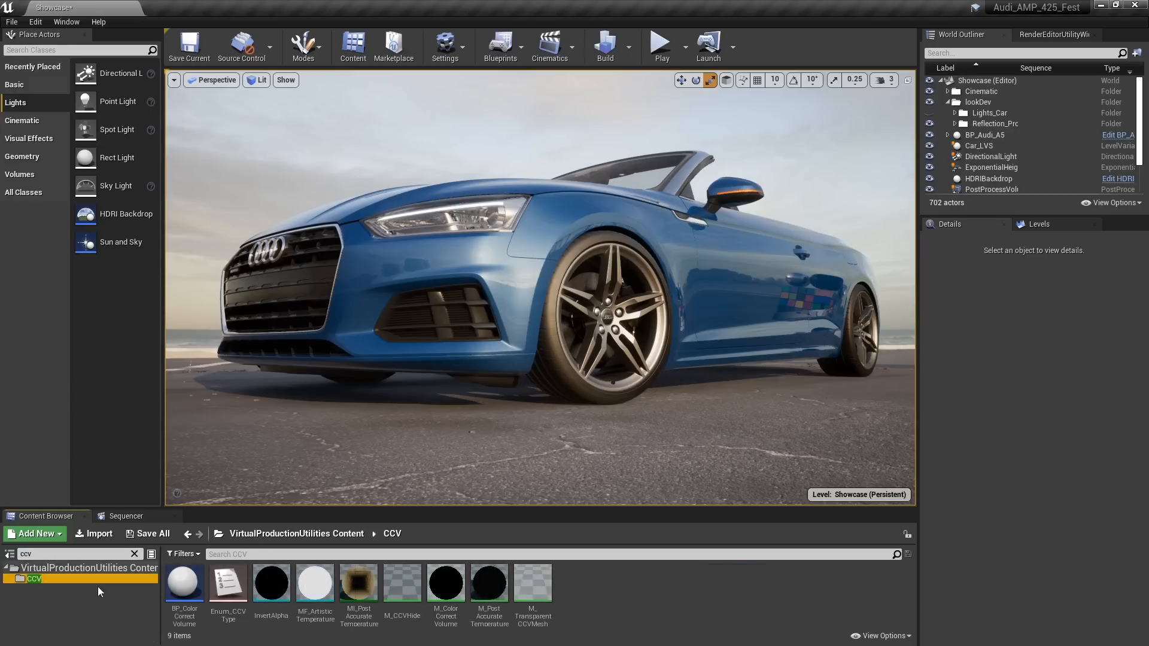
pyautogui.moveTo(182, 583); pyautogui.dragTo(673, 428)
pyautogui.moveTo(673, 428); pyautogui.dragTo(717, 434, button='right')
pyautogui.press('s')
# Enable Actor Hidden In Game for the color correct volume
pyautogui.click(966, 321)
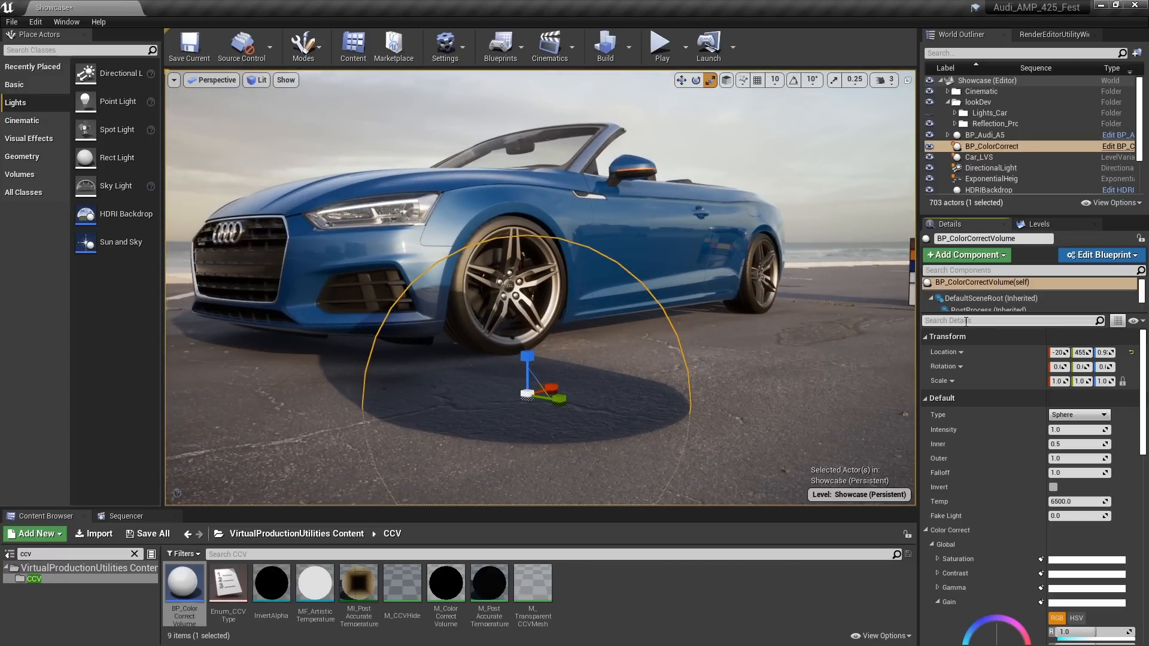
pyautogui.write('hid')
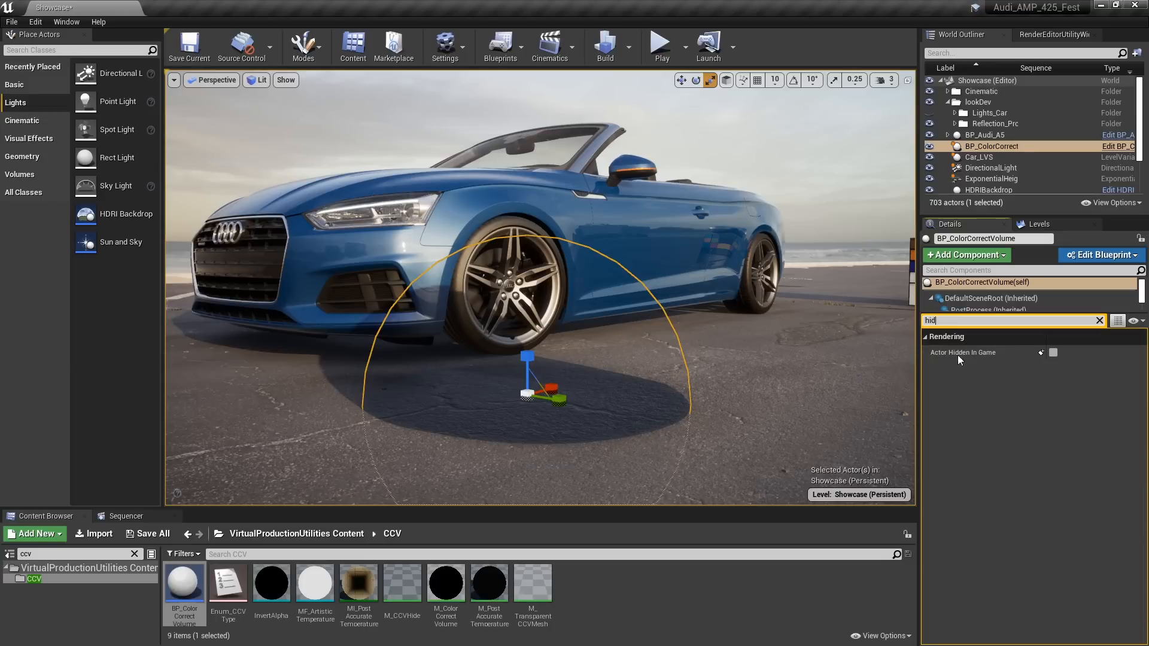
pyautogui.click(1053, 352)
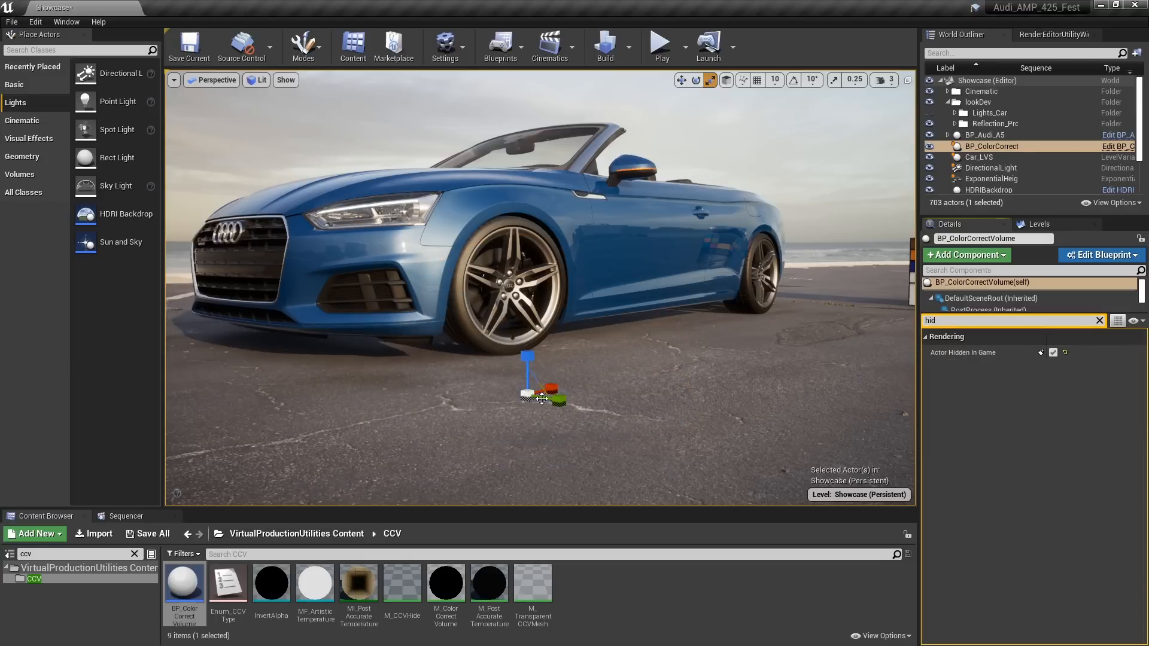
pyautogui.click(1099, 320)
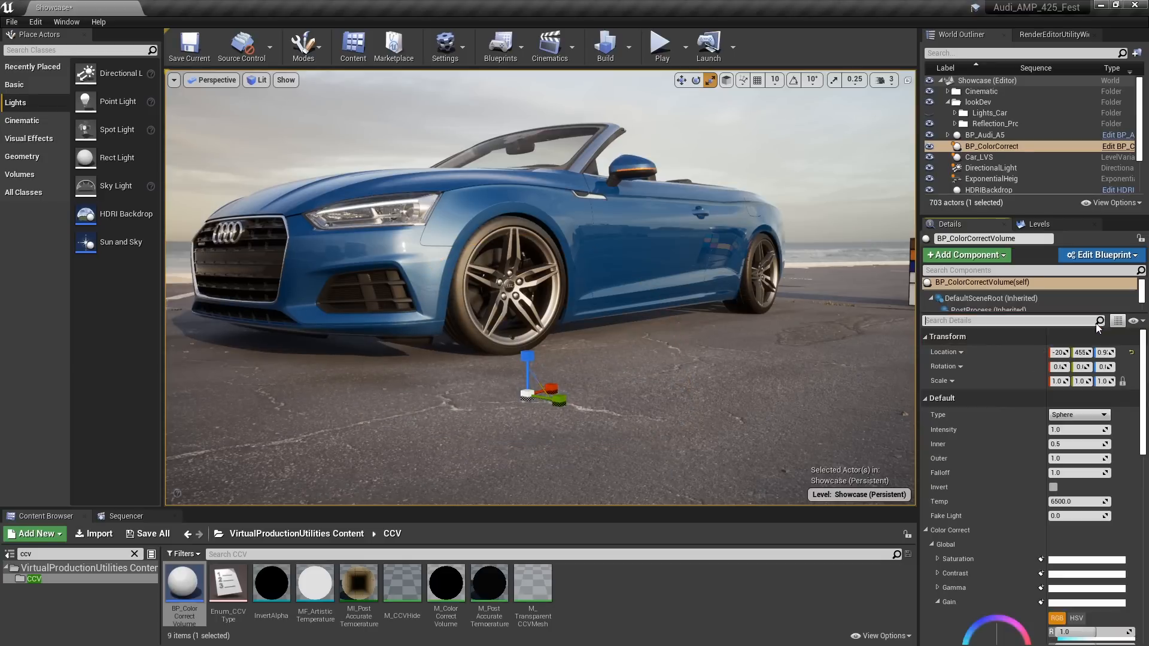
# Set the color correct volume's global Gain to 0.2 to darken the ground inside it
pyautogui.scroll(-5, 993, 521)
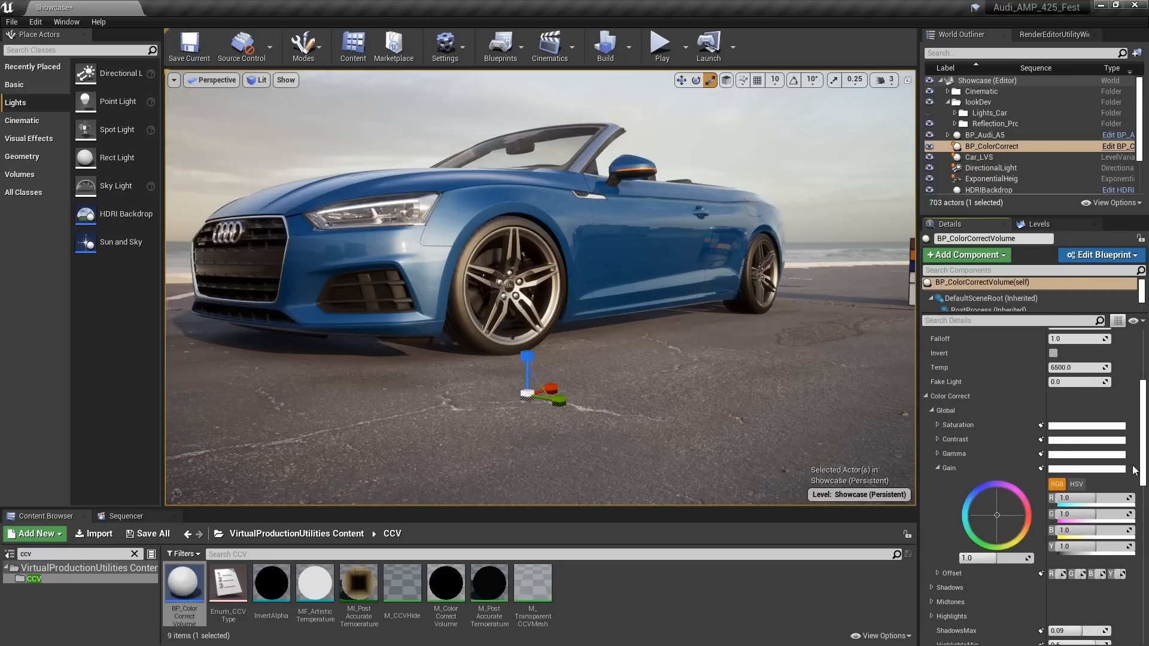
pyautogui.moveTo(993, 520)
pyautogui.mouseDown()
pyautogui.moveTo(1011, 498)
pyautogui.moveTo(978, 499)
pyautogui.moveTo(1007, 523)
pyautogui.moveTo(985, 522)
pyautogui.moveTo(995, 504)
pyautogui.mouseUp()
pyautogui.click(970, 545)
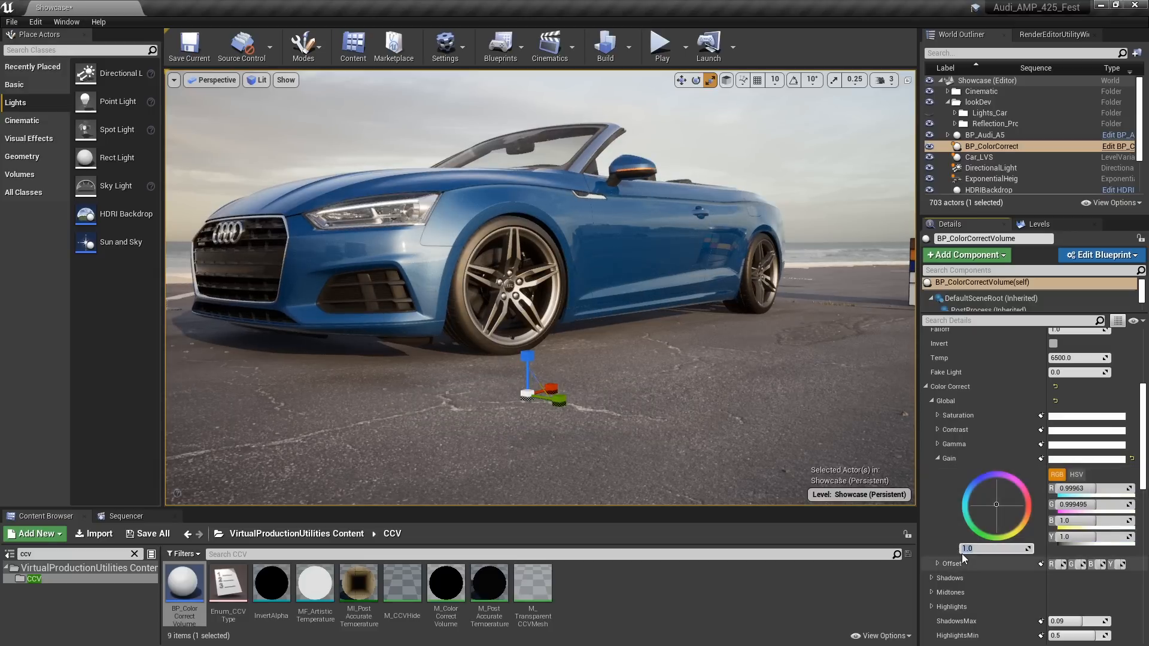
pyautogui.press('Return')
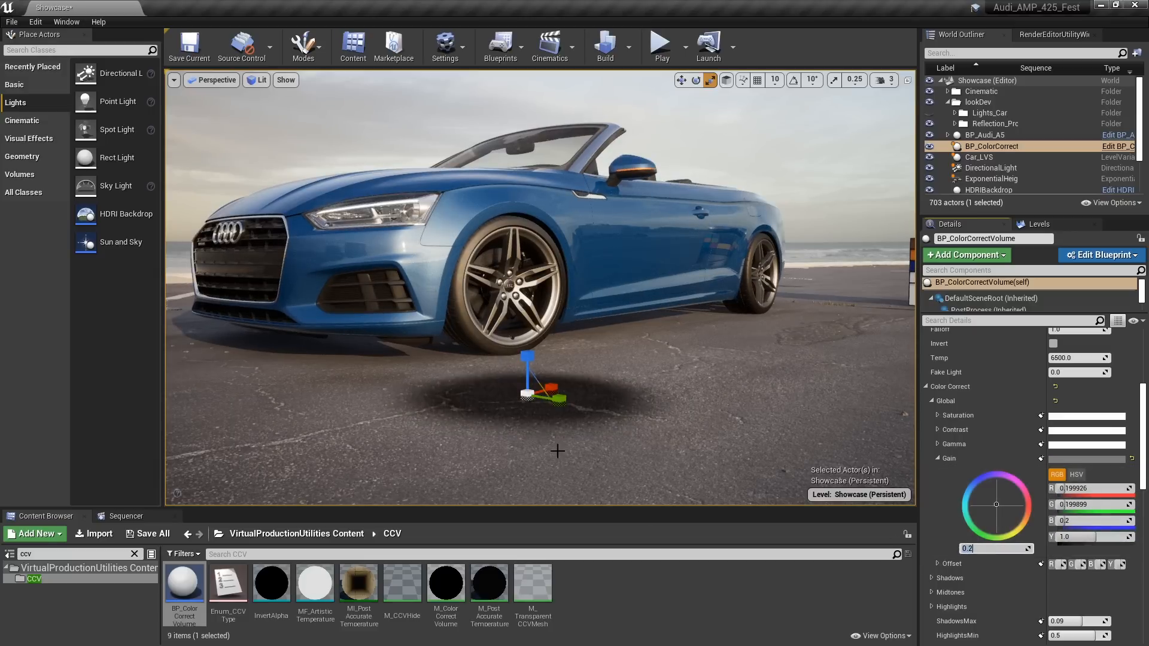
# Set the color correct volume's type to Box and stretch it horizontally to a scale of about 3.1 by 1.5
pyautogui.moveTo(588, 429); pyautogui.dragTo(587, 424, button='right')
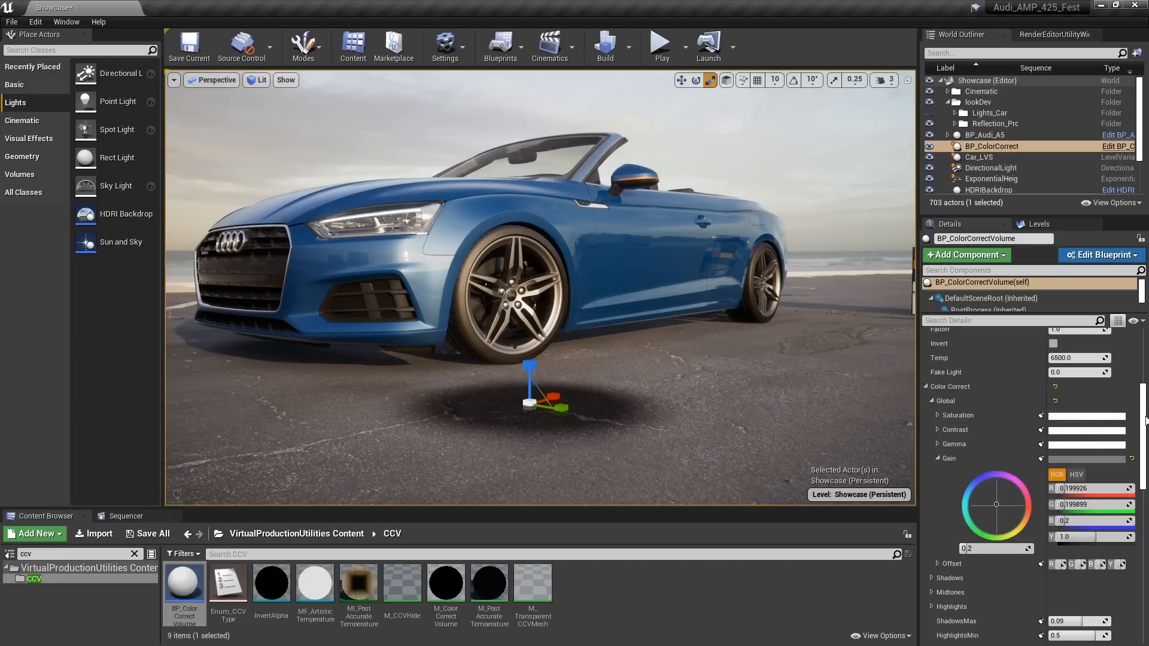
pyautogui.moveTo(1144, 411); pyautogui.dragTo(1145, 358)
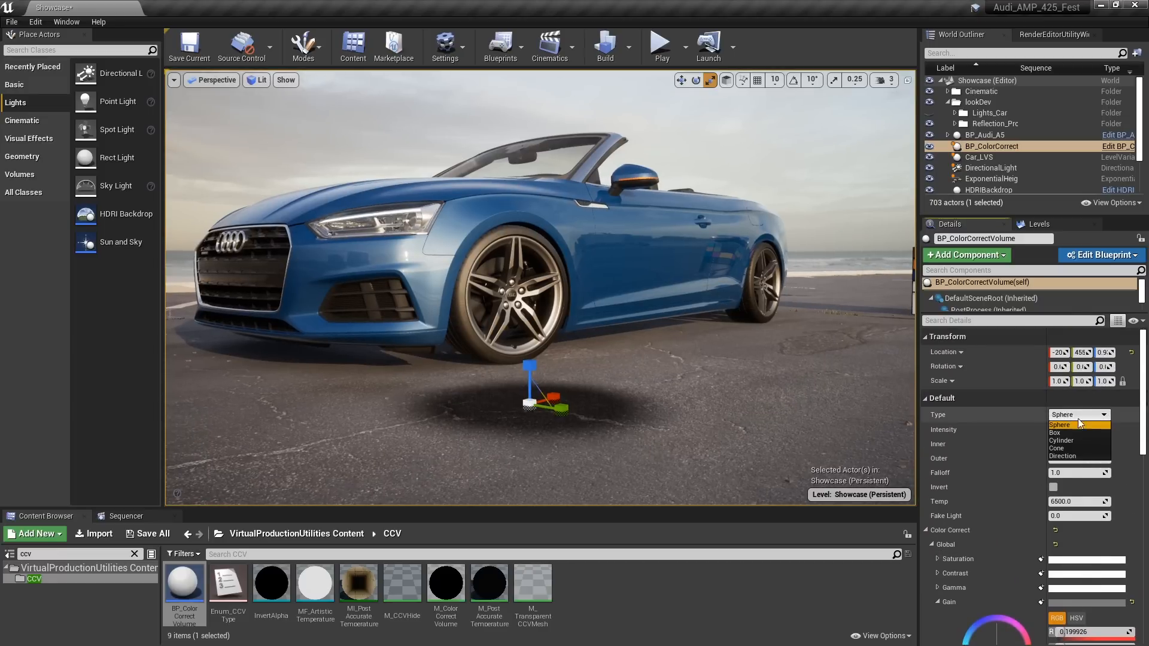
pyautogui.click(1068, 433)
pyautogui.moveTo(695, 379); pyautogui.dragTo(654, 397, button='right')
pyautogui.moveTo(591, 376); pyautogui.dragTo(611, 393)
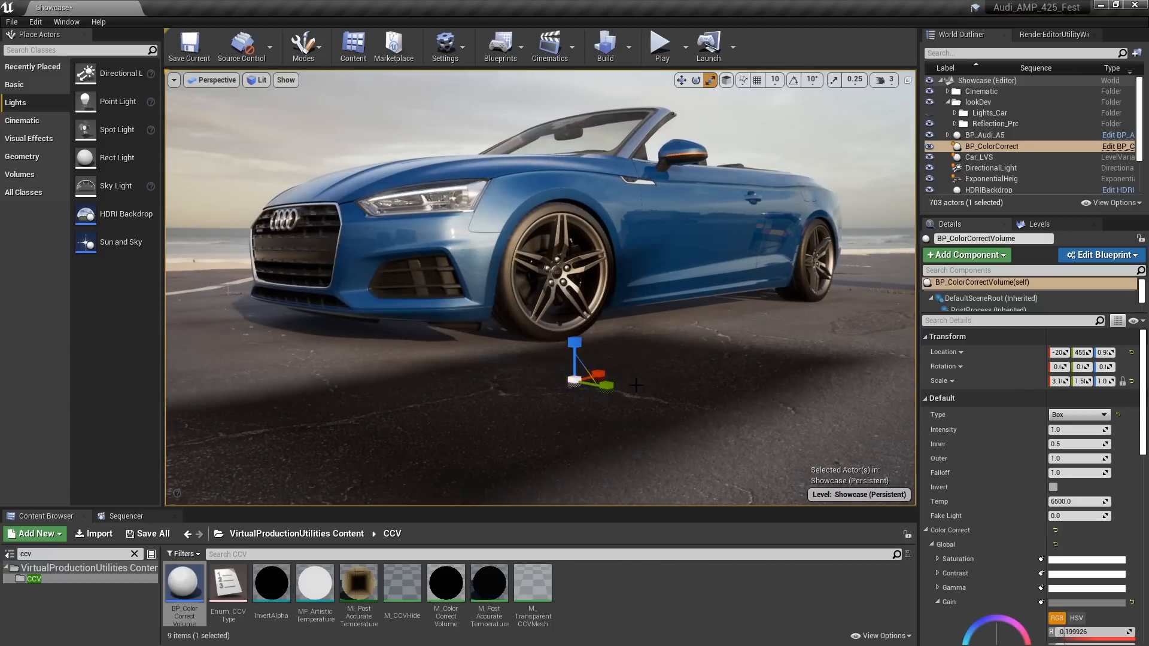
# Turn off game view and flatten the color correct volume to a Z scale of about 0.1
pyautogui.moveTo(636, 385); pyautogui.dragTo(633, 392, button='right')
pyautogui.press('g')
pyautogui.scroll(-5, 631, 321)
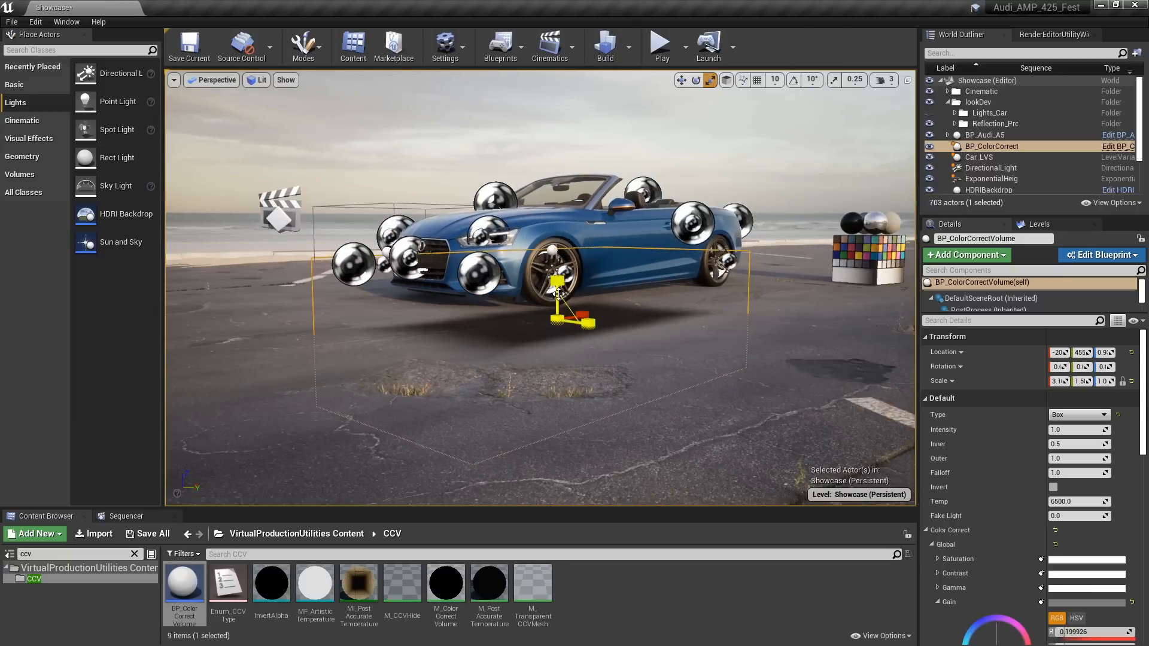
pyautogui.moveTo(555, 281)
pyautogui.mouseDown()
pyautogui.moveTo(555, 302)
pyautogui.moveTo(554, 286)
pyautogui.mouseUp()
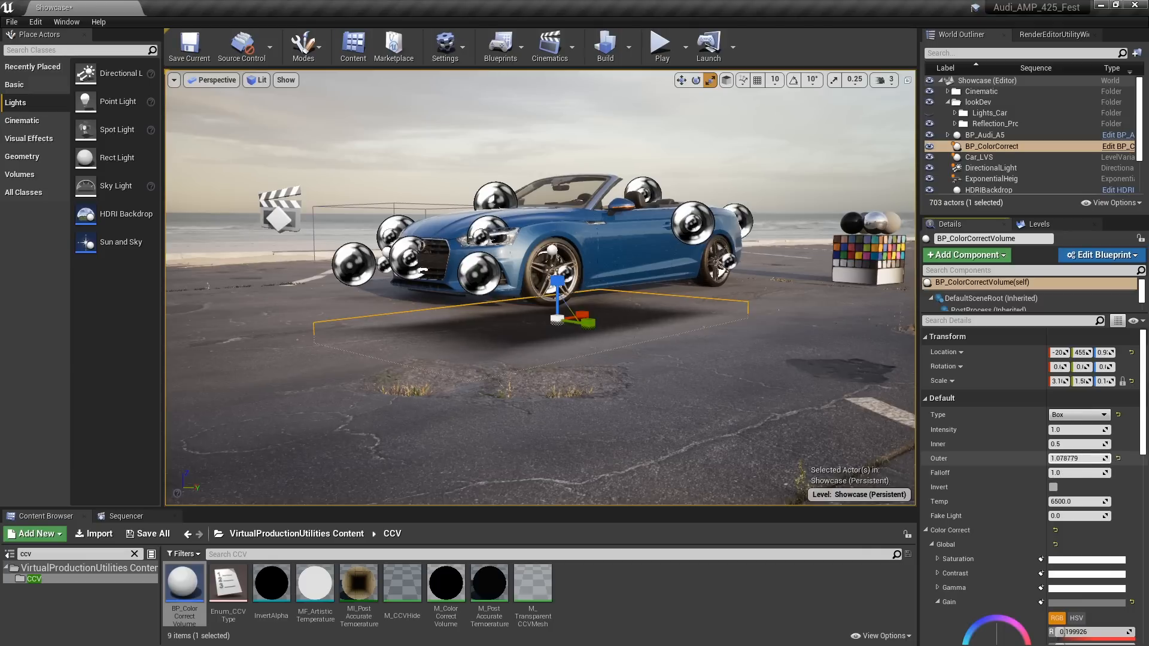
# Soften the color correct volume's edges with an Outer of about 1.42 and a Falloff of about 1.38
pyautogui.moveTo(1074, 458); pyautogui.dragTo(1085, 458)
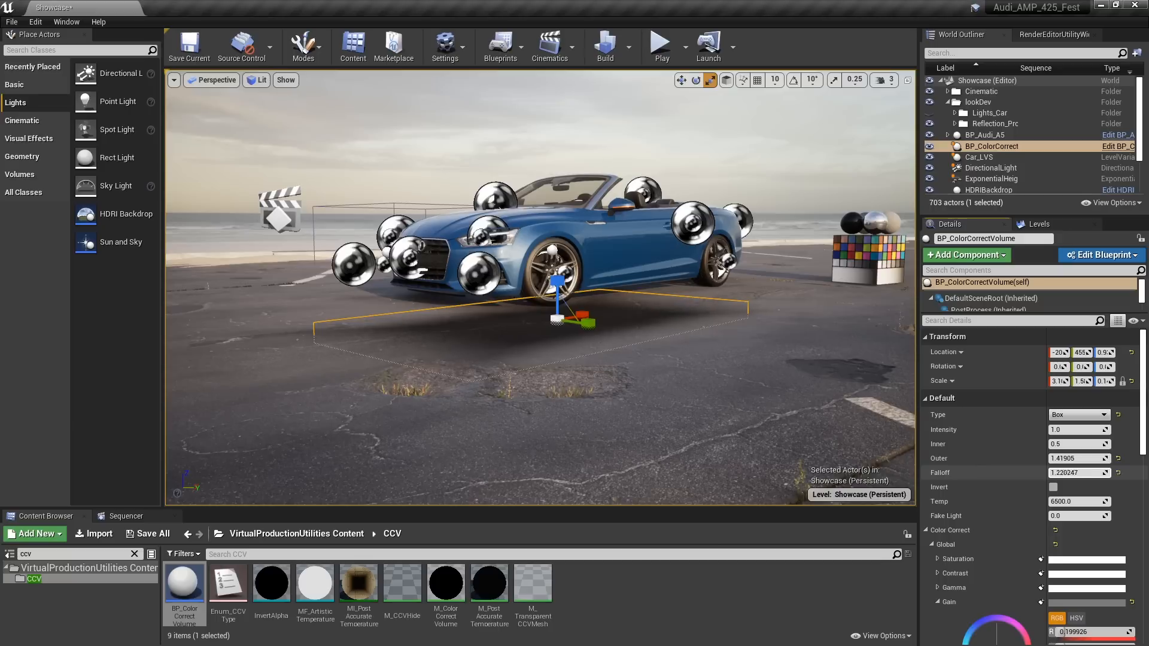
pyautogui.moveTo(750, 337); pyautogui.dragTo(756, 338, button='right')
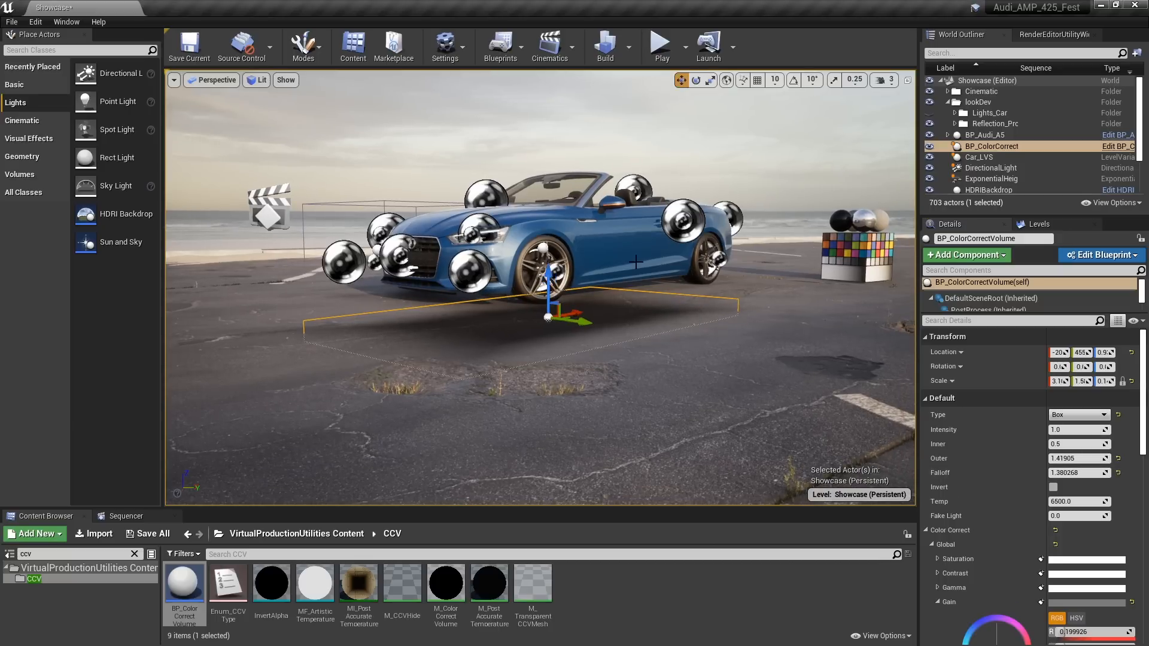
# Move the color correct volume beneath the car, stretch its X scale to about 3.8, and turn on game view
pyautogui.moveTo(589, 322); pyautogui.dragTo(604, 271)
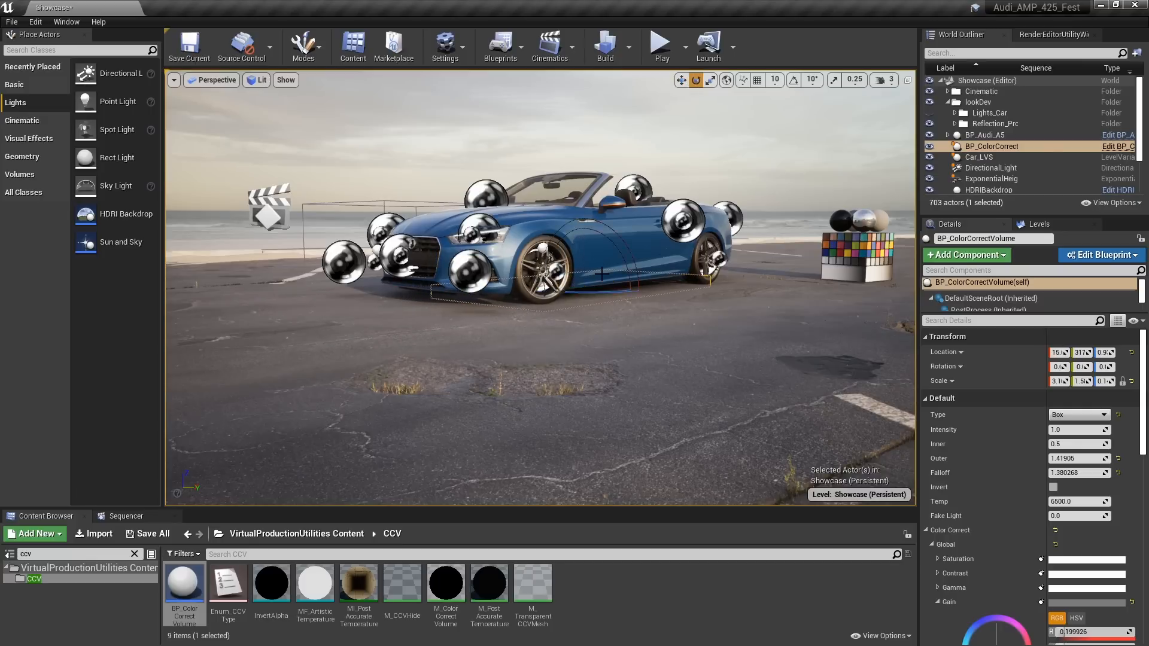
pyautogui.press('r')
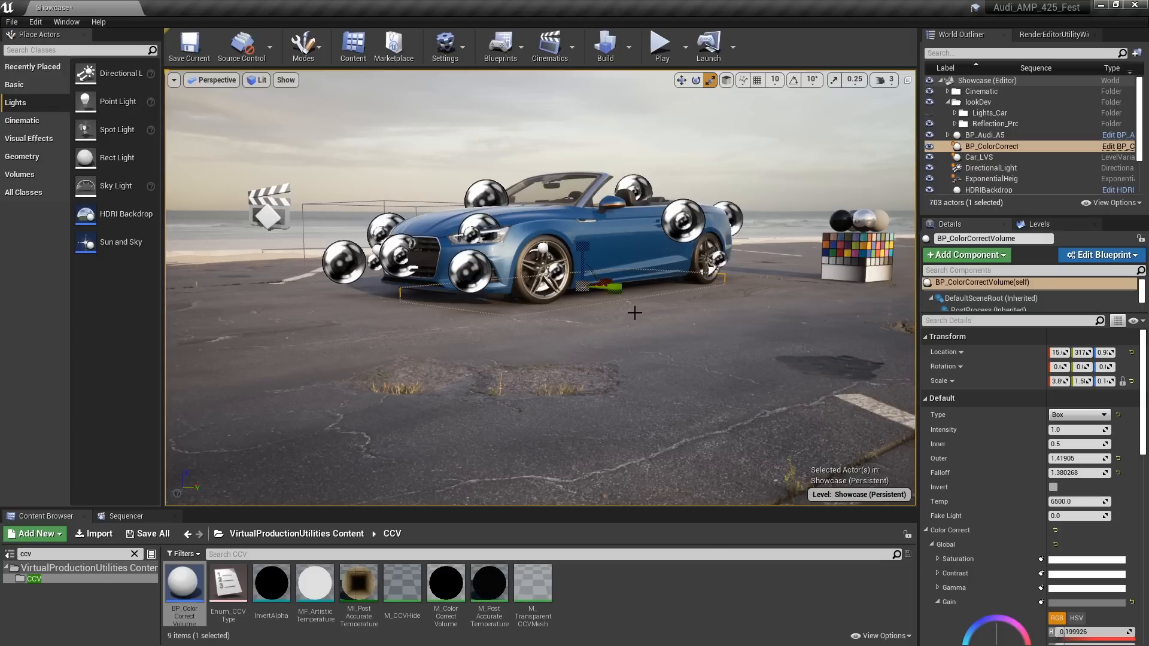
pyautogui.moveTo(653, 333)
pyautogui.mouseDown(button='right')
pyautogui.moveTo(649, 297)
pyautogui.moveTo(622, 329)
pyautogui.moveTo(688, 335)
pyautogui.moveTo(663, 333)
pyautogui.moveTo(660, 354)
pyautogui.mouseUp(button='right')
pyautogui.press('g')
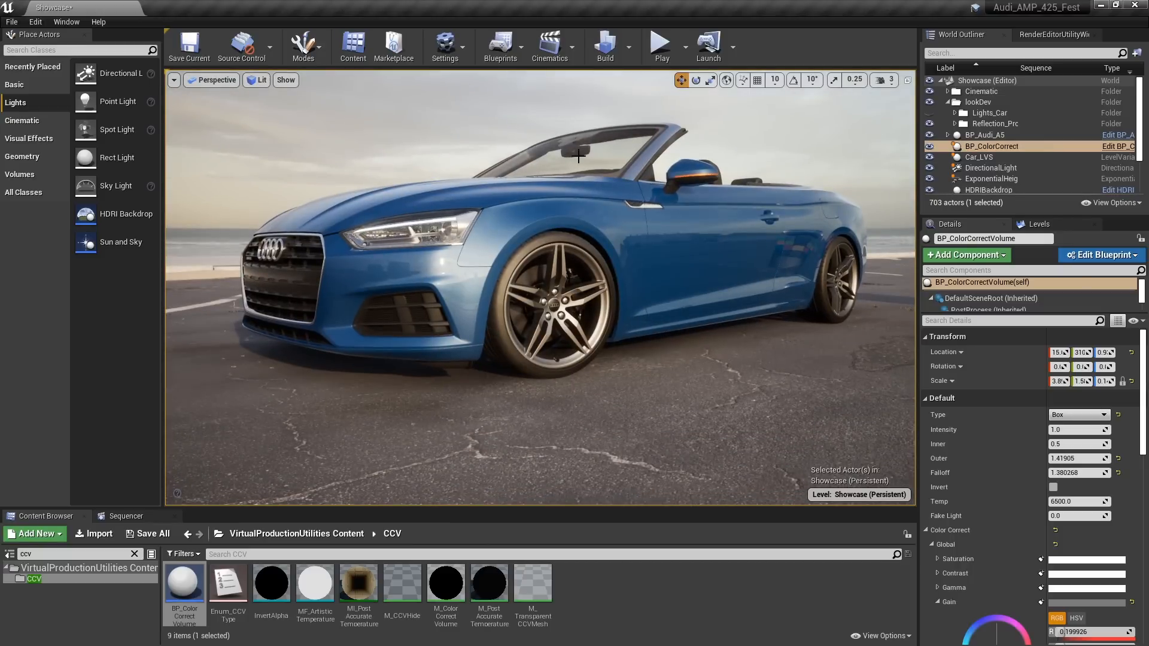
pyautogui.moveTo(698, 283); pyautogui.dragTo(666, 293, button='right')
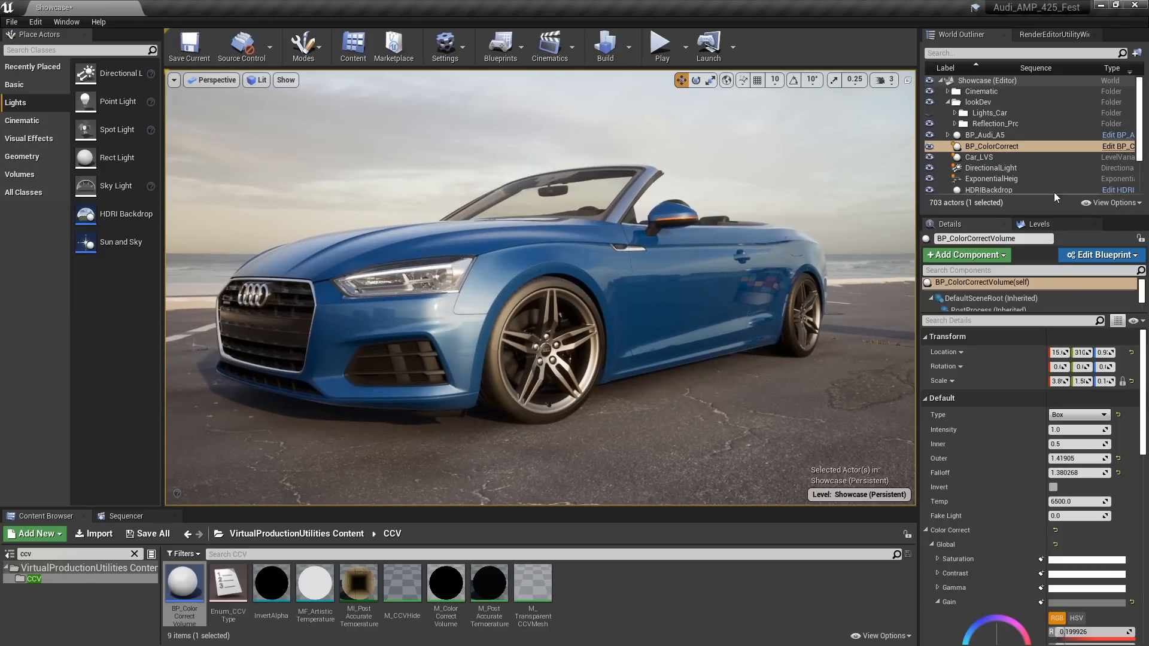
# Enable the bloom Method override on the PostProcessVolume and set it to Convolution
pyautogui.scroll(-2, 1053, 170)
pyautogui.click(992, 163)
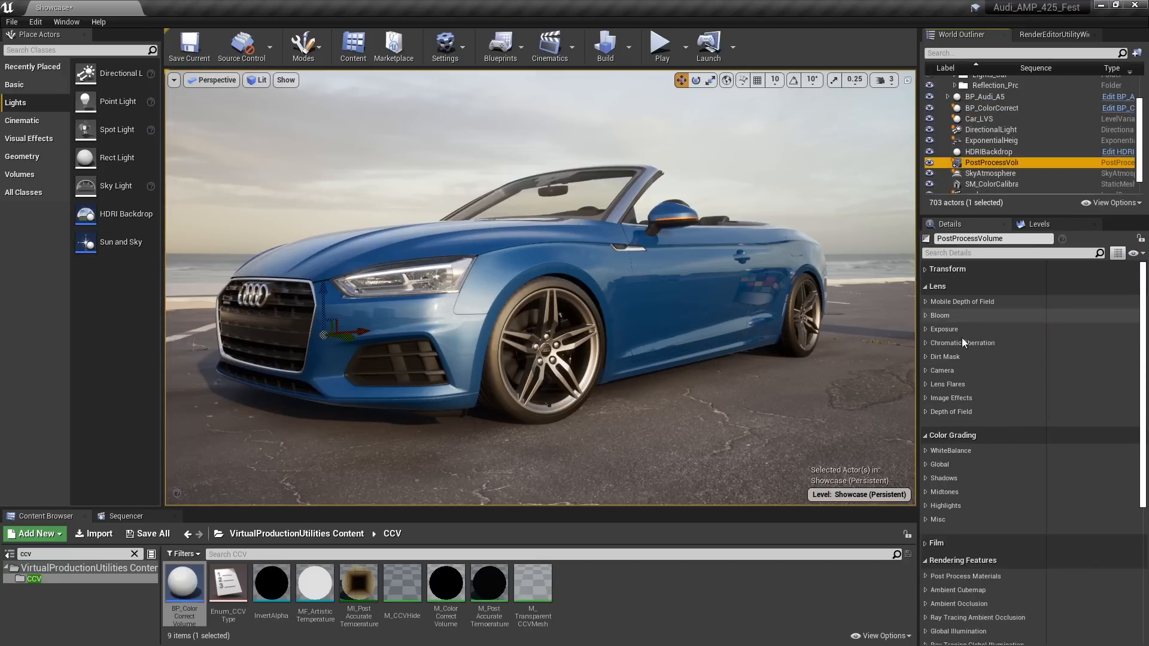
pyautogui.click(925, 315)
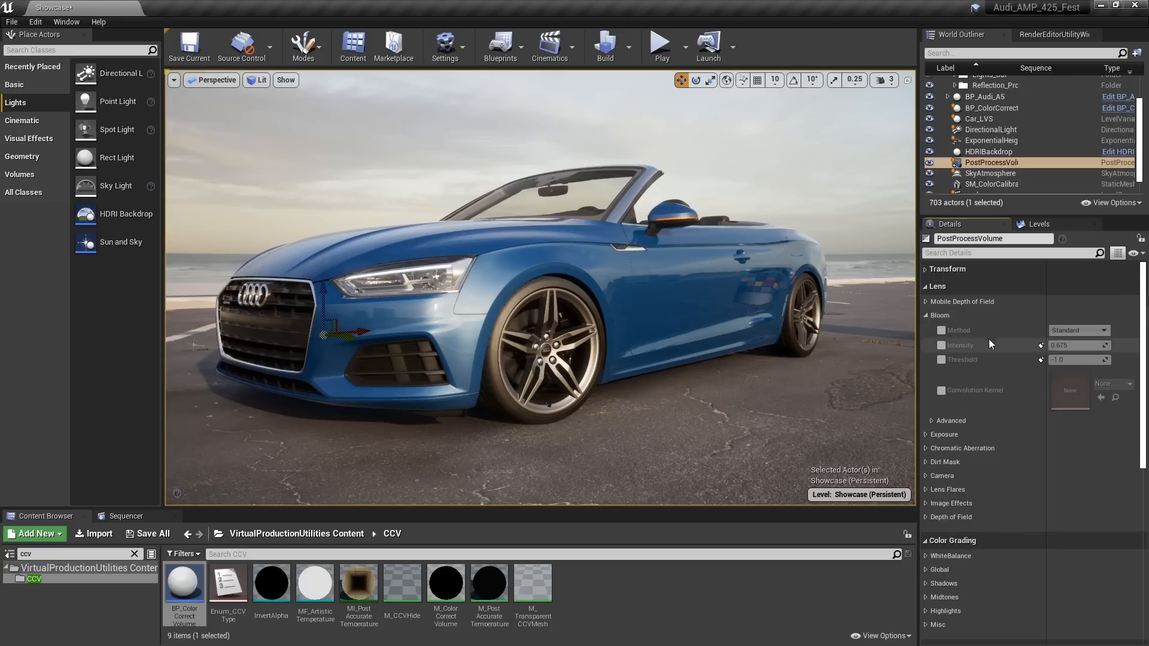
pyautogui.click(941, 329)
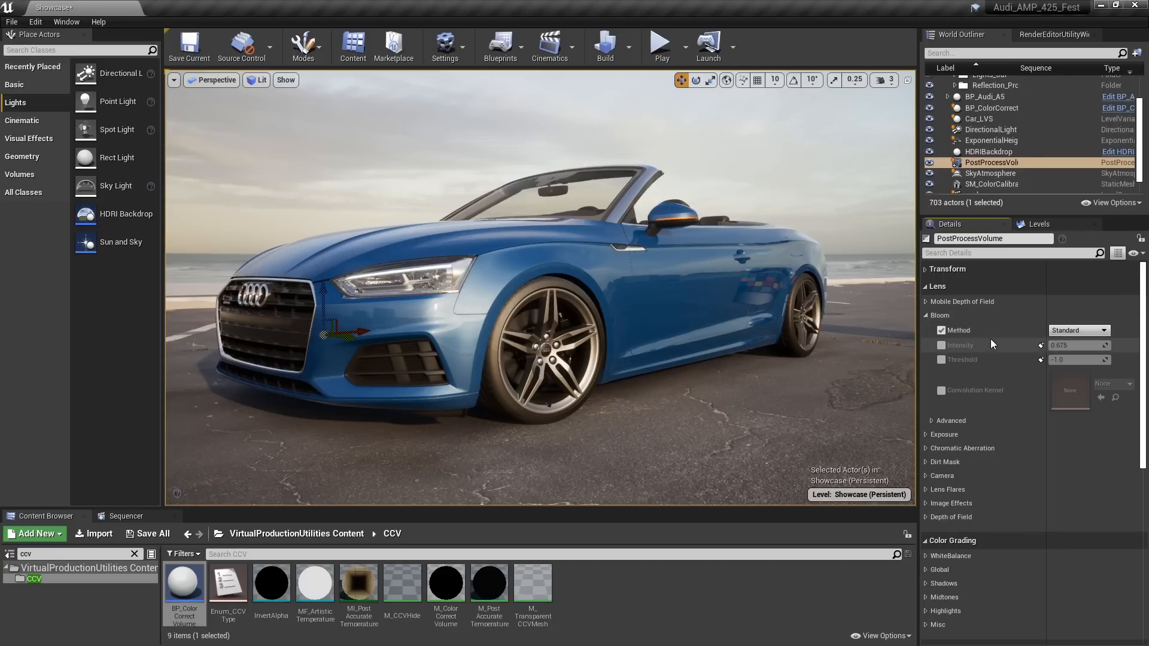
pyautogui.click(1086, 331)
pyautogui.click(1064, 349)
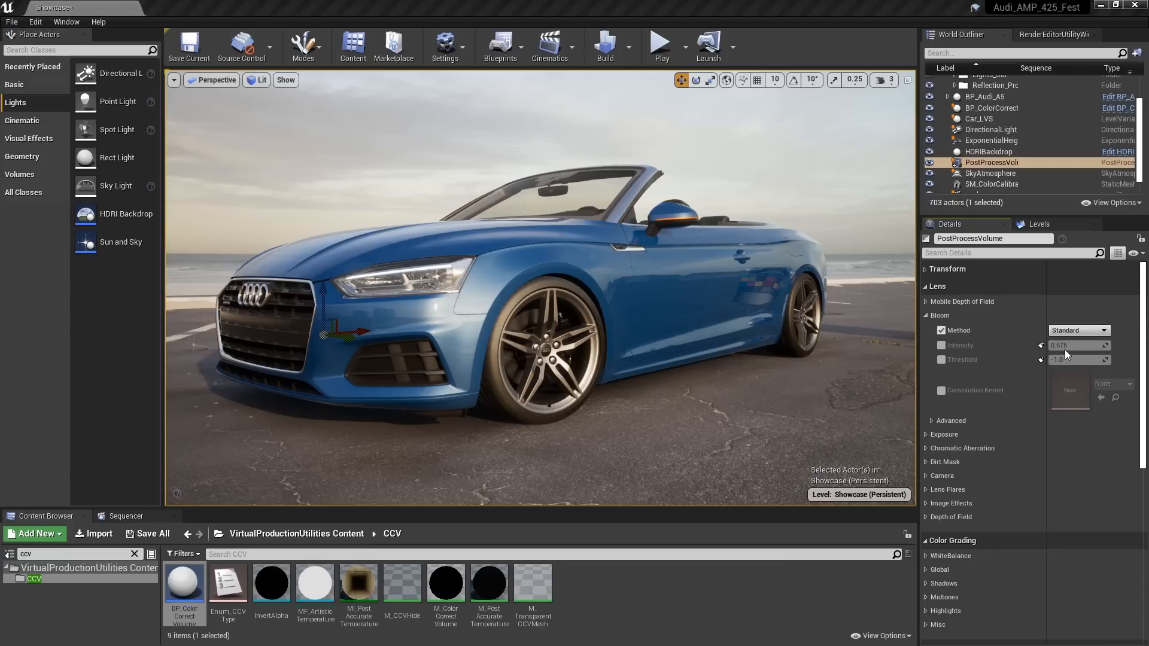
# Examine the bloom highlights on the car's headlight, front wheel and side from close up and farther away
pyautogui.moveTo(548, 423)
pyautogui.keyDown('alt'); pyautogui.mouseDown(button='right')
pyautogui.moveTo(521, 423)
pyautogui.moveTo(548, 423)
pyautogui.mouseUp(button='right'); pyautogui.keyUp('alt')
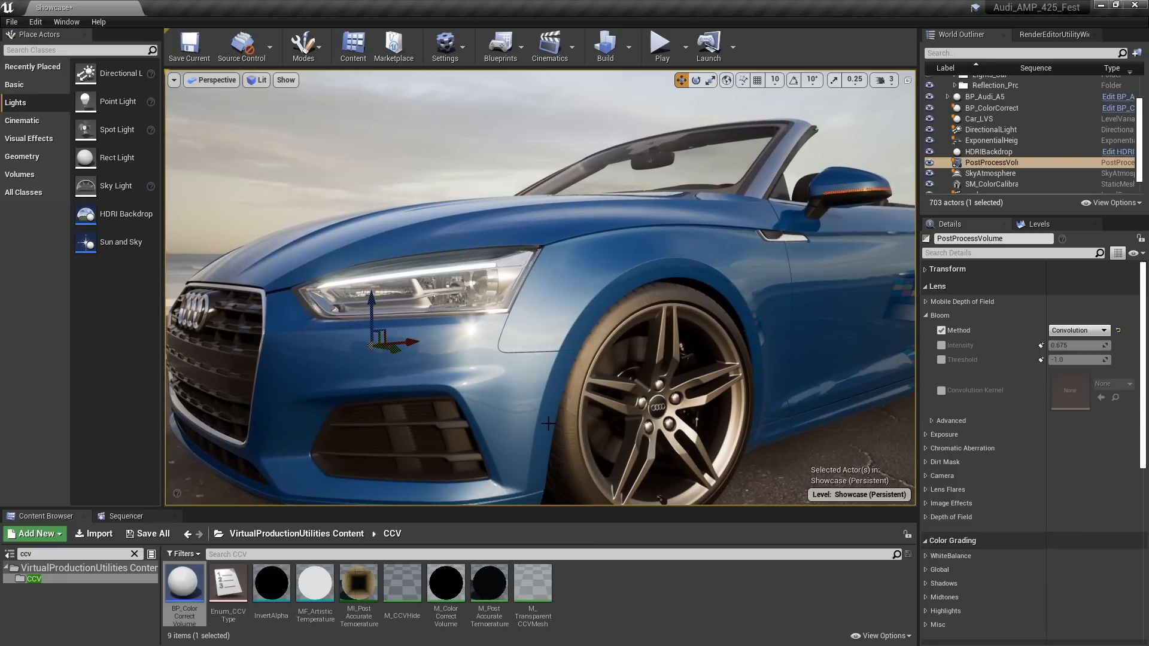
pyautogui.moveTo(574, 355)
pyautogui.keyDown('alt'); pyautogui.mouseDown()
pyautogui.moveTo(646, 350)
pyautogui.moveTo(539, 353)
pyautogui.moveTo(557, 353)
pyautogui.mouseUp(); pyautogui.keyUp('alt')
pyautogui.keyDown('alt'); pyautogui.moveTo(556, 353); pyautogui.dragTo(604, 257, button='middle'); pyautogui.keyUp('alt')
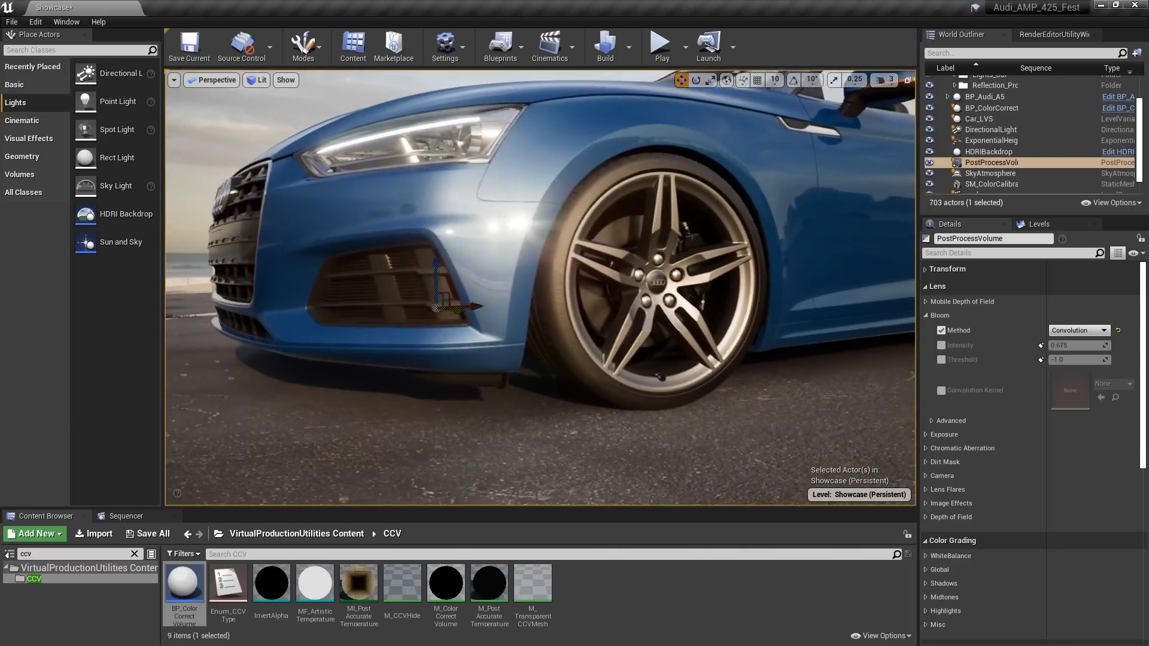
pyautogui.keyDown('alt'); pyautogui.moveTo(604, 258); pyautogui.dragTo(620, 312); pyautogui.keyUp('alt')
pyautogui.keyDown('alt'); pyautogui.moveTo(619, 311); pyautogui.dragTo(508, 314, button='middle'); pyautogui.keyUp('alt')
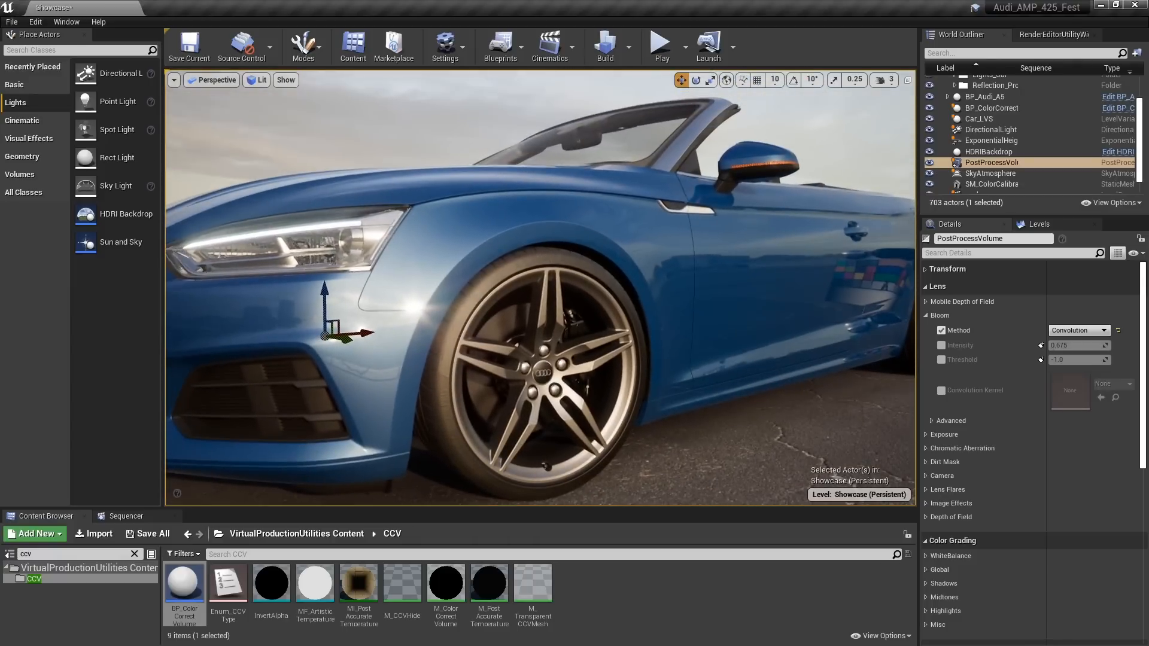
pyautogui.keyDown('alt'); pyautogui.moveTo(696, 351); pyautogui.dragTo(622, 351, button='right'); pyautogui.keyUp('alt')
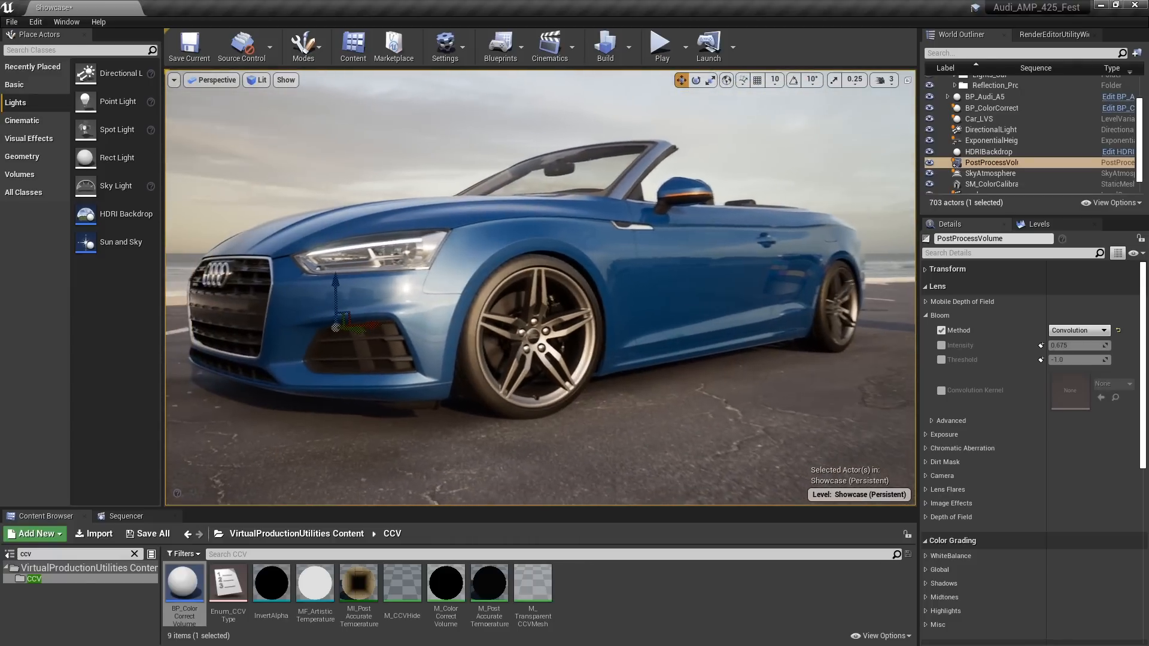
pyautogui.moveTo(697, 351); pyautogui.dragTo(688, 343, button='right')
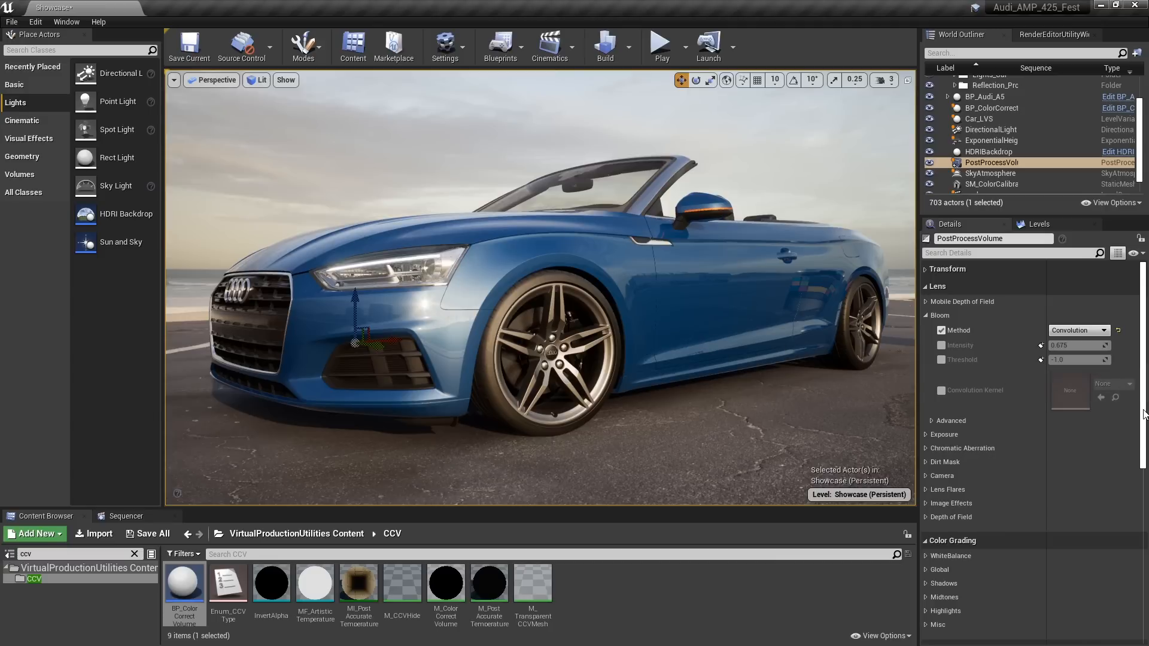
# Enable the post process volume's Color Grading LUT and assign the LUT_Afternoon texture
pyautogui.moveTo(1144, 413); pyautogui.dragTo(1142, 492)
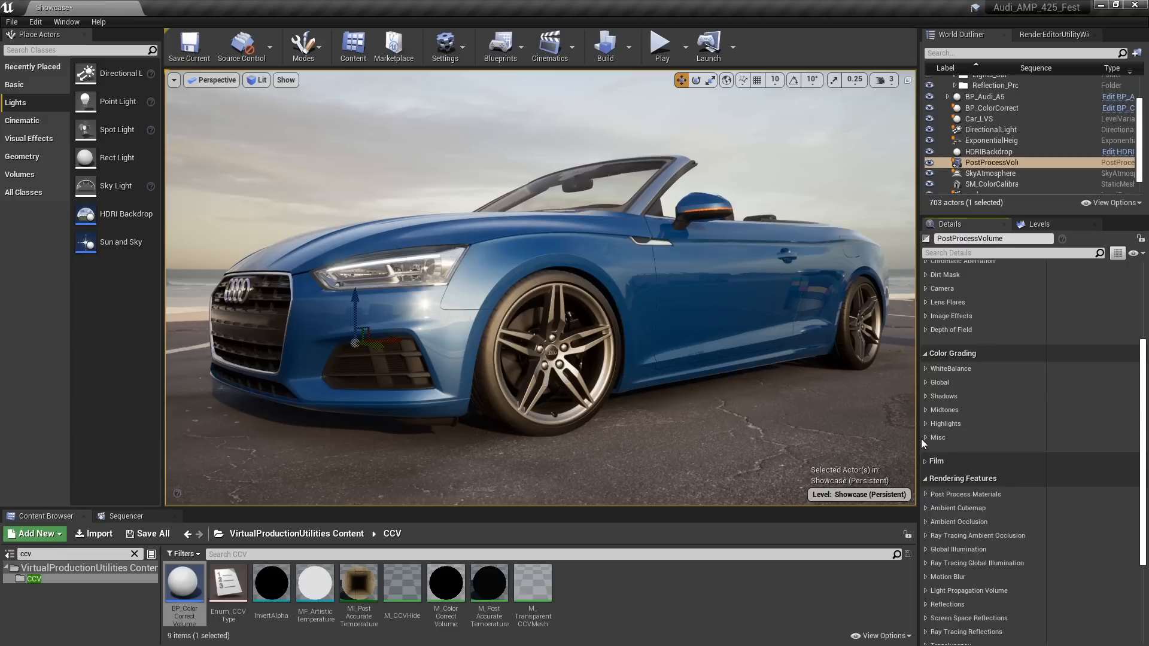
pyautogui.click(936, 438)
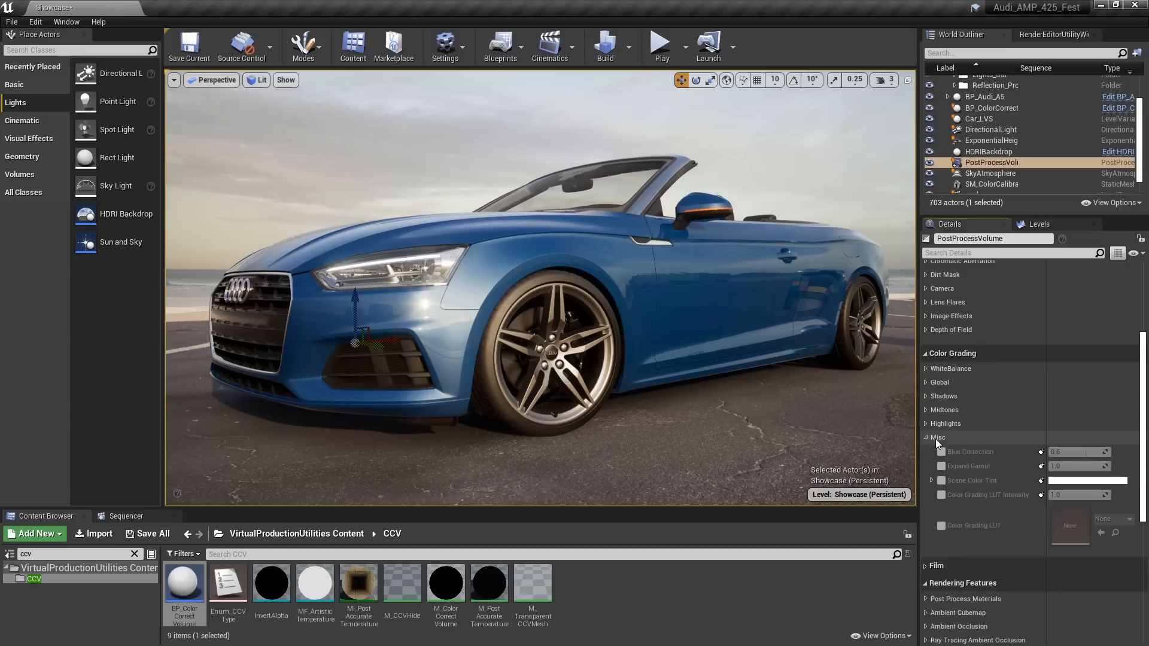
pyautogui.click(941, 526)
pyautogui.click(1114, 519)
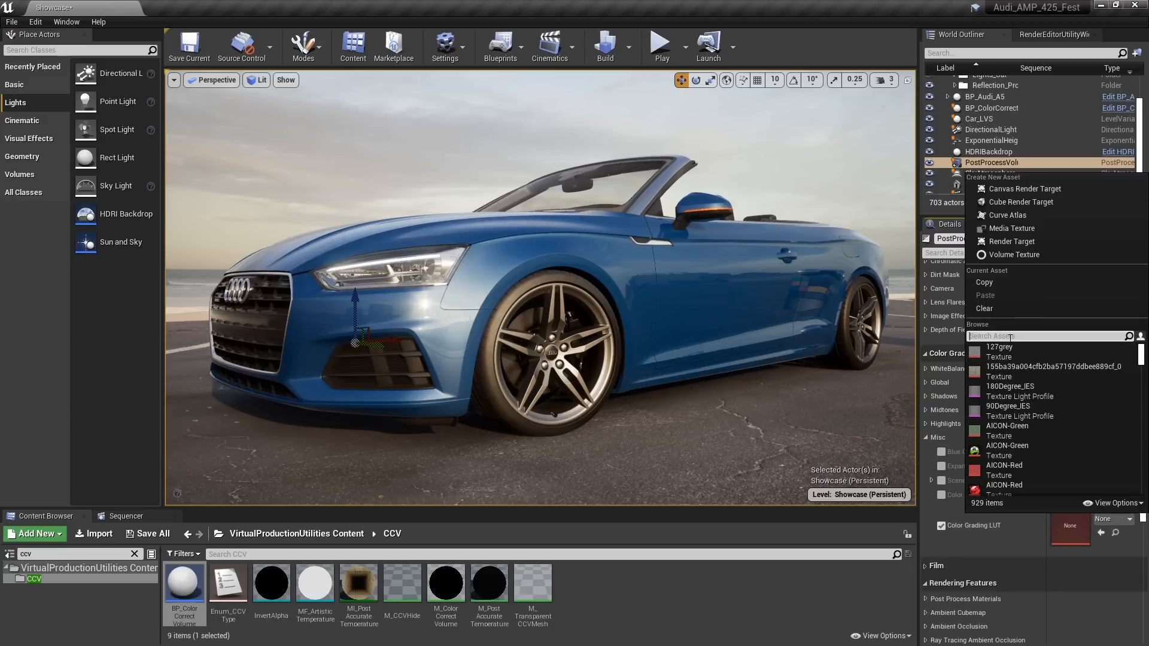
pyautogui.write('lut')
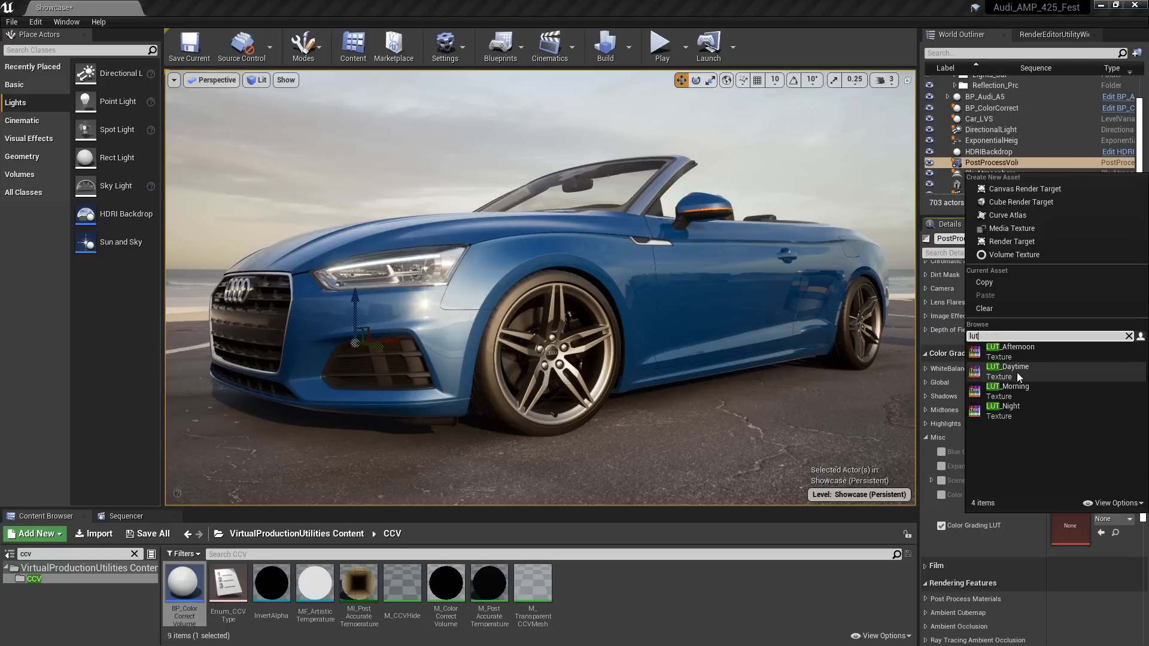
pyautogui.click(1011, 347)
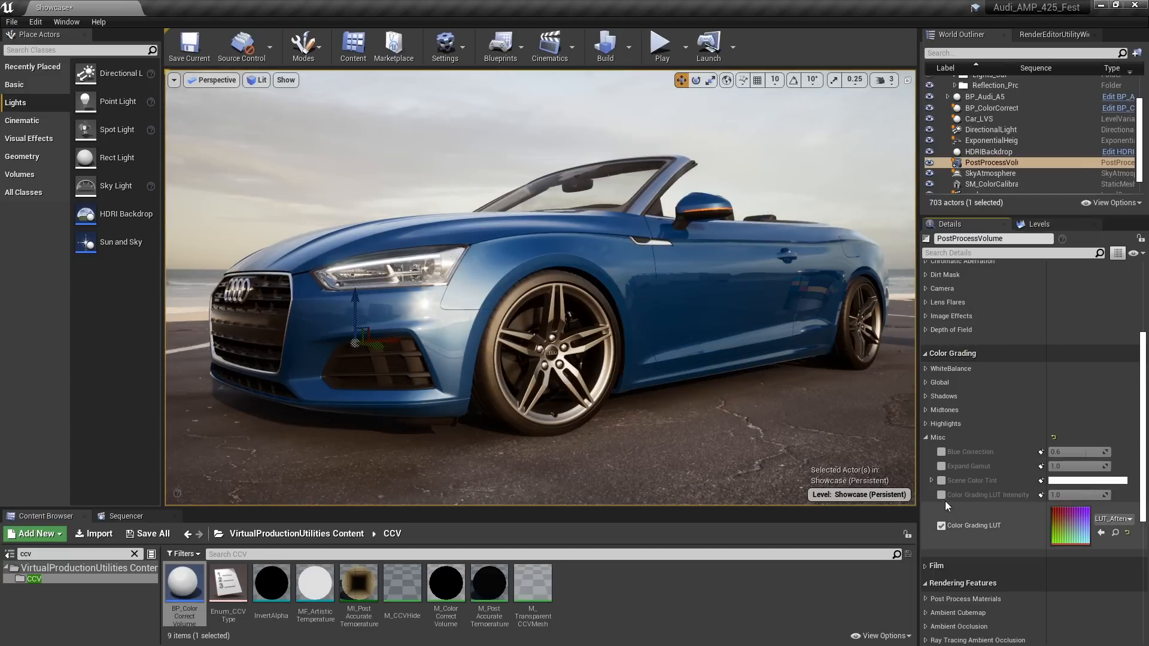
# Enable the Color Grading LUT Intensity override and set it to 0.2
pyautogui.click(941, 496)
pyautogui.click(1054, 495)
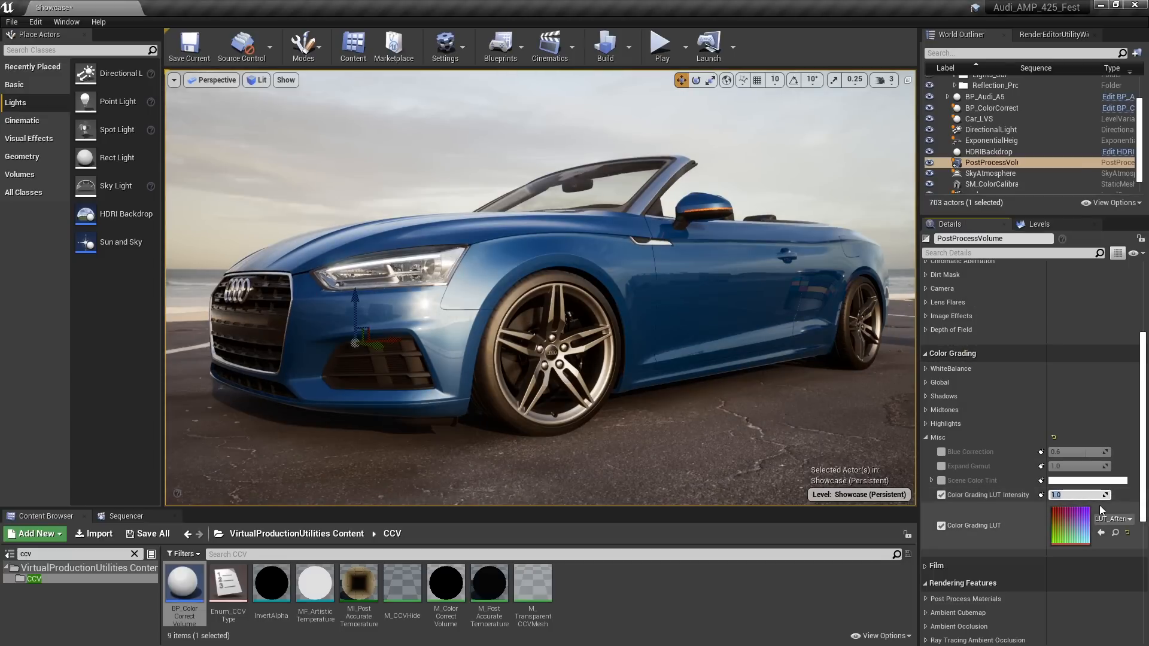
pyautogui.write('.2')
pyautogui.press('Return')
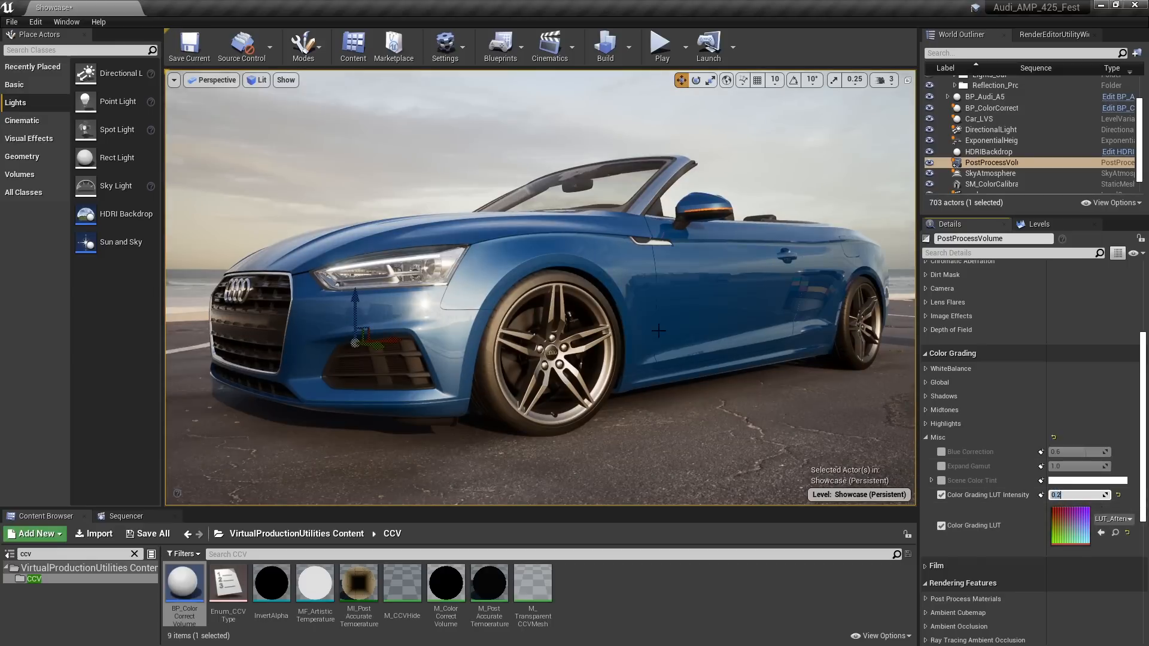
# Examine the graded car from its front corner with the editor sprites shown and hidden
pyautogui.moveTo(654, 328)
pyautogui.mouseDown(button='right')
pyautogui.moveTo(683, 325)
pyautogui.moveTo(631, 327)
pyautogui.mouseUp(button='right')
pyautogui.press('g')
pyautogui.press('g')
pyautogui.click(670, 149)
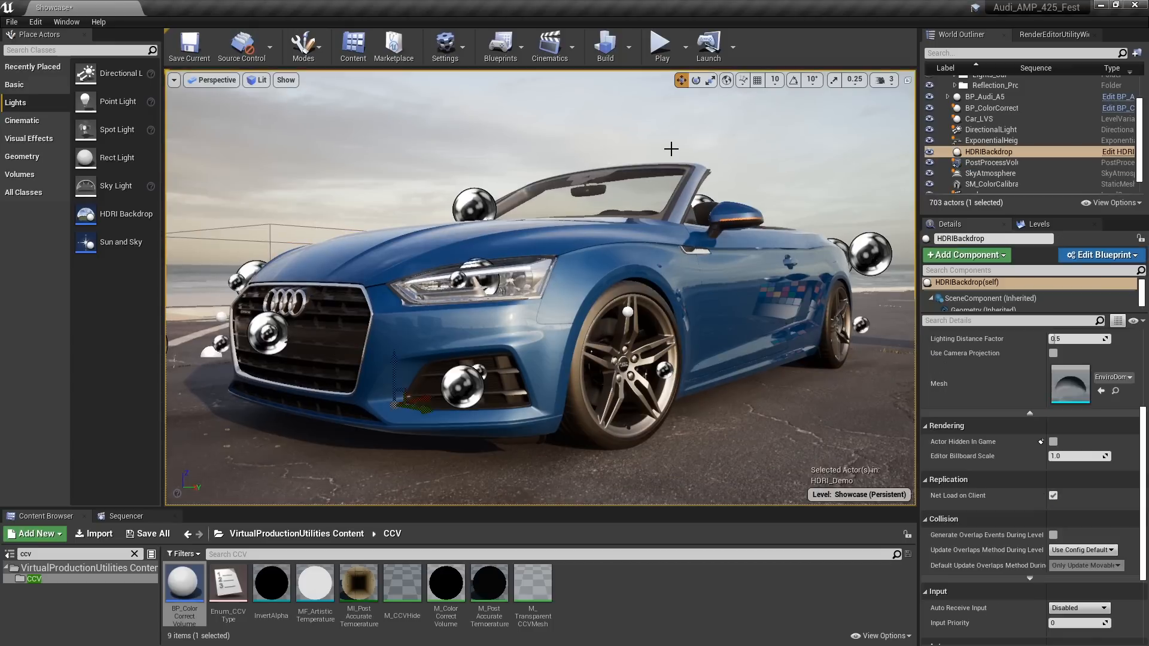
pyautogui.moveTo(591, 351); pyautogui.dragTo(589, 335, button='right')
pyautogui.press('q')
pyautogui.moveTo(788, 319)
pyautogui.mouseDown(button='right')
pyautogui.moveTo(795, 332)
pyautogui.moveTo(789, 319)
pyautogui.mouseUp(button='right')
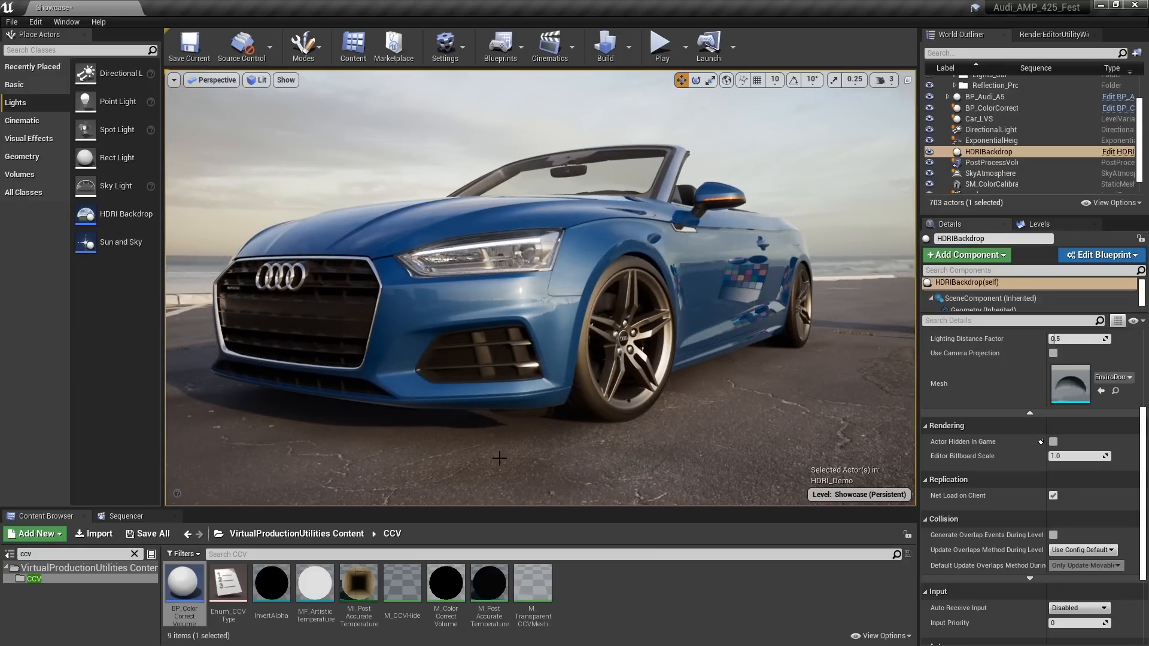
# Preview the auto_MASTER sequence through its shot cameras and scrub the Pan shot to frame 230
pyautogui.click(126, 516)
pyautogui.click(172, 565)
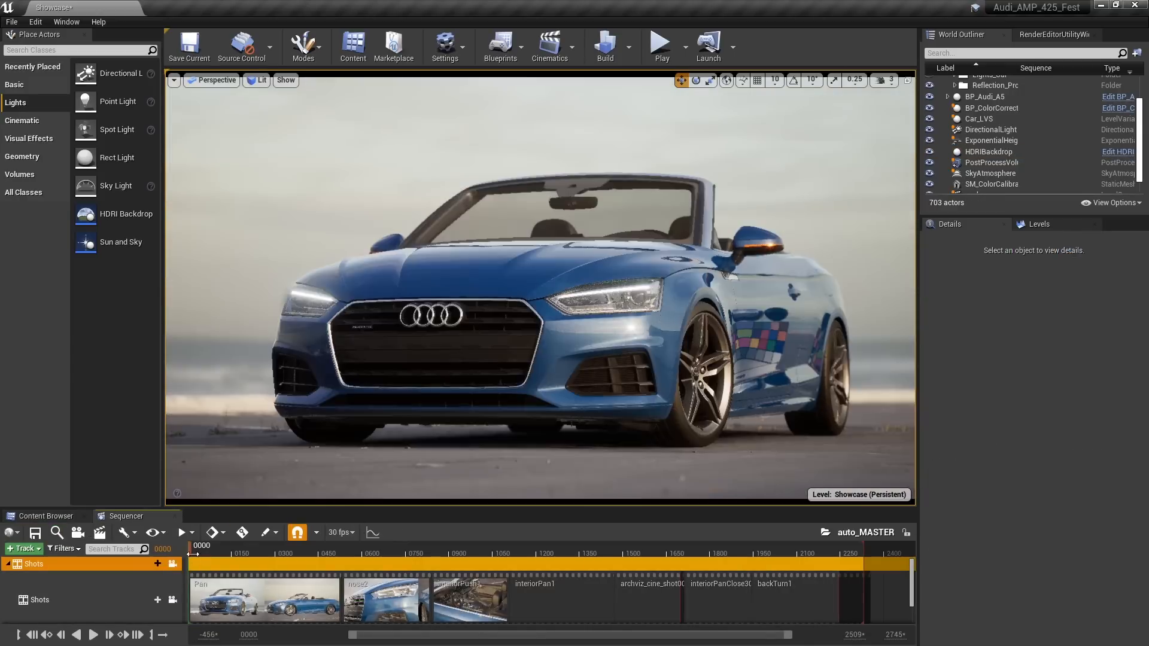
pyautogui.moveTo(192, 550); pyautogui.dragTo(254, 568)
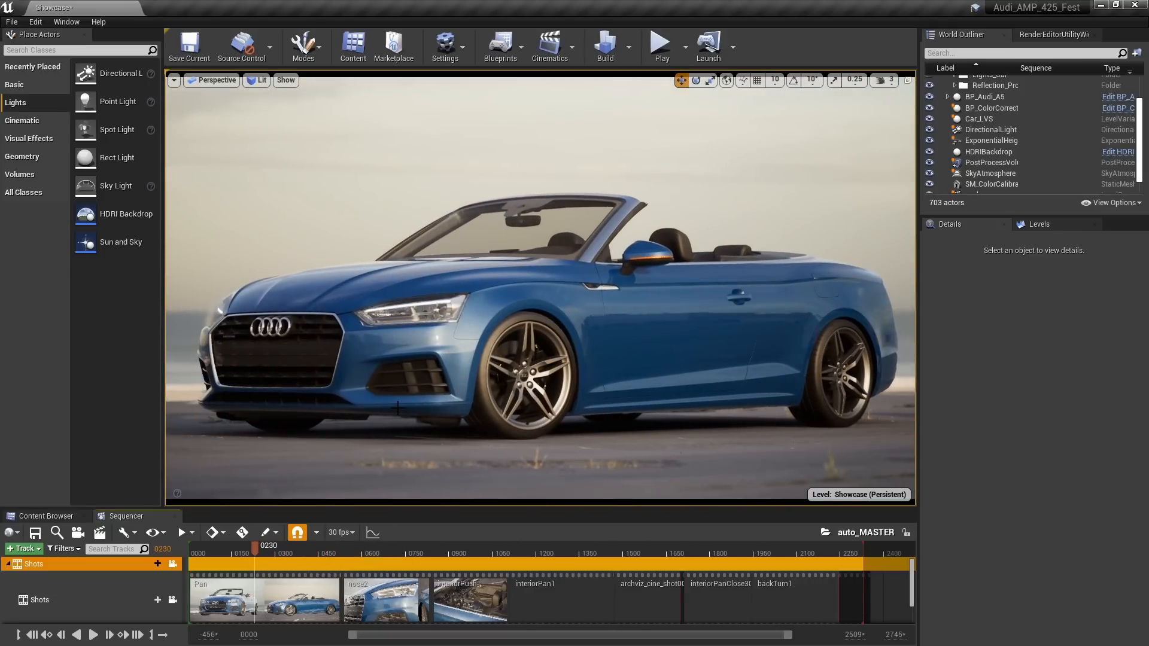
# Open the Movie Render Queue and add the auto_MASTER and backTurn1 sequences as render jobs
pyautogui.click(63, 23)
pyautogui.moveTo(80, 42)
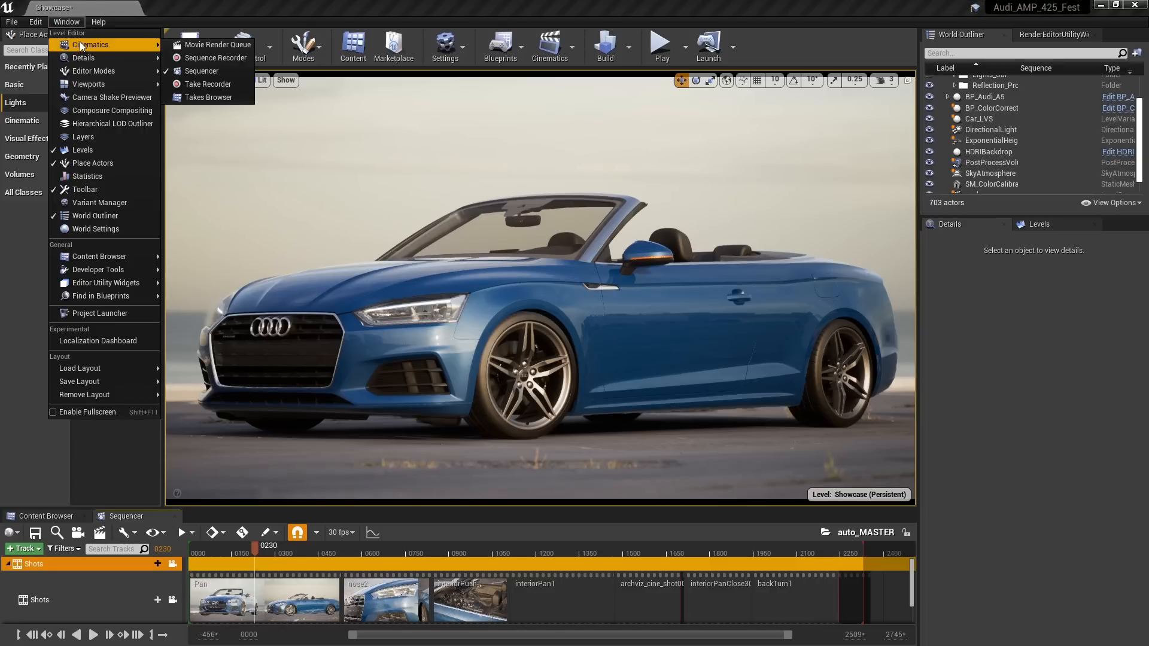
pyautogui.click(199, 48)
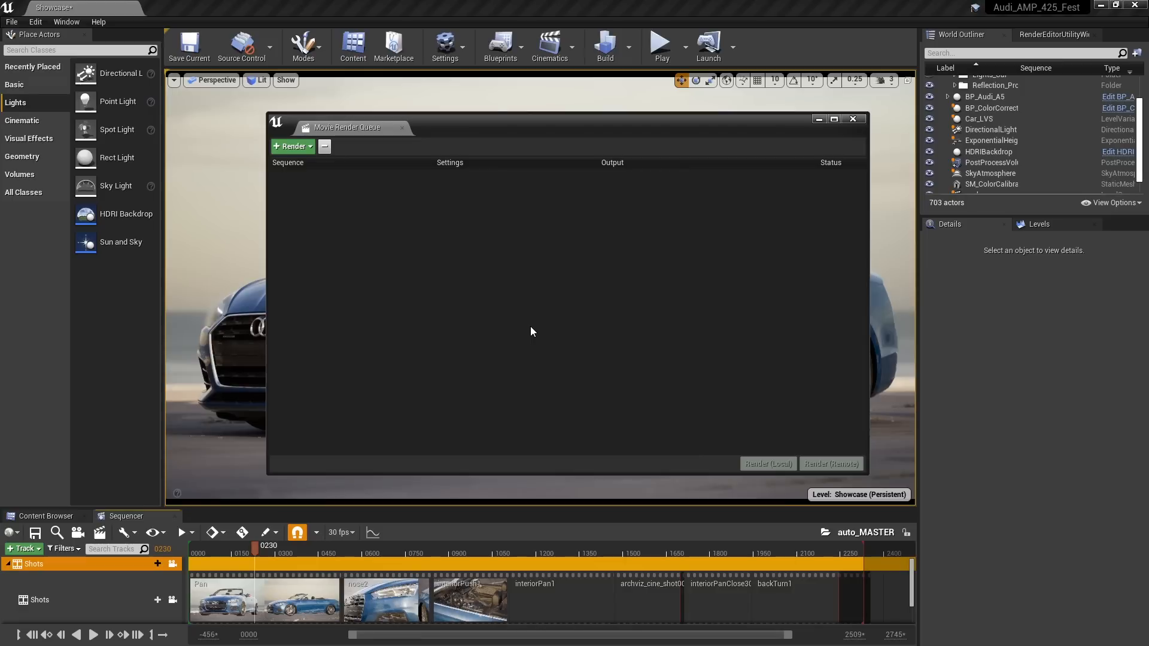
pyautogui.click(301, 149)
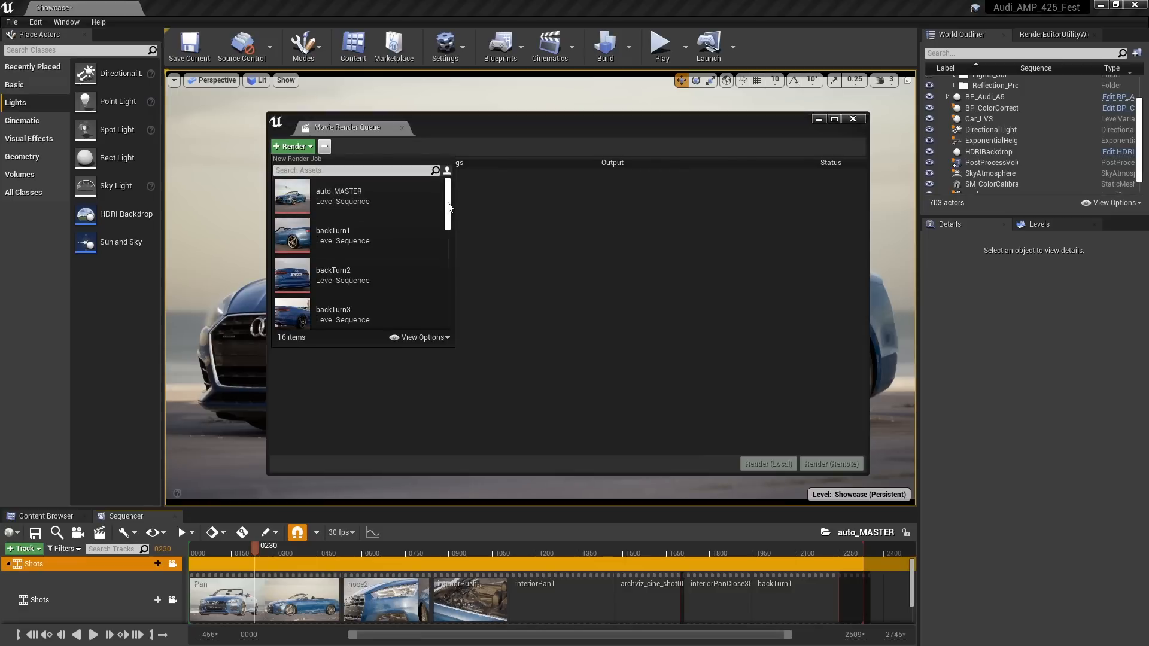
pyautogui.moveTo(448, 207); pyautogui.dragTo(424, 262)
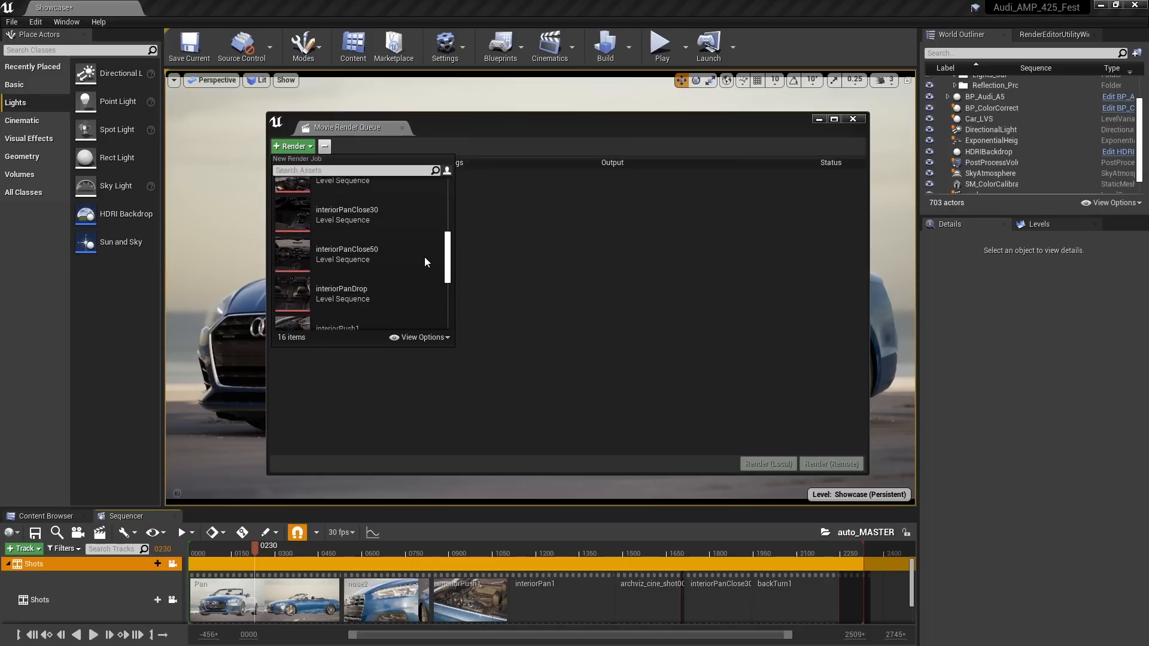
pyautogui.scroll(-3, 422, 263)
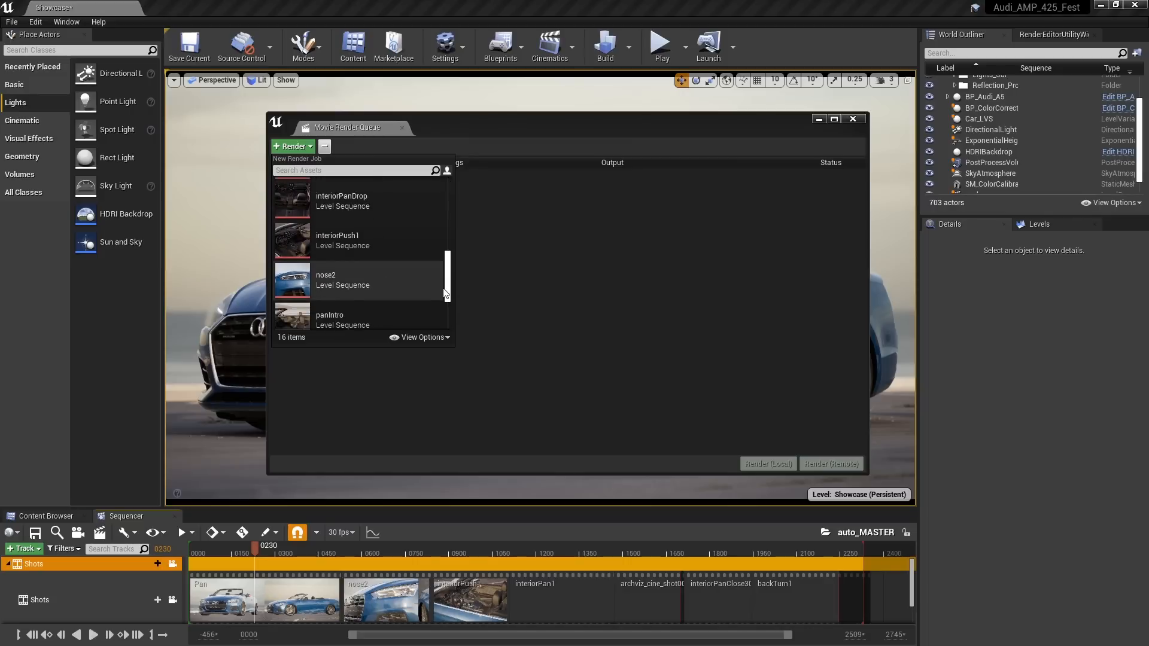
pyautogui.scroll(5, 446, 293)
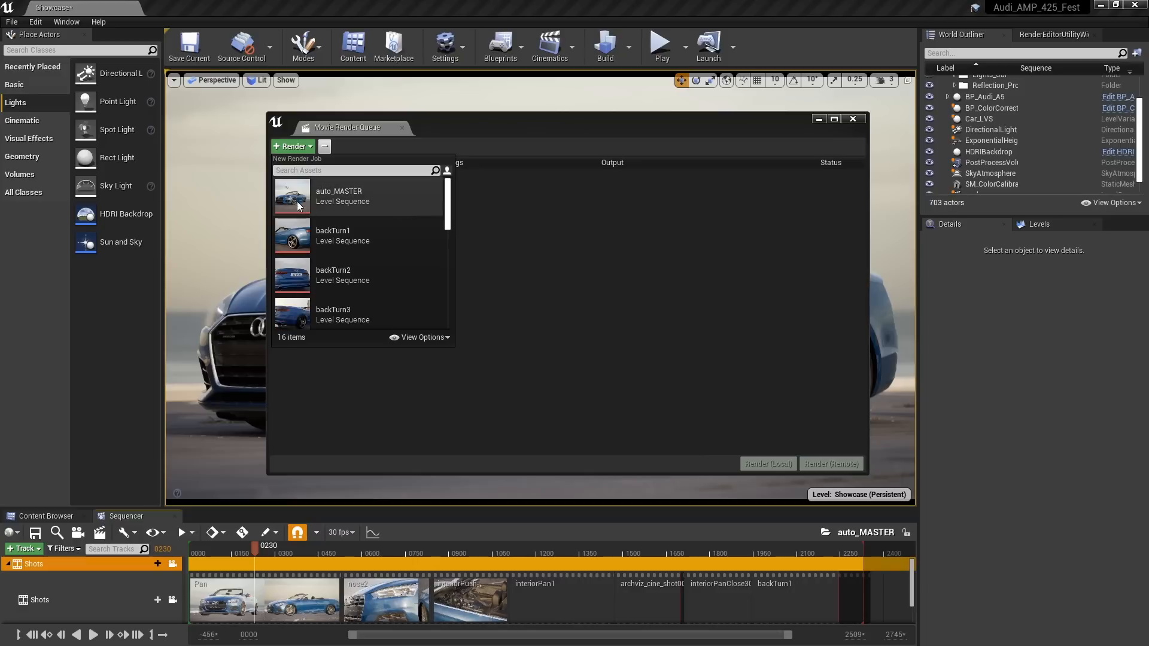
pyautogui.click(297, 201)
pyautogui.click(294, 147)
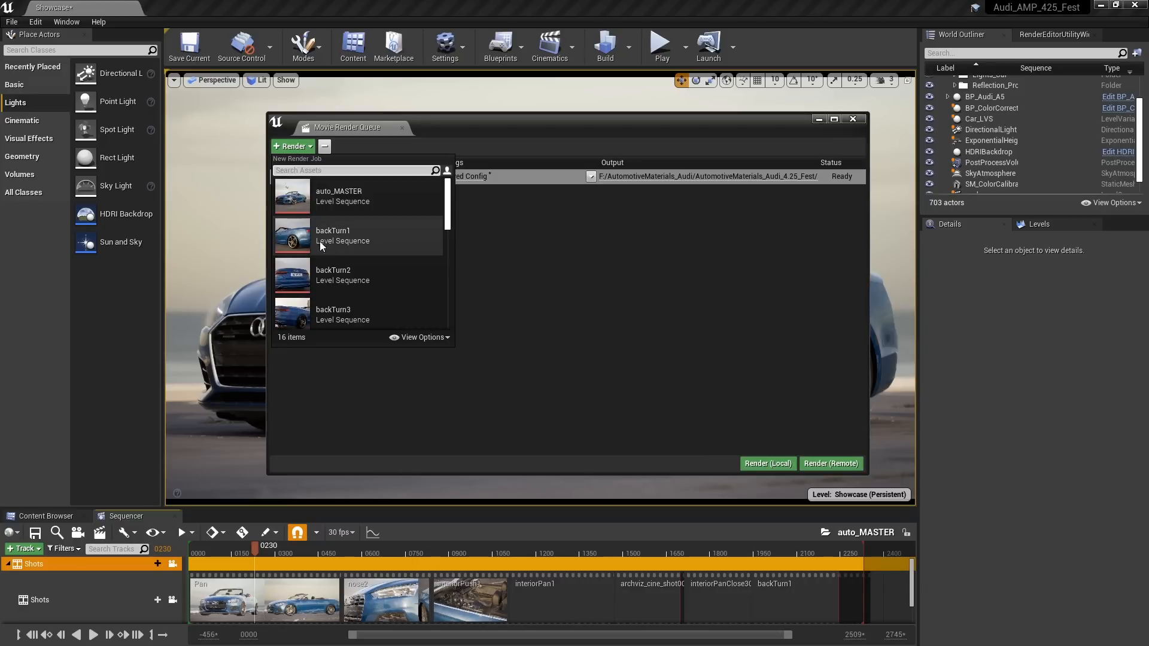
pyautogui.click(299, 238)
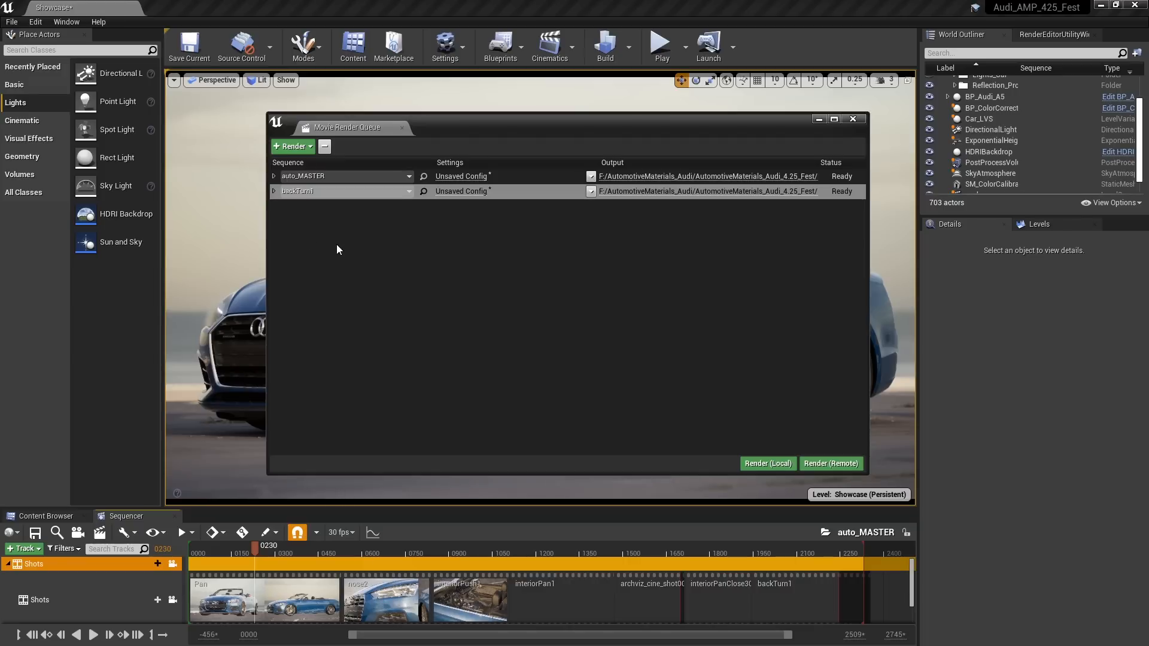
# Open the auto_MASTER job's render configuration and load the Motion_Blur preset
pyautogui.click(456, 176)
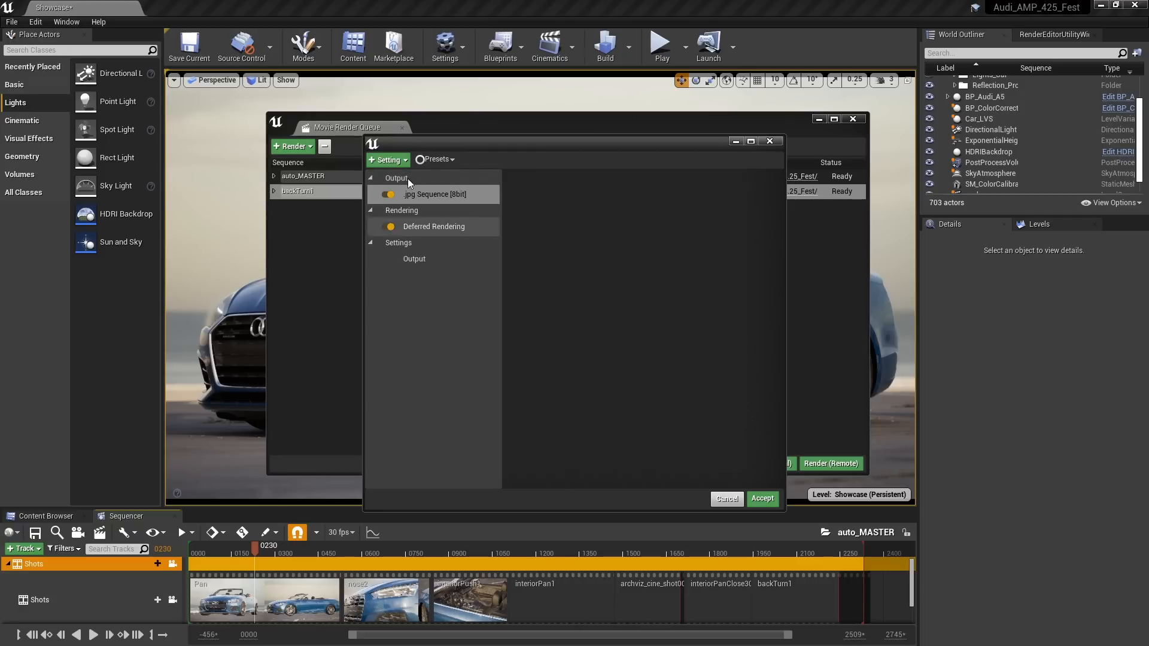
pyautogui.click(390, 159)
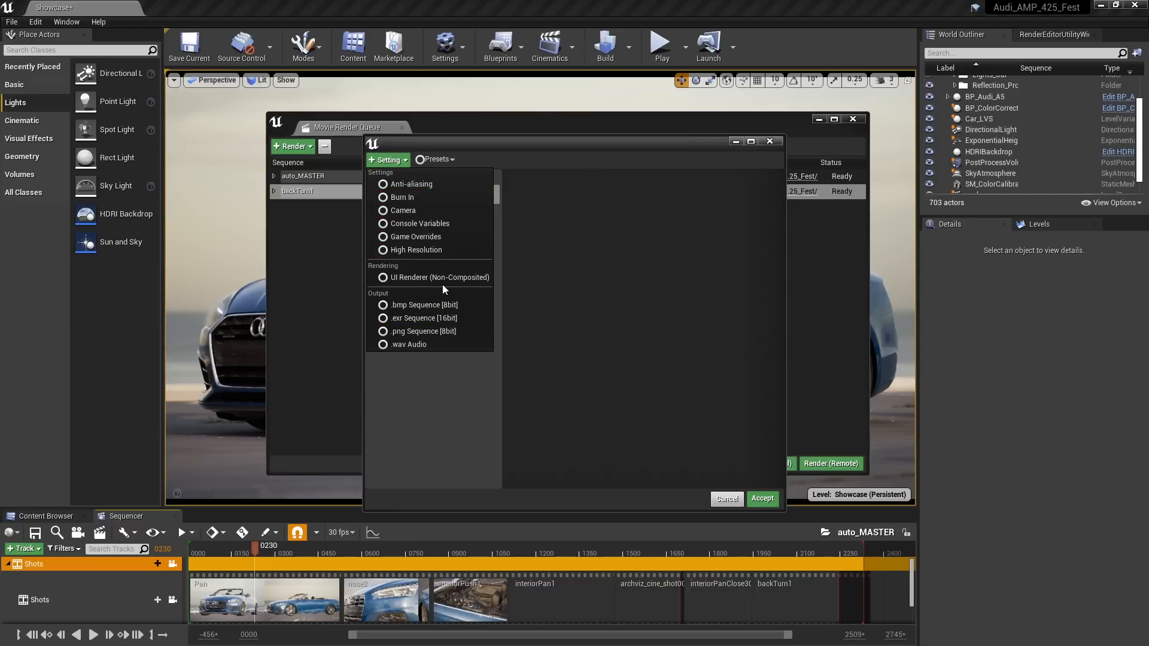
pyautogui.click(450, 406)
pyautogui.click(446, 159)
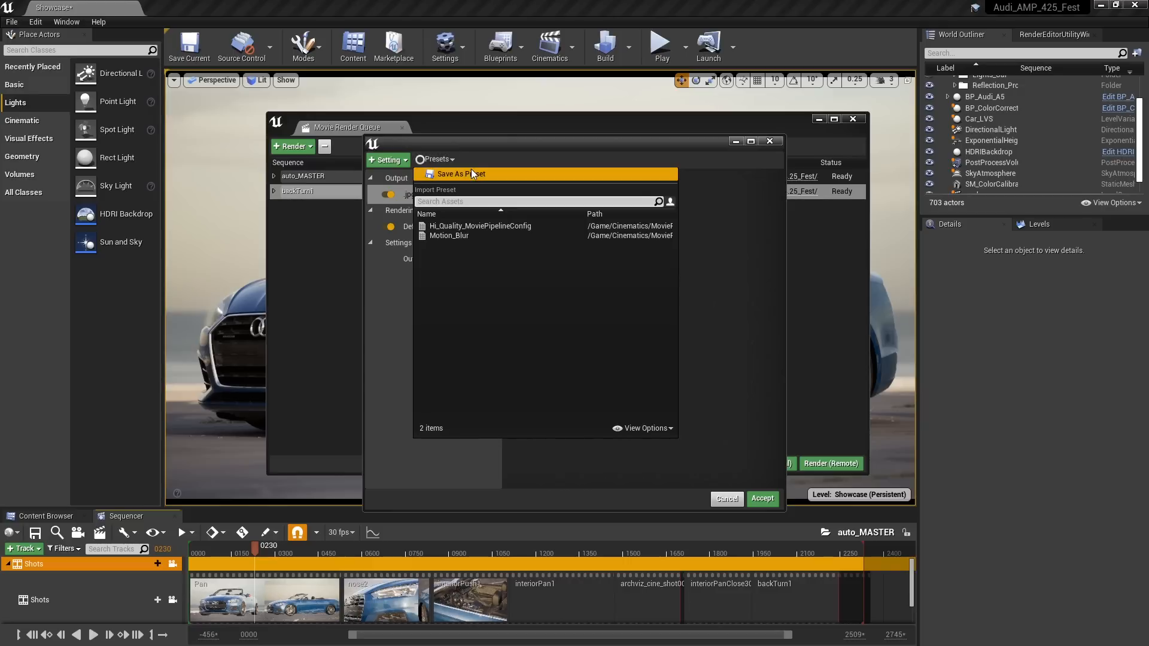
pyautogui.click(450, 238)
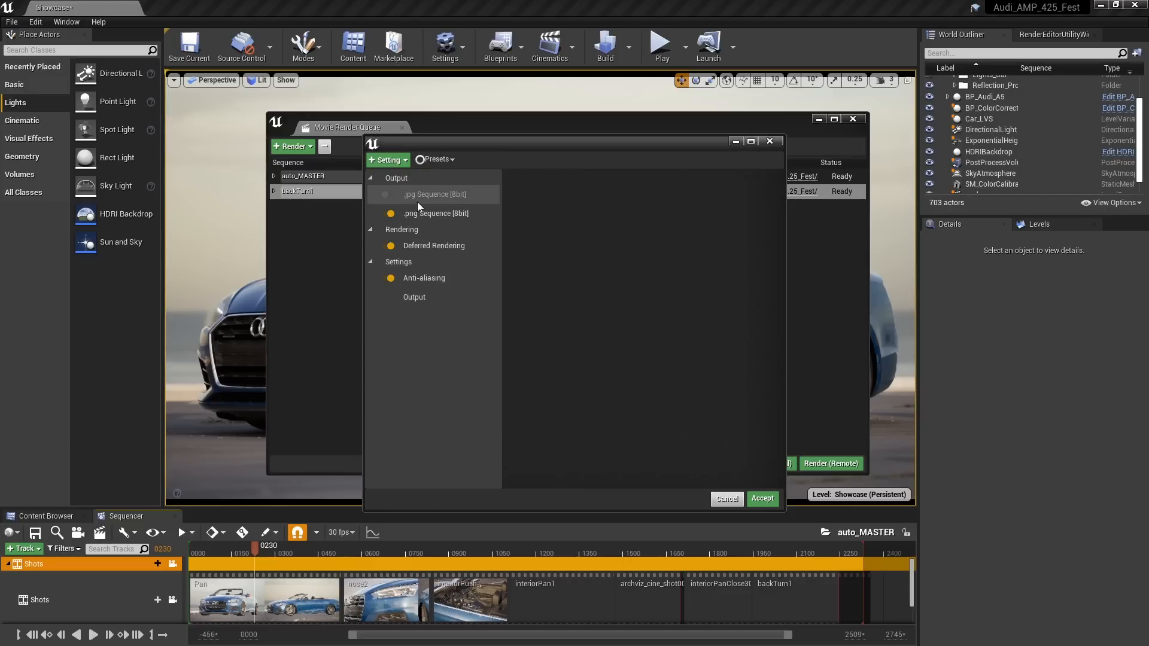
# Review the anti-aliasing and output settings of the auto_MASTER job's Motion_Blur configuration and accept it
pyautogui.click(423, 278)
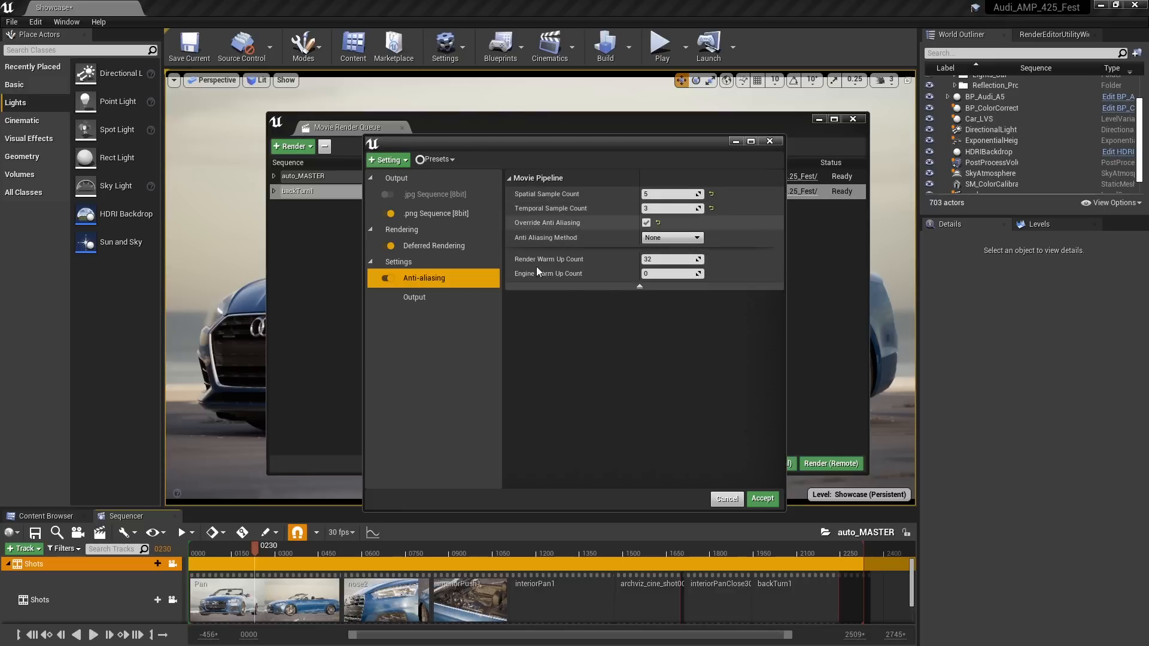
pyautogui.click(414, 297)
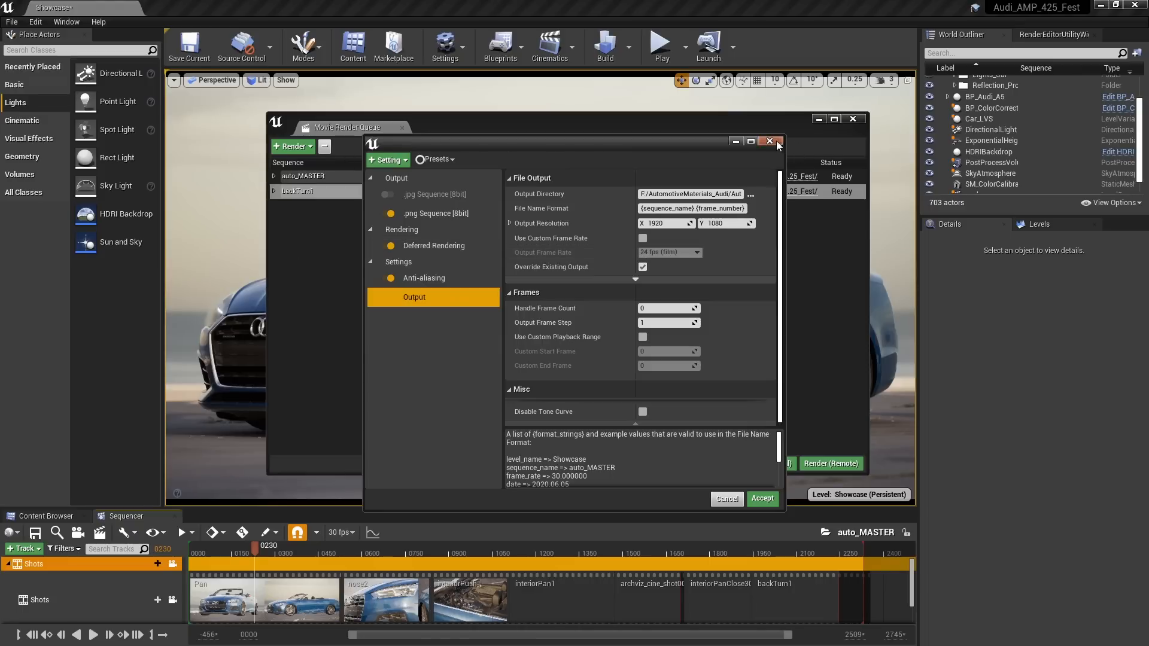
pyautogui.click(762, 498)
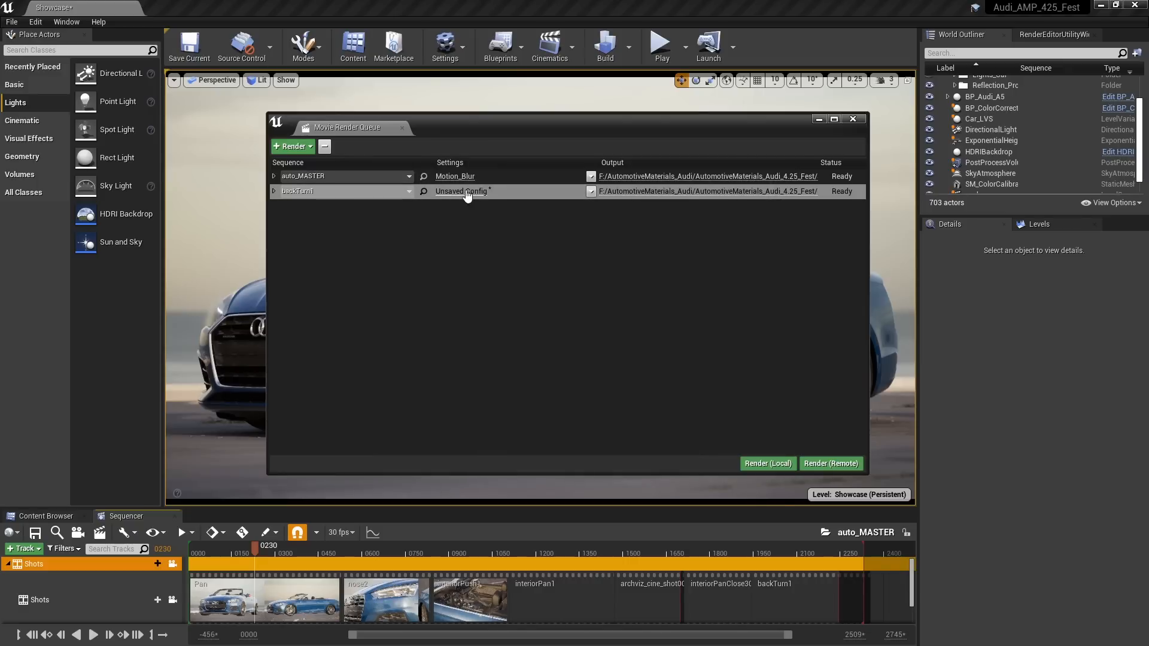
# Apply the Motion_Blur preset to the backTurn1 job and start rendering the queue locally
pyautogui.click(463, 192)
pyautogui.click(436, 157)
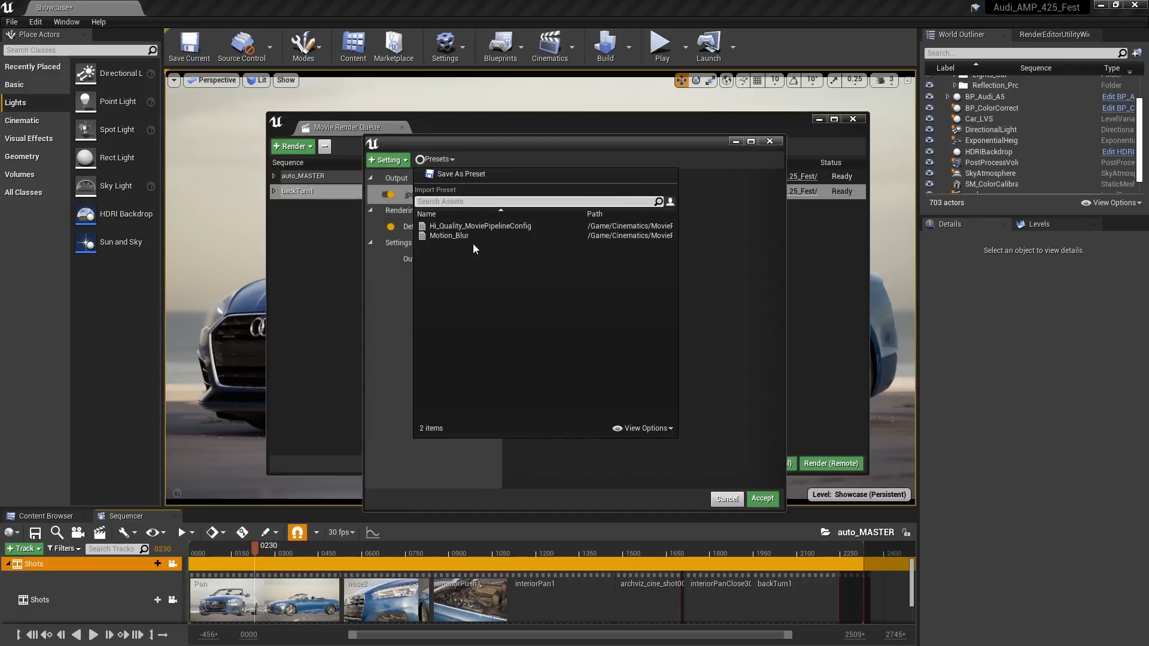
pyautogui.click(450, 232)
pyautogui.click(769, 501)
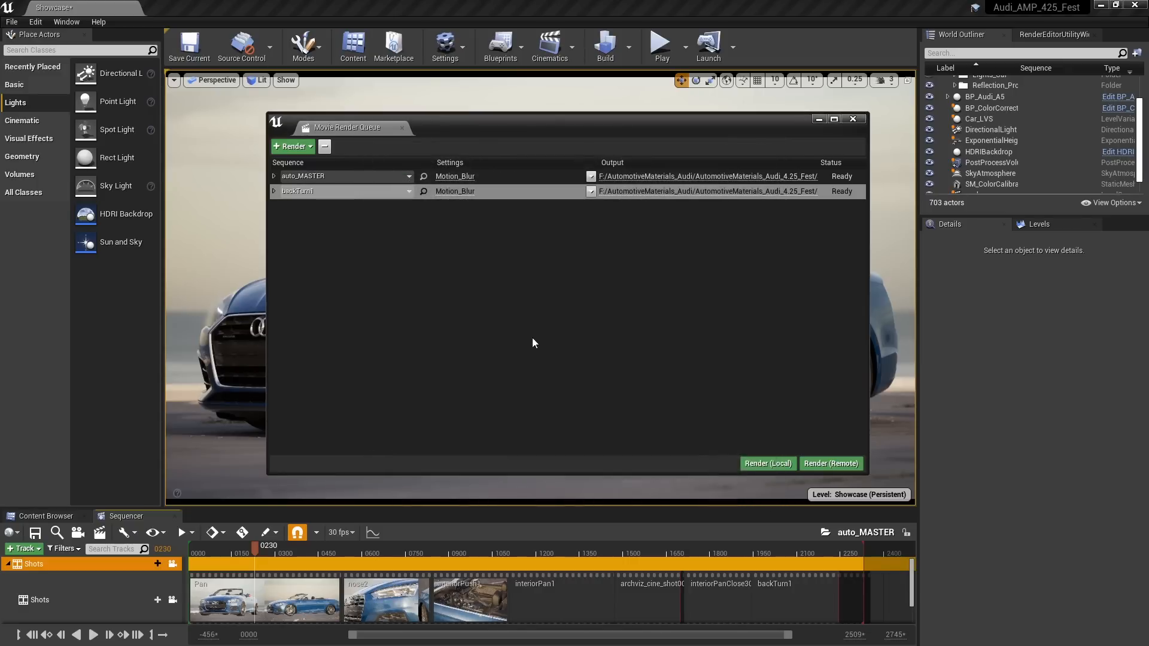
pyautogui.click(762, 464)
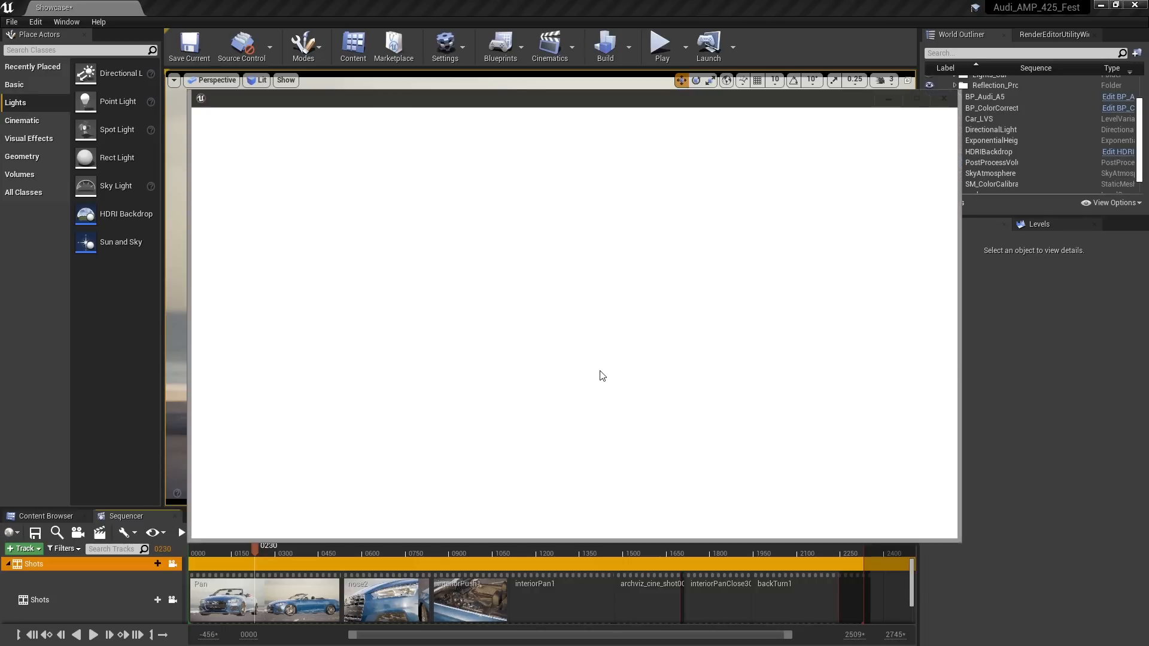